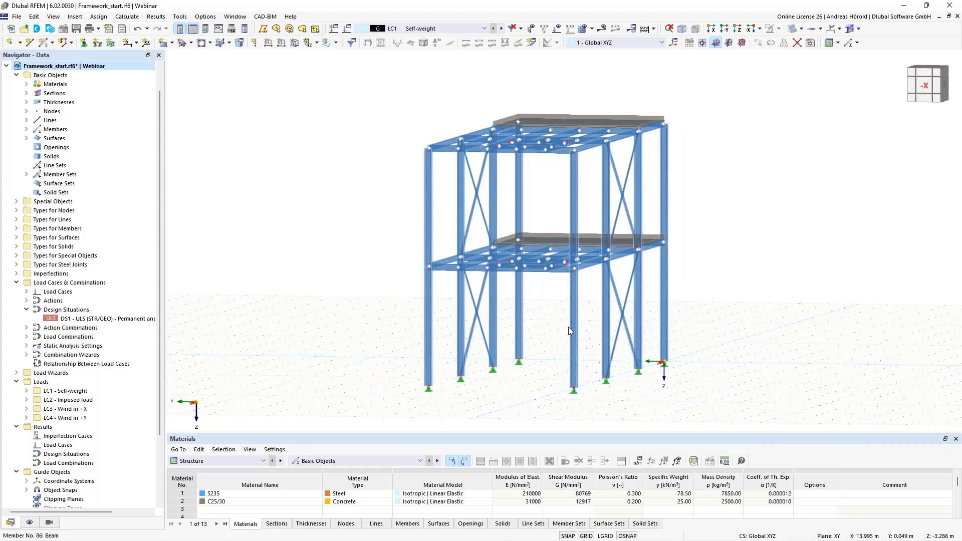
Show the loads on the frame and go through the load cases from Self-weight to Wind in +Y.
{"action": "middle_click_drag", "start_coordinate": [740, 357], "coordinate": [555, 322], "text": "ctrl"}
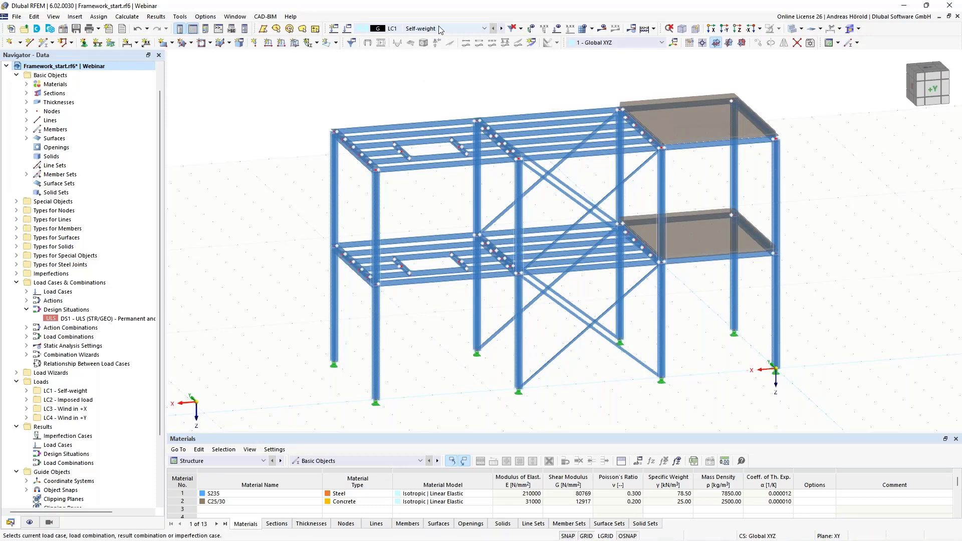
{"action": "left_click", "coordinate": [560, 31]}
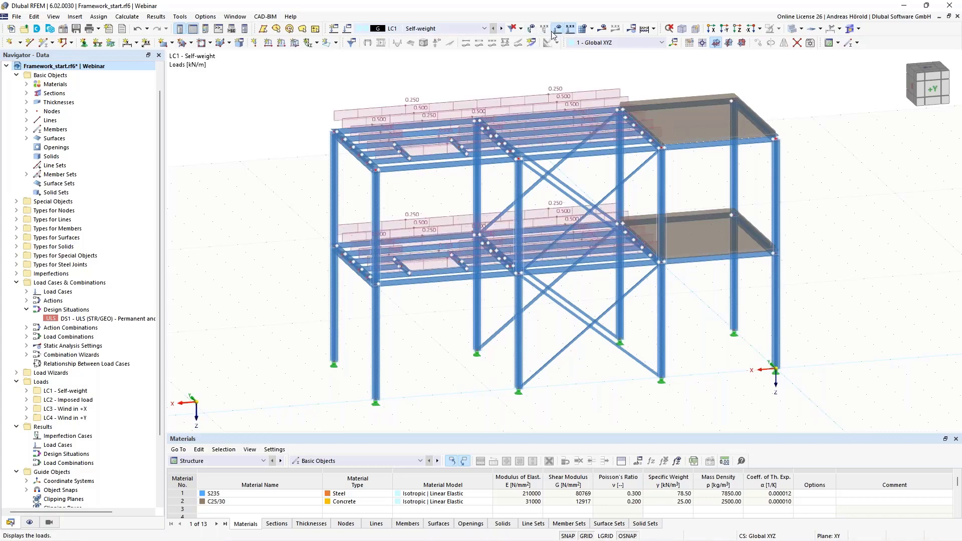
{"action": "left_click", "coordinate": [502, 29]}
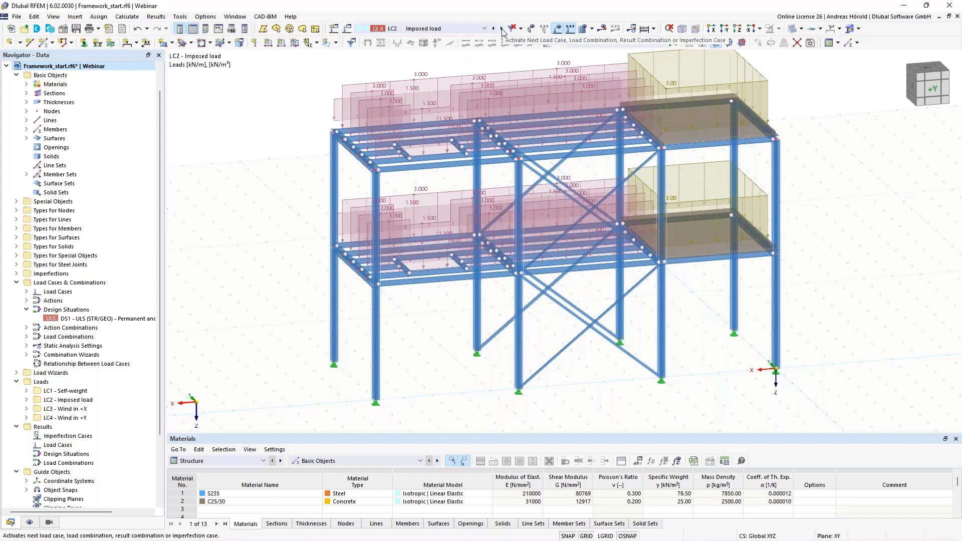
{"action": "middle_click_drag", "start_coordinate": [796, 189], "coordinate": [796, 212]}
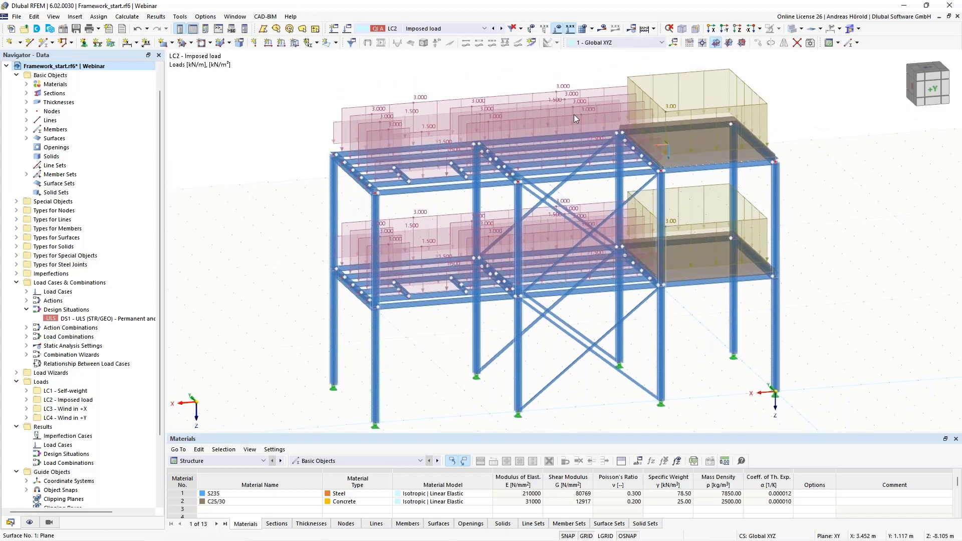
{"action": "left_click", "coordinate": [502, 29]}
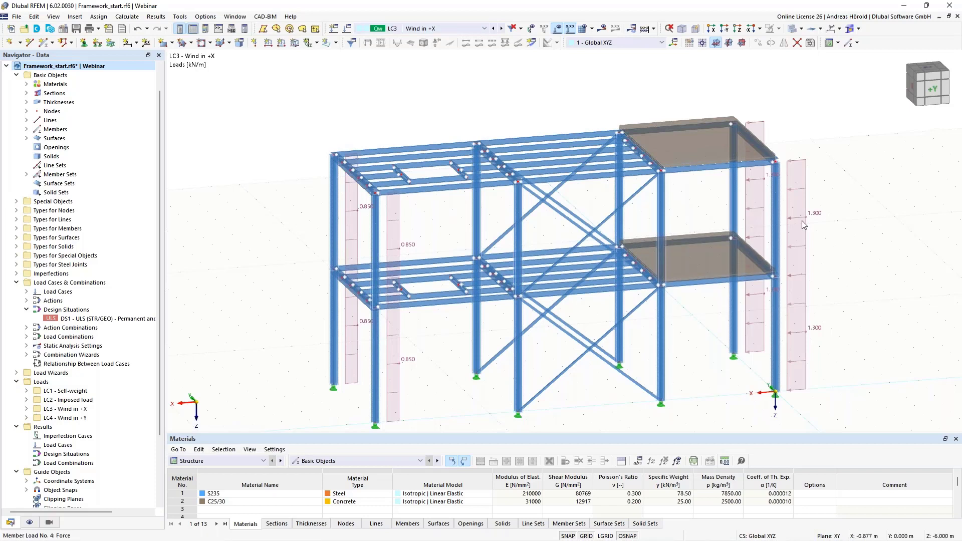
{"action": "left_click", "coordinate": [502, 29]}
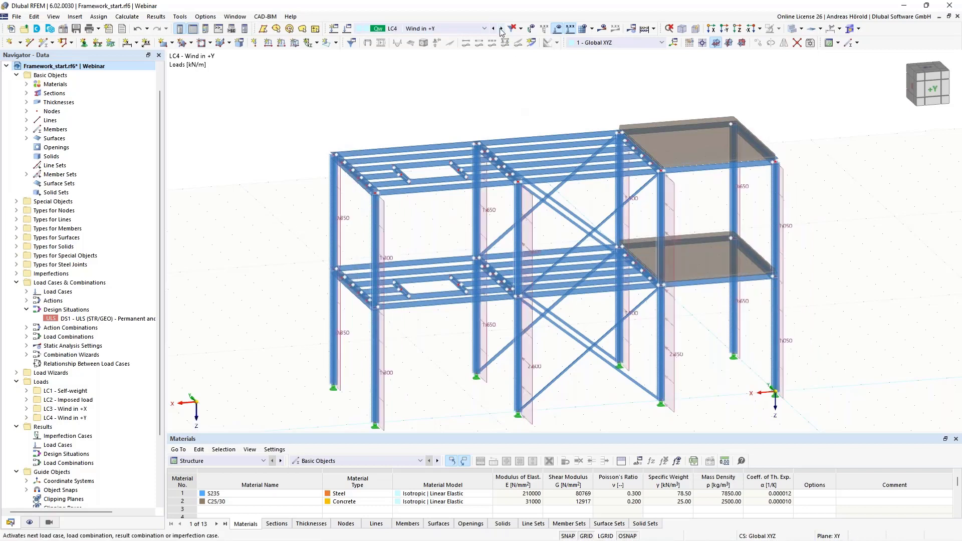
Review the list of load cases, design situation and load combinations without changing the active load case.
{"action": "left_click", "coordinate": [461, 31]}
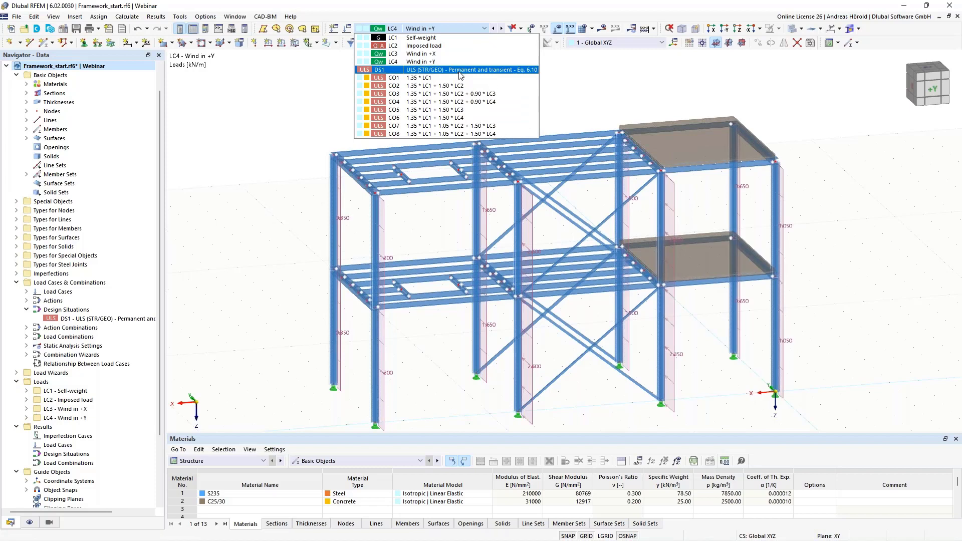
{"action": "left_click", "coordinate": [313, 119]}
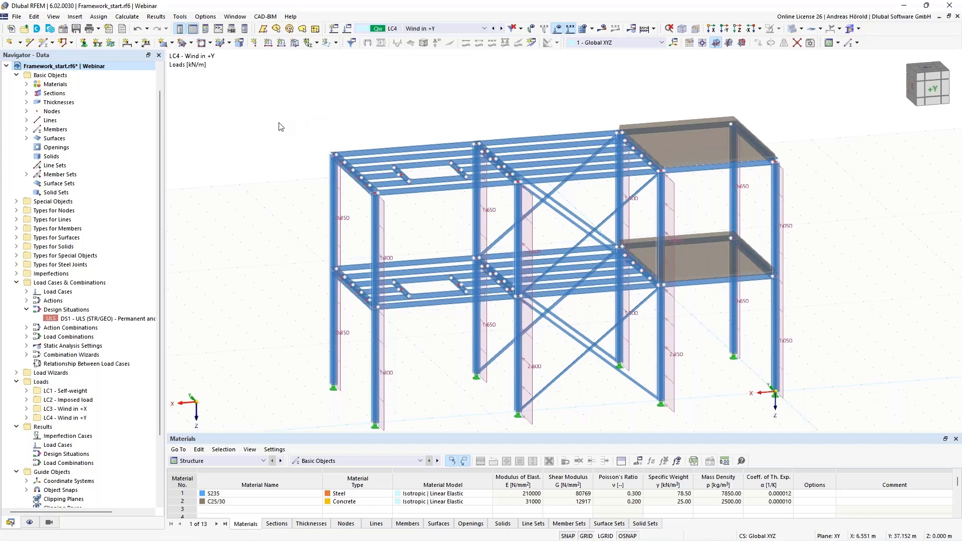
{"action": "scroll", "coordinate": [280, 129], "scroll_direction": "down", "scroll_amount": 3, "text": "shift"}
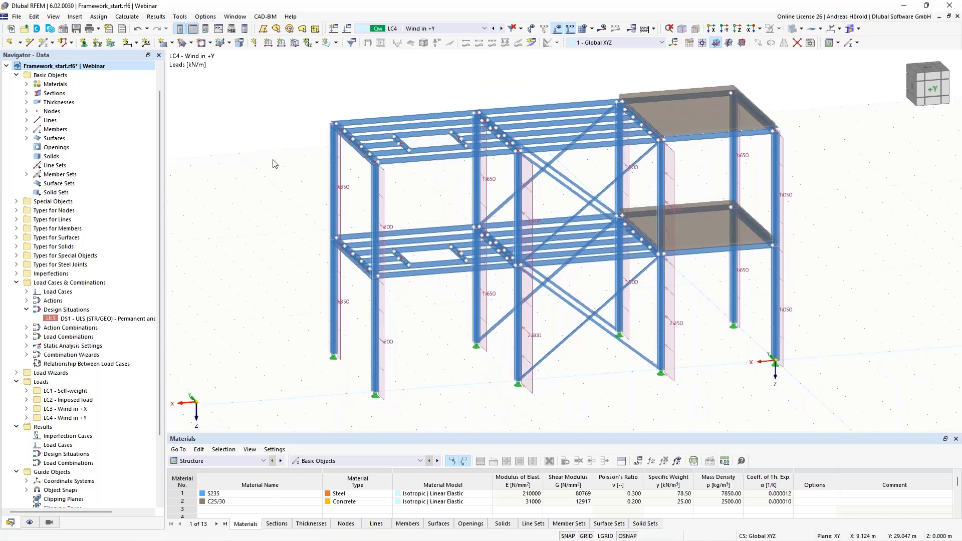
Check in the model's base data the Steel Joints add-on, the combination standard and the national annex for steel joints.
{"action": "left_click", "coordinate": [63, 31]}
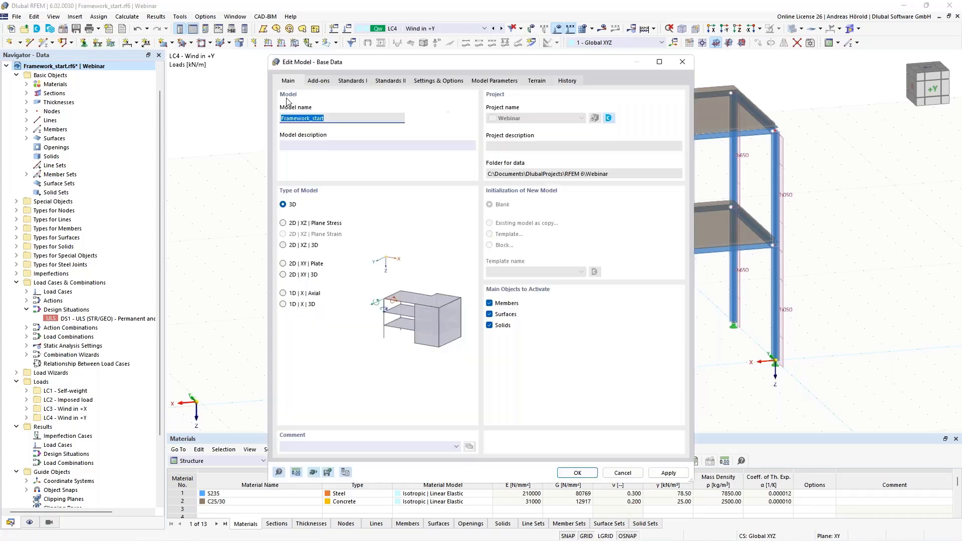
{"action": "left_click", "coordinate": [317, 81]}
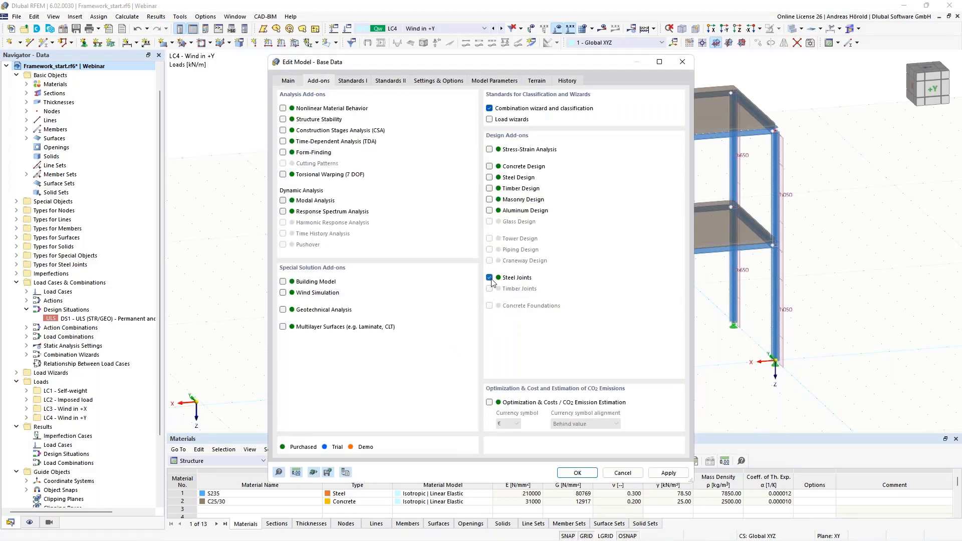
{"action": "left_click", "coordinate": [353, 81]}
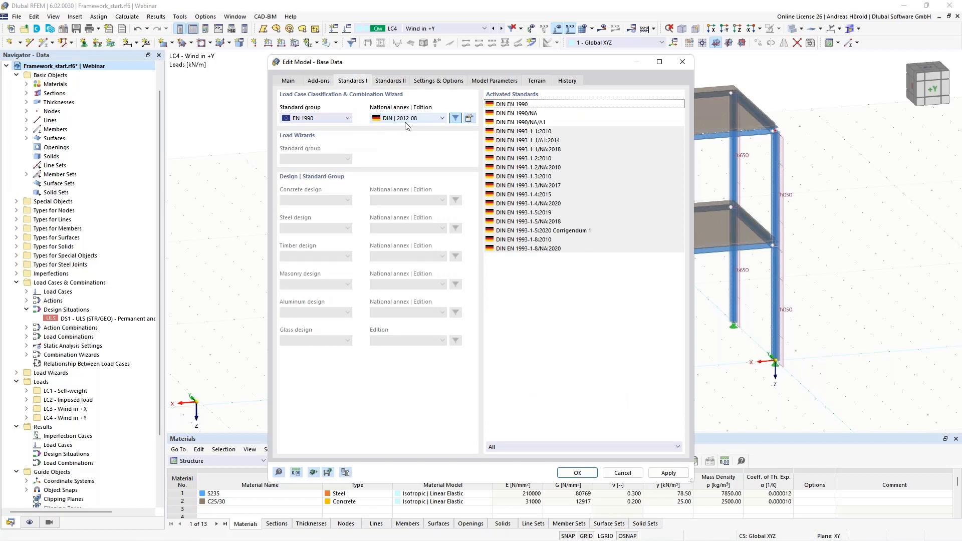
{"action": "left_click", "coordinate": [391, 81]}
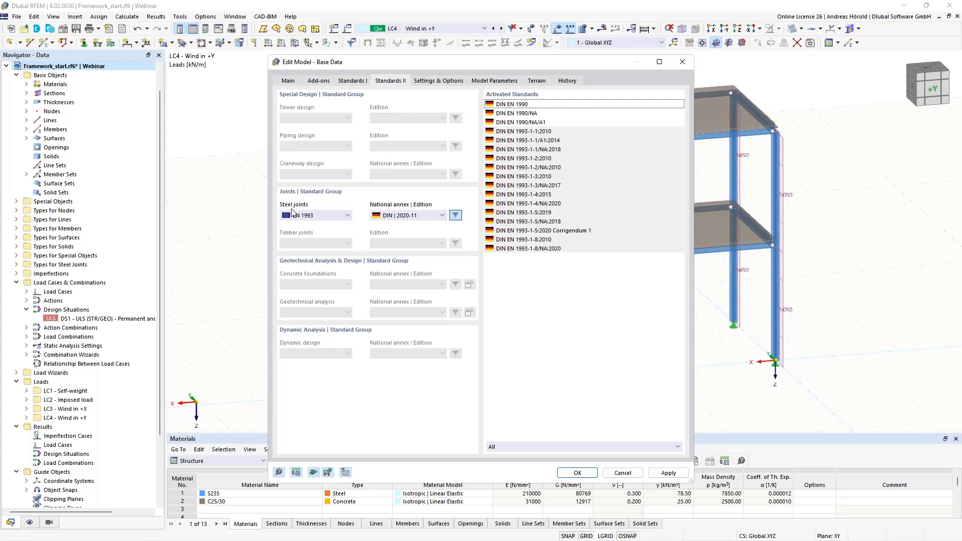
{"action": "left_click", "coordinate": [417, 216]}
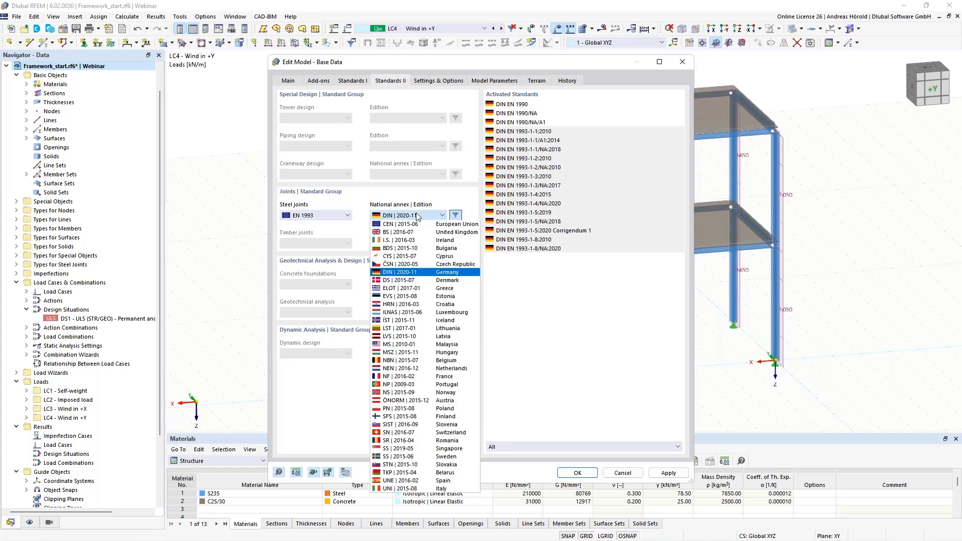
{"action": "left_click", "coordinate": [417, 216]}
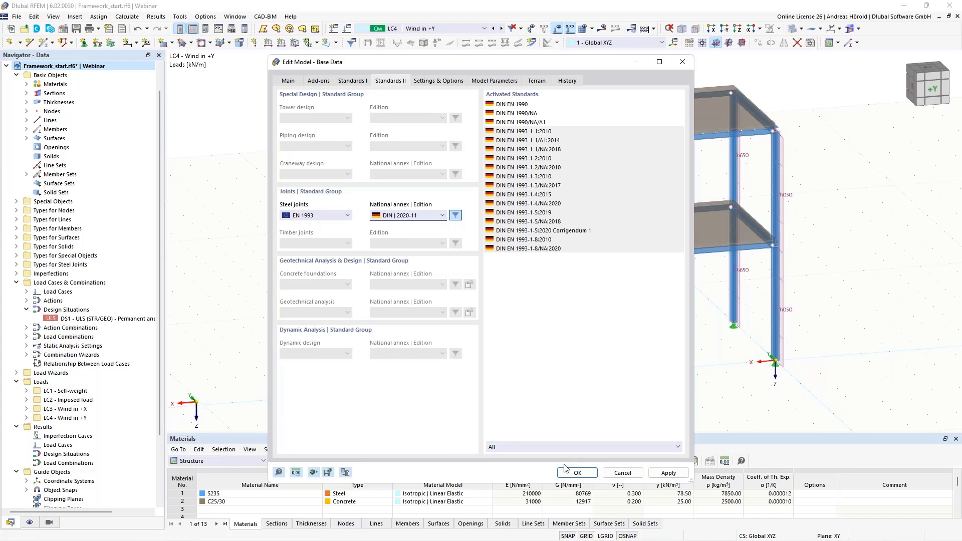
{"action": "left_click", "coordinate": [577, 473]}
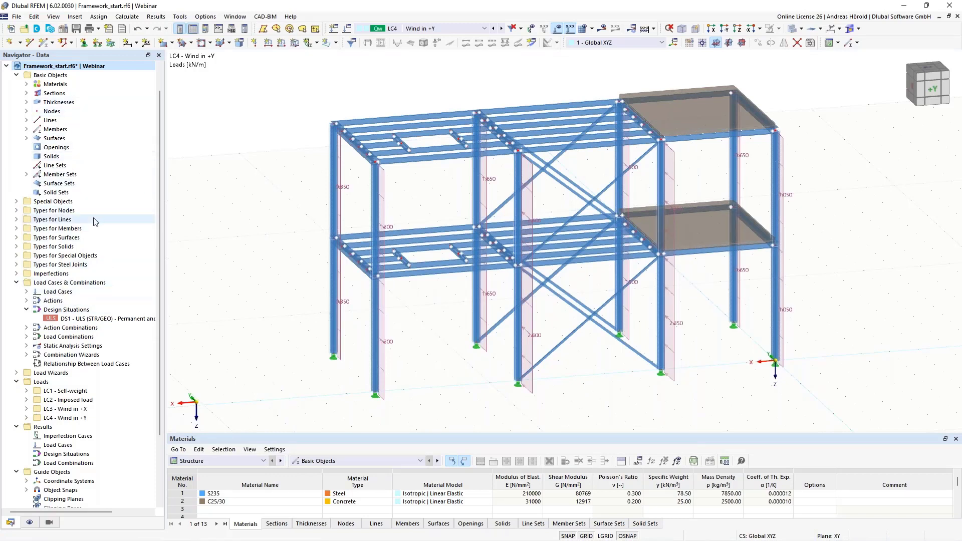
Expand the Types for Steel Joints and Steel Joint Design folders in the data tree.
{"action": "left_click", "coordinate": [17, 265]}
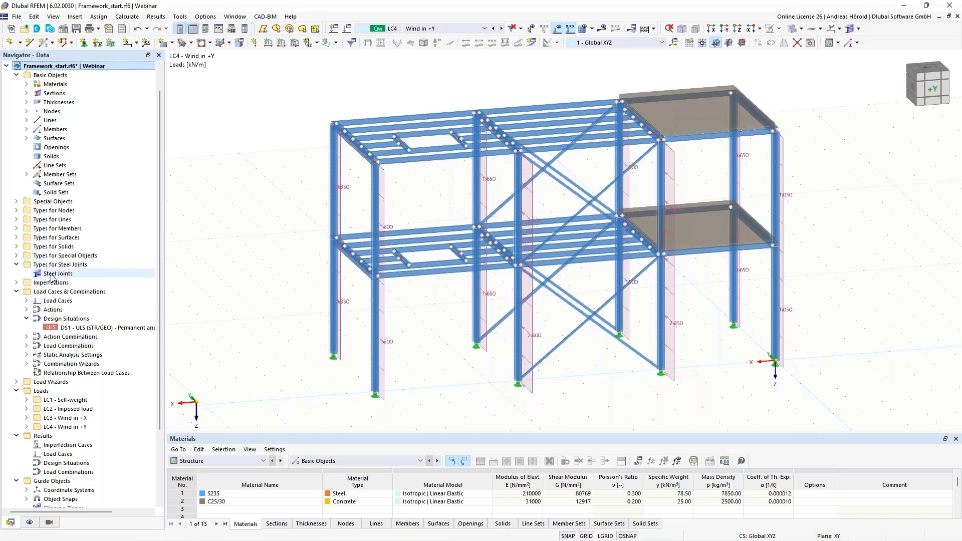
{"action": "scroll", "coordinate": [66, 289], "scroll_direction": "down", "scroll_amount": 3}
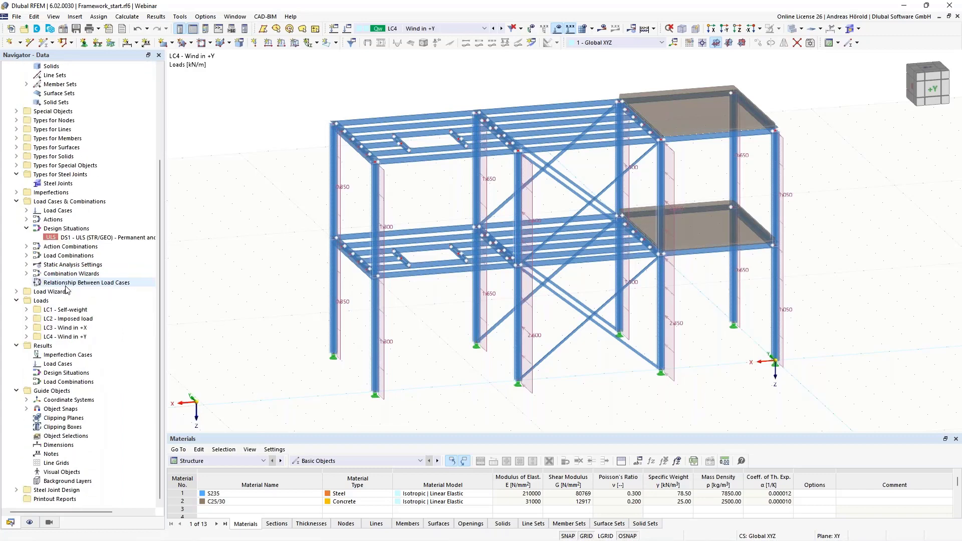
{"action": "left_click", "coordinate": [16, 491]}
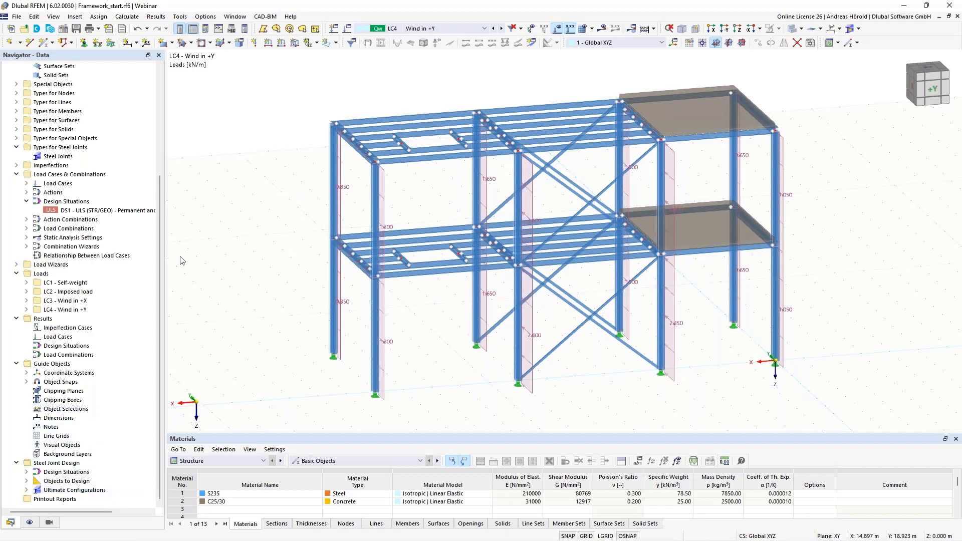
Review load cases, actions, action and load combinations, and design situation DS1 with its steel joint activation and assigned combinations, leaving them unchanged.
{"action": "double_click", "coordinate": [78, 211]}
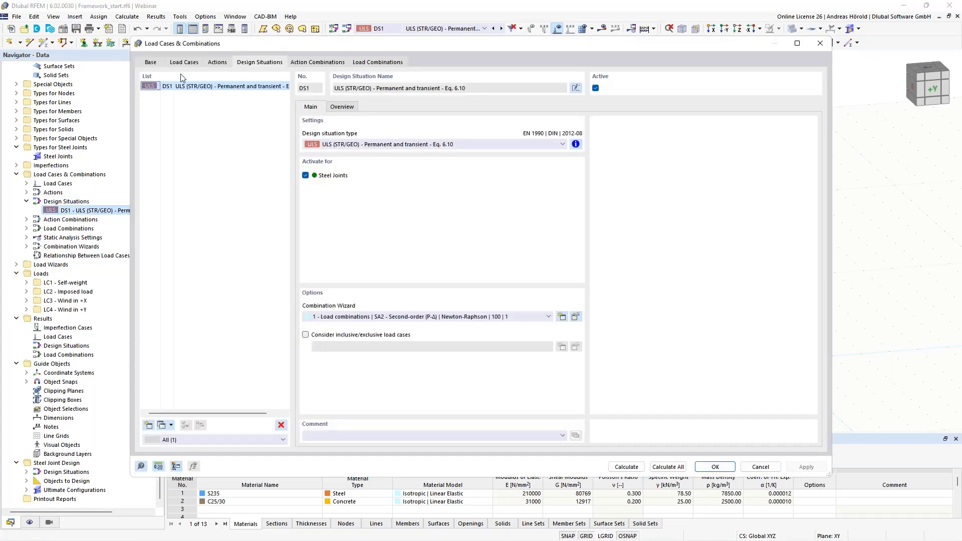
{"action": "left_click", "coordinate": [184, 62]}
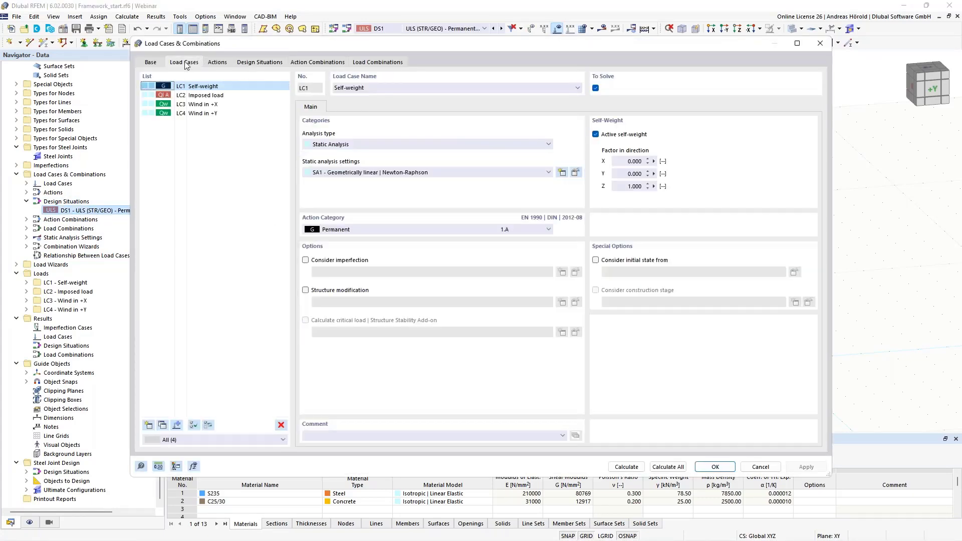
{"action": "left_click", "coordinate": [218, 63]}
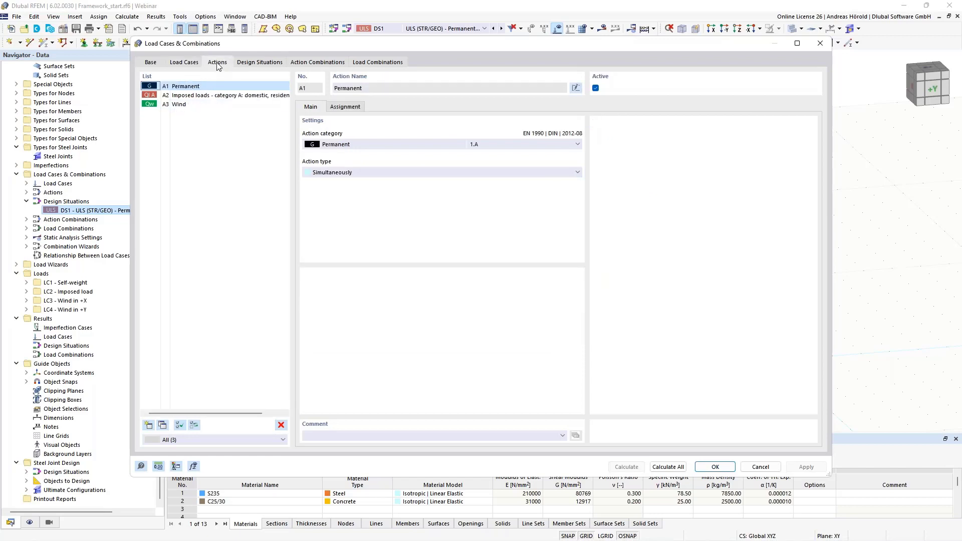
{"action": "left_click", "coordinate": [260, 63]}
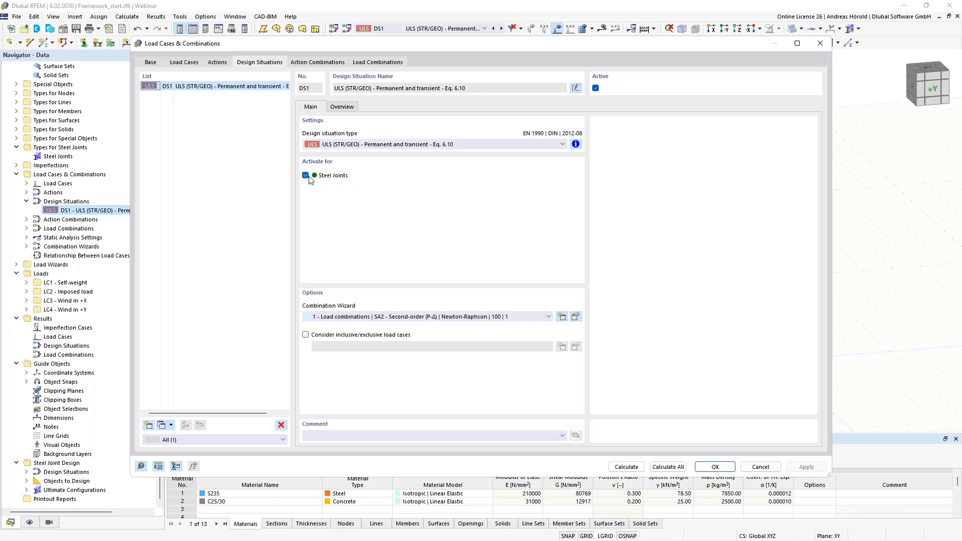
{"action": "left_click", "coordinate": [310, 63]}
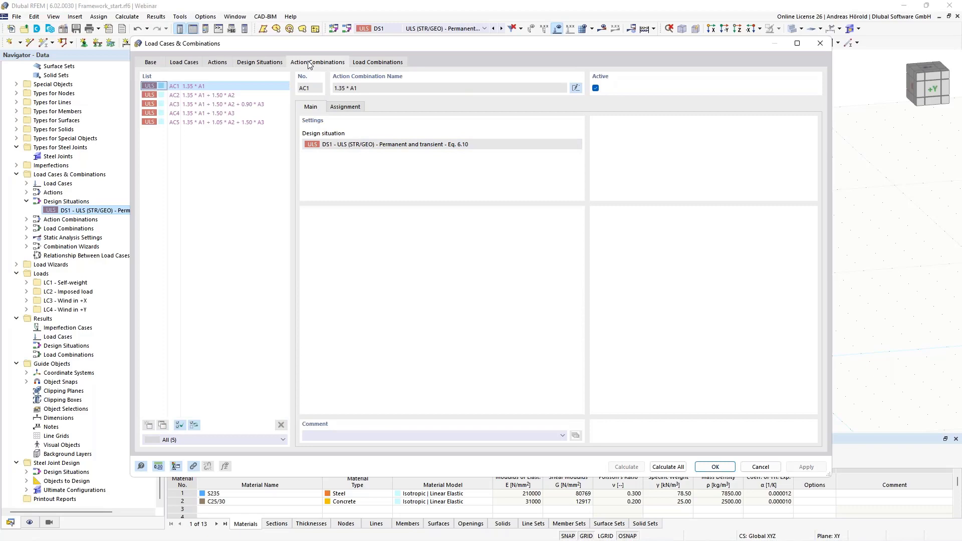
{"action": "left_click", "coordinate": [384, 63]}
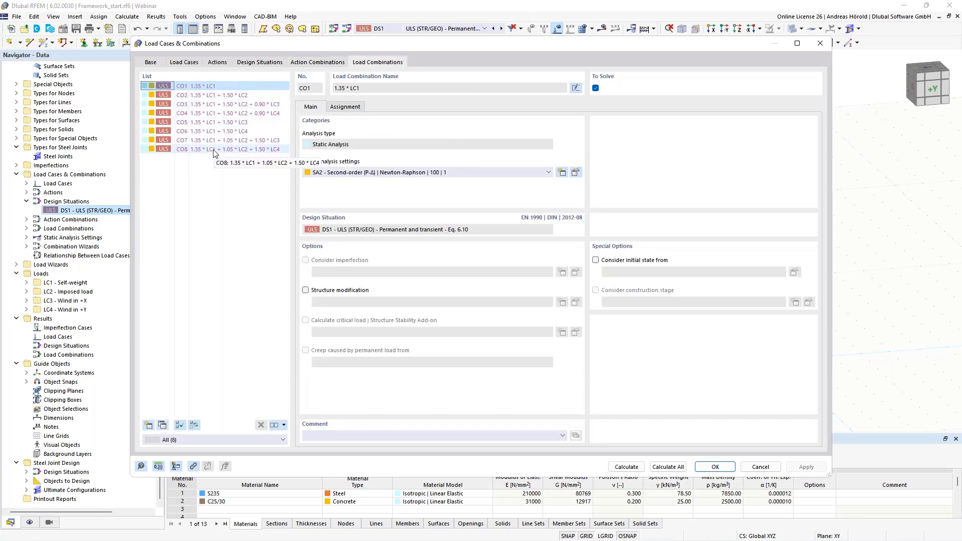
{"action": "left_click", "coordinate": [251, 66]}
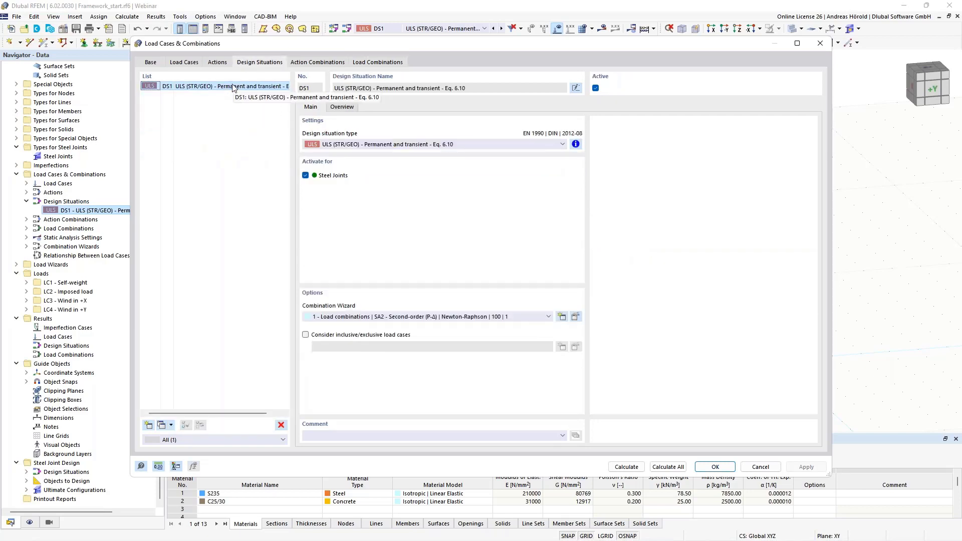
{"action": "left_click", "coordinate": [341, 108]}
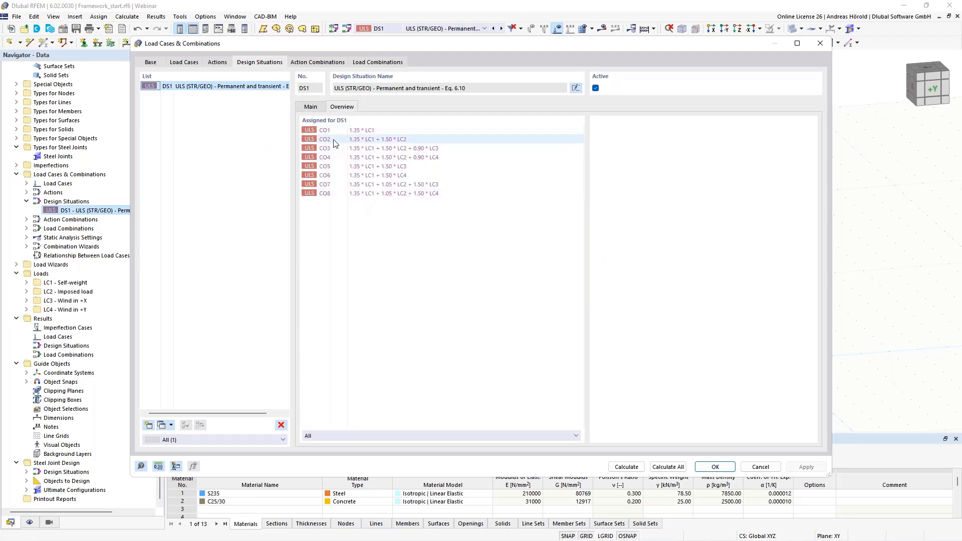
{"action": "left_click", "coordinate": [761, 468]}
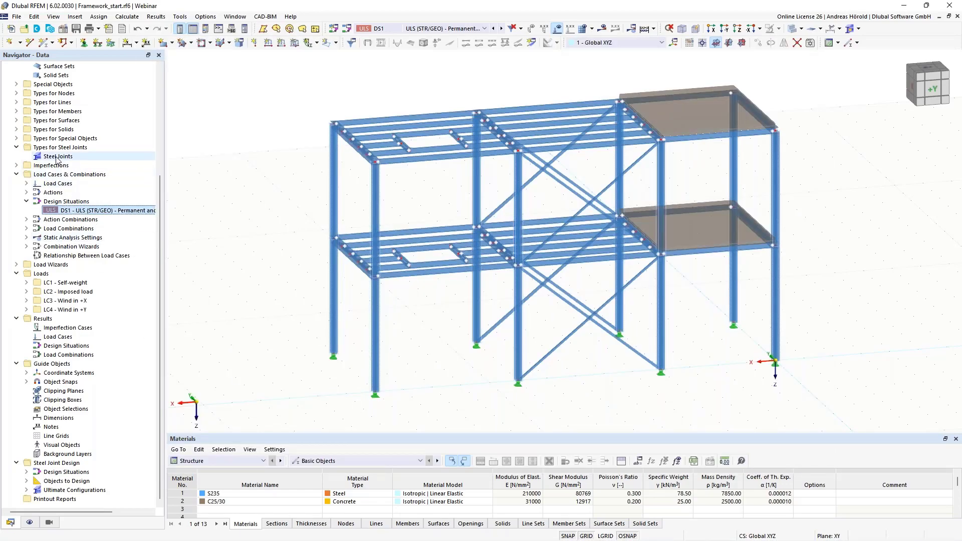
Examine the lower-floor connections where the secondary beams, cross girder and bracing meet the inner columns.
{"action": "middle_click_drag", "start_coordinate": [441, 351], "coordinate": [457, 344]}
{"action": "scroll", "coordinate": [458, 262], "scroll_direction": "up", "scroll_amount": 8}
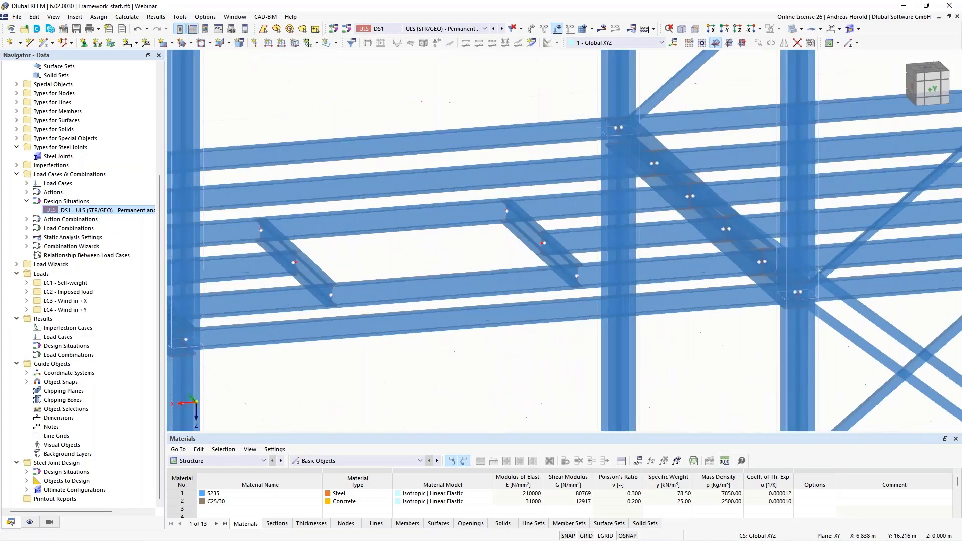
{"action": "scroll", "coordinate": [457, 262], "scroll_direction": "down", "scroll_amount": 3}
{"action": "middle_click_drag", "start_coordinate": [458, 262], "coordinate": [486, 266], "text": "ctrl"}
{"action": "scroll", "coordinate": [463, 298], "scroll_direction": "up", "scroll_amount": 3}
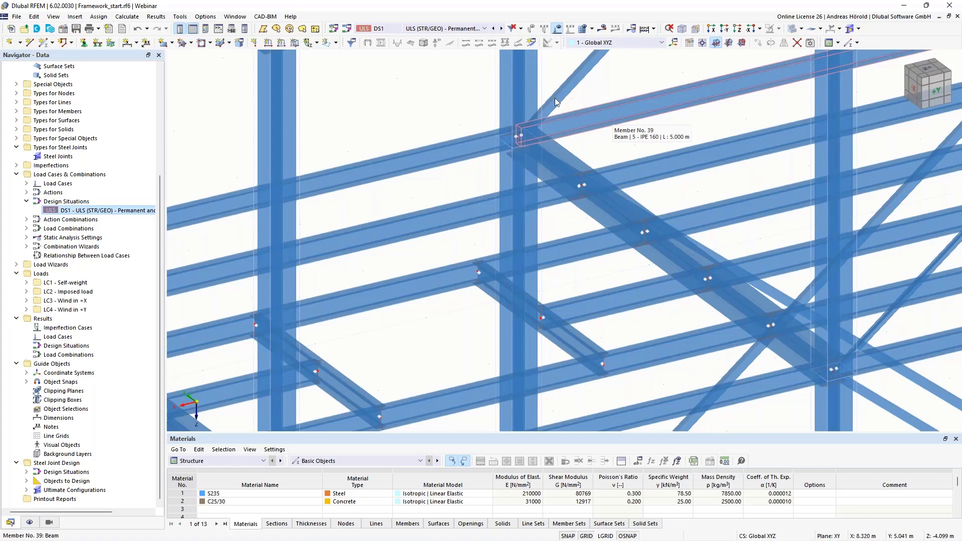
{"action": "middle_click_drag", "start_coordinate": [554, 97], "coordinate": [516, 135]}
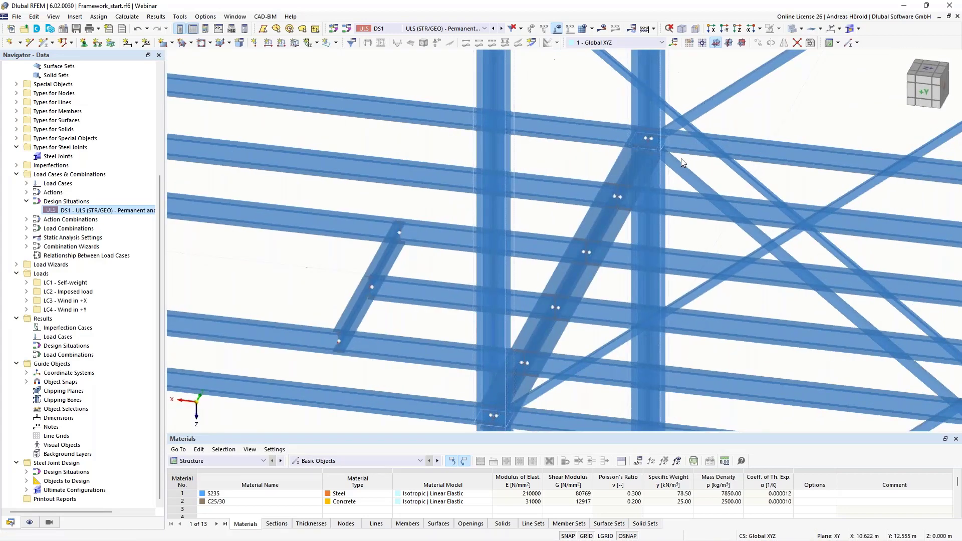
{"action": "scroll", "coordinate": [712, 104], "scroll_direction": "up", "scroll_amount": 5}
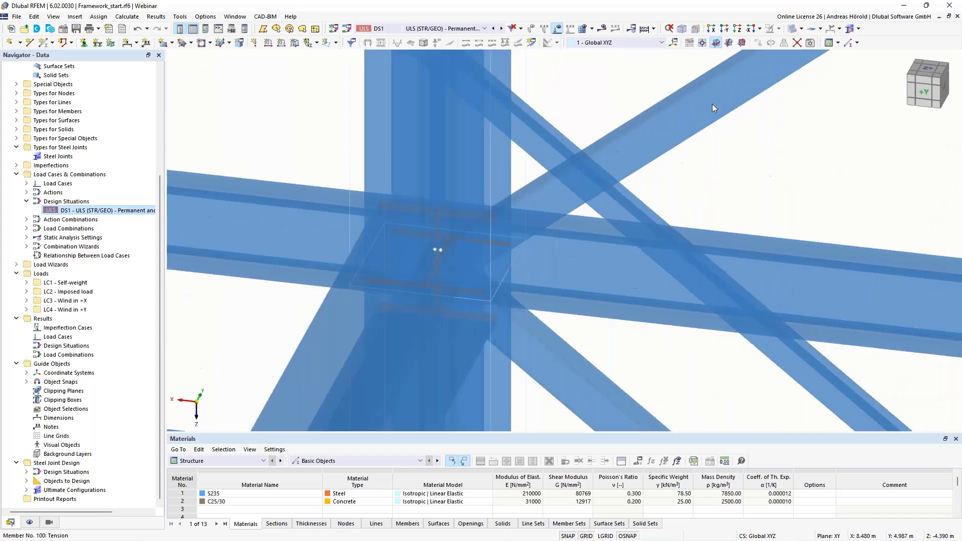
{"action": "scroll", "coordinate": [712, 104], "scroll_direction": "down", "scroll_amount": 5}
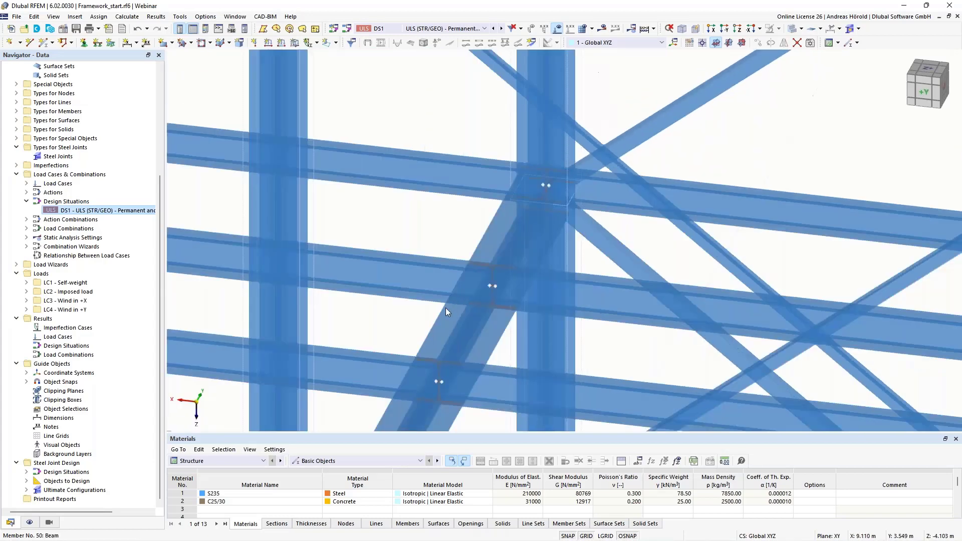
{"action": "middle_click_drag", "start_coordinate": [446, 308], "coordinate": [599, 222], "text": "ctrl"}
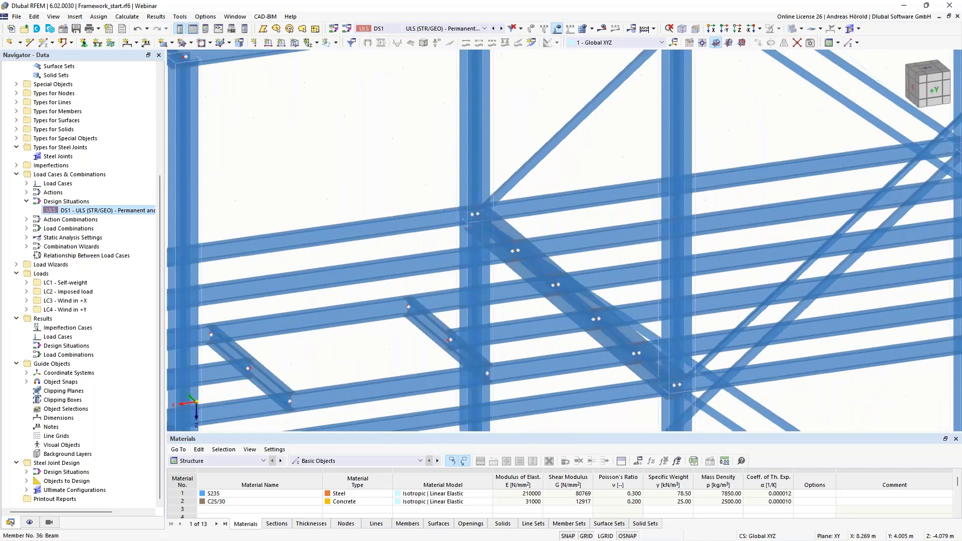
Create a new steel joint and assign it to node 33, where the cross girder and bracing meet the inner column.
{"action": "right_click", "coordinate": [52, 160]}
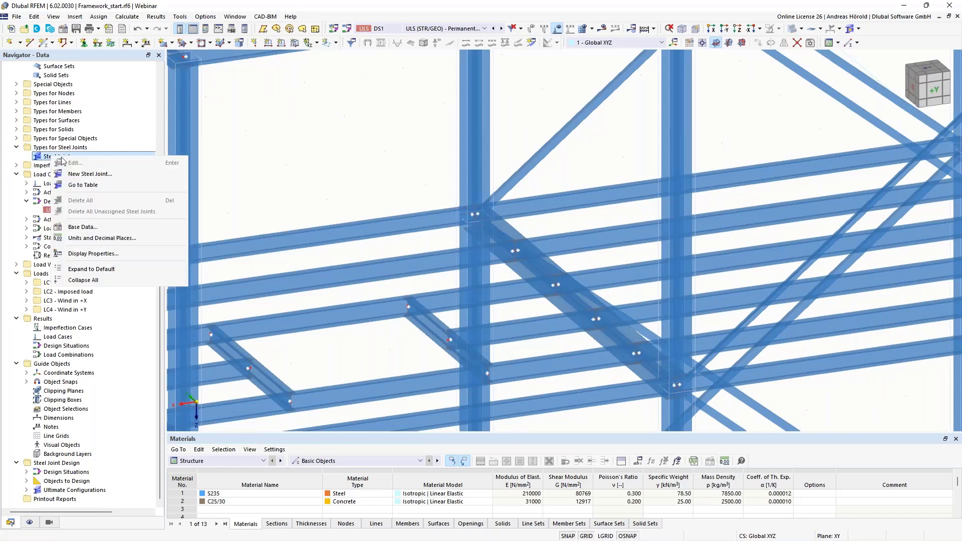
{"action": "left_click", "coordinate": [104, 175]}
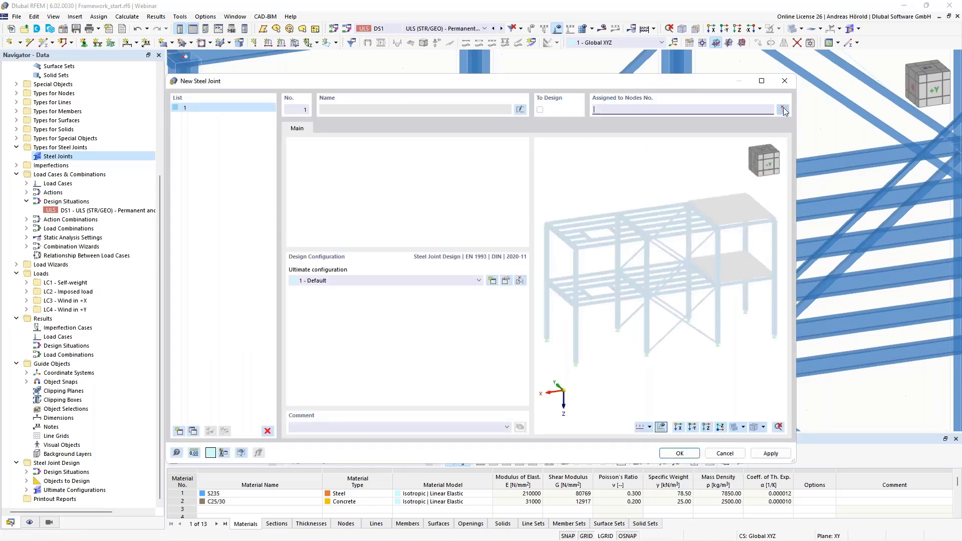
{"action": "left_click", "coordinate": [784, 109]}
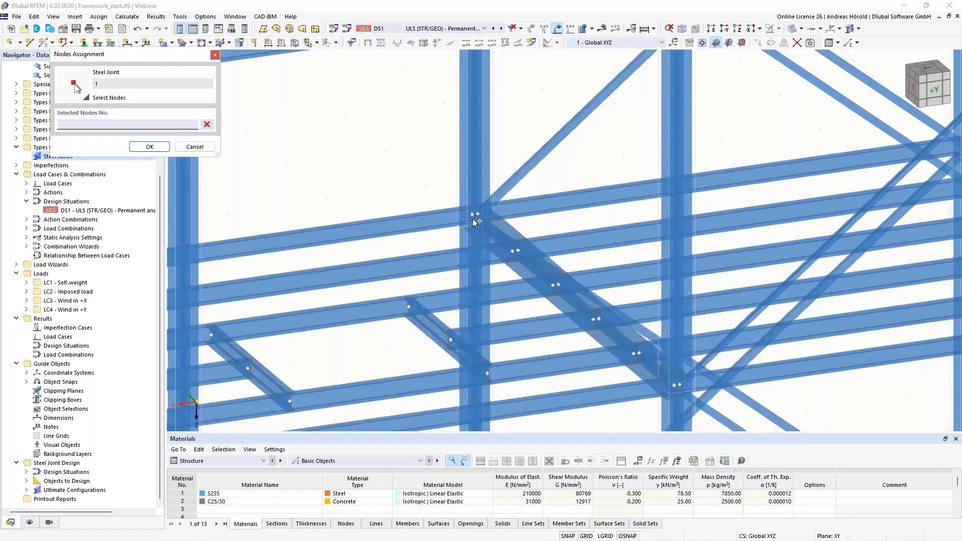
{"action": "left_click", "coordinate": [475, 214]}
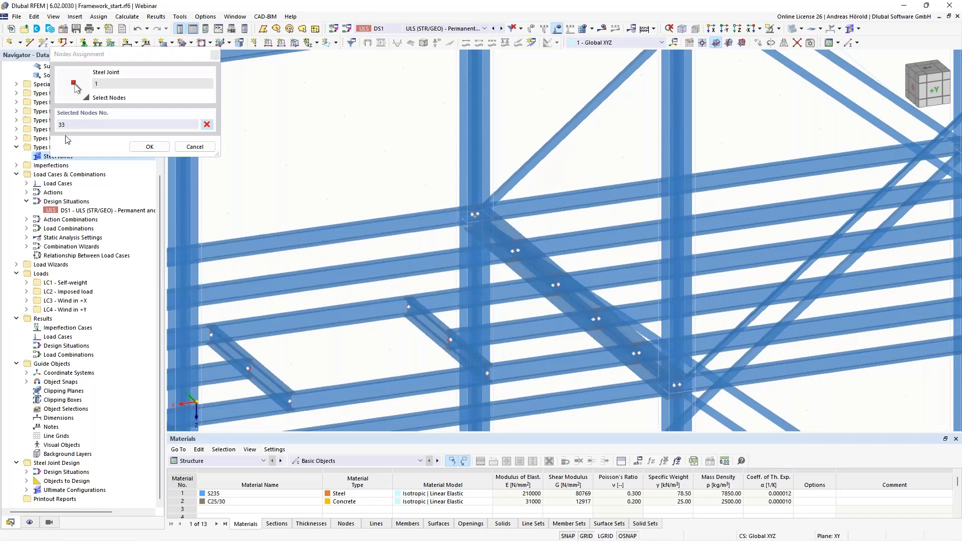
{"action": "left_click", "coordinate": [150, 147]}
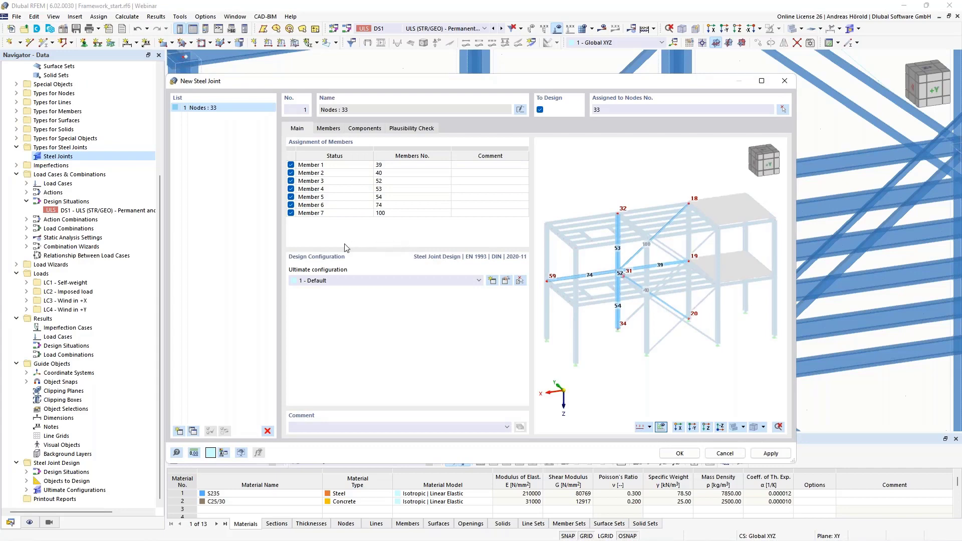
Examine the members assigned to the joint by highlighting Member 1 through Member 7 one by one in the joint preview.
{"action": "scroll", "coordinate": [609, 279], "scroll_direction": "up", "scroll_amount": 1}
{"action": "scroll", "coordinate": [609, 279], "scroll_direction": "up", "scroll_amount": 3}
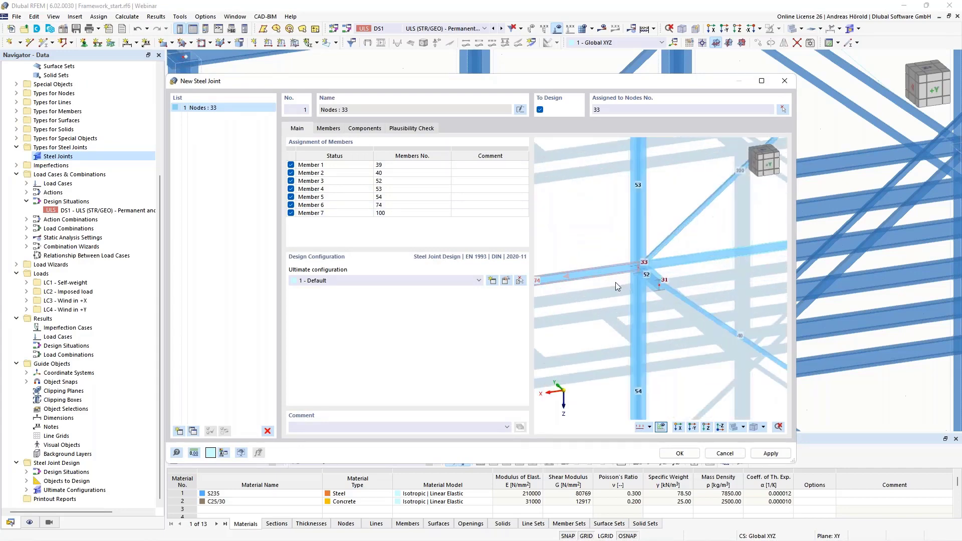
{"action": "mouse_move", "coordinate": [643, 292]}
{"action": "middle_mouse_down"}
{"action": "mouse_move", "coordinate": [628, 303]}
{"action": "mouse_move", "coordinate": [630, 284]}
{"action": "middle_mouse_up"}
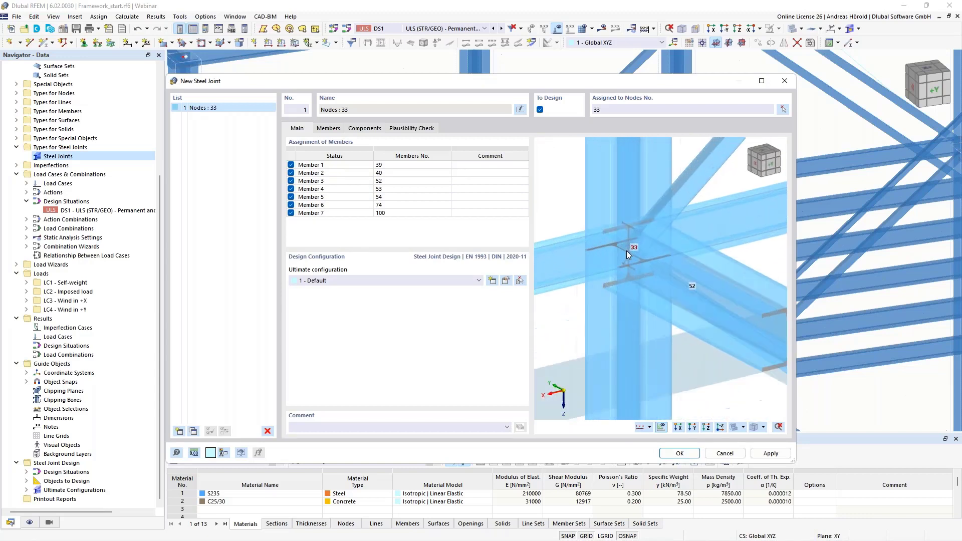
{"action": "scroll", "coordinate": [631, 252], "scroll_direction": "up", "scroll_amount": 2}
{"action": "scroll", "coordinate": [631, 252], "scroll_direction": "down", "scroll_amount": 2}
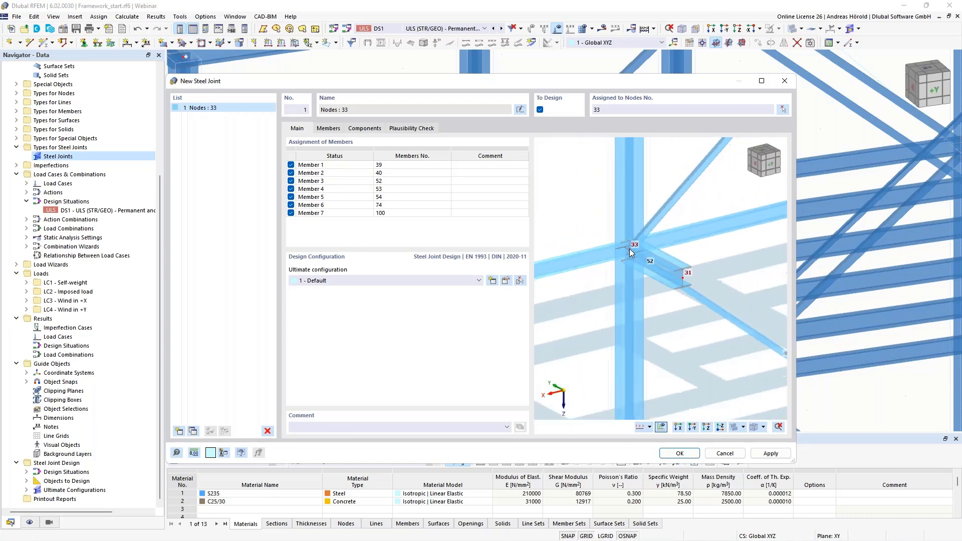
{"action": "left_click", "coordinate": [351, 166]}
{"action": "left_click", "coordinate": [350, 166]}
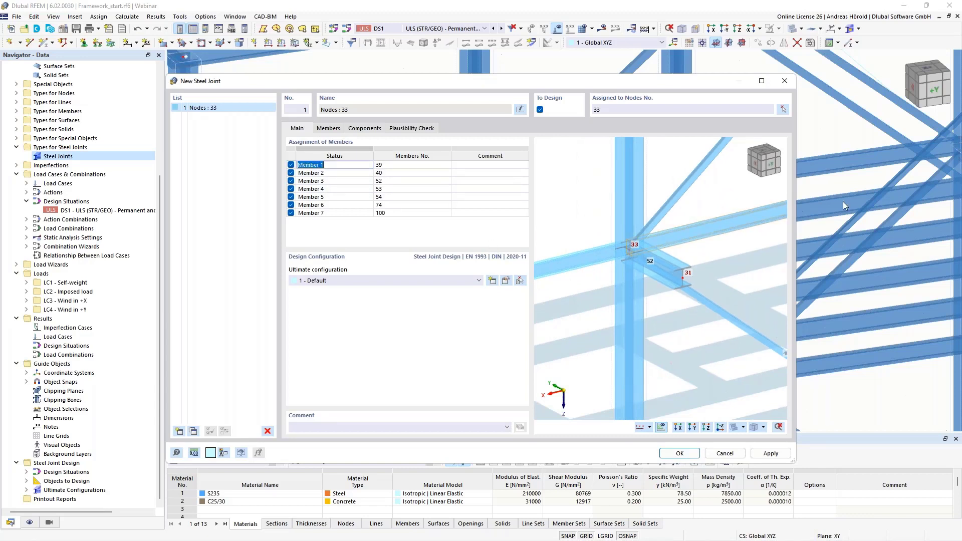
{"action": "left_click", "coordinate": [334, 173]}
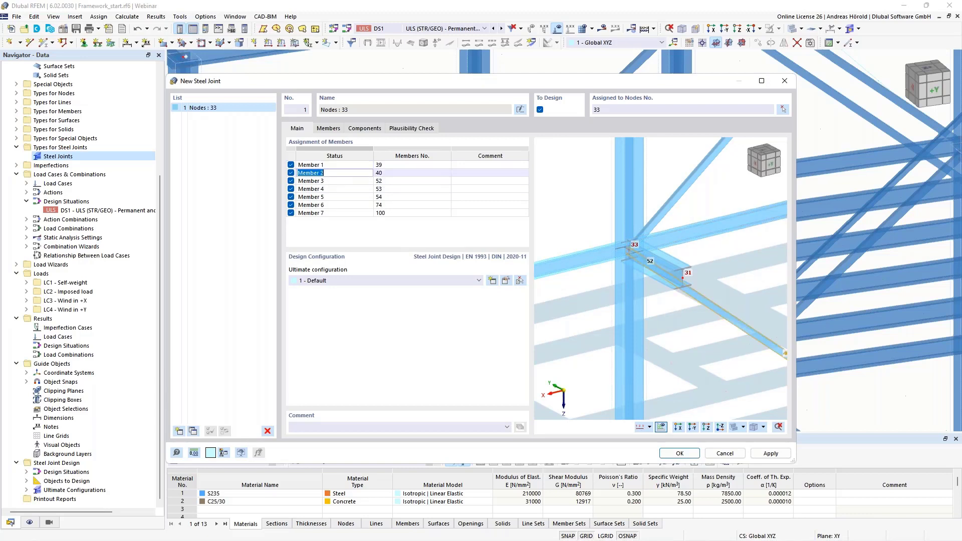
{"action": "left_click", "coordinate": [349, 181]}
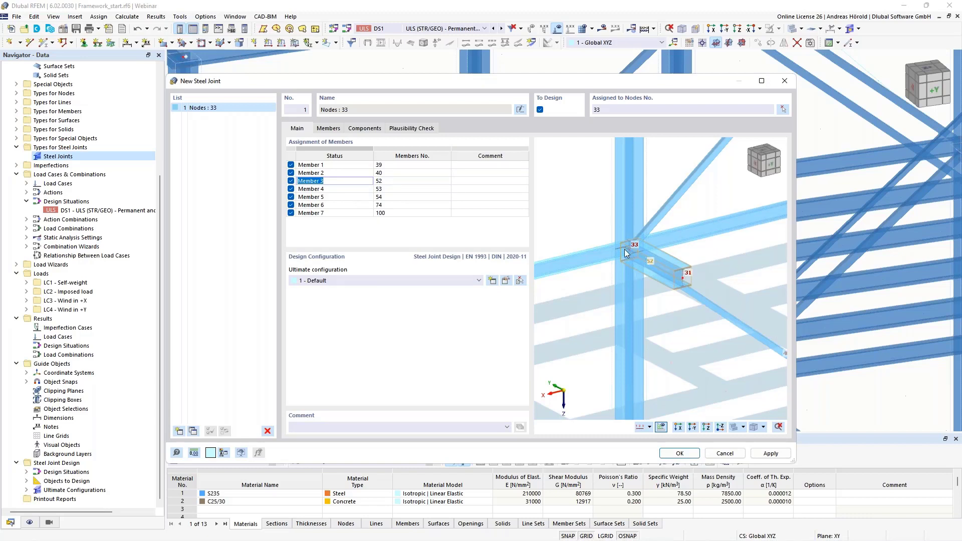
{"action": "left_click", "coordinate": [351, 189]}
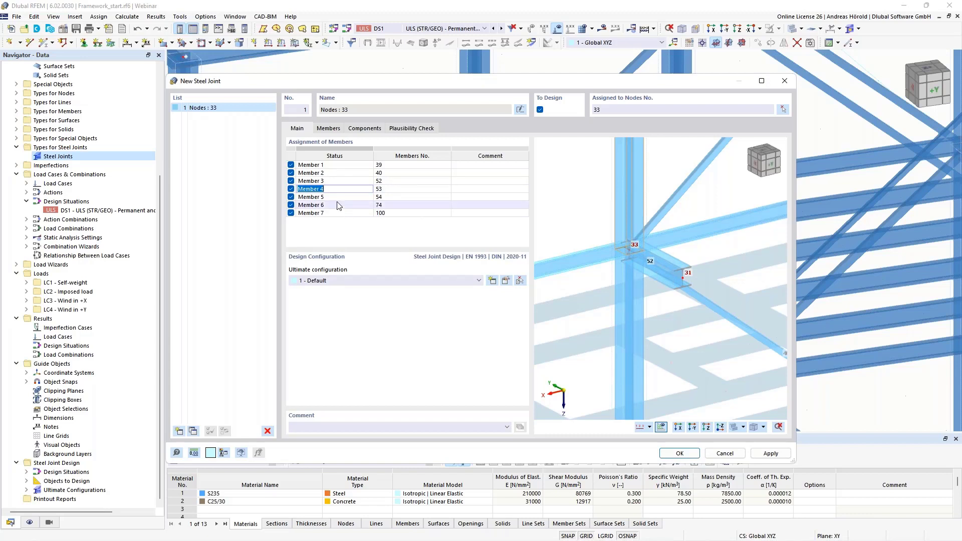
{"action": "key", "text": "Down"}
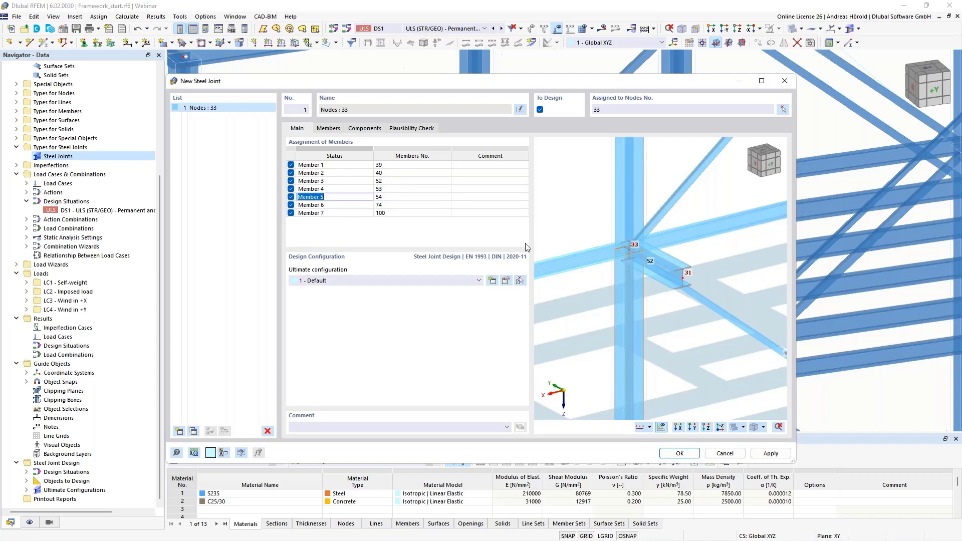
{"action": "key", "text": "Down"}
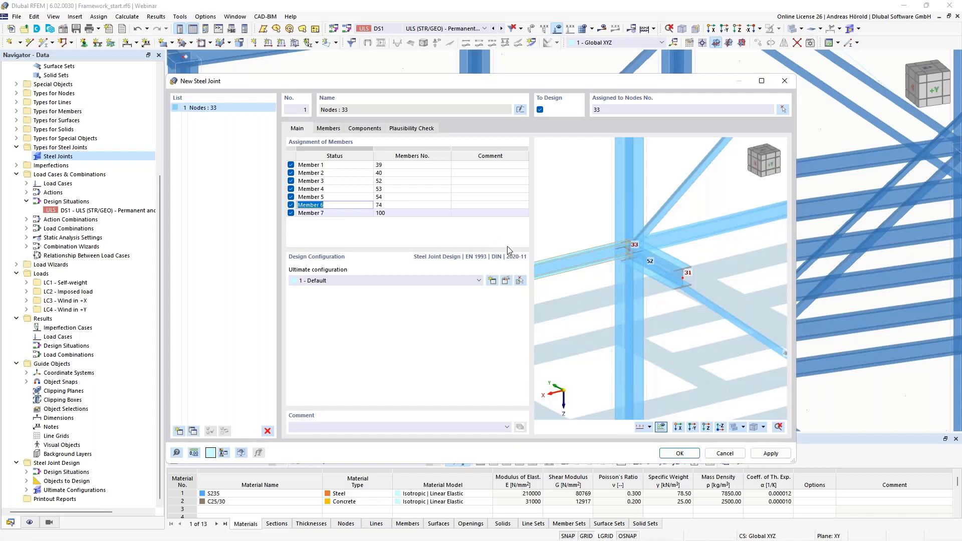
{"action": "left_click", "coordinate": [346, 213]}
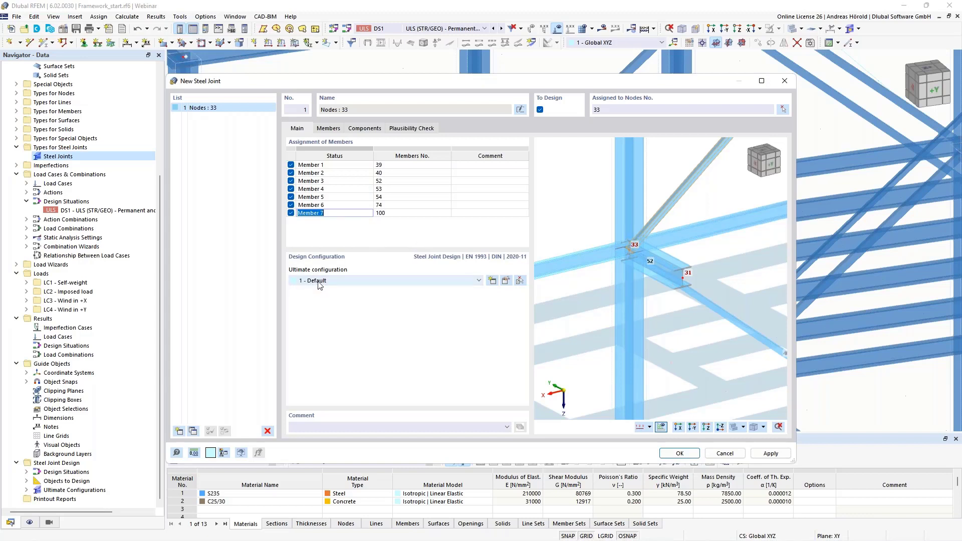
Review the analysis, design check, modeling and mesh parameters of the joint's Default ultimate configuration.
{"action": "left_click", "coordinate": [507, 281]}
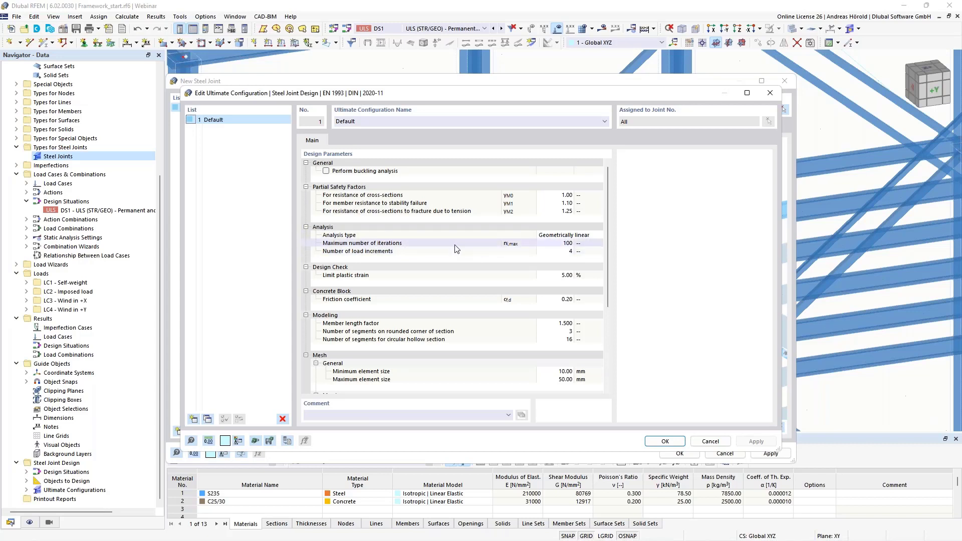
{"action": "left_click", "coordinate": [557, 243]}
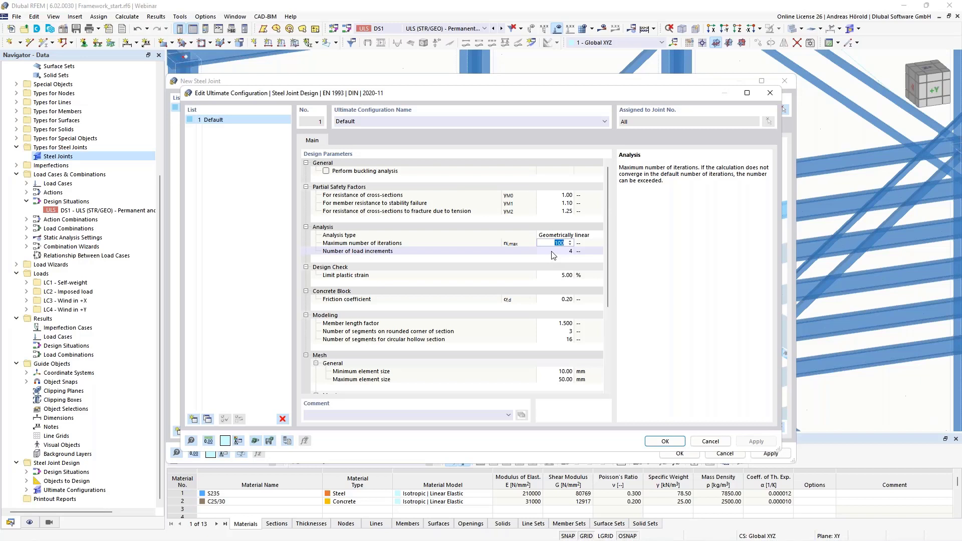
{"action": "left_click", "coordinate": [553, 254]}
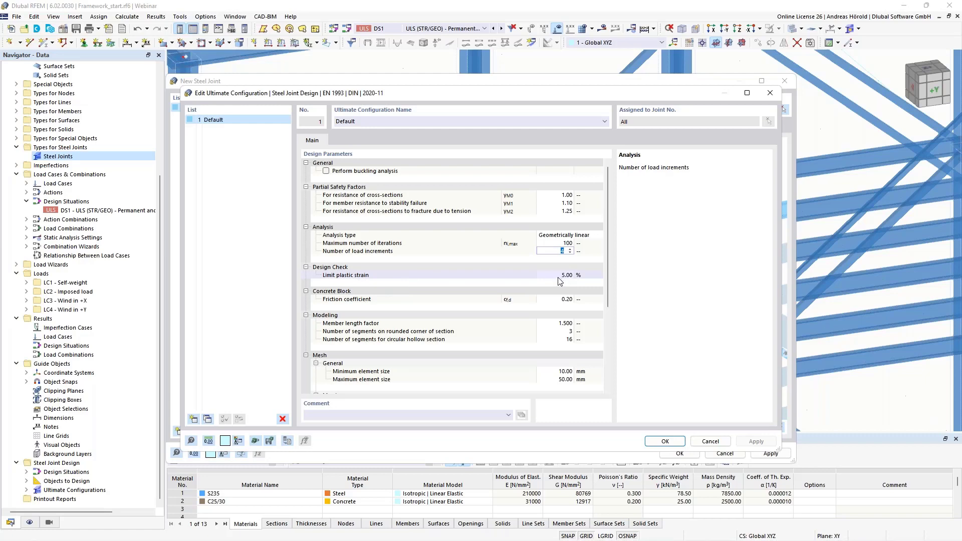
{"action": "scroll", "coordinate": [489, 317], "scroll_direction": "down", "scroll_amount": 5}
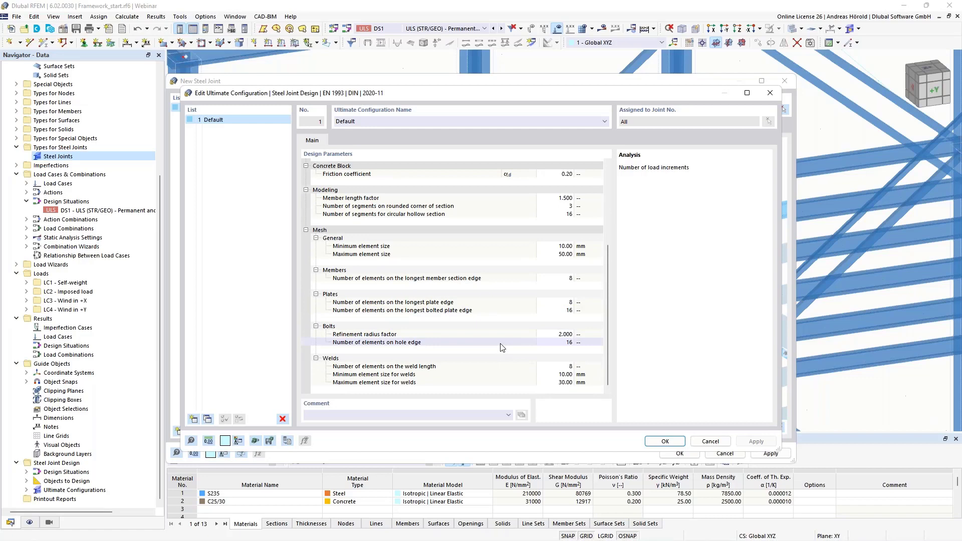
{"action": "scroll", "coordinate": [503, 347], "scroll_direction": "up", "scroll_amount": 5}
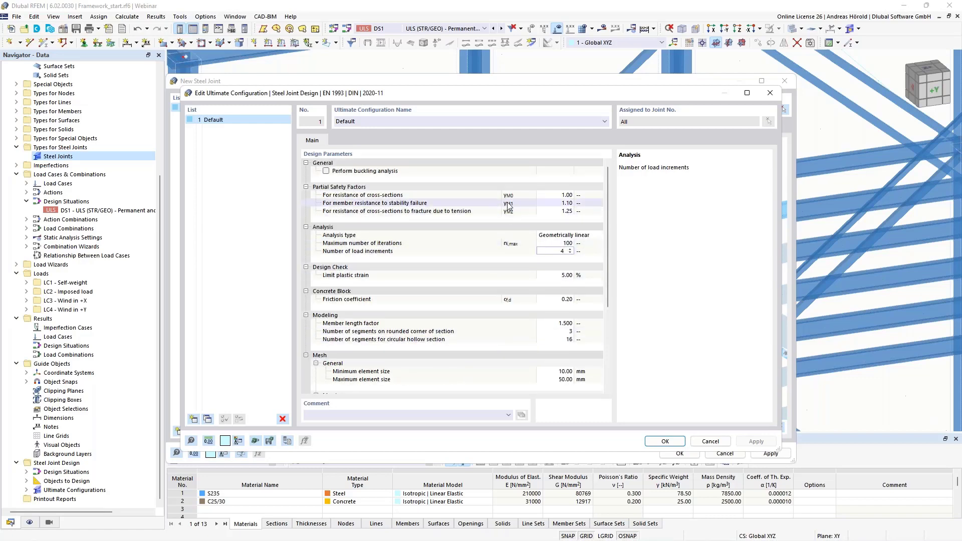
Activate the buckling analysis to inspect its stability and static analysis parameters, deactivate it again and close the ultimate configuration.
{"action": "left_click", "coordinate": [326, 171]}
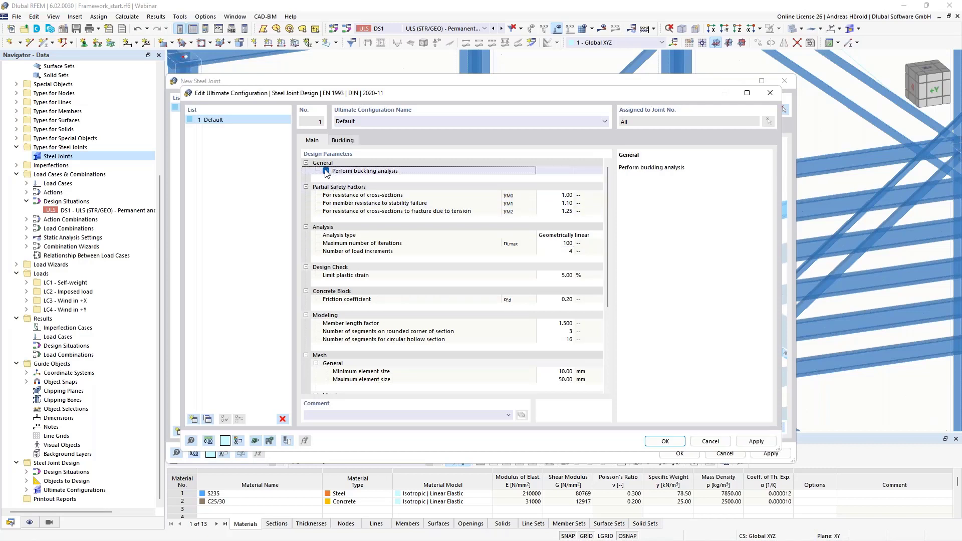
{"action": "left_click", "coordinate": [342, 141]}
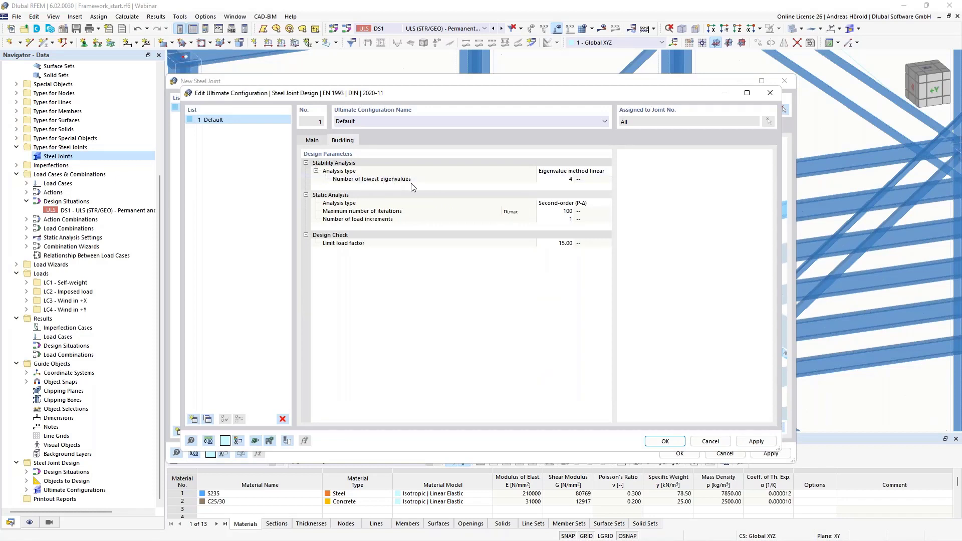
{"action": "left_click", "coordinate": [569, 180]}
{"action": "left_click", "coordinate": [569, 180]}
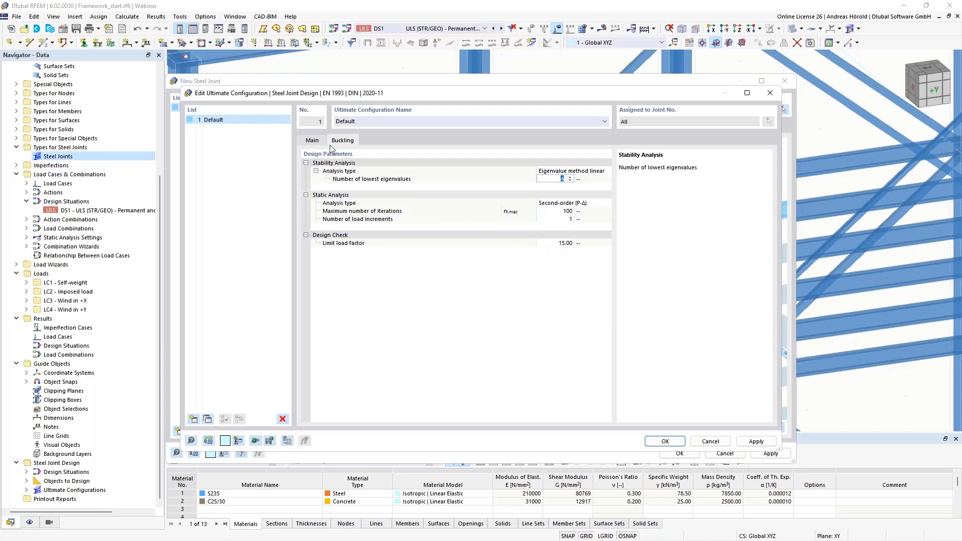
{"action": "left_click", "coordinate": [313, 141]}
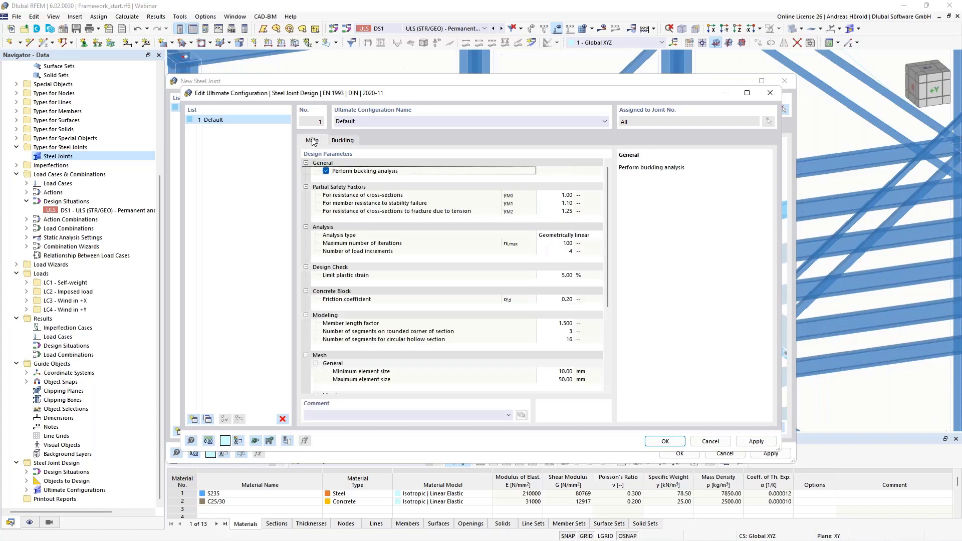
{"action": "left_click", "coordinate": [327, 171]}
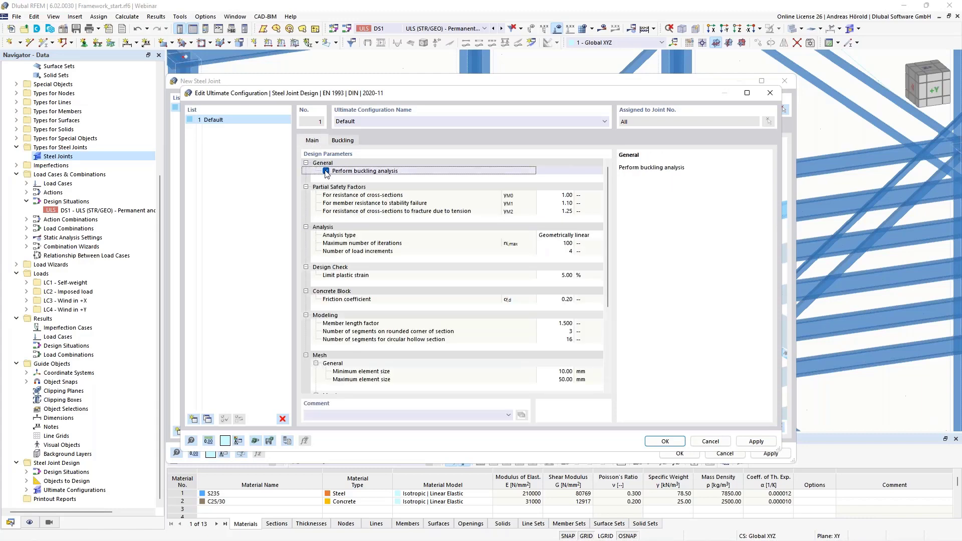
{"action": "left_click", "coordinate": [326, 172]}
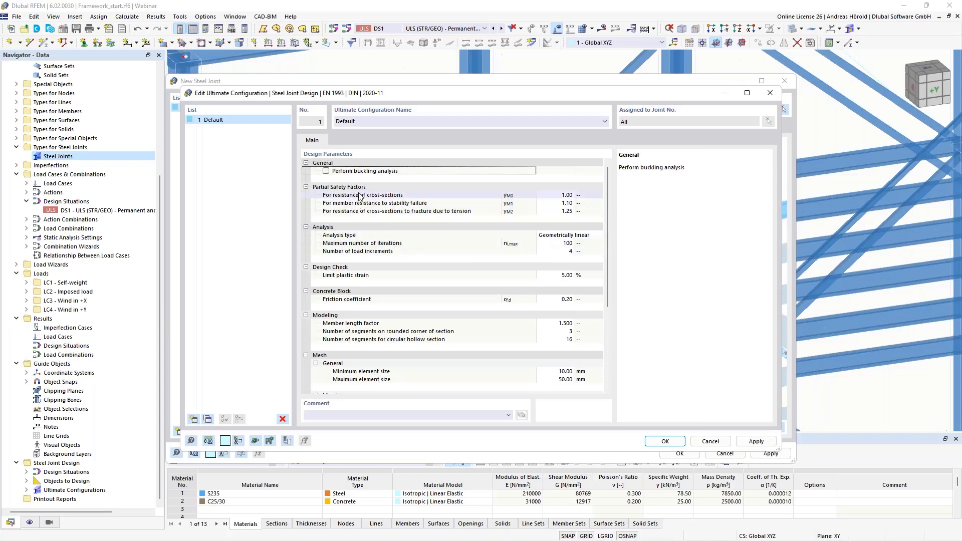
{"action": "left_click", "coordinate": [665, 443]}
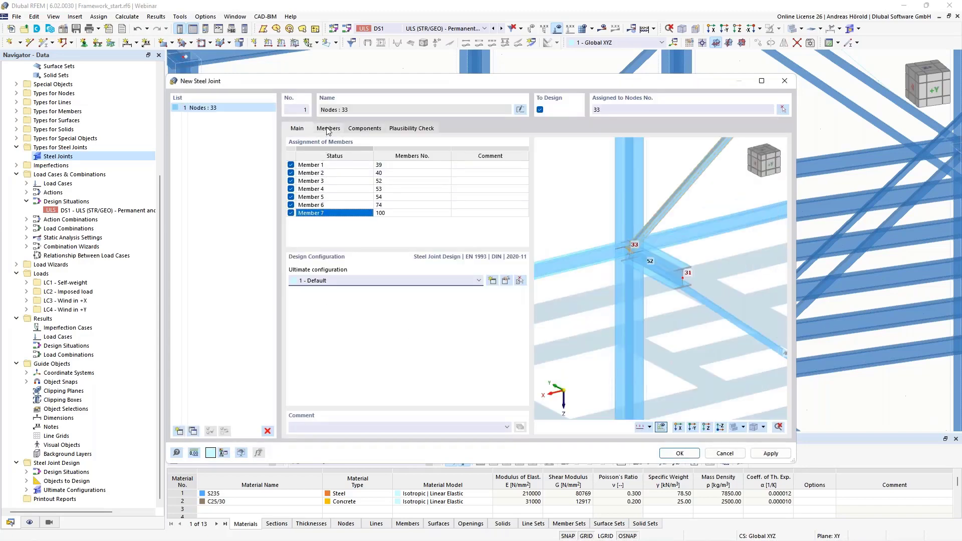
Make Member 5, the lower column segment, the joint's only supported end by removing the support from Member 1.
{"action": "left_click", "coordinate": [328, 130]}
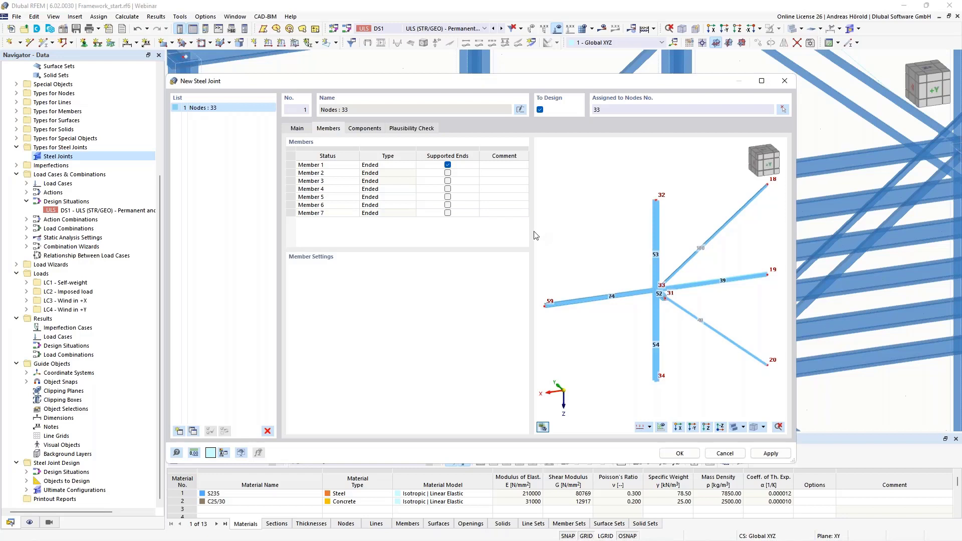
{"action": "left_click", "coordinate": [448, 205]}
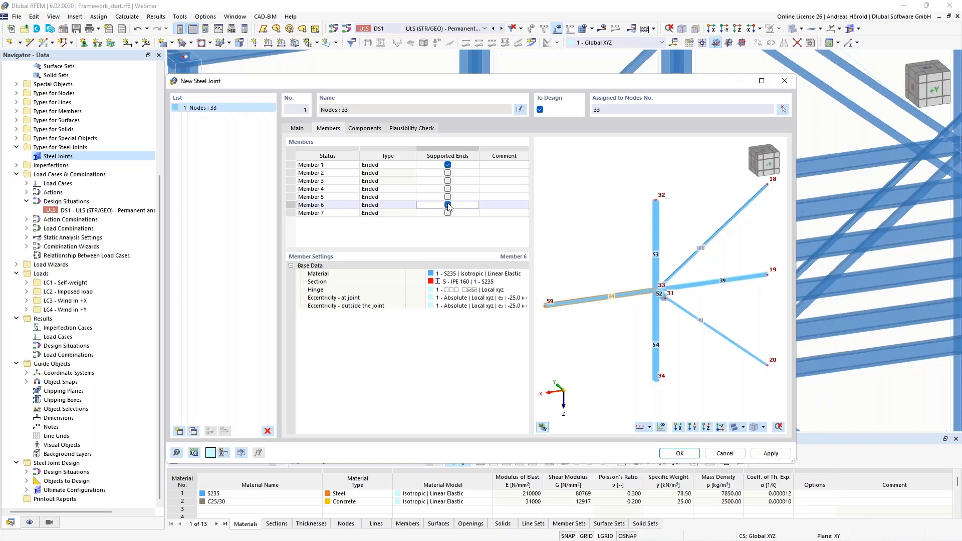
{"action": "left_click", "coordinate": [449, 198]}
{"action": "left_click", "coordinate": [449, 206]}
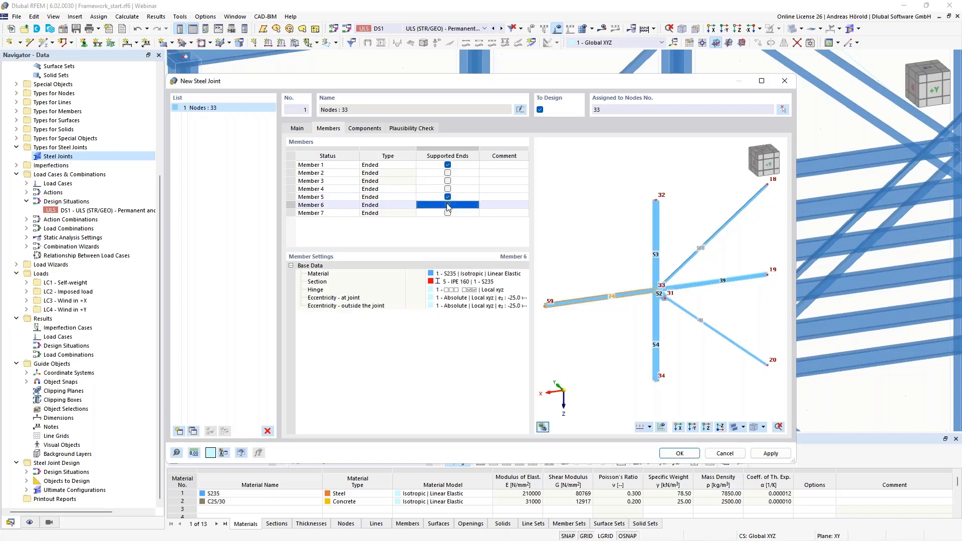
{"action": "left_click", "coordinate": [448, 157]}
{"action": "left_click", "coordinate": [449, 167]}
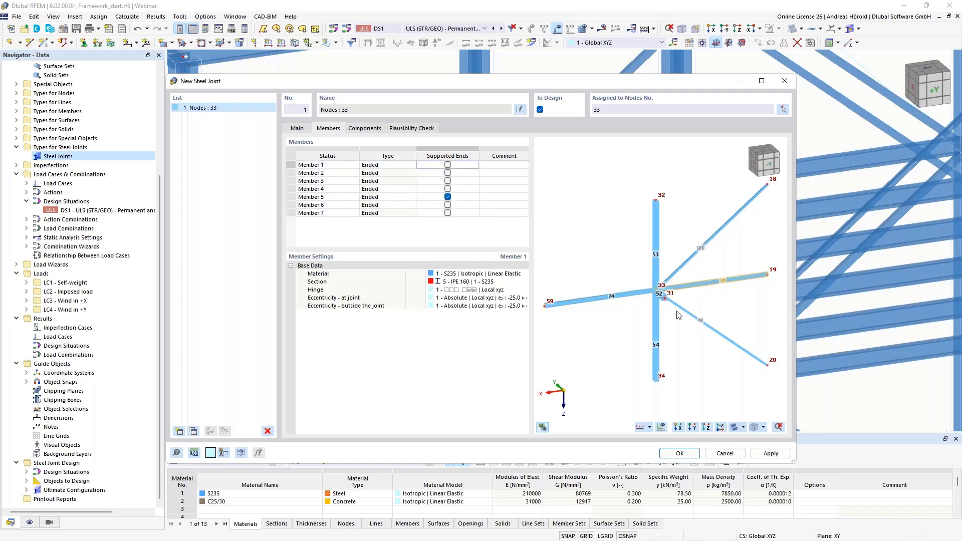
{"action": "left_click", "coordinate": [476, 198]}
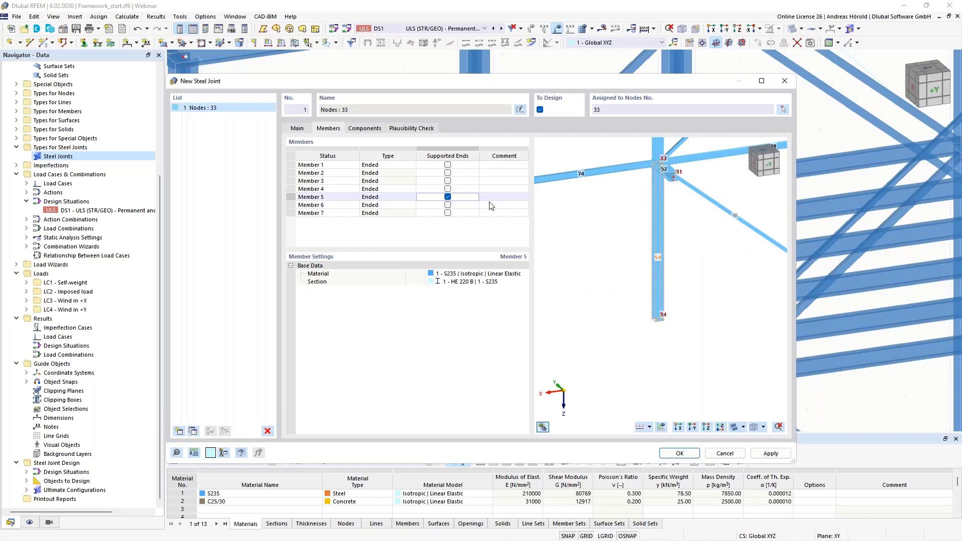
Set the column's upper segment, Member 4, to Continuous together with the supported lower segment, Member 5.
{"action": "scroll", "coordinate": [650, 198], "scroll_direction": "up", "scroll_amount": 3}
{"action": "middle_click_drag", "start_coordinate": [650, 197], "coordinate": [611, 282]}
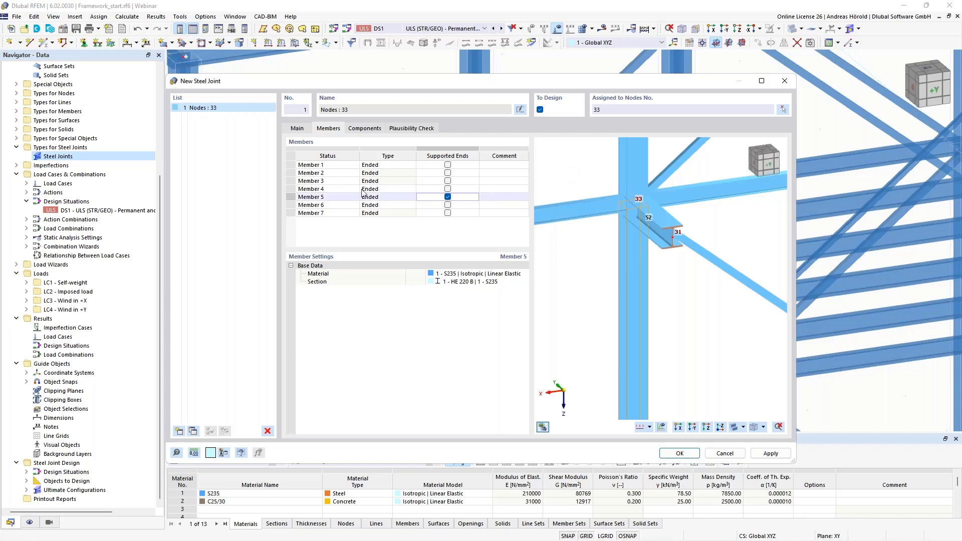
{"action": "left_click", "coordinate": [389, 190]}
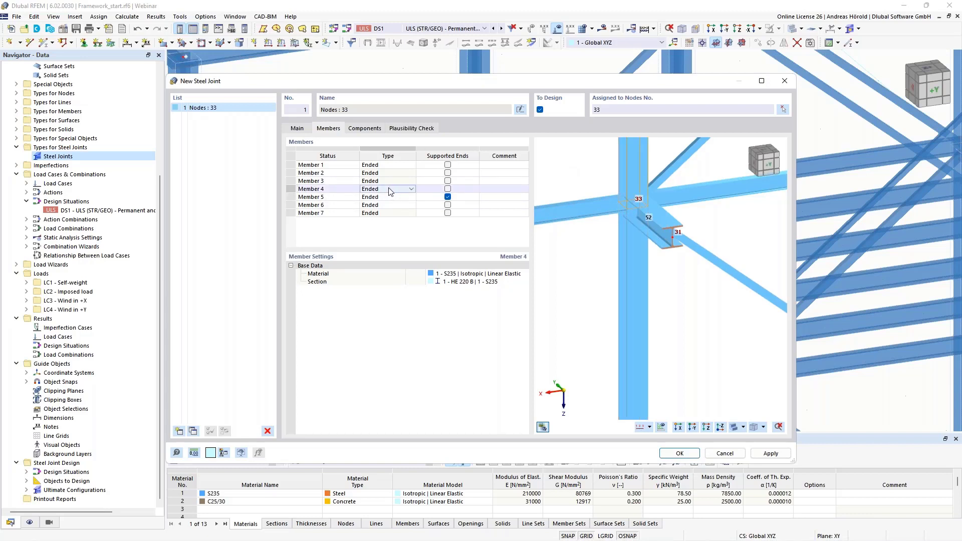
{"action": "left_click", "coordinate": [412, 189]}
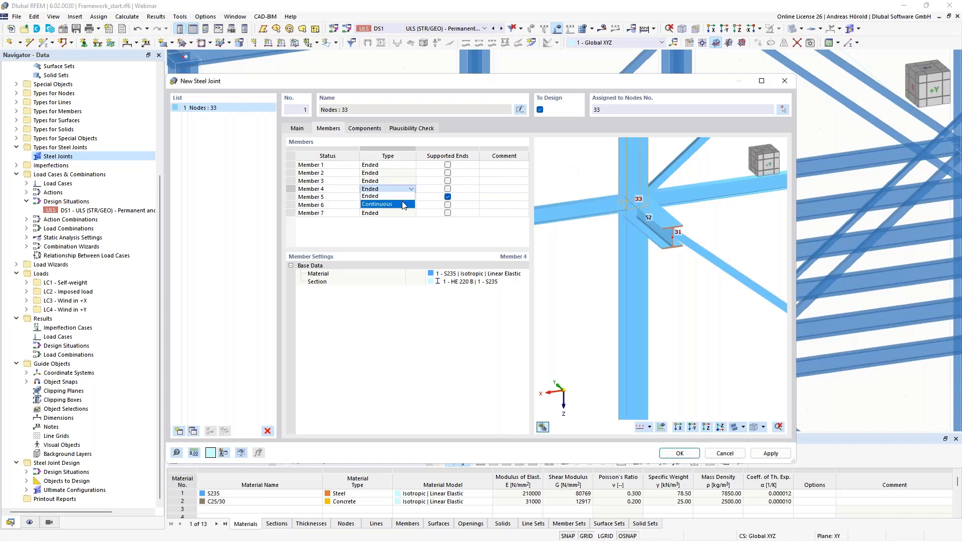
{"action": "left_click", "coordinate": [405, 205]}
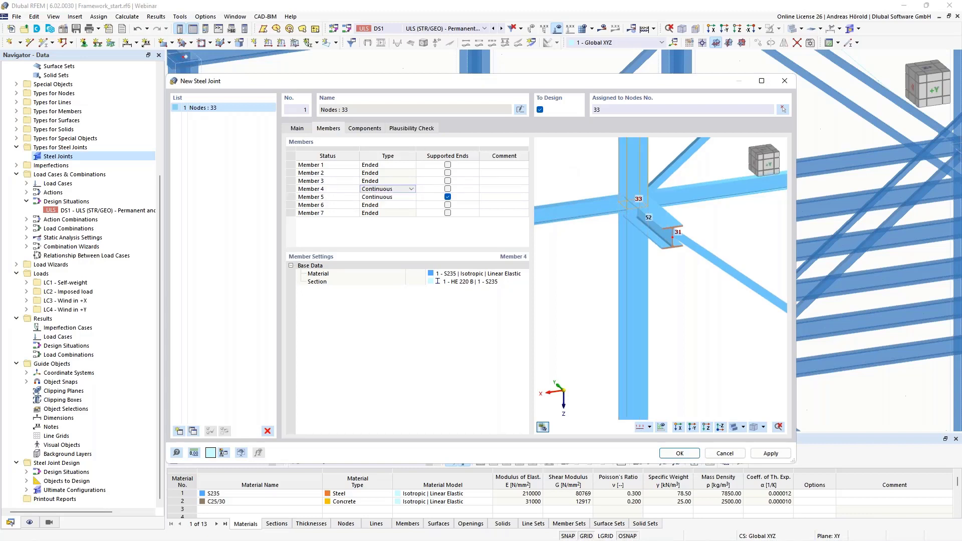
{"action": "left_click", "coordinate": [395, 198]}
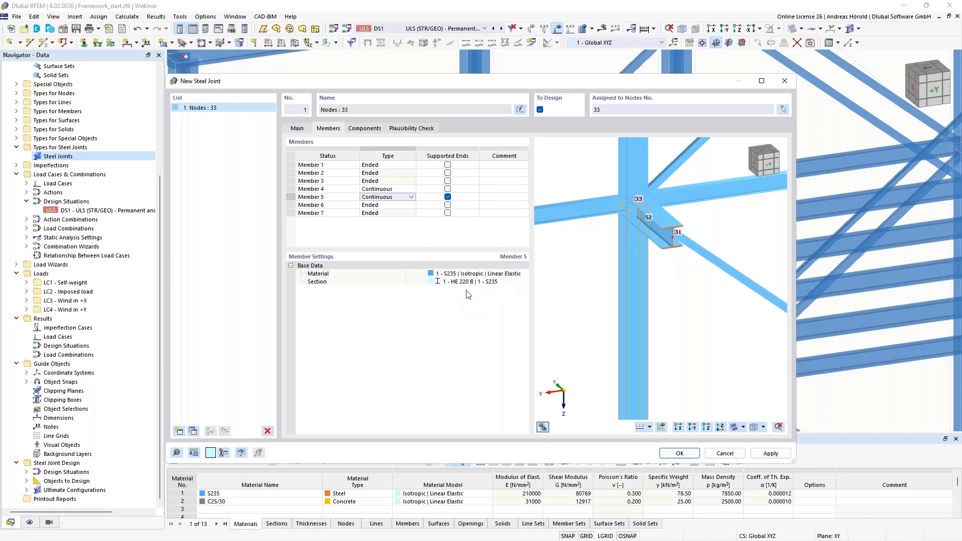
Check the member types and base data of the remaining joint members, going from Member 6 up to Member 2.
{"action": "left_click", "coordinate": [380, 206]}
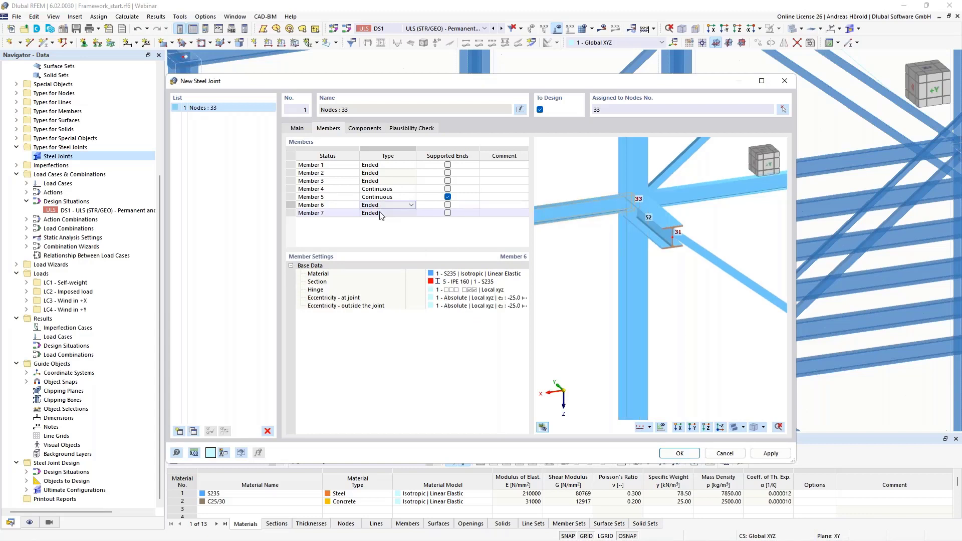
{"action": "key", "text": "Up"}
{"action": "key", "text": "Up"}
{"action": "key", "text": "Up"}
{"action": "key", "text": "Up"}
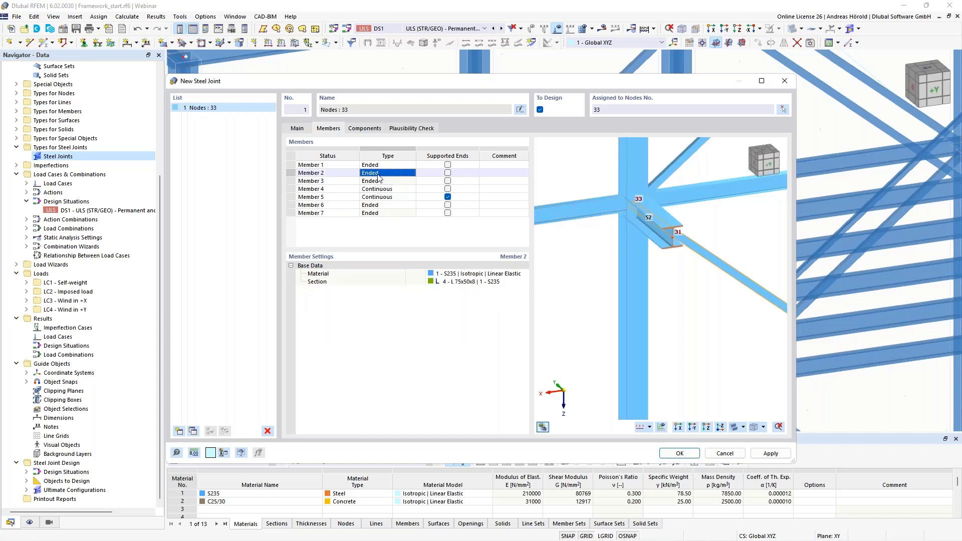
Review the component types available for the joint, from modifications to connection elements, and close the selection without adding one.
{"action": "left_click", "coordinate": [362, 128]}
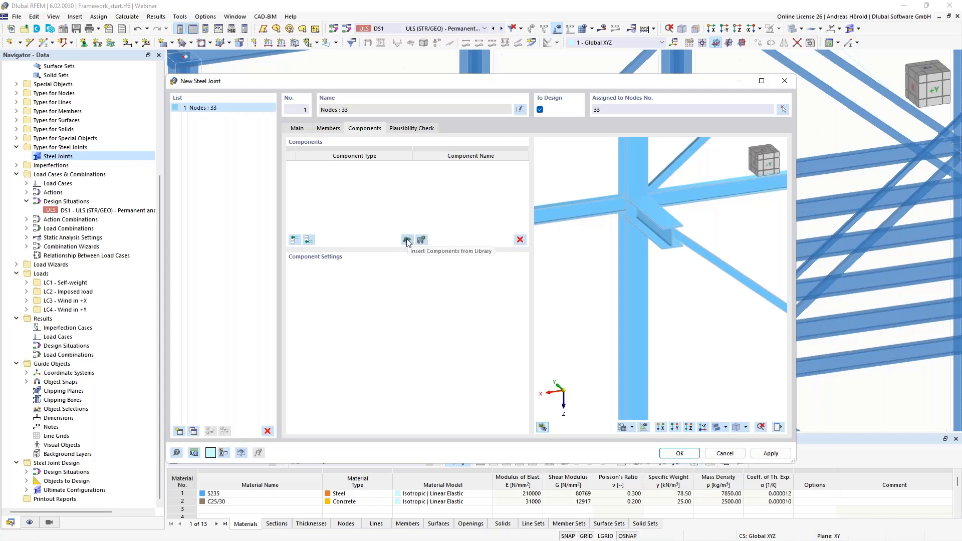
{"action": "left_click", "coordinate": [309, 241]}
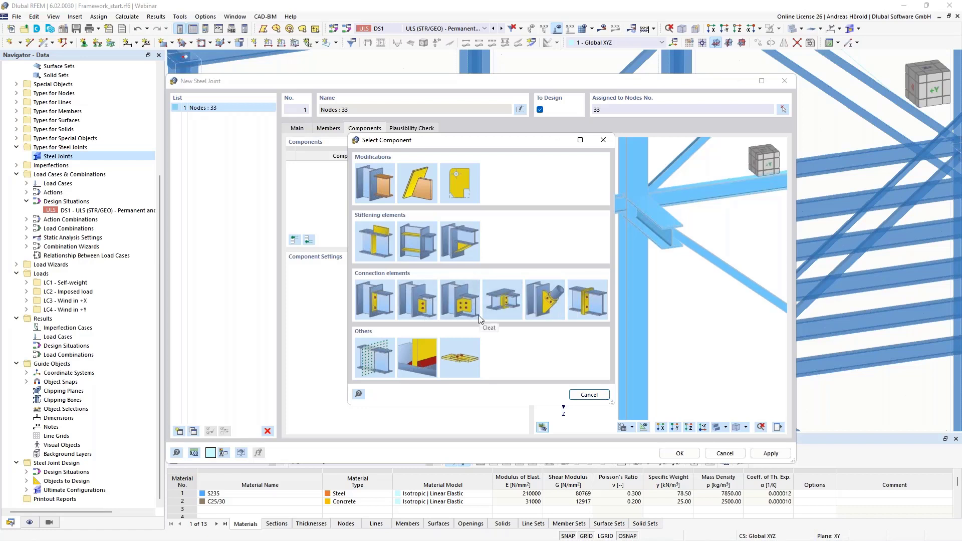
{"action": "left_click", "coordinate": [590, 394]}
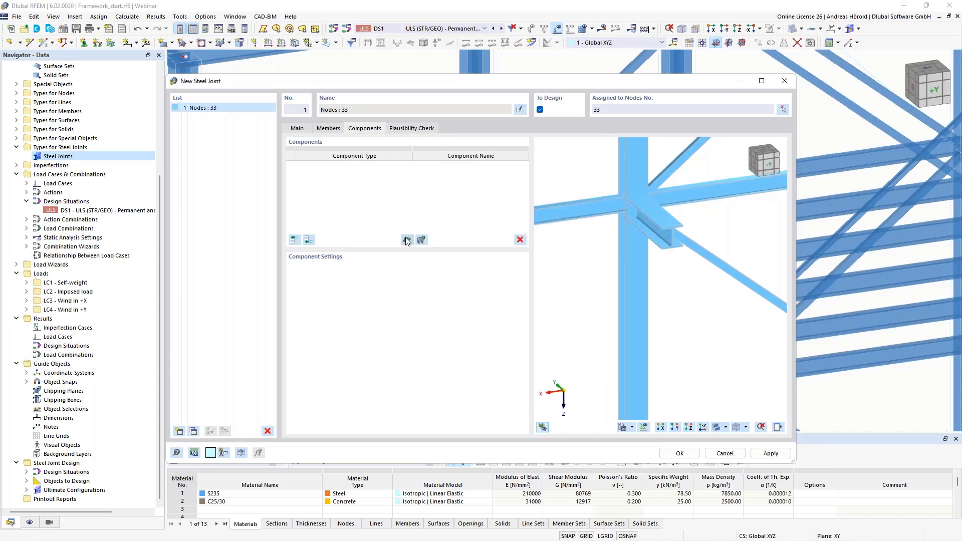
Open the steel joint template library and compare the rigid Beam to Column templates with end plates, haunches and welded stiffeners.
{"action": "left_click", "coordinate": [407, 240]}
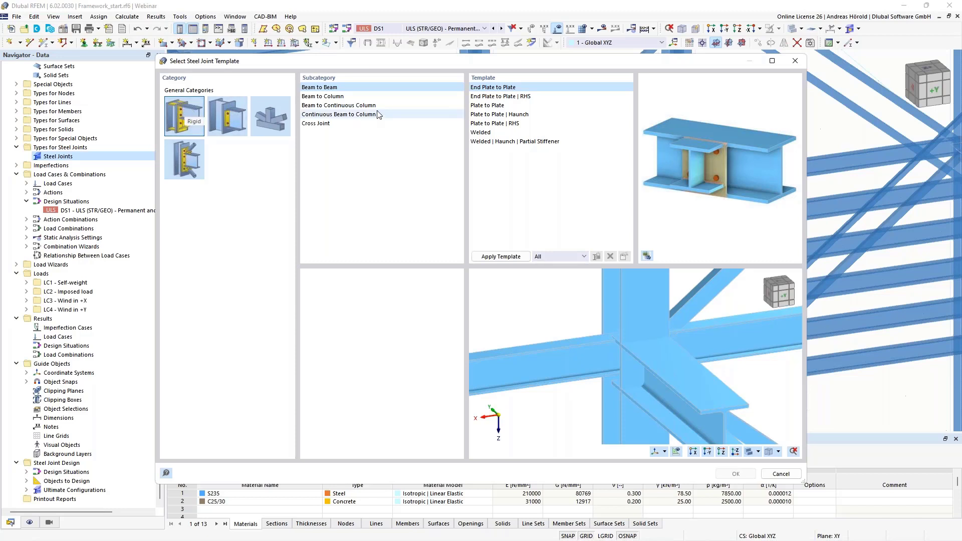
{"action": "left_click", "coordinate": [323, 96]}
{"action": "left_click", "coordinate": [506, 106]}
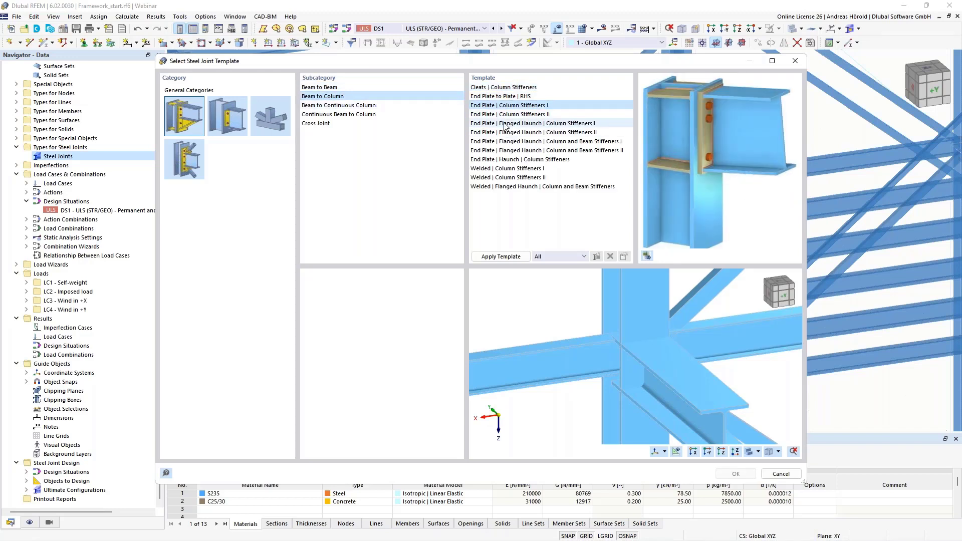
{"action": "left_click", "coordinate": [505, 124]}
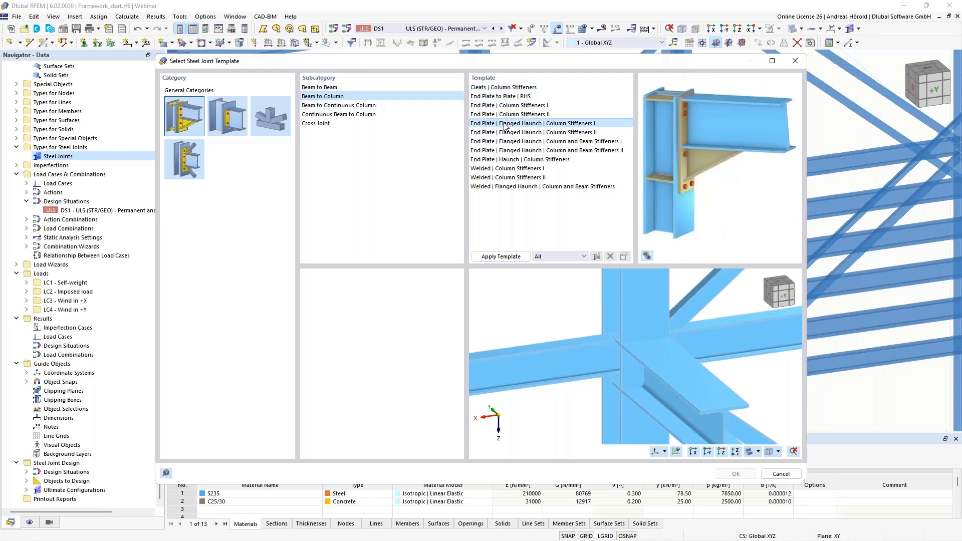
{"action": "left_click", "coordinate": [517, 161]}
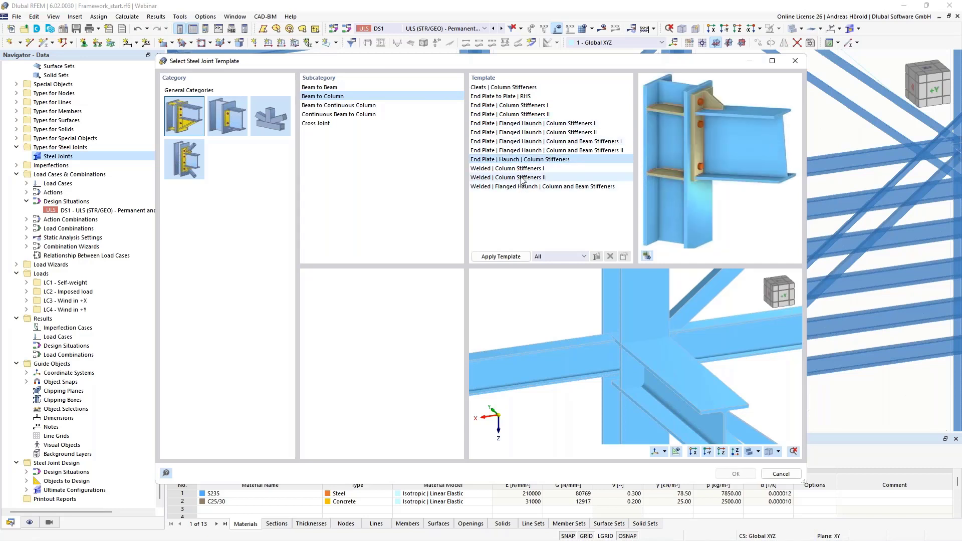
{"action": "left_click", "coordinate": [519, 178]}
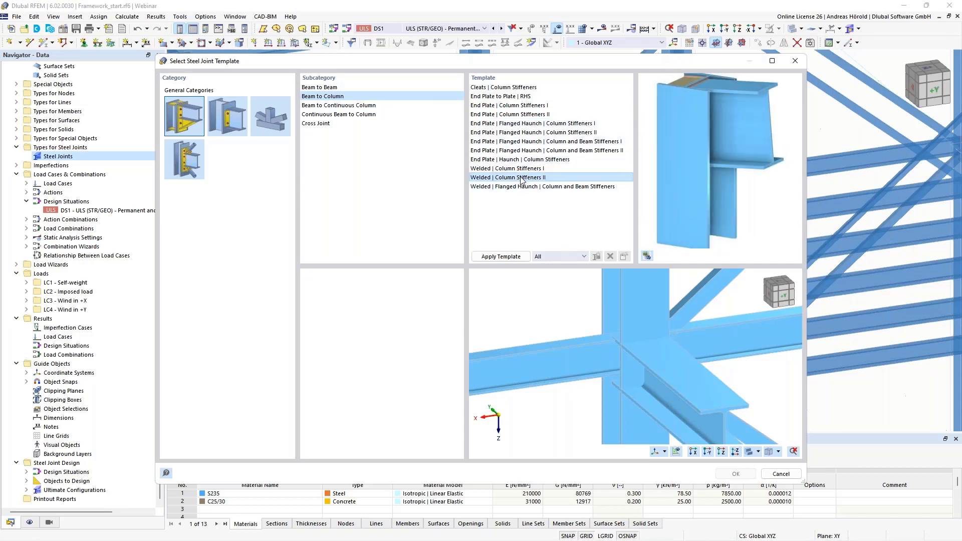
Examine the rigid templates for Beam to Continuous Column, Continuous Beam to Column and Cross Joint, including Extended End Plate with column stiffeners.
{"action": "left_click", "coordinate": [320, 106]}
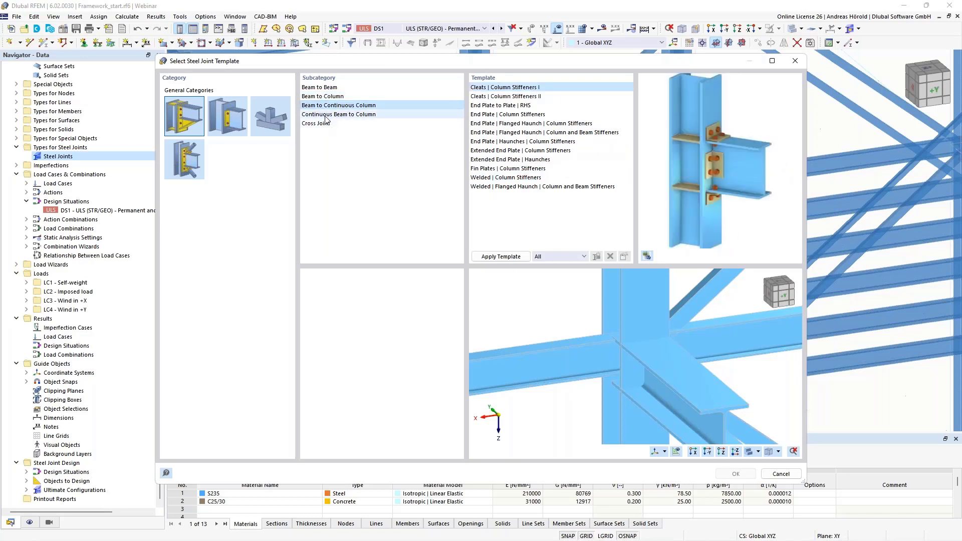
{"action": "left_click", "coordinate": [327, 116]}
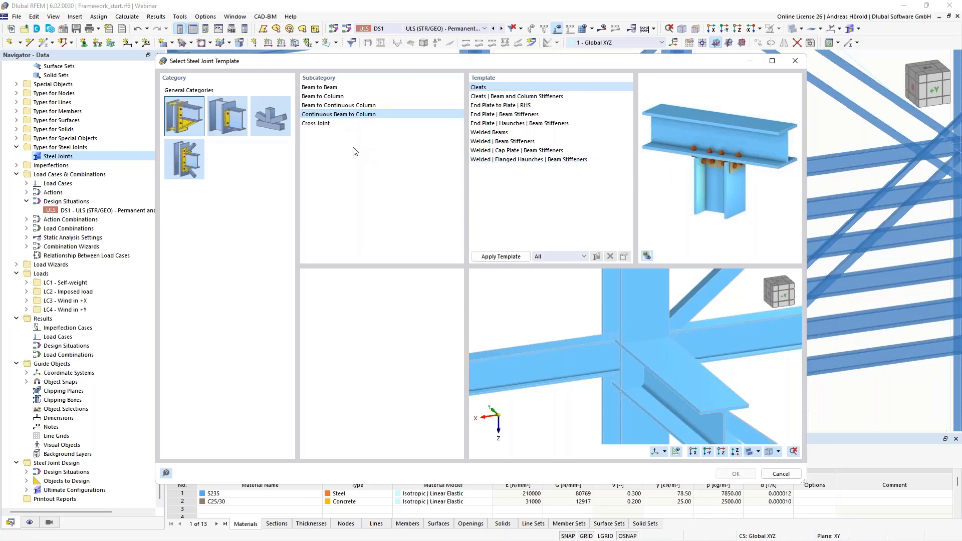
{"action": "left_click", "coordinate": [319, 125]}
{"action": "left_click", "coordinate": [511, 132]}
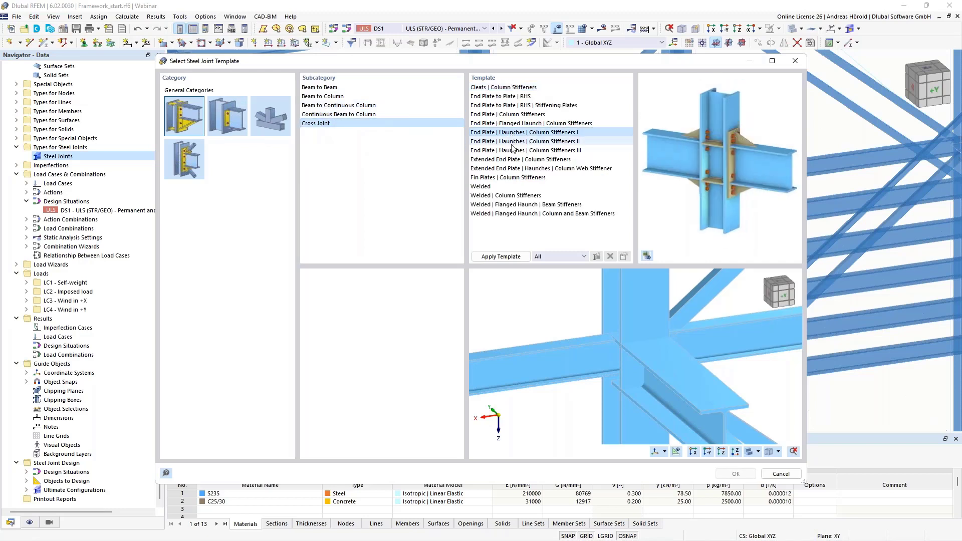
{"action": "left_click", "coordinate": [515, 161]}
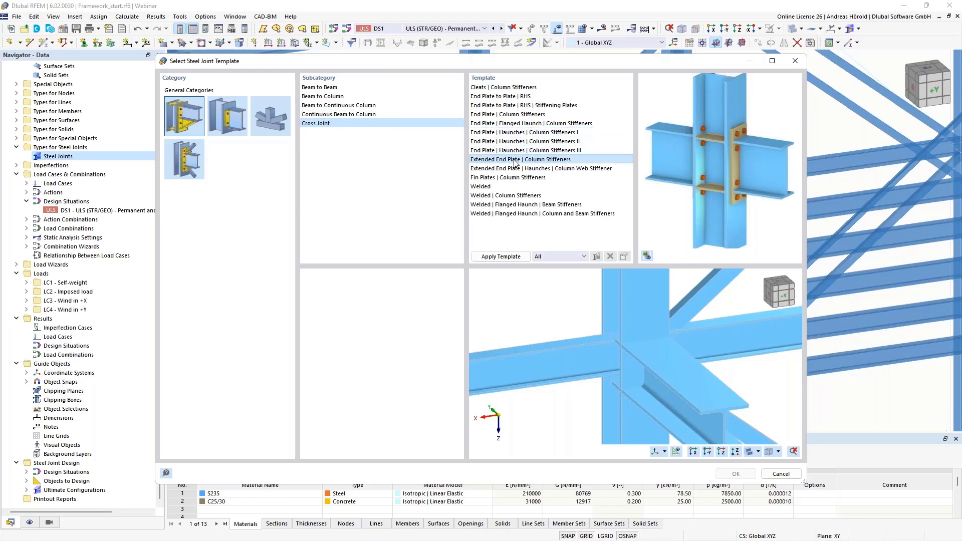
Compare the simple-connection templates with cleats, fin plates and short end plates for Beam to Beam and Beam to Continuous Column joints.
{"action": "left_click", "coordinate": [232, 120]}
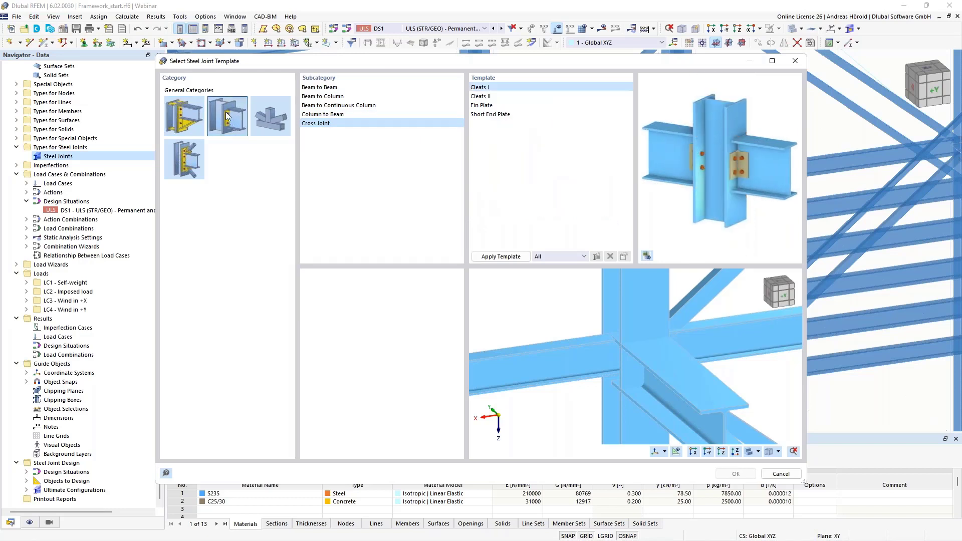
{"action": "left_click", "coordinate": [320, 87]}
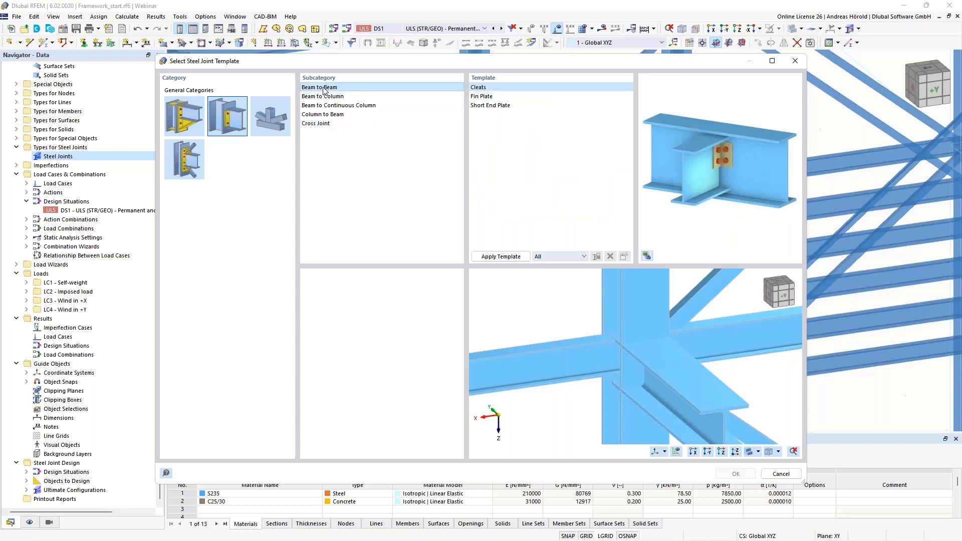
{"action": "left_click", "coordinate": [496, 97]}
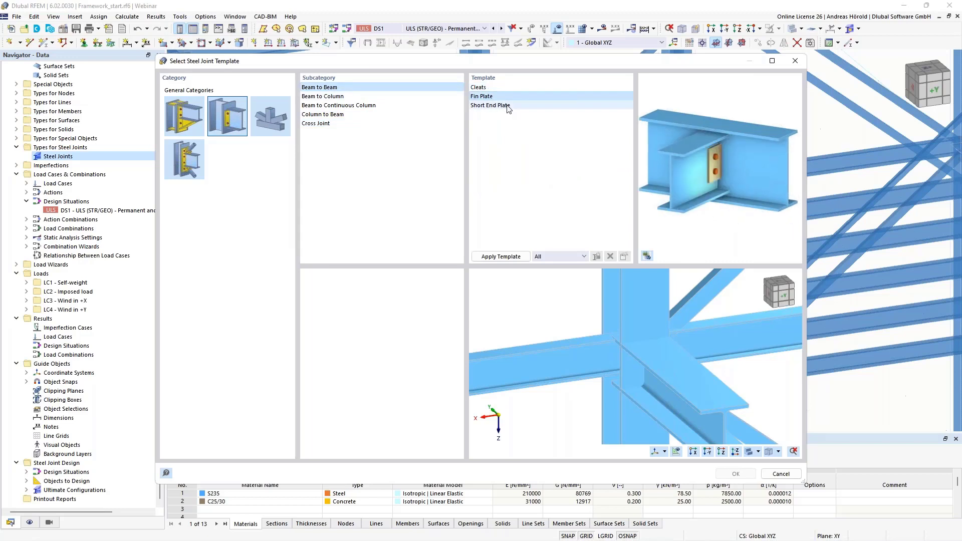
{"action": "left_click", "coordinate": [503, 106]}
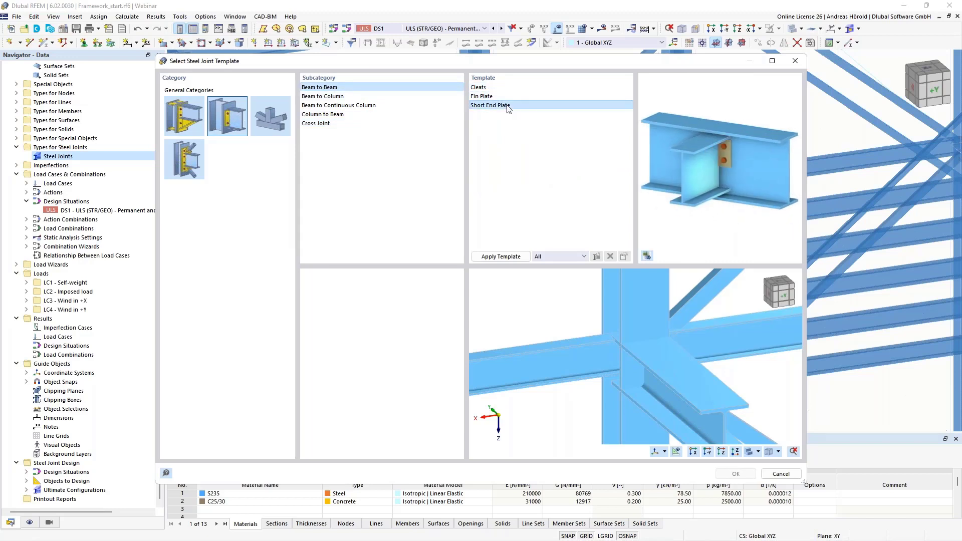
{"action": "left_click", "coordinate": [328, 106]}
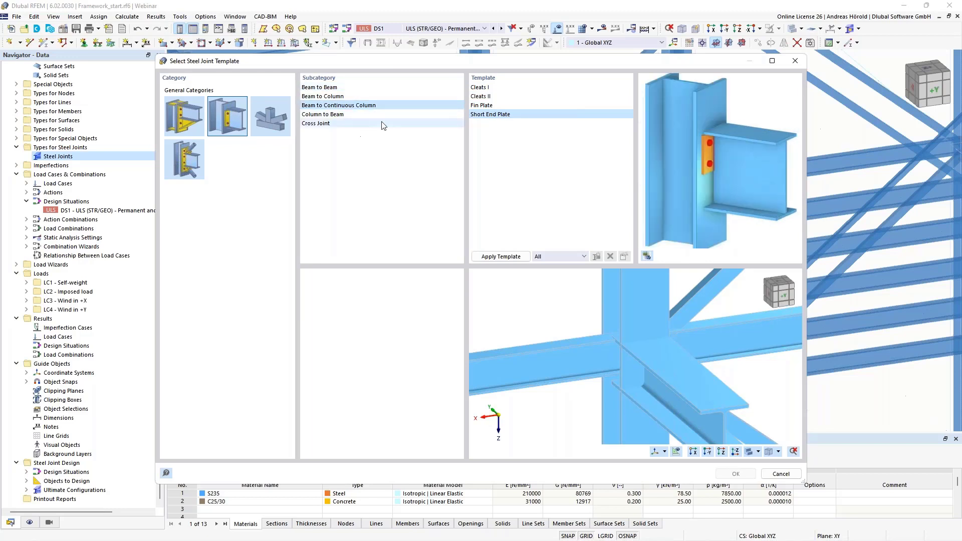
{"action": "left_click", "coordinate": [487, 88]}
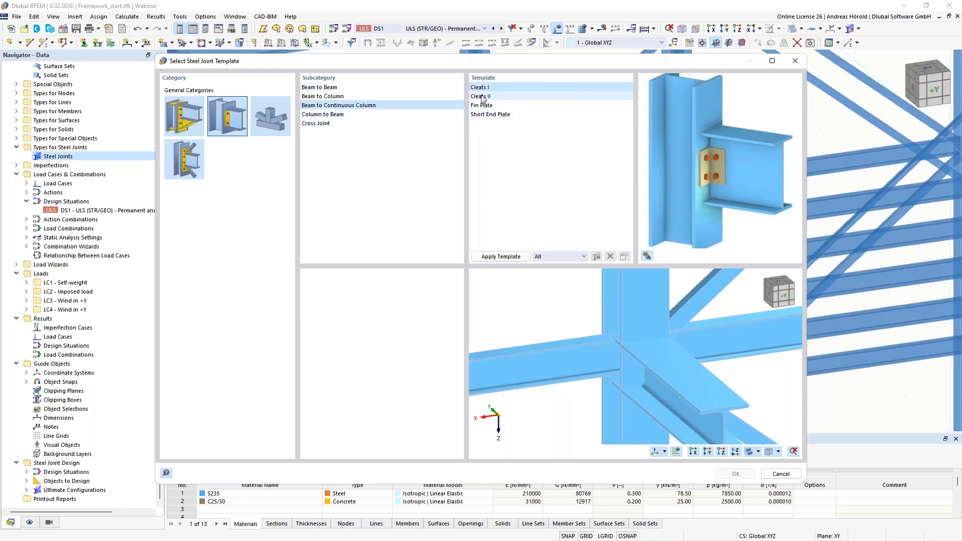
{"action": "left_click", "coordinate": [482, 96]}
{"action": "left_click", "coordinate": [485, 114]}
{"action": "left_click", "coordinate": [485, 106]}
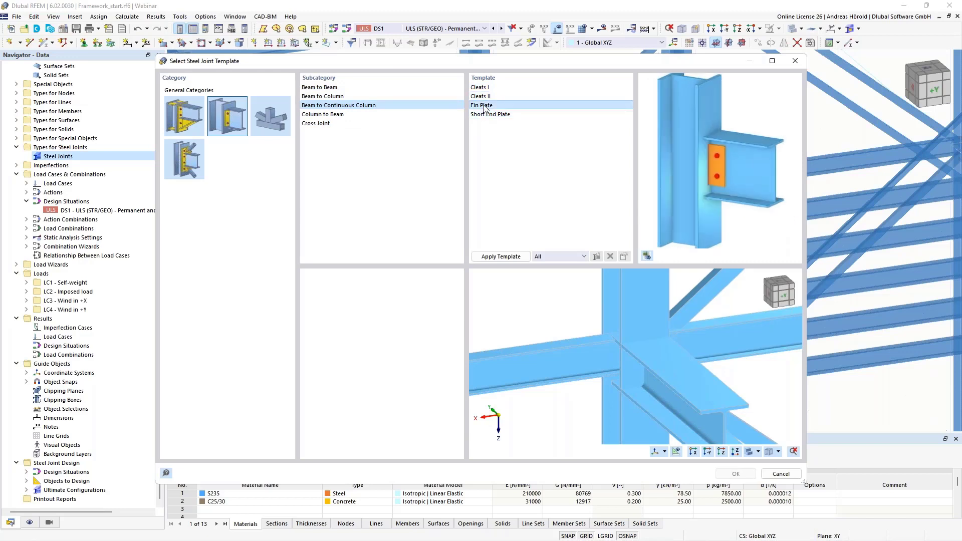
{"action": "left_click", "coordinate": [492, 115]}
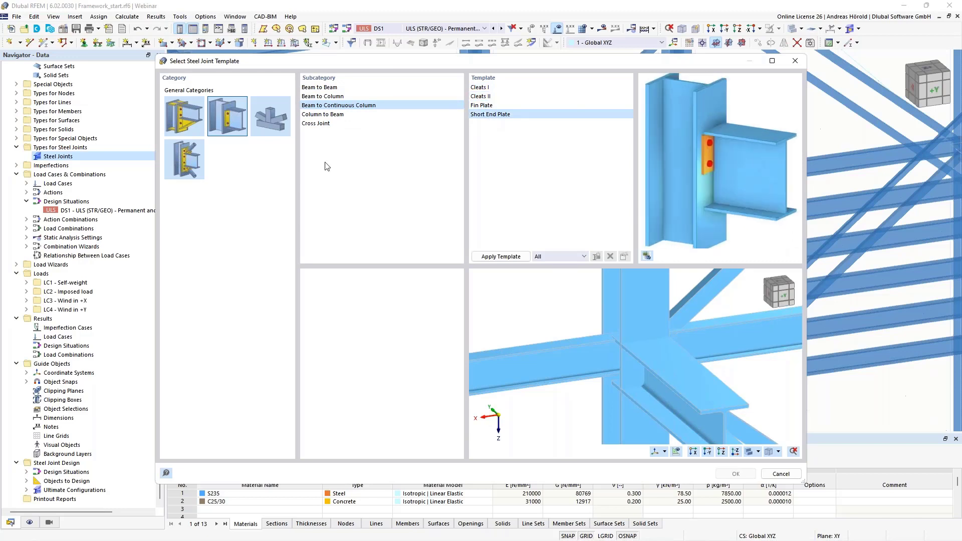
Examine the truss joint templates, previewing the welded and connecting-plate K Joints and the T Joints and X Joints.
{"action": "left_click", "coordinate": [269, 117]}
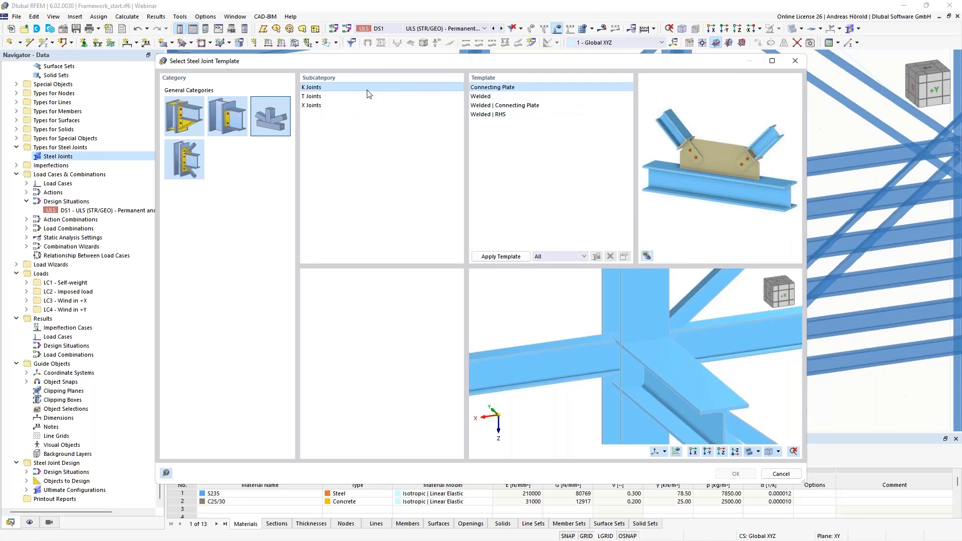
{"action": "left_click", "coordinate": [485, 97]}
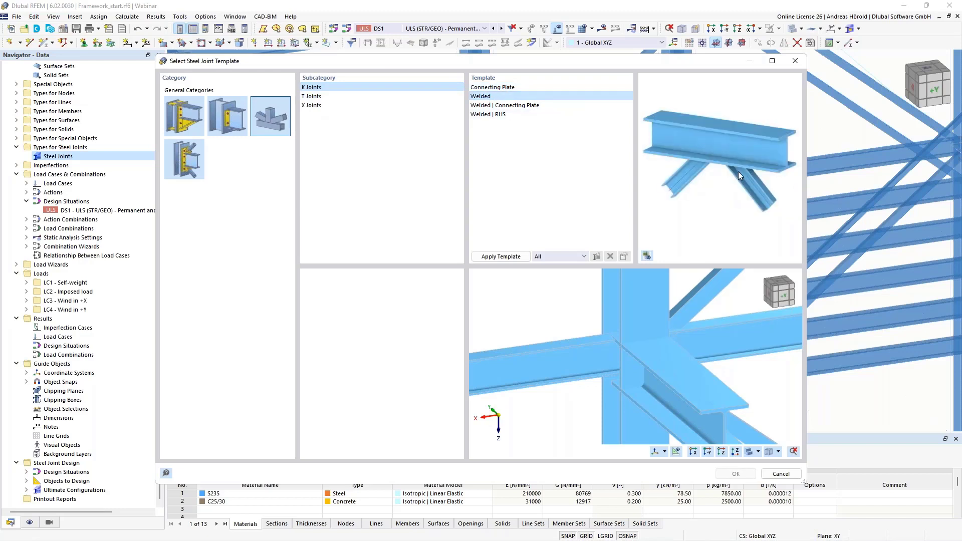
{"action": "left_click", "coordinate": [500, 107]}
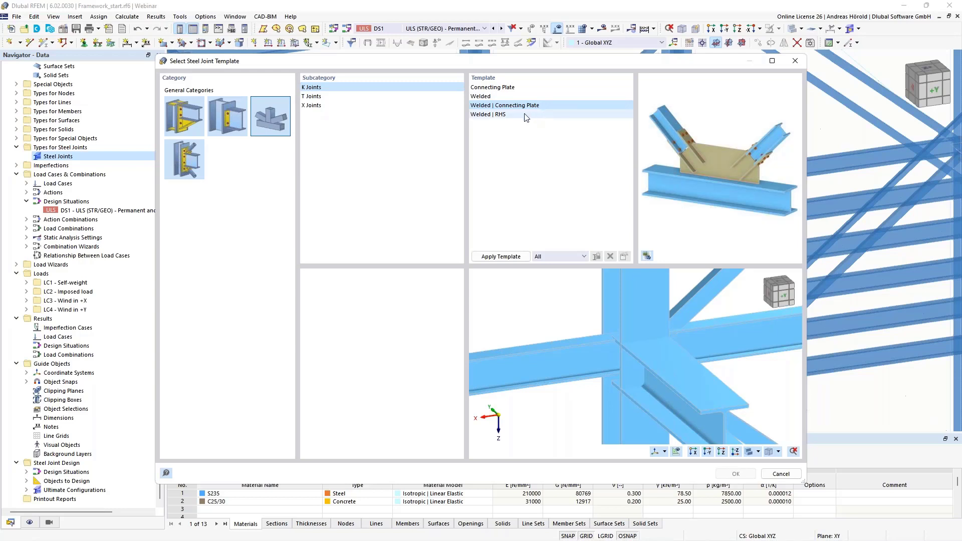
{"action": "left_click", "coordinate": [501, 115]}
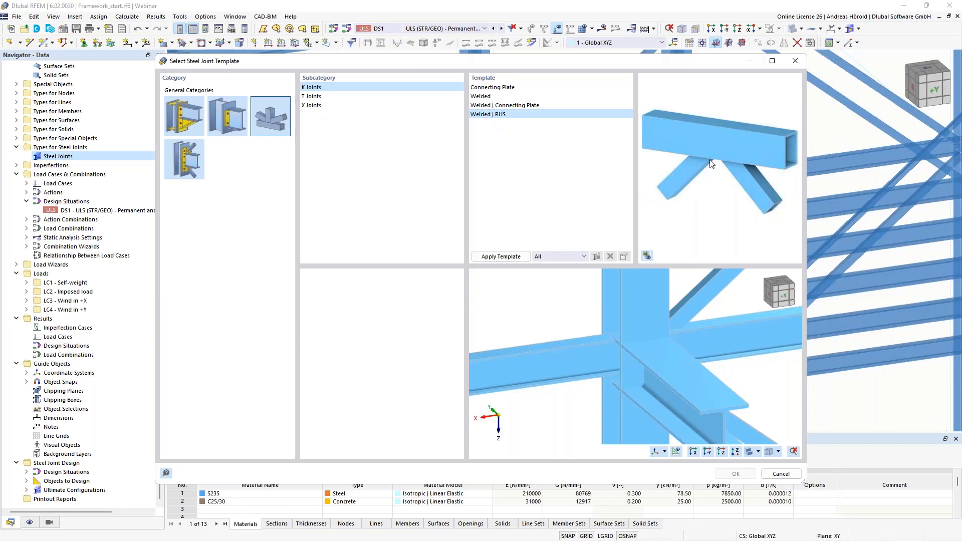
{"action": "left_click", "coordinate": [314, 97]}
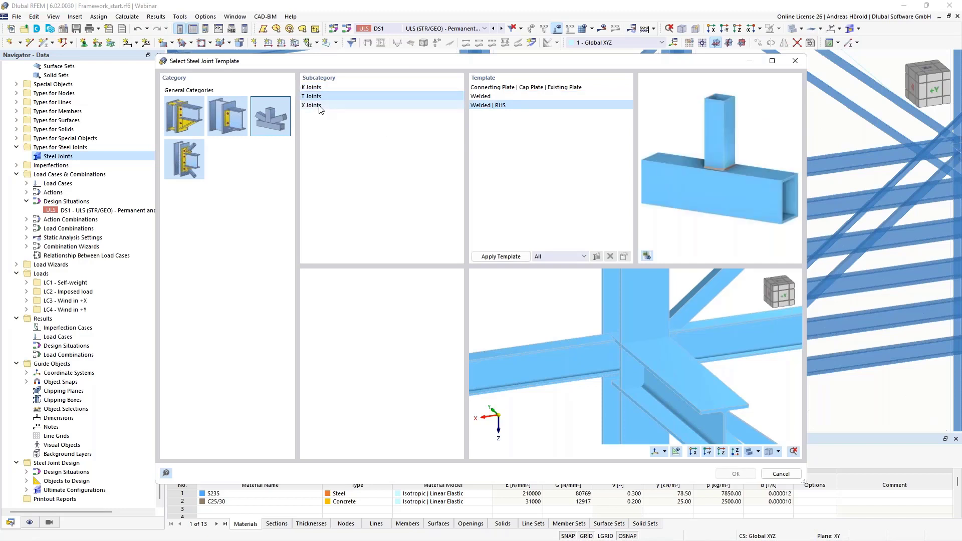
{"action": "left_click", "coordinate": [316, 106]}
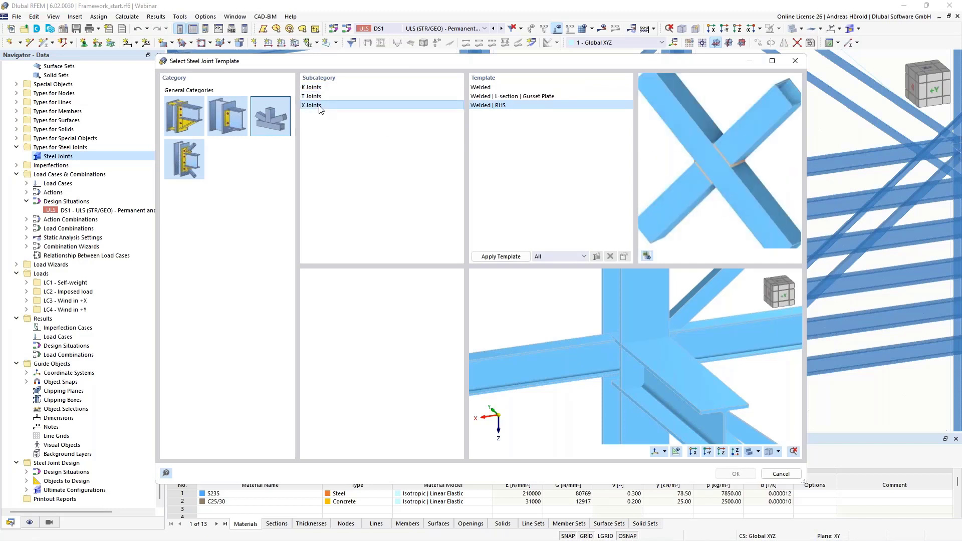
Examine the joint templates with attached braces, comparing the Beam to Column haunch variant and the Beam to Continuous Column options.
{"action": "left_click", "coordinate": [190, 168]}
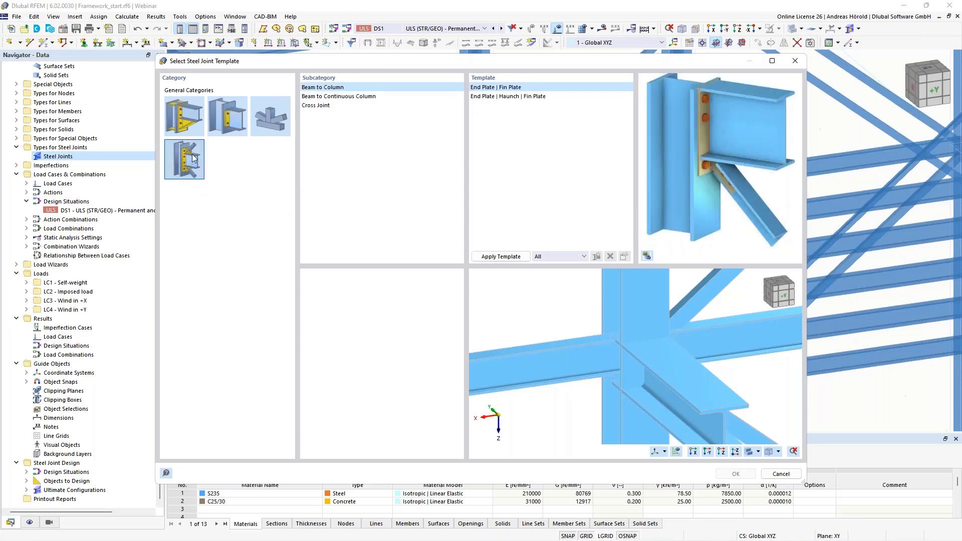
{"action": "left_click", "coordinate": [500, 97]}
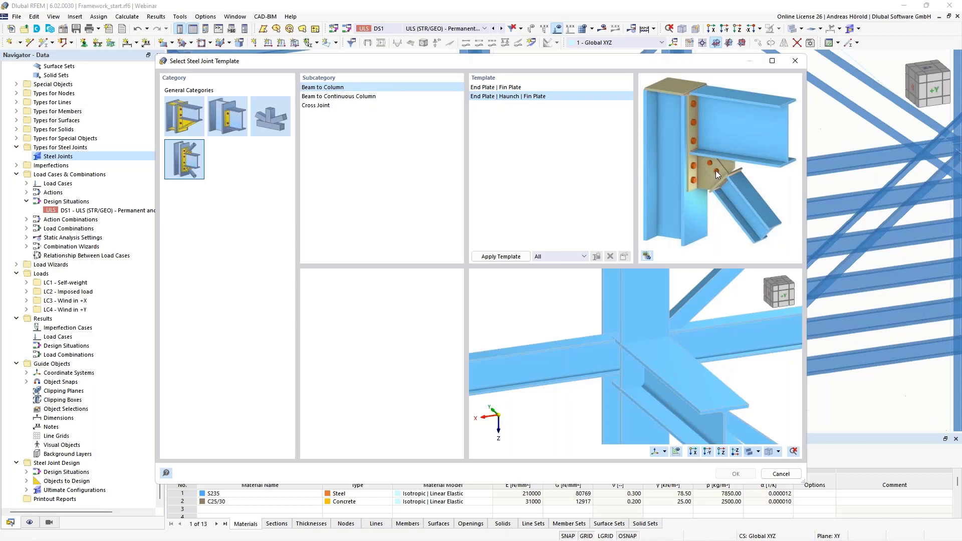
{"action": "left_click", "coordinate": [356, 99]}
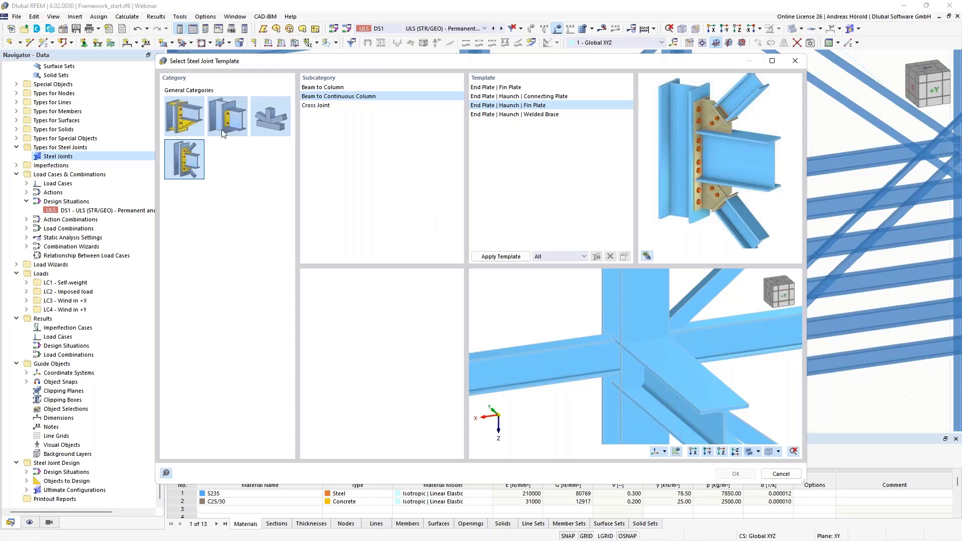
Apply the rigid Beam to Continuous Column template "End Plate | Flanged Haunch | Column Stiffeners" to the joint at node 33.
{"action": "left_click", "coordinate": [182, 119]}
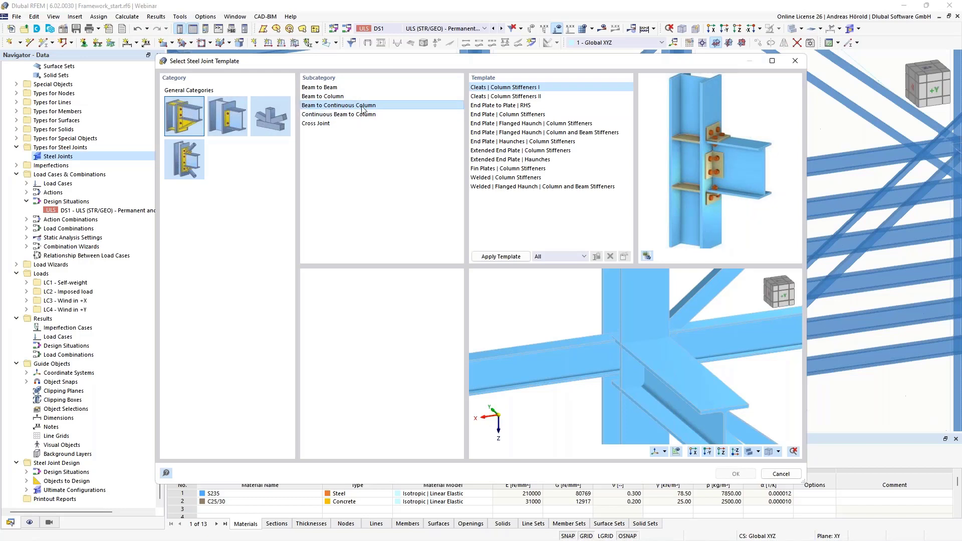
{"action": "left_click", "coordinate": [505, 125]}
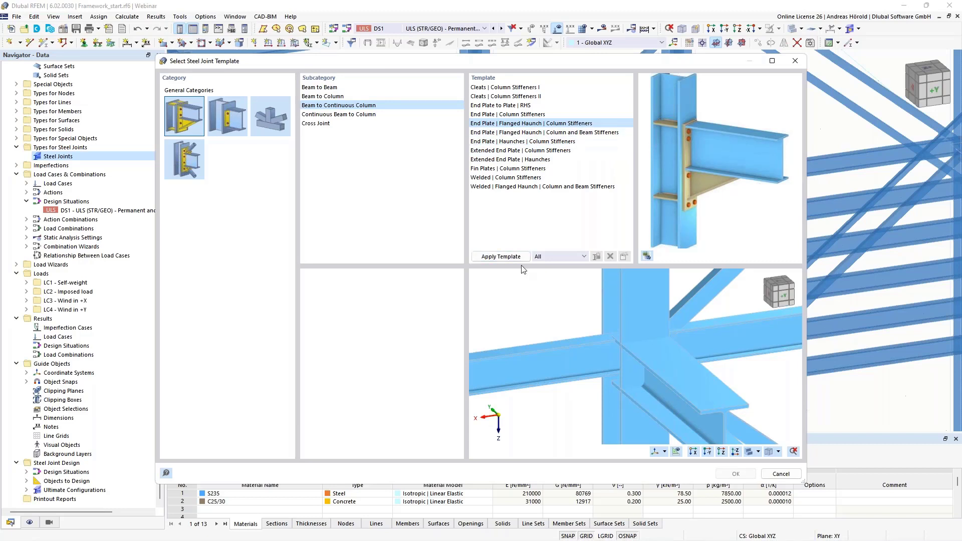
{"action": "left_click", "coordinate": [501, 257]}
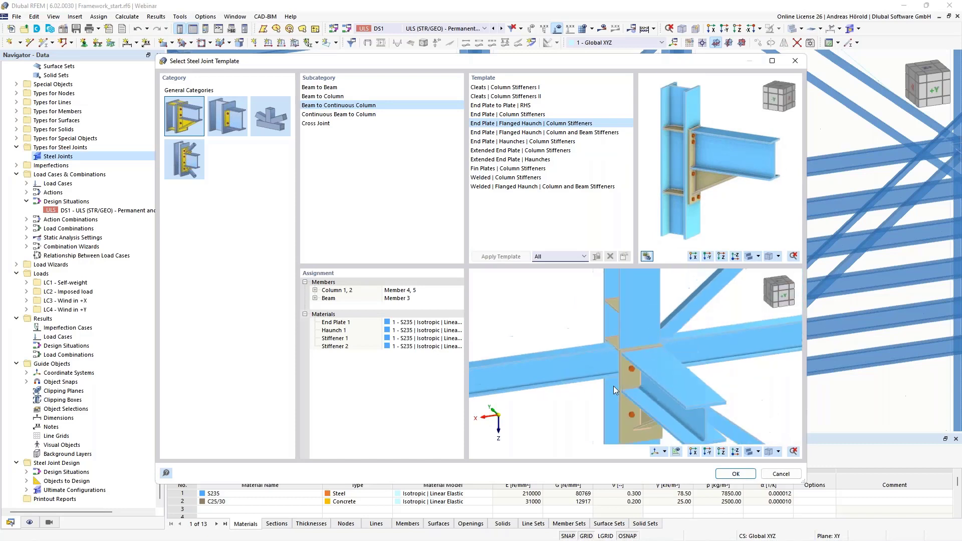
{"action": "middle_click_drag", "start_coordinate": [613, 386], "coordinate": [641, 373], "text": "ctrl"}
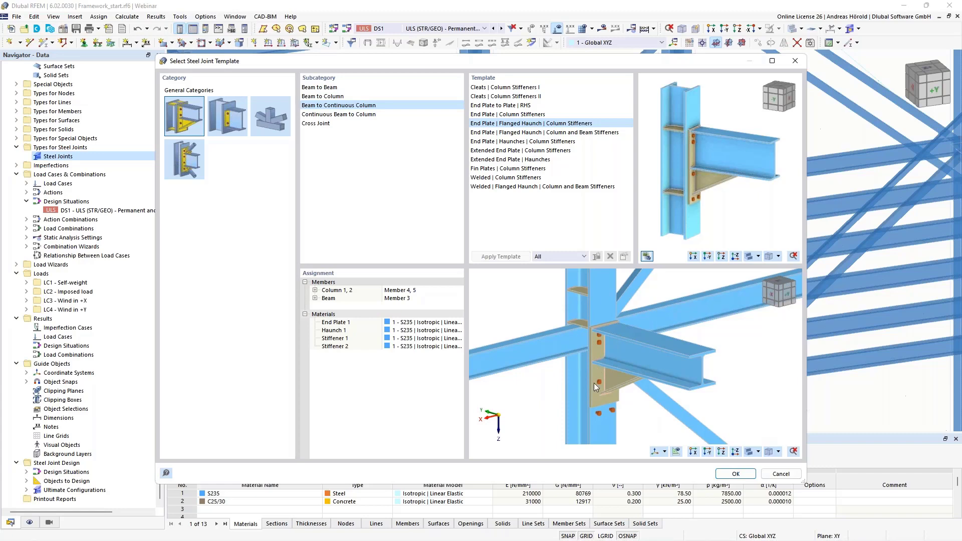
{"action": "left_click", "coordinate": [733, 475]}
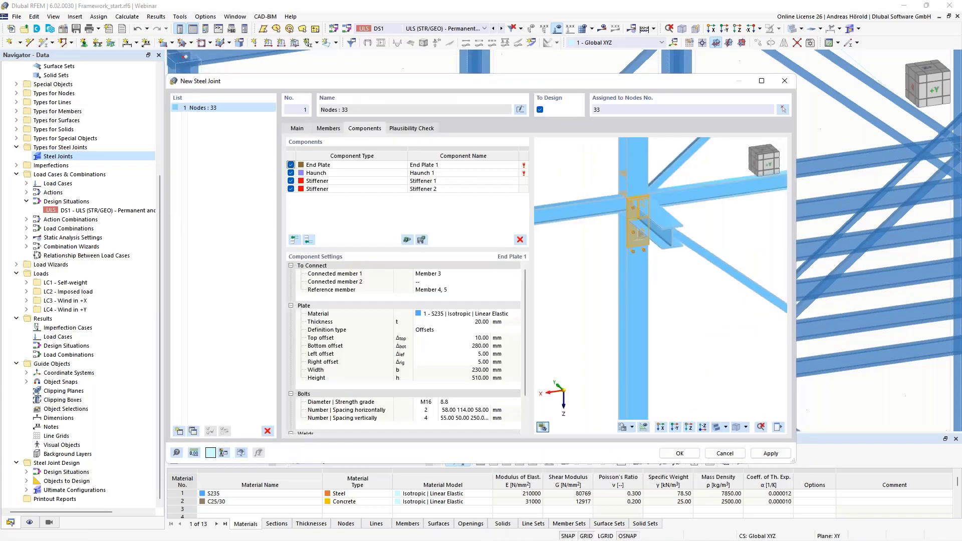
Enlarge and reposition the New Steel Joint dialog to show all end plate settings beside a close view of the connection.
{"action": "scroll", "coordinate": [663, 207], "scroll_direction": "up", "scroll_amount": 5}
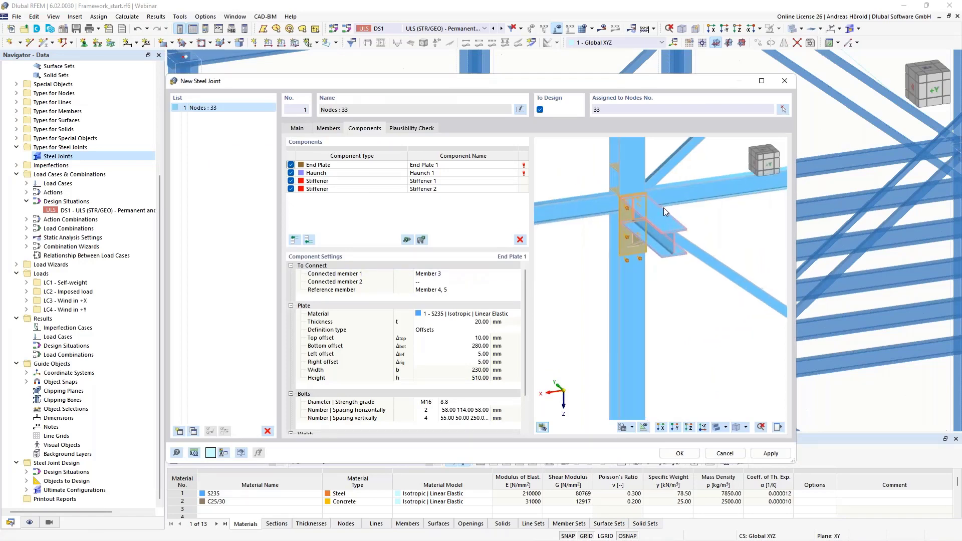
{"action": "middle_click_drag", "start_coordinate": [675, 296], "coordinate": [724, 283], "text": "ctrl"}
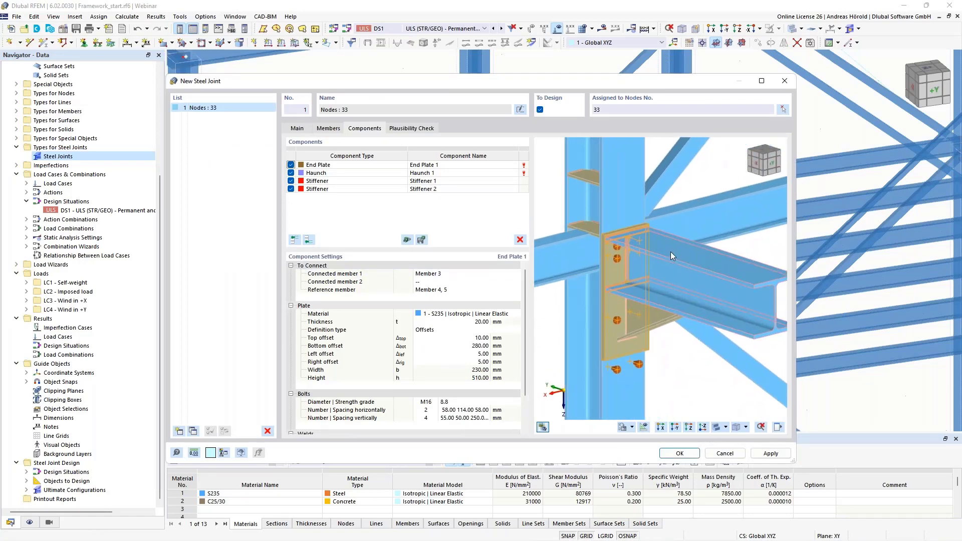
{"action": "middle_click_drag", "start_coordinate": [670, 253], "coordinate": [712, 224], "text": "ctrl"}
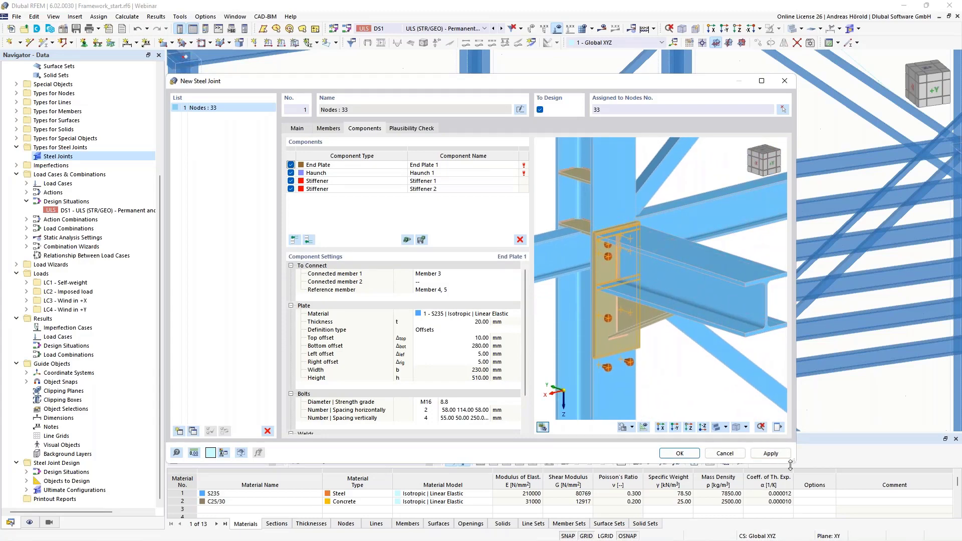
{"action": "left_click_drag", "start_coordinate": [790, 465], "coordinate": [890, 511]}
{"action": "left_click_drag", "start_coordinate": [890, 512], "coordinate": [959, 539]}
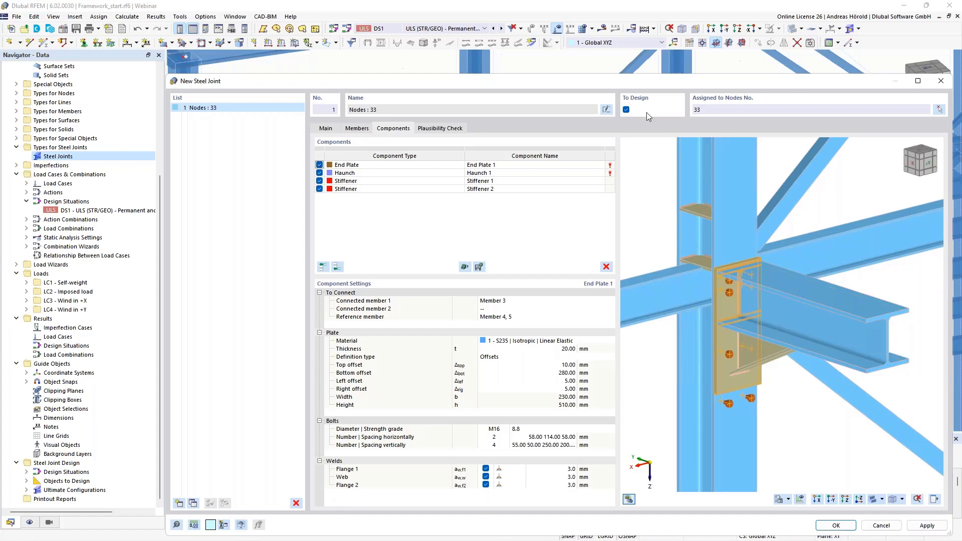
{"action": "left_click_drag", "start_coordinate": [646, 86], "coordinate": [512, 52]}
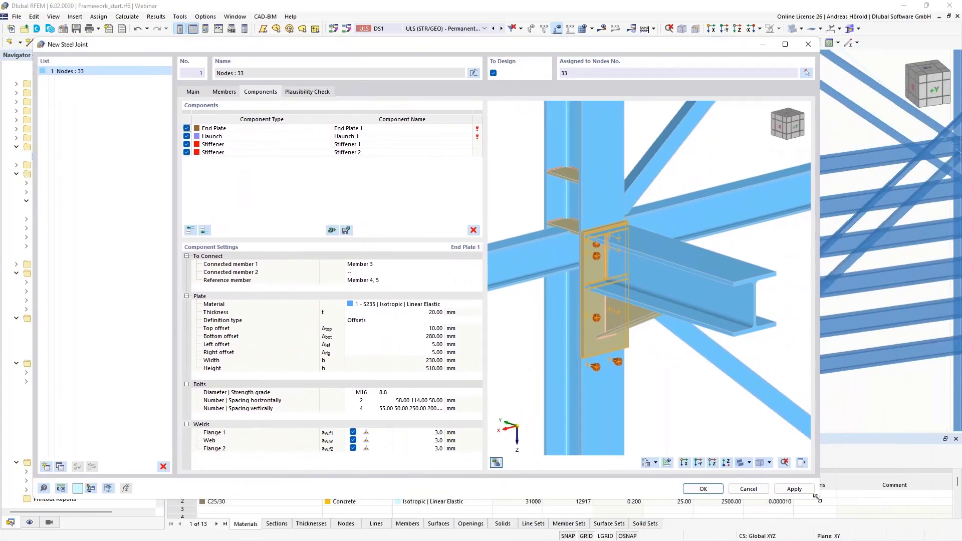
{"action": "left_click_drag", "start_coordinate": [838, 503], "coordinate": [897, 522]}
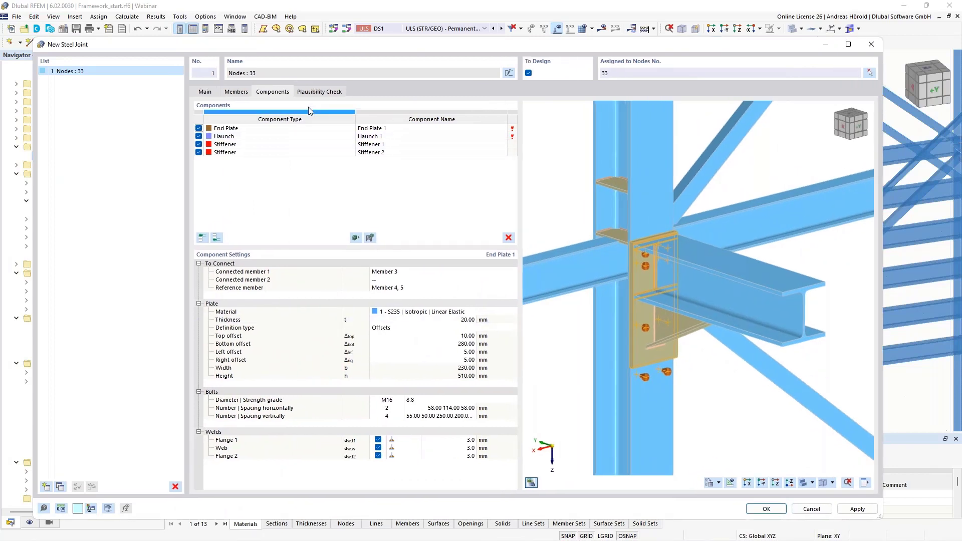
Check which members the end plate connects and which member it uses as reference.
{"action": "left_click", "coordinate": [382, 130]}
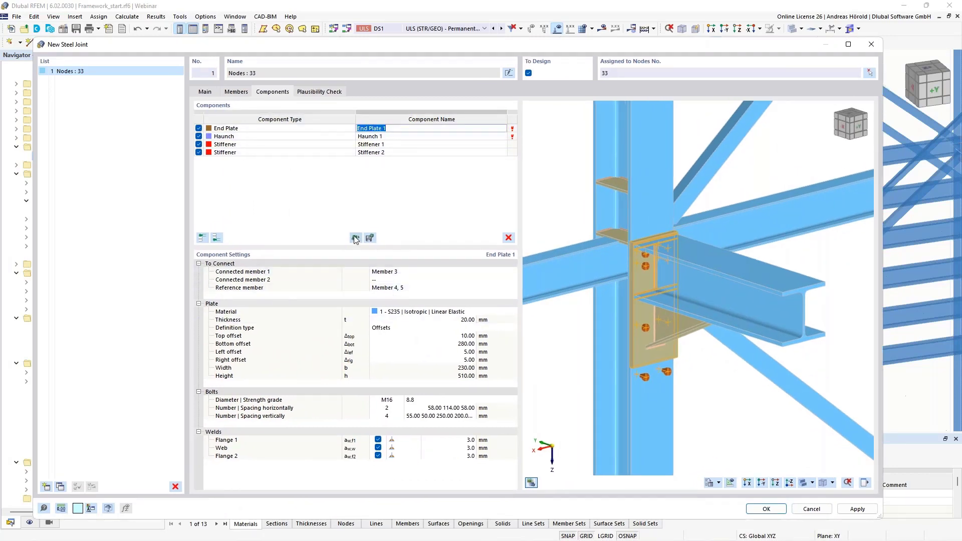
{"action": "left_click", "coordinate": [412, 280]}
{"action": "left_click", "coordinate": [411, 271]}
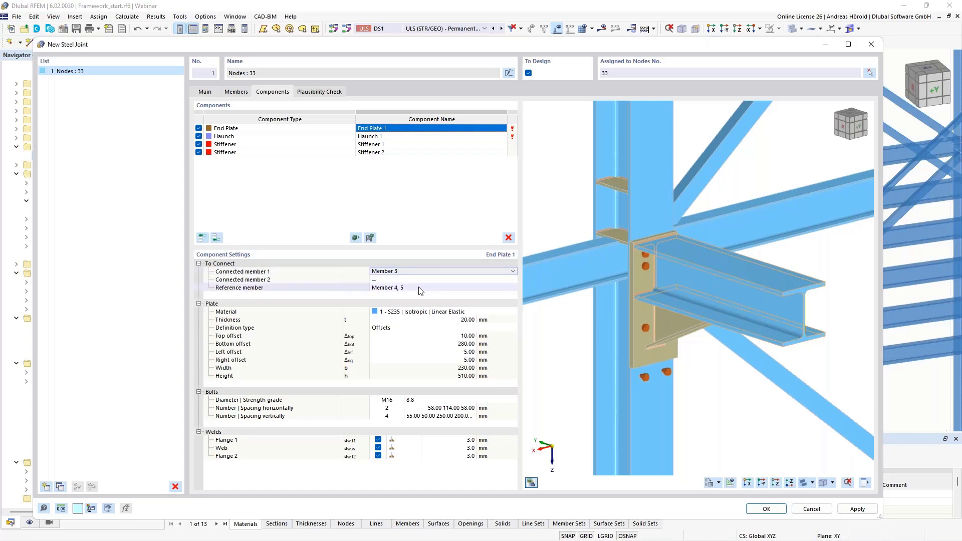
{"action": "left_click", "coordinate": [441, 288]}
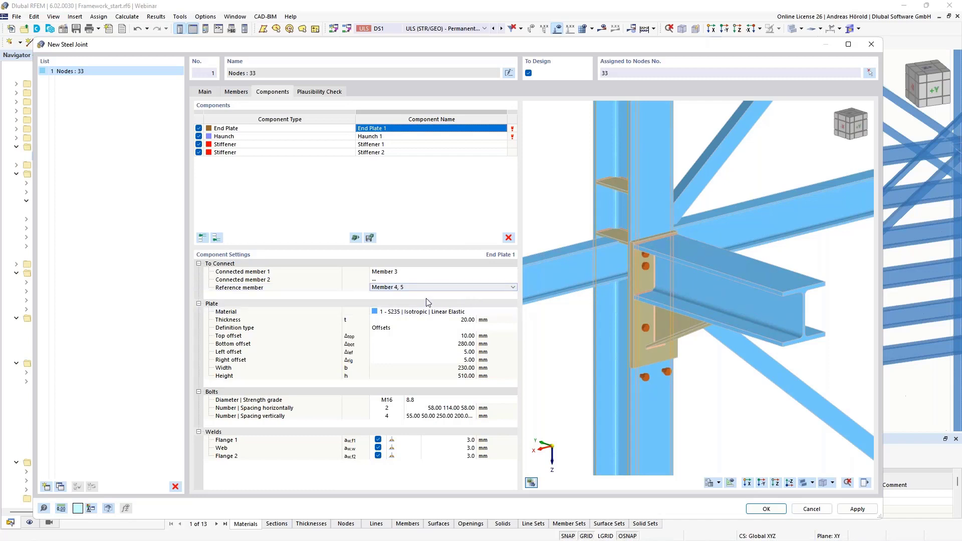
Set the end plate's thickness to 15 mm and its bottom offset to 210 mm.
{"action": "left_click", "coordinate": [467, 320]}
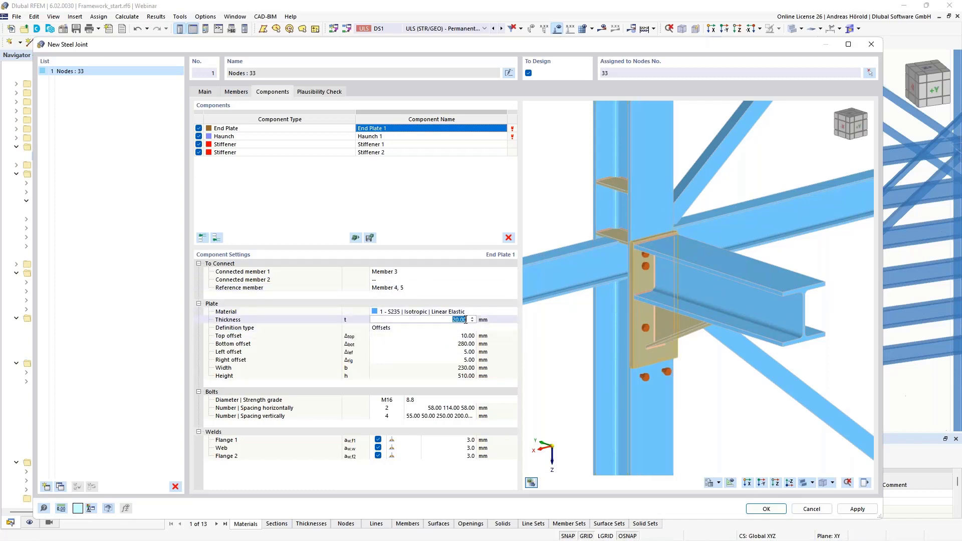
{"action": "type", "text": "15"}
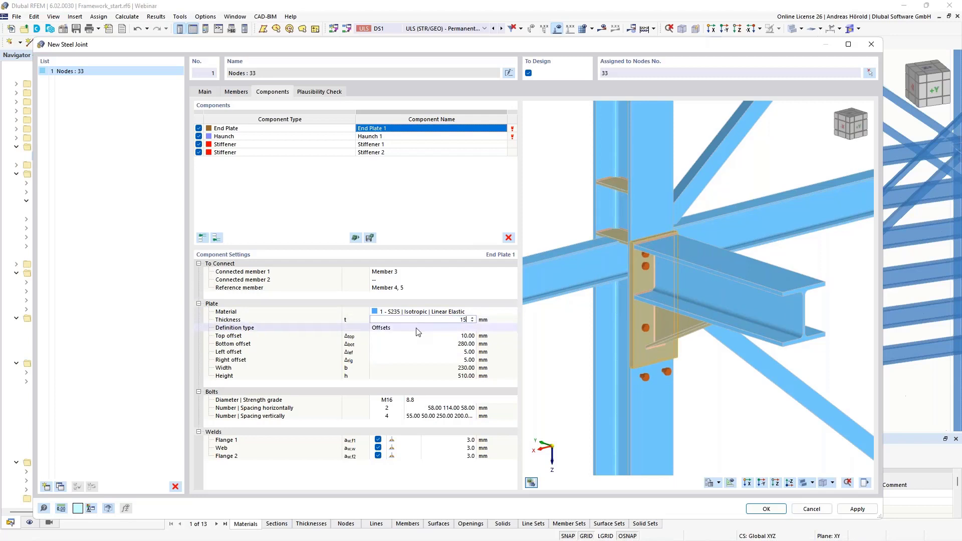
{"action": "left_click", "coordinate": [418, 328]}
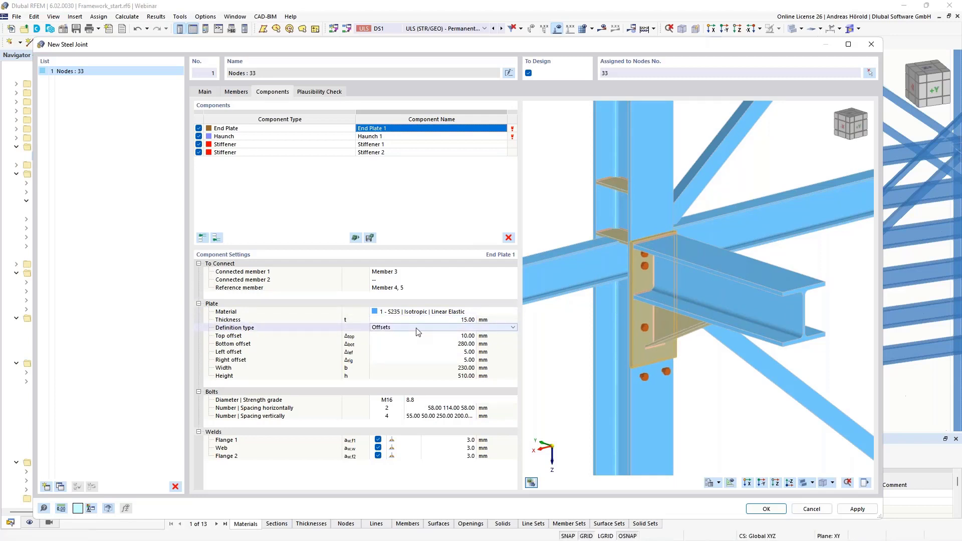
{"action": "left_click", "coordinate": [451, 344]}
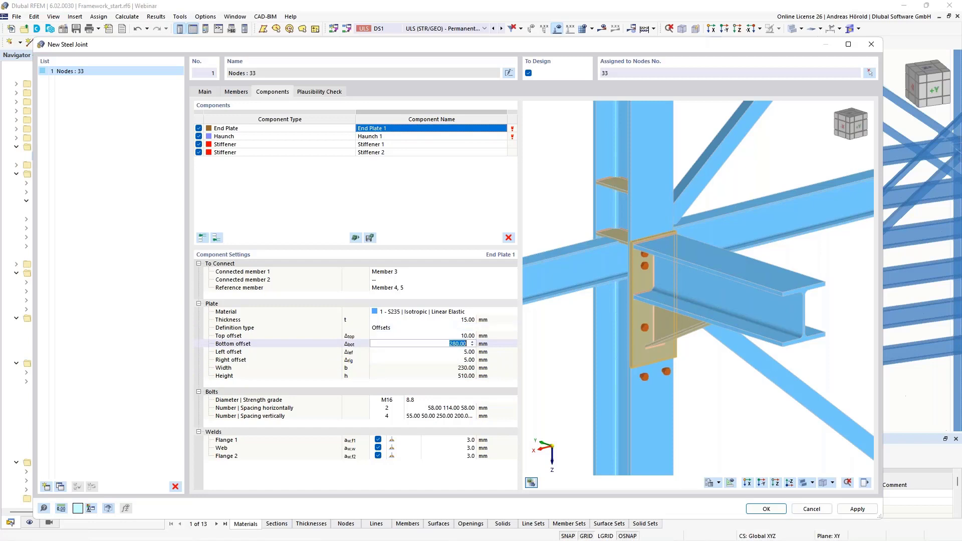
{"action": "type", "text": "210"}
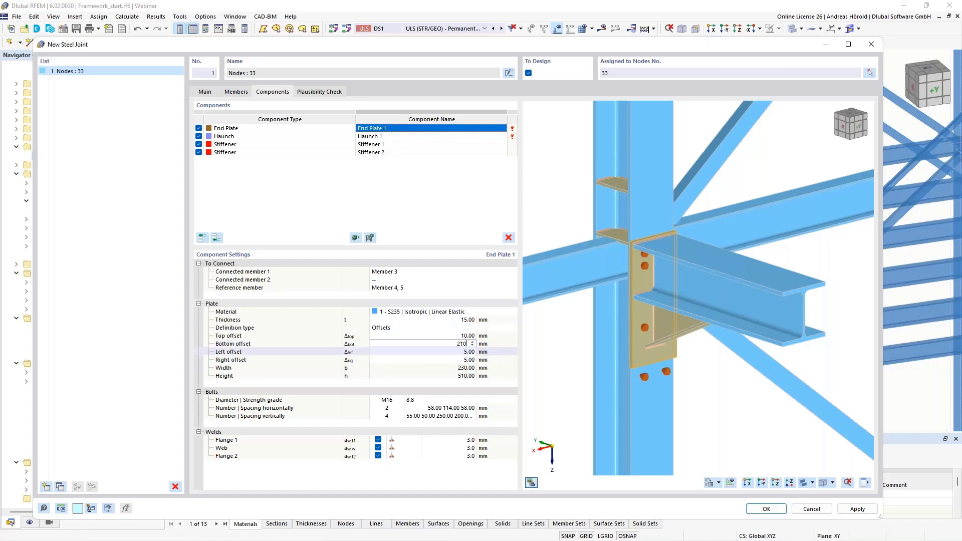
{"action": "key", "text": "Tab"}
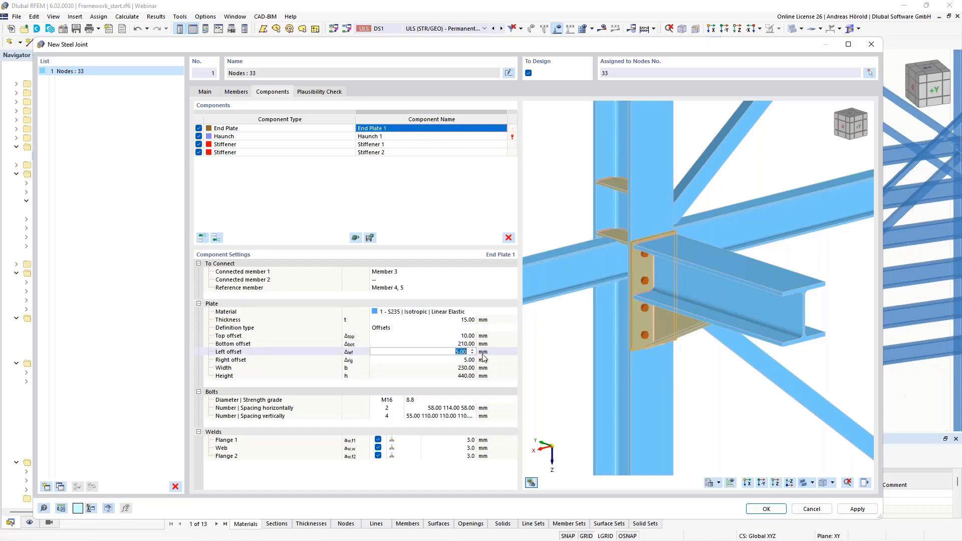
Set the end plate's left and right offsets to 0 mm so it is flush with the column edges.
{"action": "scroll", "coordinate": [597, 362], "scroll_direction": "up", "scroll_amount": 6}
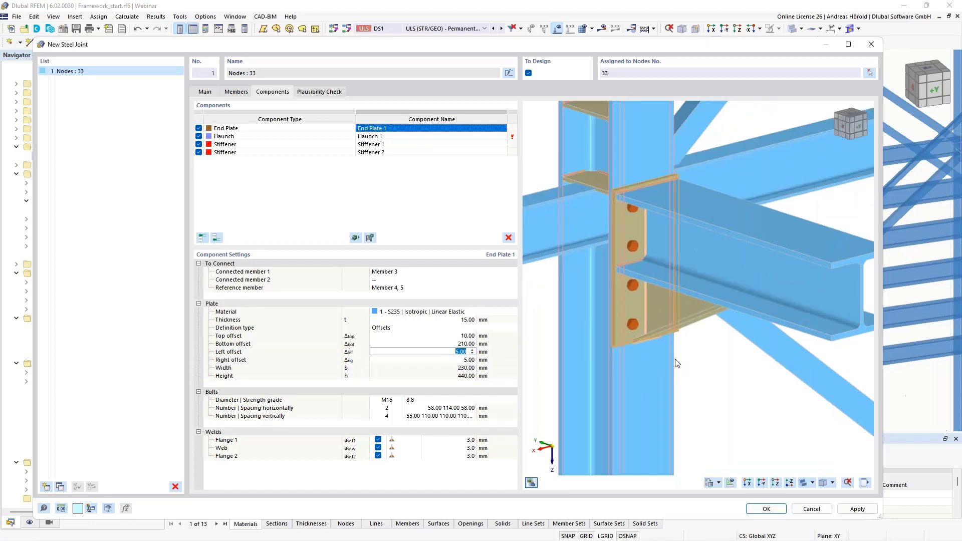
{"action": "scroll", "coordinate": [693, 340], "scroll_direction": "up", "scroll_amount": 3}
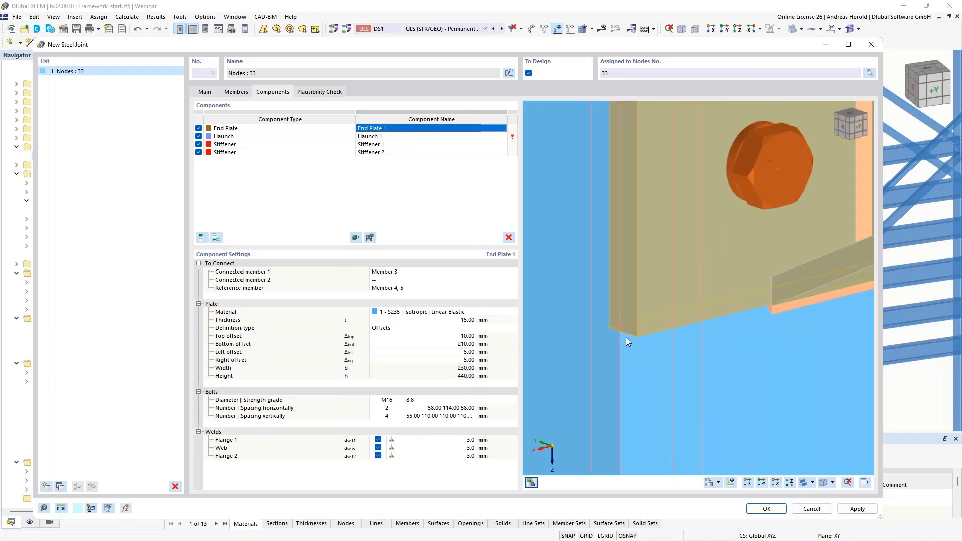
{"action": "left_click", "coordinate": [457, 352]}
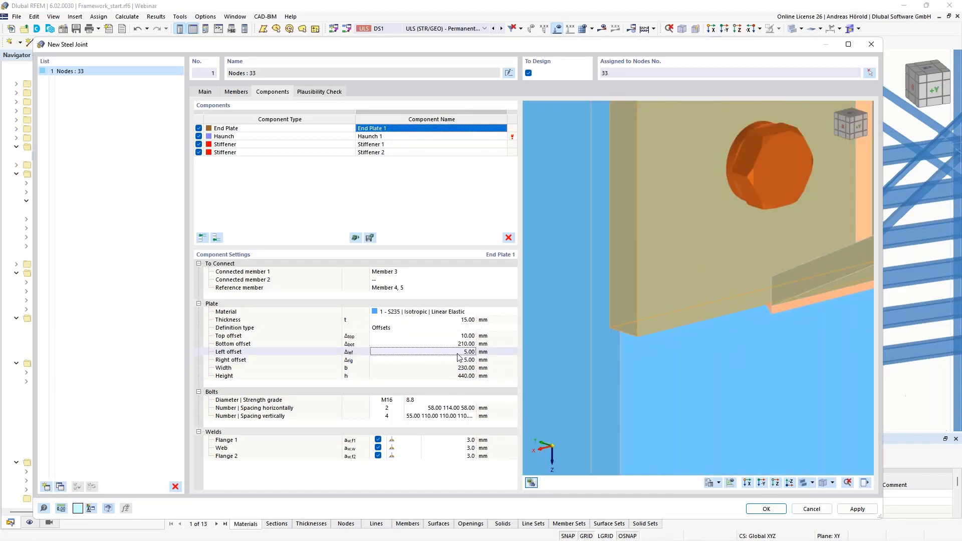
{"action": "type", "text": "0"}
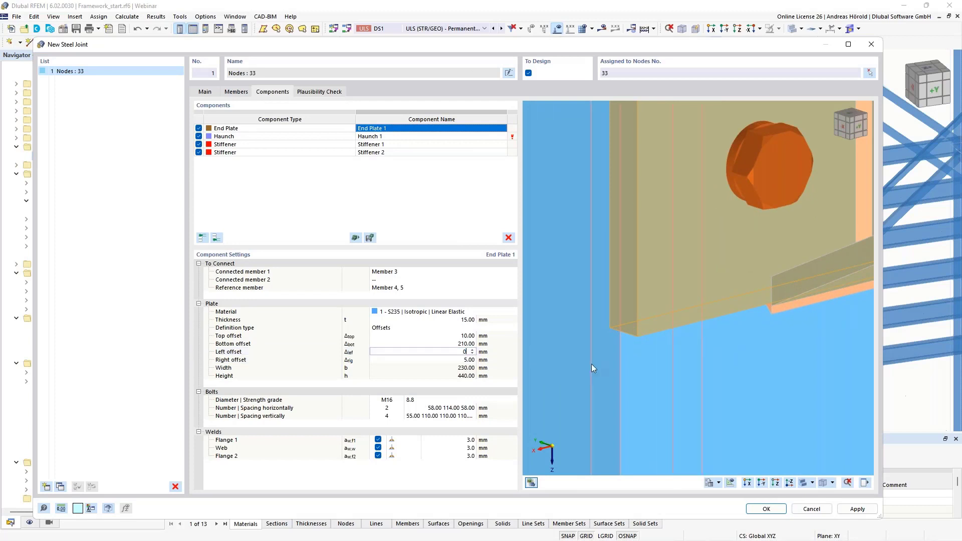
{"action": "key", "text": "Tab"}
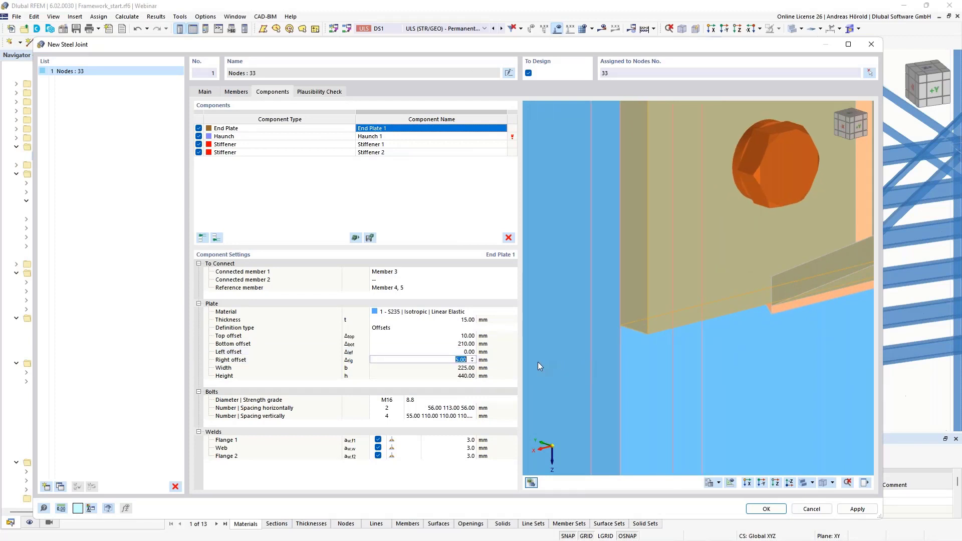
{"action": "type", "text": "0"}
{"action": "key", "text": "Tab"}
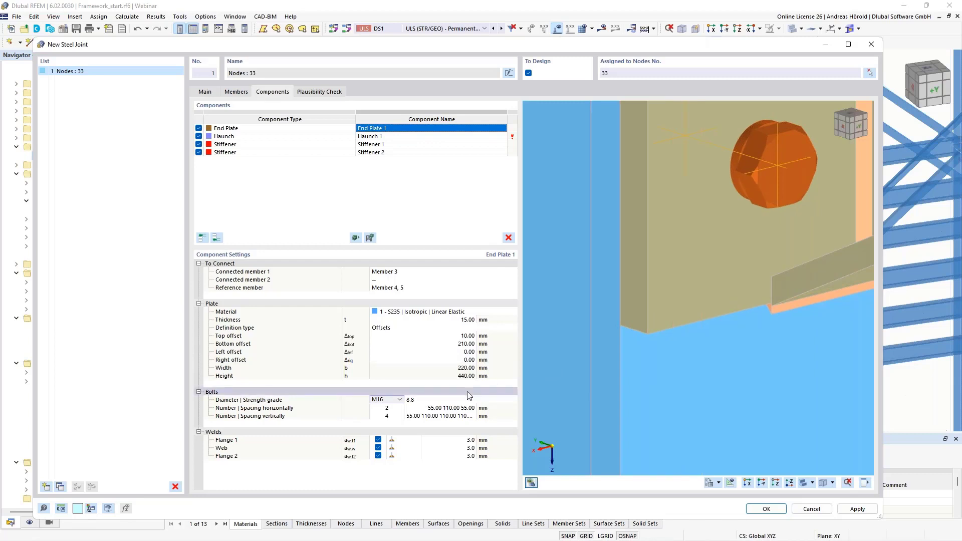
Set the end plate's bolts to diameter M20 with strength grade 10.9.
{"action": "scroll", "coordinate": [747, 321], "scroll_direction": "down", "scroll_amount": 6}
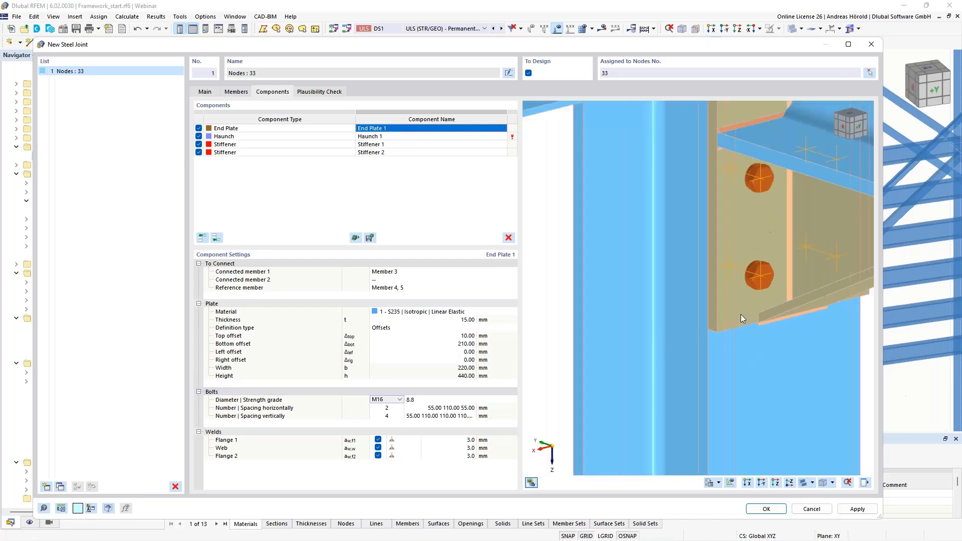
{"action": "scroll", "coordinate": [701, 315], "scroll_direction": "up", "scroll_amount": 2}
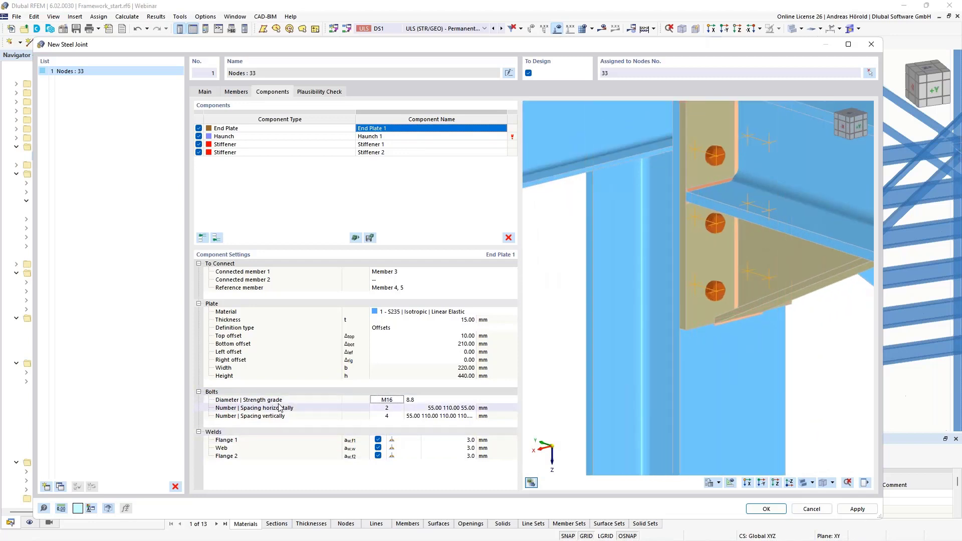
{"action": "left_click", "coordinate": [399, 401]}
{"action": "left_click", "coordinate": [400, 400]}
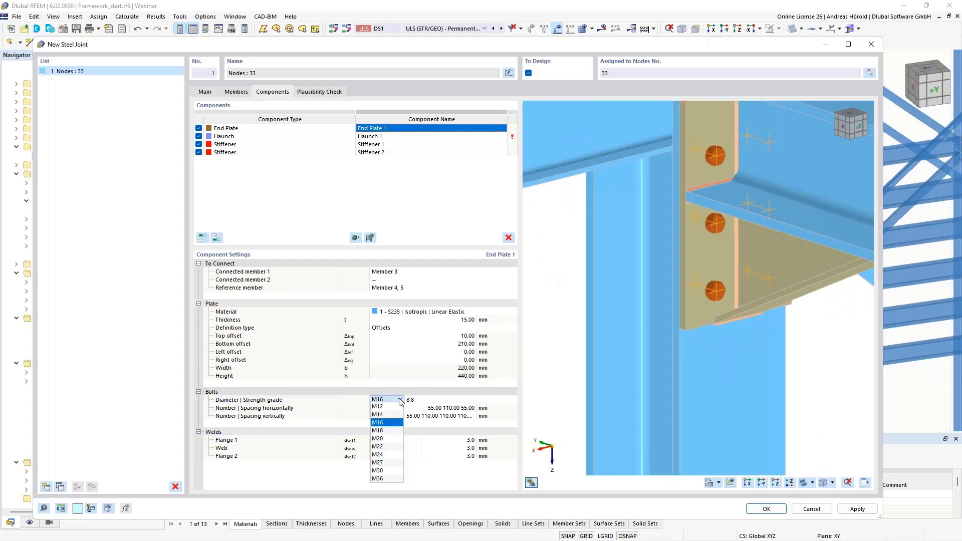
{"action": "left_click", "coordinate": [389, 439]}
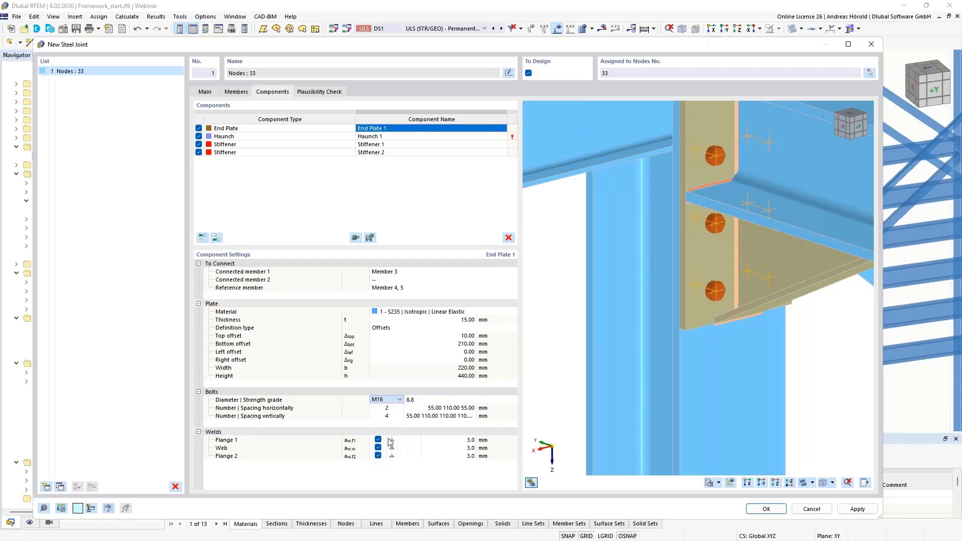
{"action": "left_click", "coordinate": [426, 401]}
{"action": "left_click", "coordinate": [427, 401]}
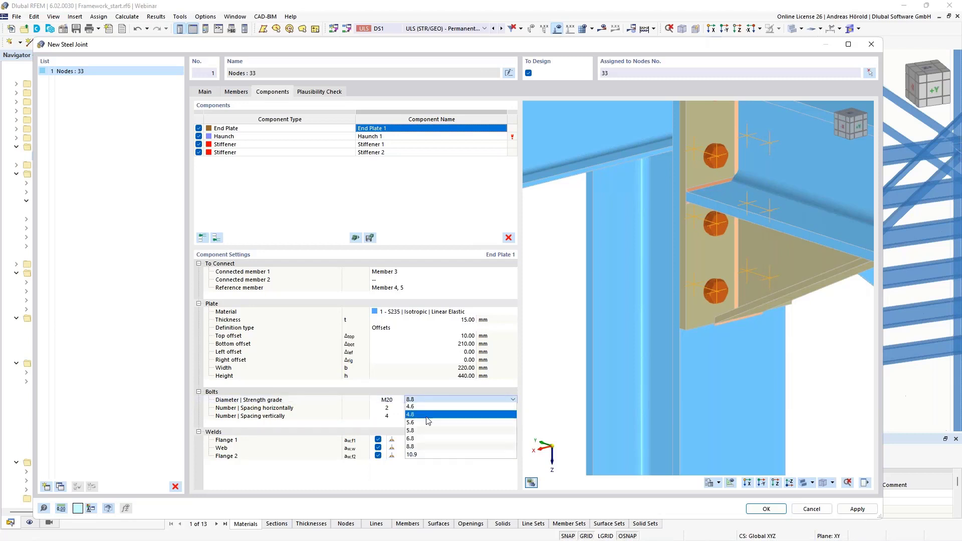
{"action": "left_click", "coordinate": [428, 455]}
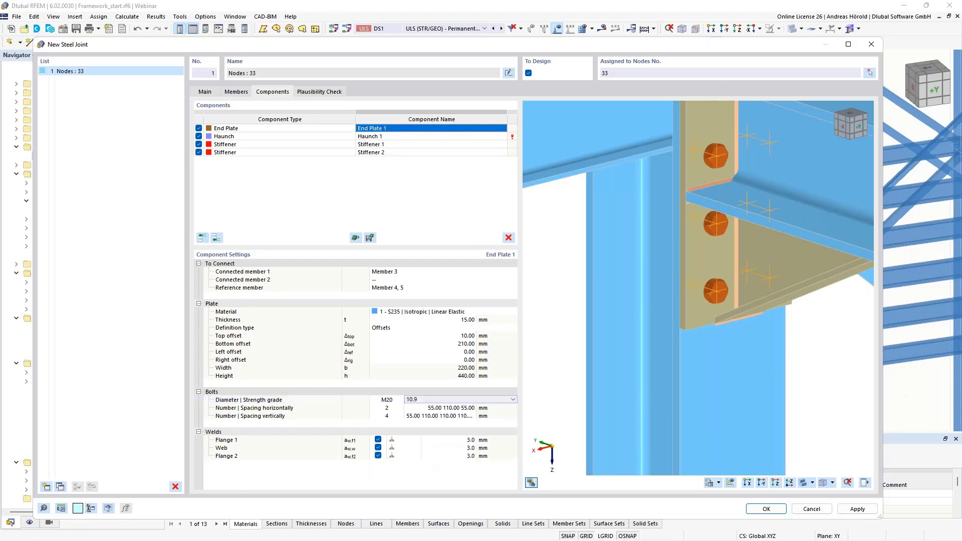
Set the number of vertically arranged bolts in the end plate to 3.
{"action": "left_click", "coordinate": [435, 409]}
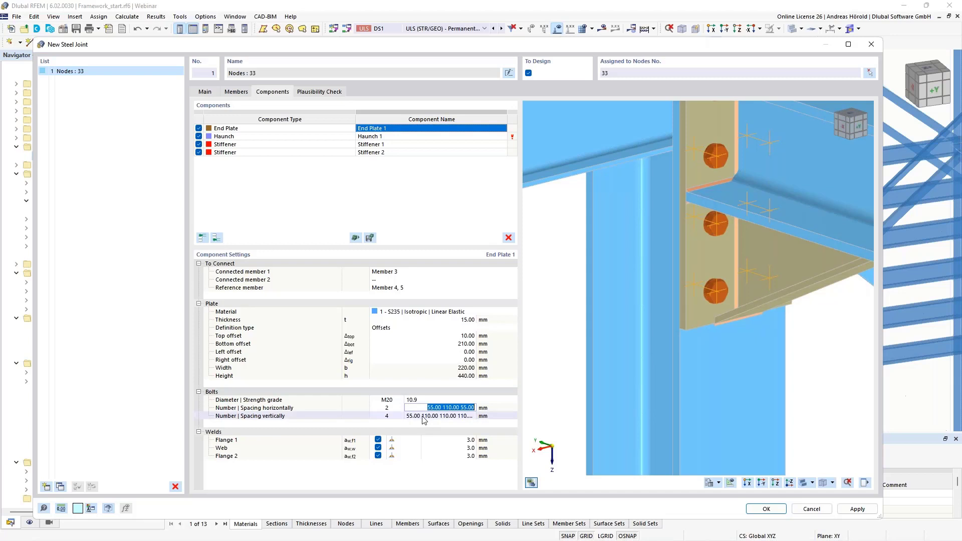
{"action": "key", "text": "Down"}
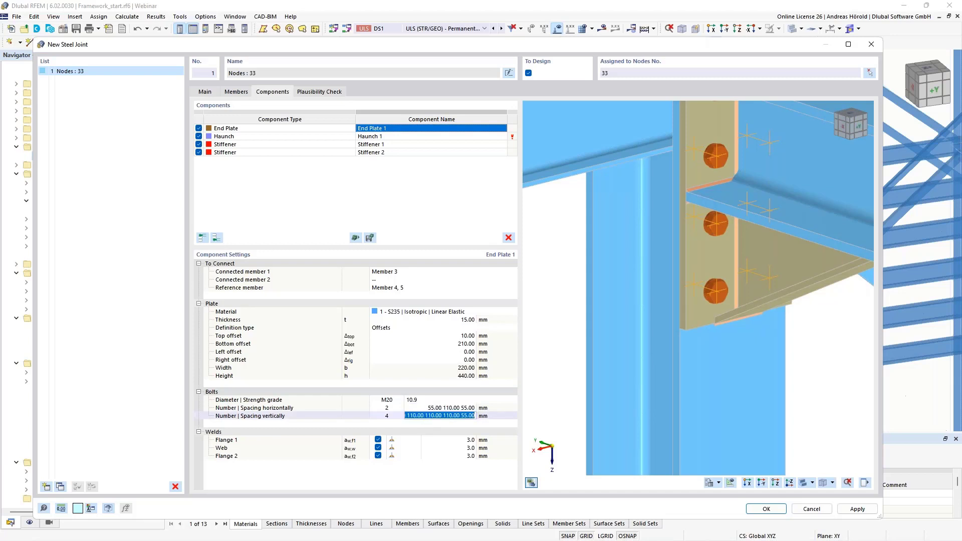
{"action": "scroll", "coordinate": [733, 228], "scroll_direction": "down", "scroll_amount": 3}
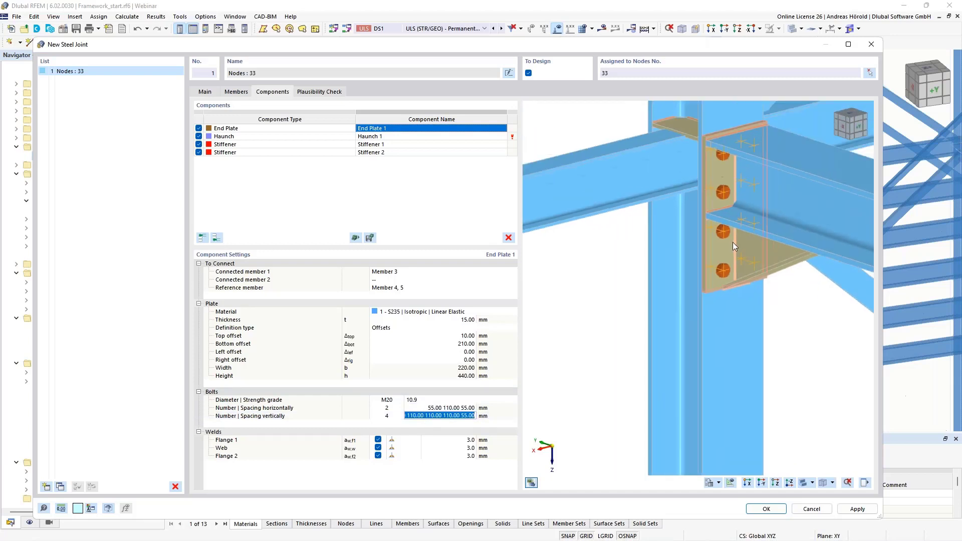
{"action": "scroll", "coordinate": [733, 242], "scroll_direction": "up", "scroll_amount": 5}
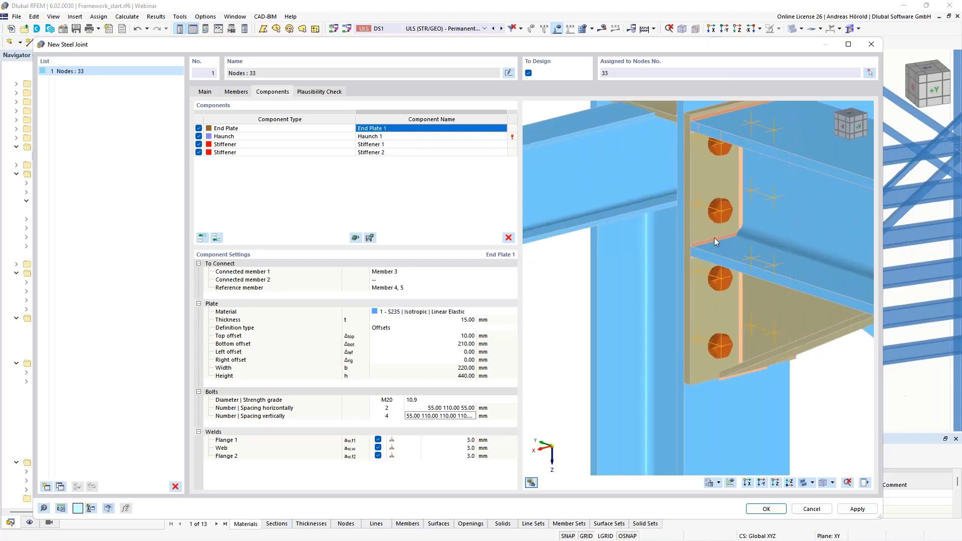
{"action": "left_click", "coordinate": [387, 416]}
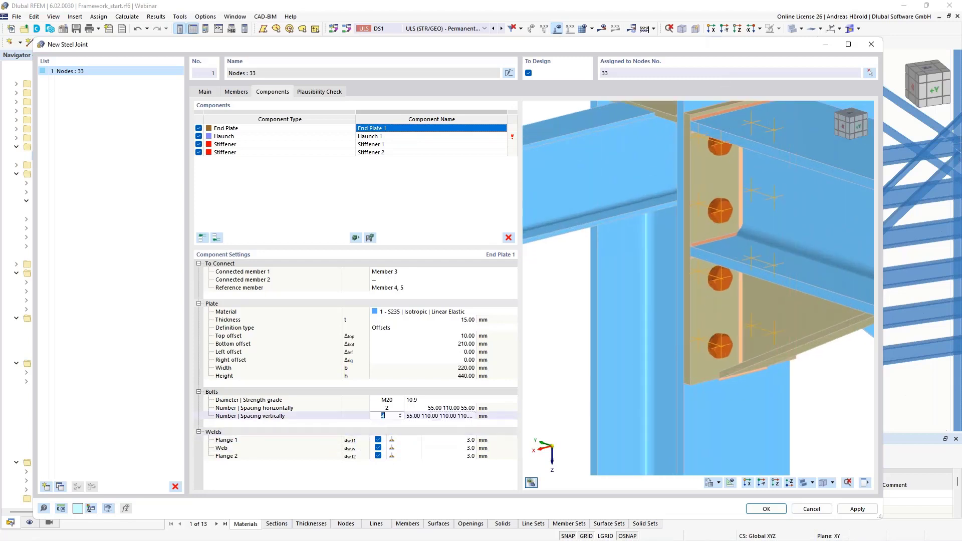
{"action": "left_click", "coordinate": [402, 419]}
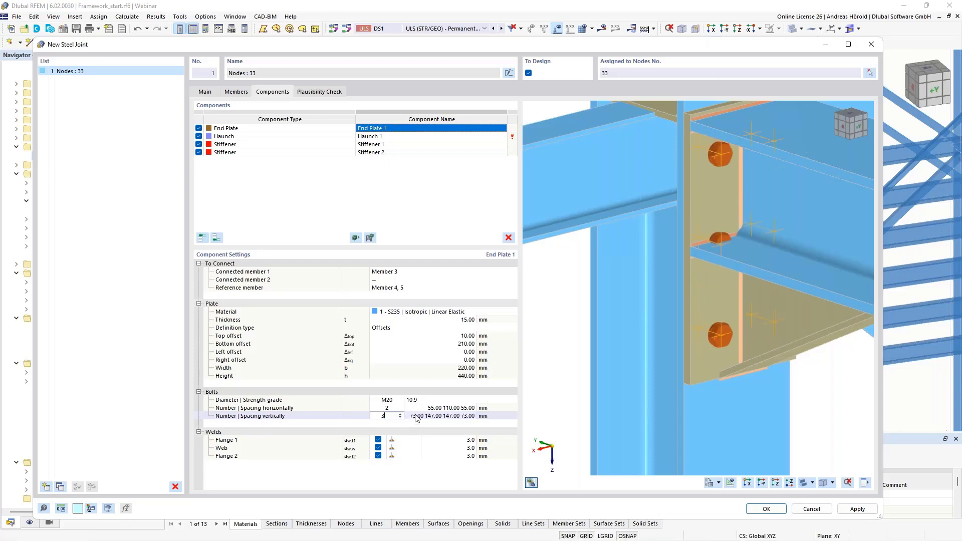
Set the end plate's vertical bolt spacings to 70, 95 and 150 mm.
{"action": "key", "text": "Tab"}
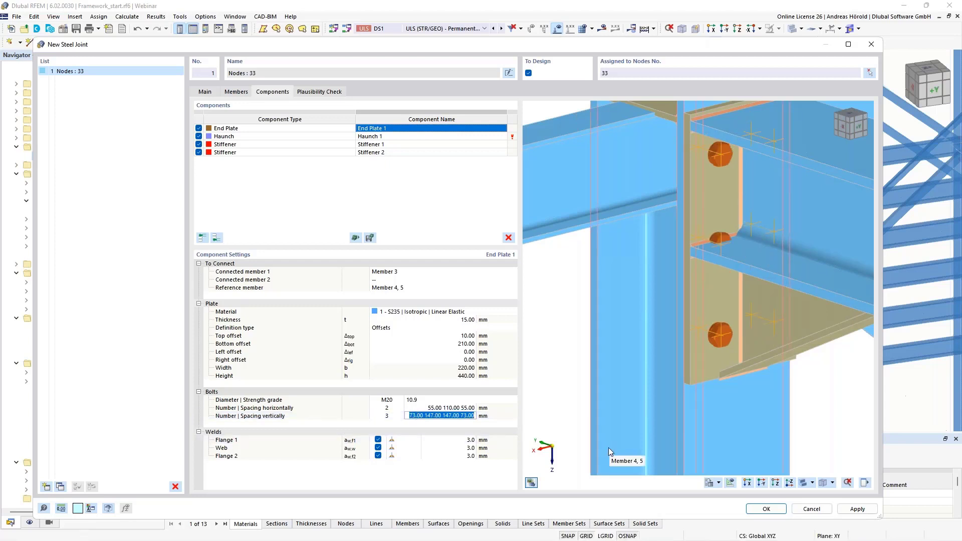
{"action": "type", "text": "7"}
{"action": "type", "text": "0 95"}
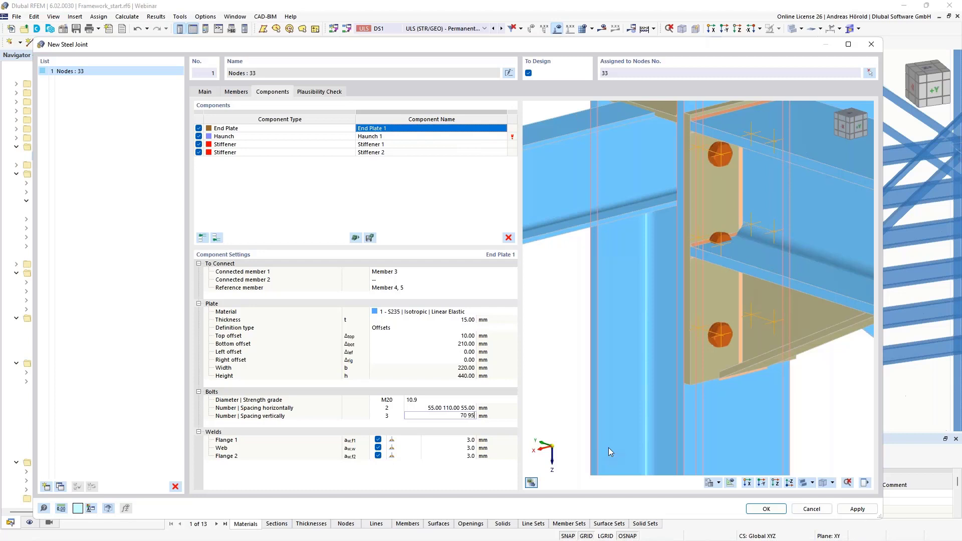
{"action": "type", "text": " 150"}
{"action": "key", "text": "Return"}
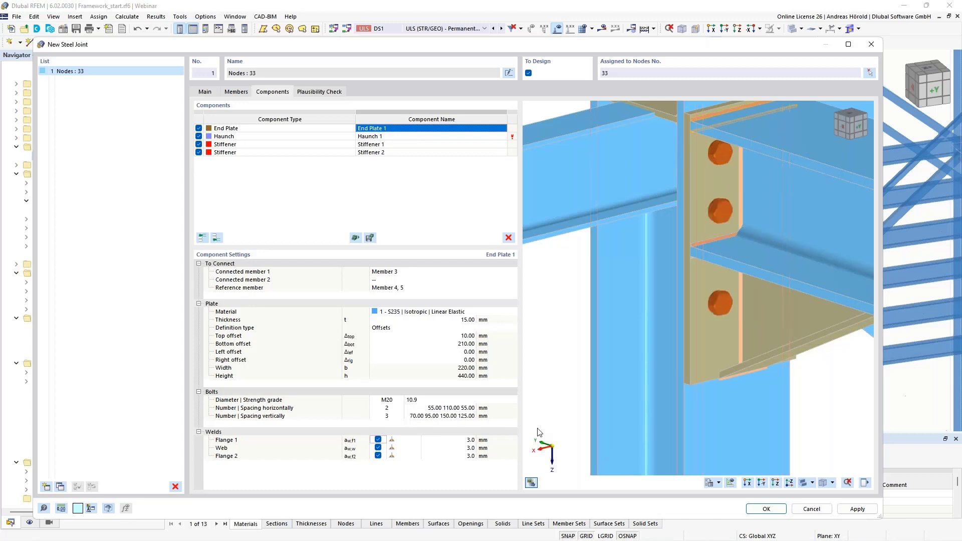
Review the weld types for the end plate's Flange 1 weld and set its thickness to 6 mm.
{"action": "left_click", "coordinate": [408, 441]}
{"action": "left_click", "coordinate": [416, 440]}
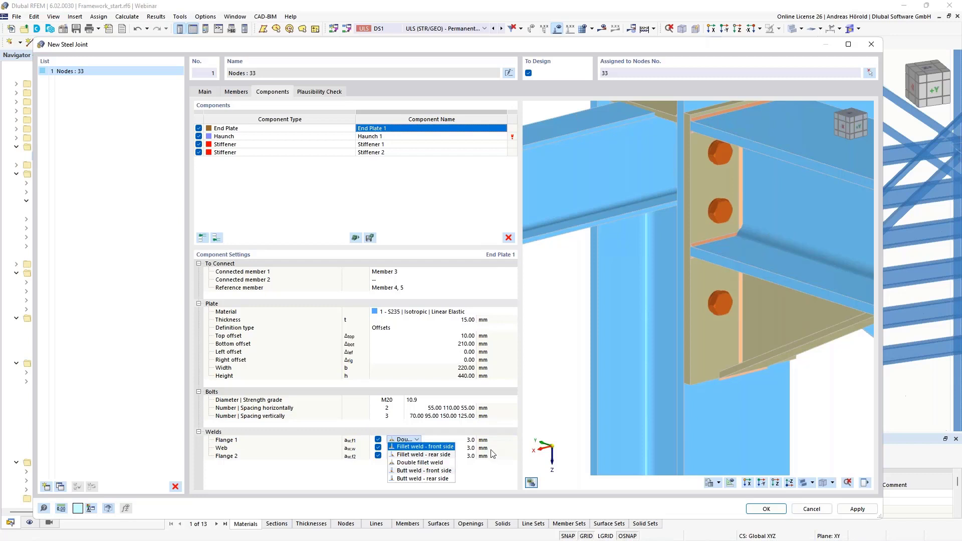
{"action": "left_click", "coordinate": [469, 440]}
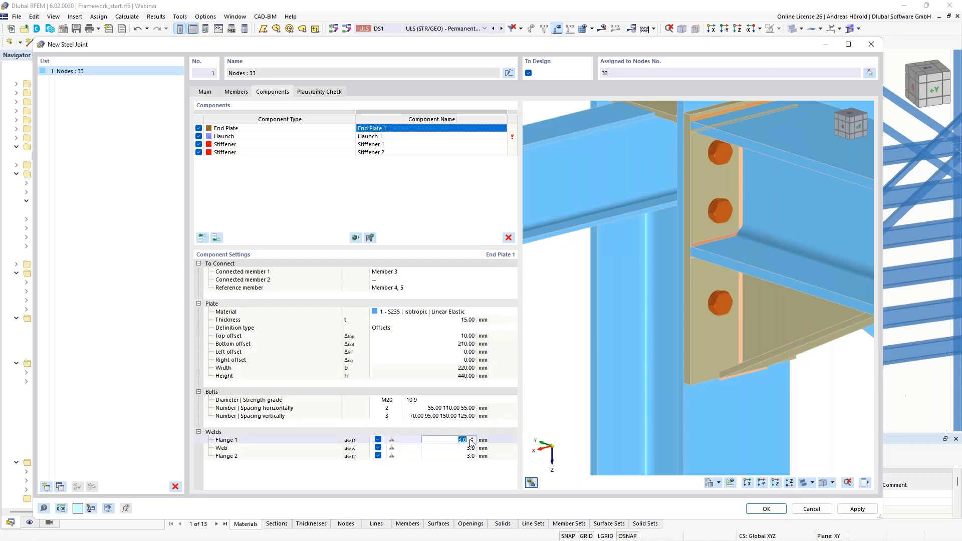
{"action": "type", "text": "6"}
{"action": "key", "text": "Return"}
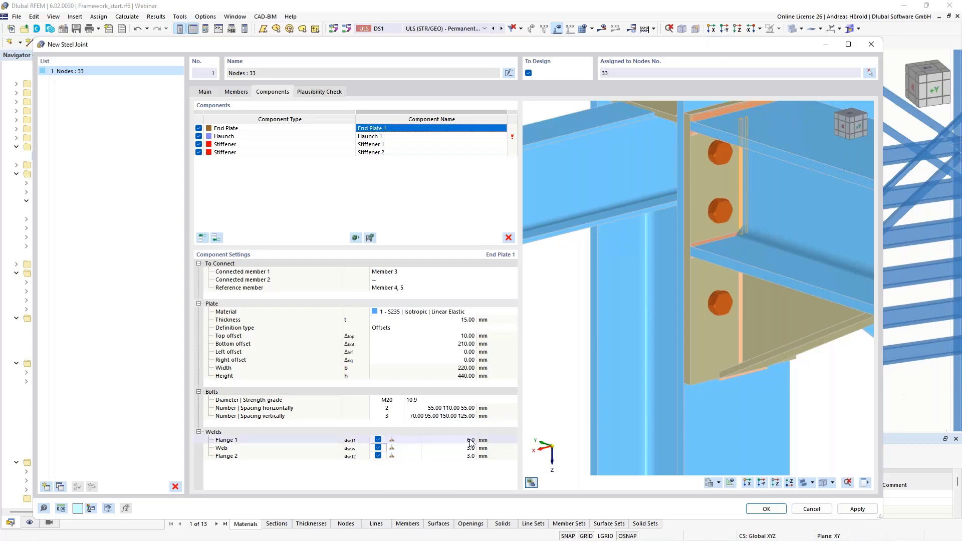
Set the end plate's web weld to 4 mm and its Flange 2 weld to 6 mm.
{"action": "left_click", "coordinate": [470, 448]}
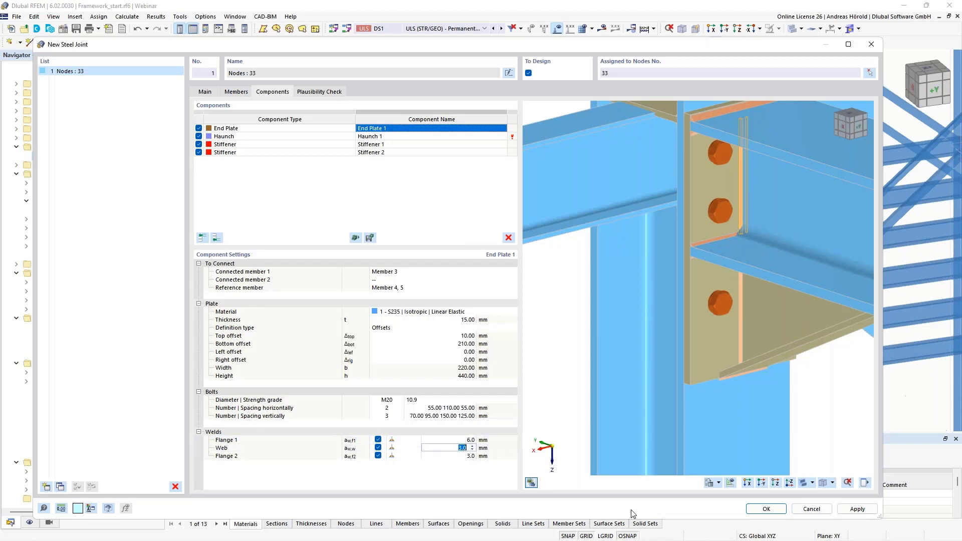
{"action": "type", "text": "4"}
{"action": "key", "text": "Return"}
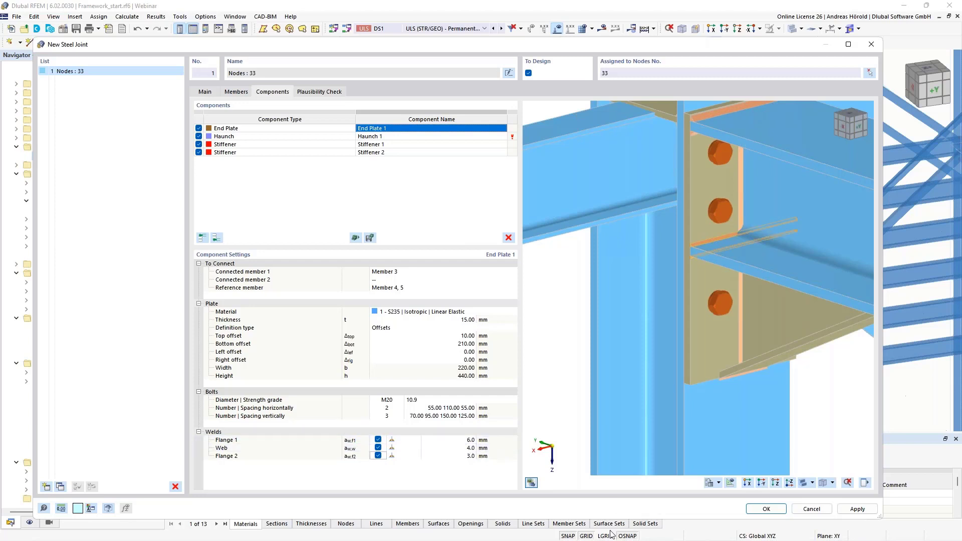
{"action": "key", "text": "Tab"}
{"action": "type", "text": "6"}
{"action": "key", "text": "Return"}
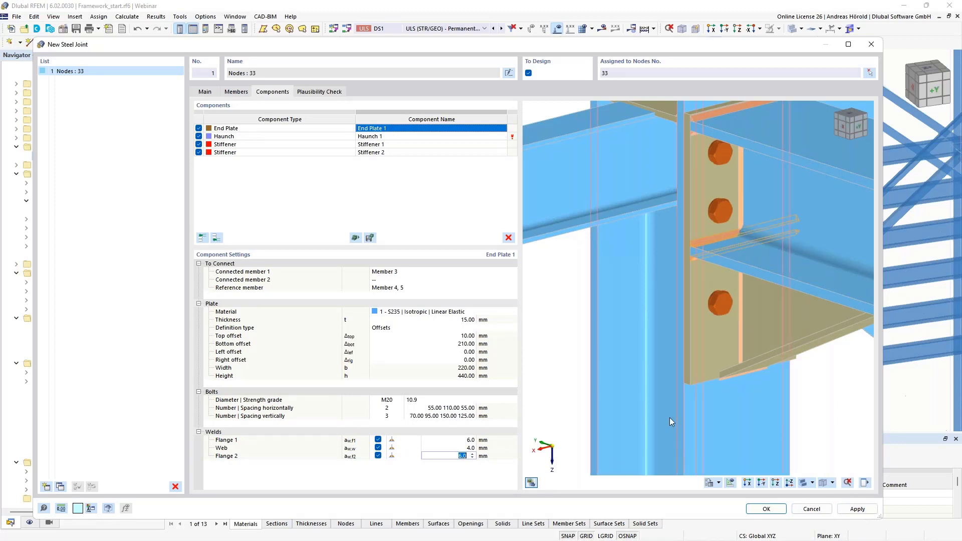
Check which member the haunch extends and which plate it uses as its reference.
{"action": "scroll", "coordinate": [714, 383], "scroll_direction": "up", "scroll_amount": 3}
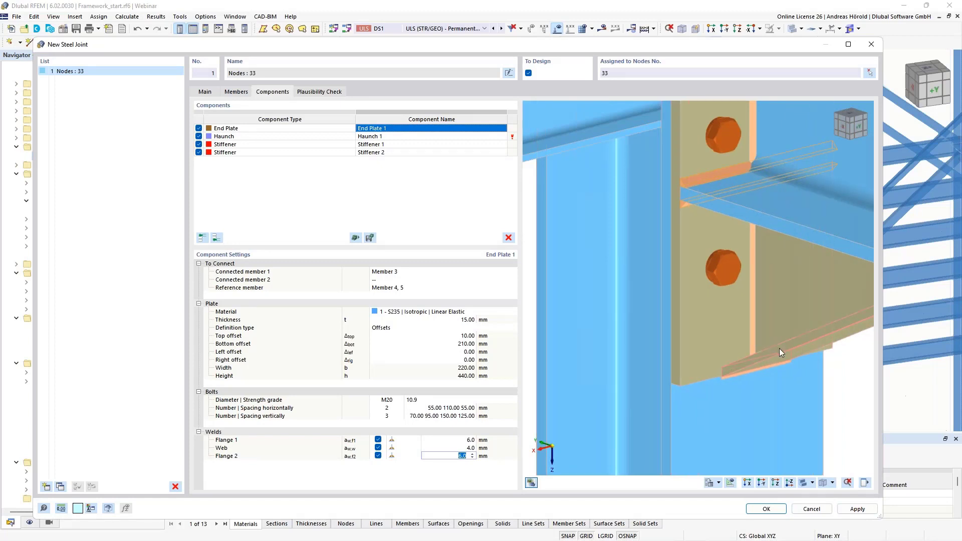
{"action": "left_click", "coordinate": [420, 137]}
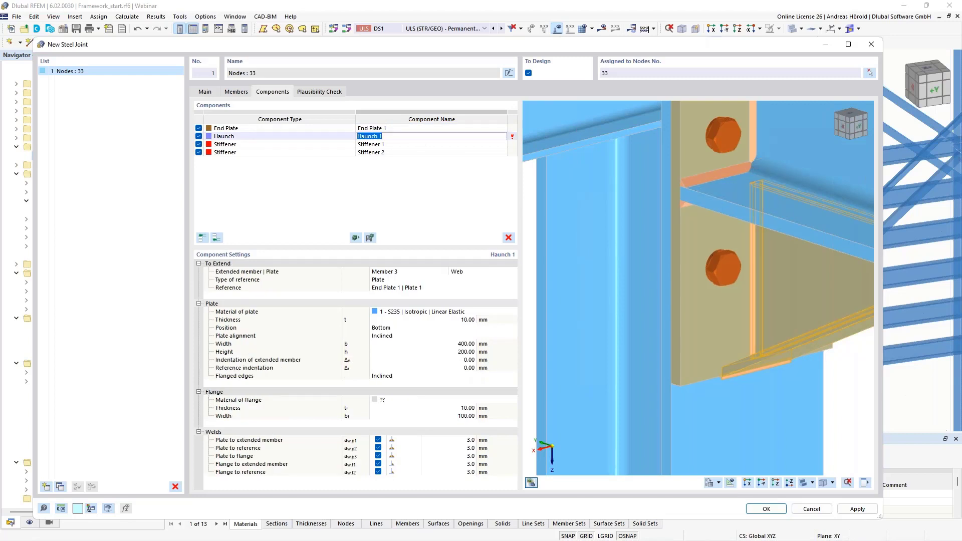
{"action": "left_click", "coordinate": [404, 274]}
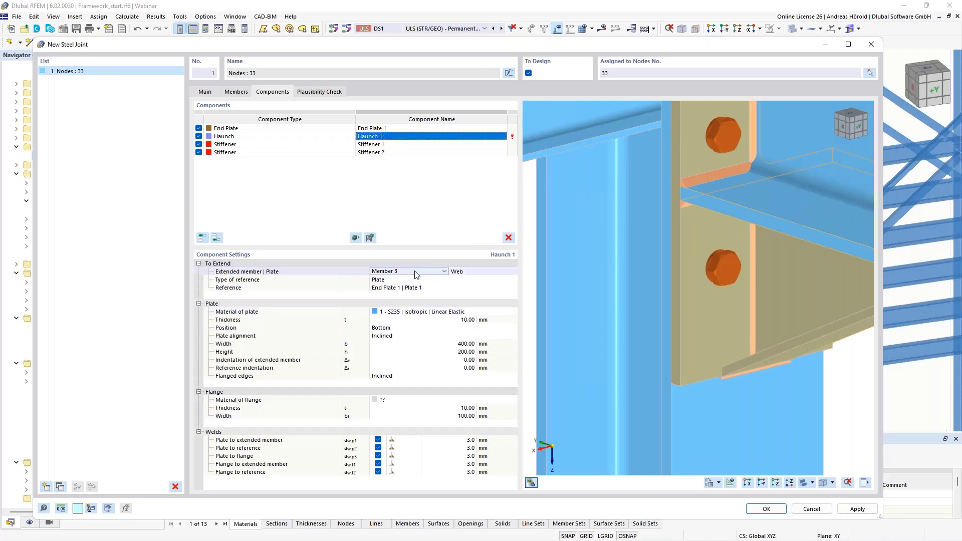
{"action": "scroll", "coordinate": [727, 282], "scroll_direction": "down", "scroll_amount": 5}
{"action": "middle_click_drag", "start_coordinate": [696, 253], "coordinate": [678, 250]}
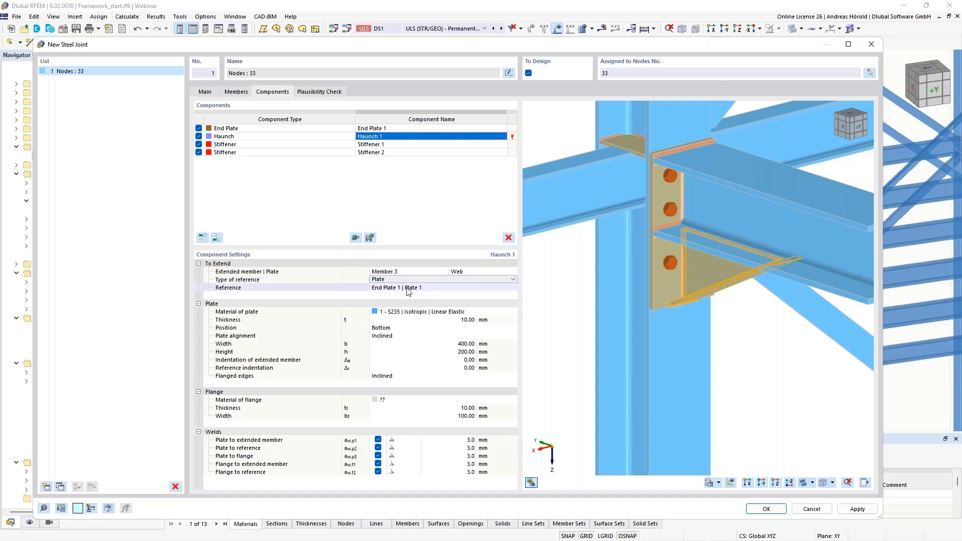
{"action": "left_click", "coordinate": [406, 291]}
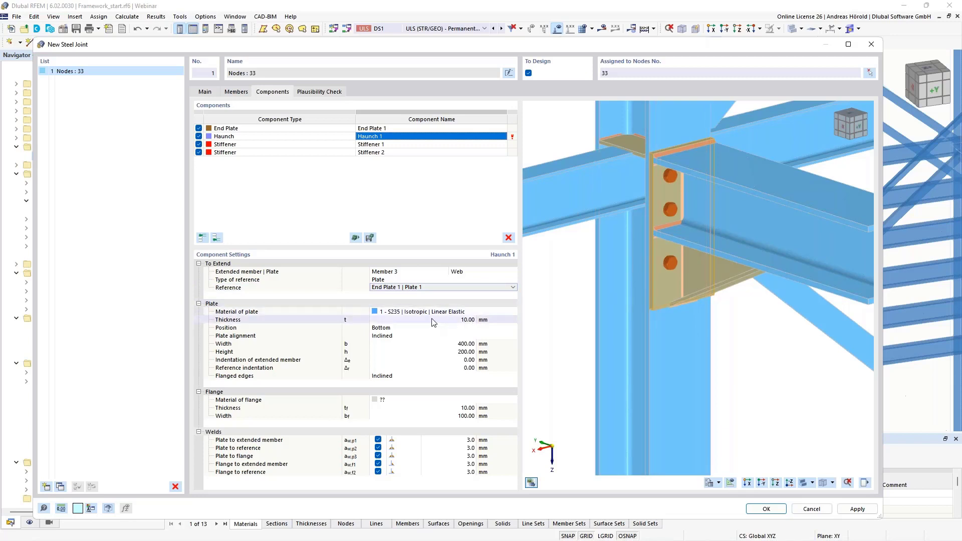
Set the height of the haunch plate to 180 mm.
{"action": "left_click", "coordinate": [462, 351]}
{"action": "type", "text": "1"}
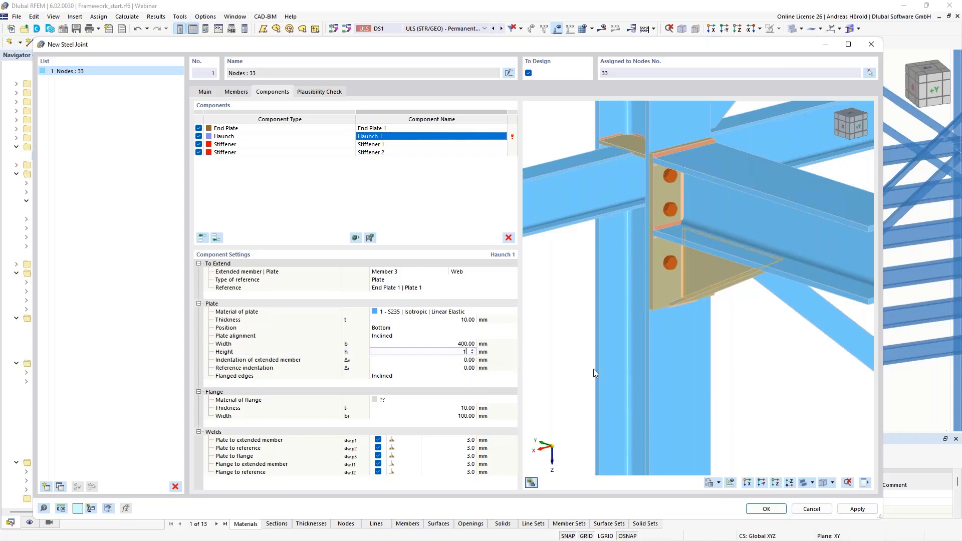
{"action": "type", "text": "80"}
{"action": "key", "text": "Tab"}
Assign material 1 - S235 to the haunch flange and set the flange width to 200 mm.
{"action": "scroll", "coordinate": [687, 306], "scroll_direction": "up", "scroll_amount": 5}
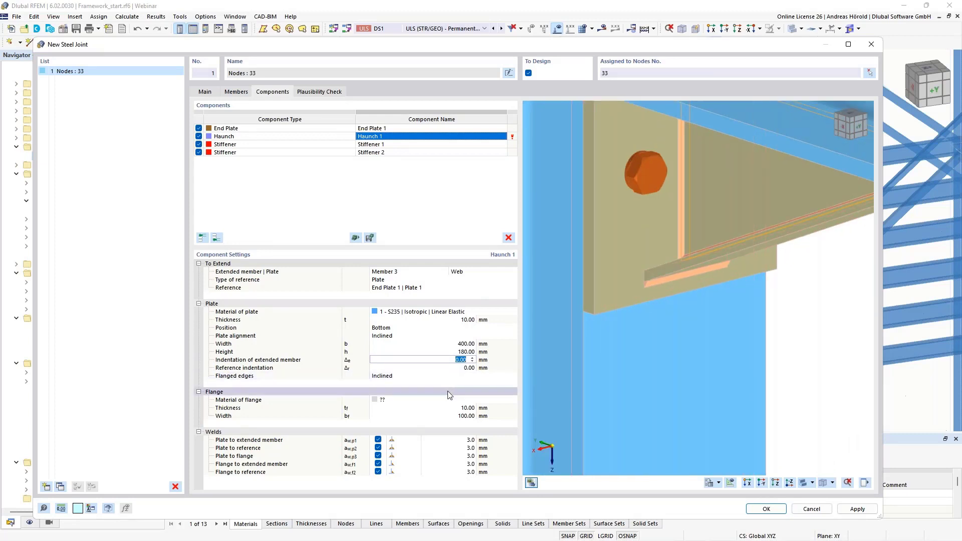
{"action": "left_click", "coordinate": [426, 401]}
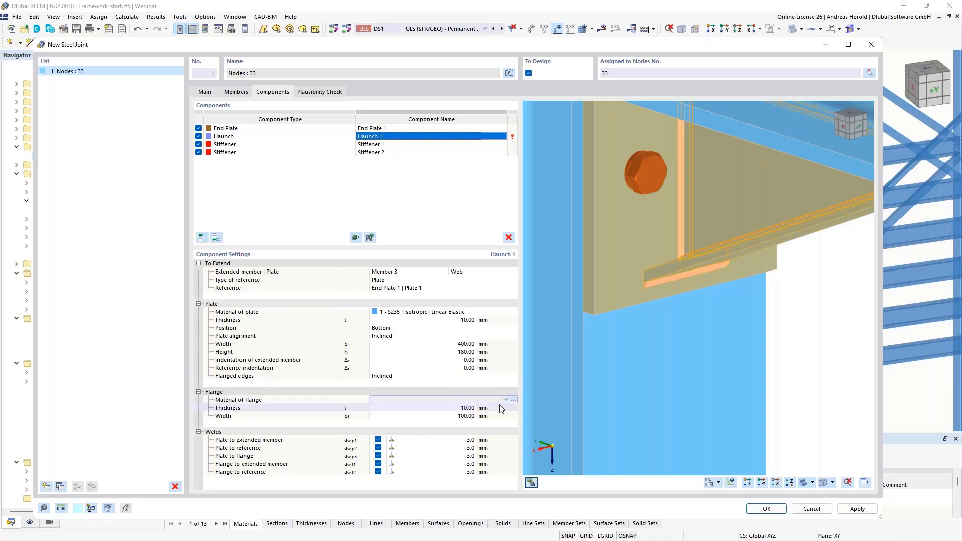
{"action": "left_click", "coordinate": [428, 401]}
{"action": "left_click", "coordinate": [455, 409]}
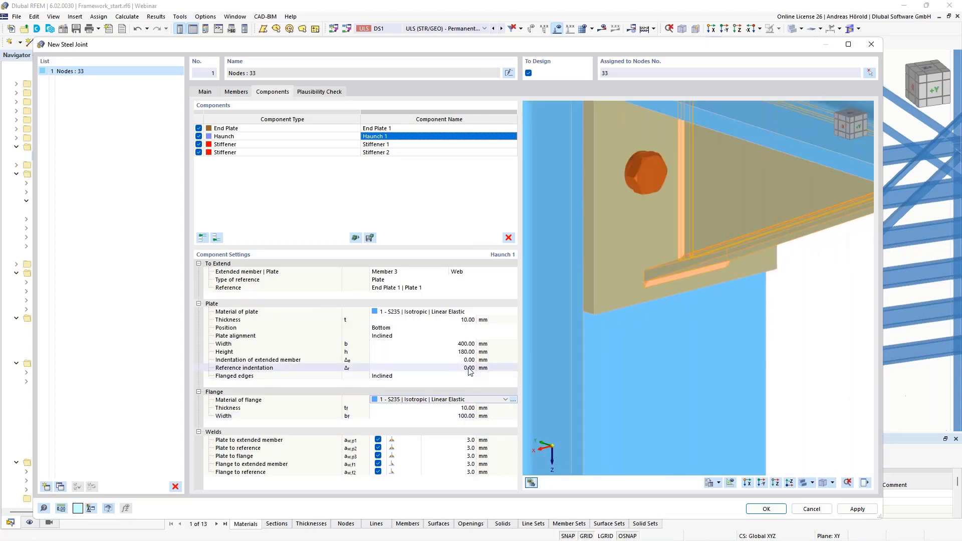
{"action": "left_click", "coordinate": [451, 416]}
{"action": "type", "text": "2"}
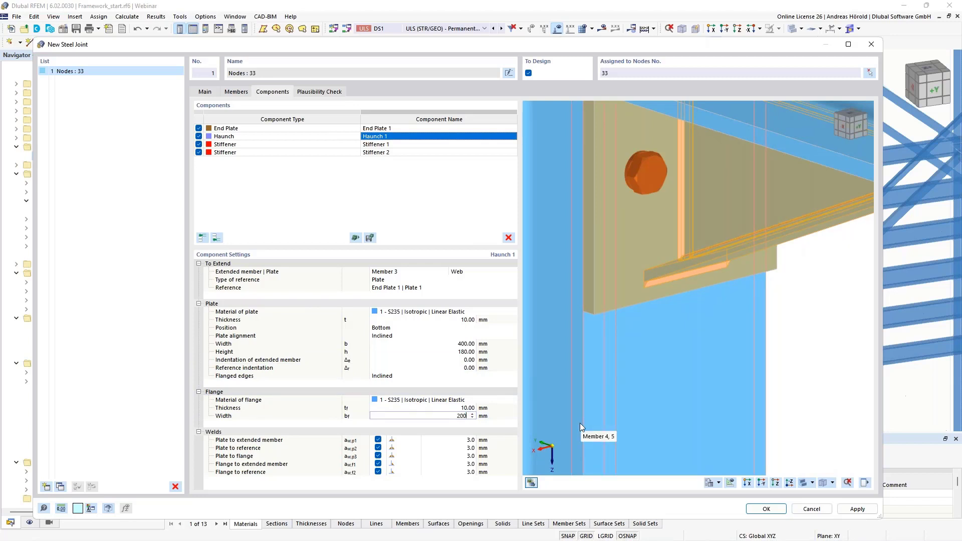
{"action": "key", "text": "Return"}
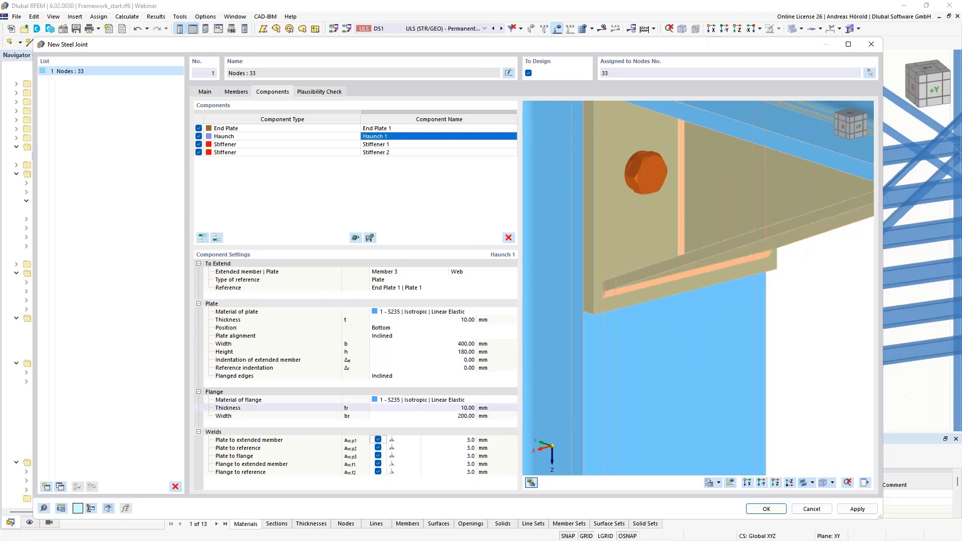
Set the haunch weld between plate and extended member to 4 mm and check its weld type.
{"action": "left_click", "coordinate": [461, 440]}
{"action": "scroll", "coordinate": [736, 316], "scroll_direction": "down", "scroll_amount": 5}
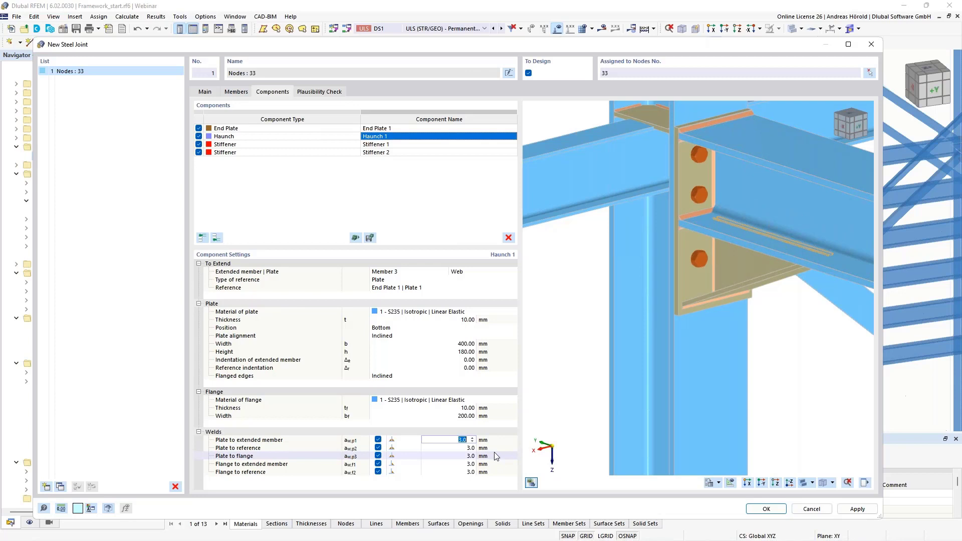
{"action": "type", "text": "4"}
{"action": "key", "text": "Return"}
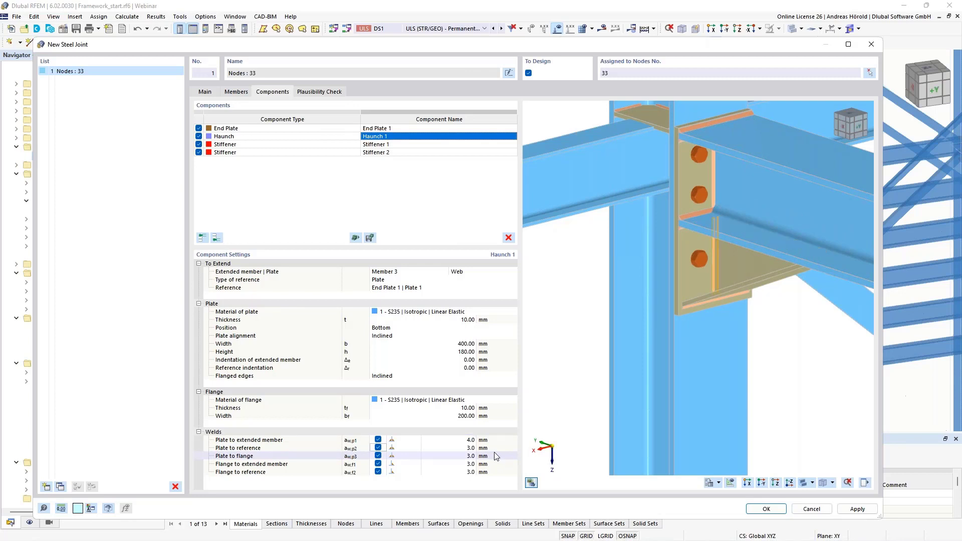
{"action": "left_click", "coordinate": [408, 441]}
{"action": "left_click", "coordinate": [410, 443]}
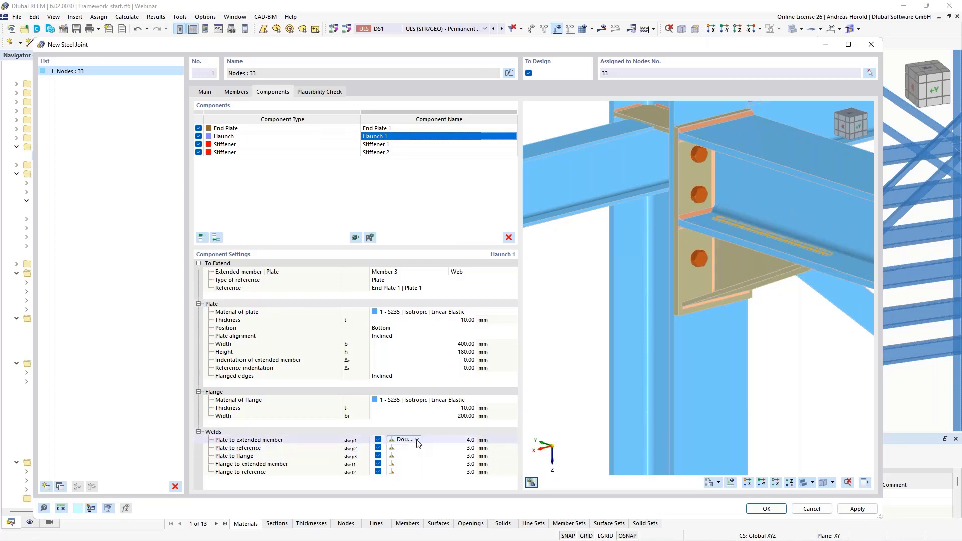
{"action": "left_click", "coordinate": [417, 441]}
{"action": "left_click", "coordinate": [417, 444]}
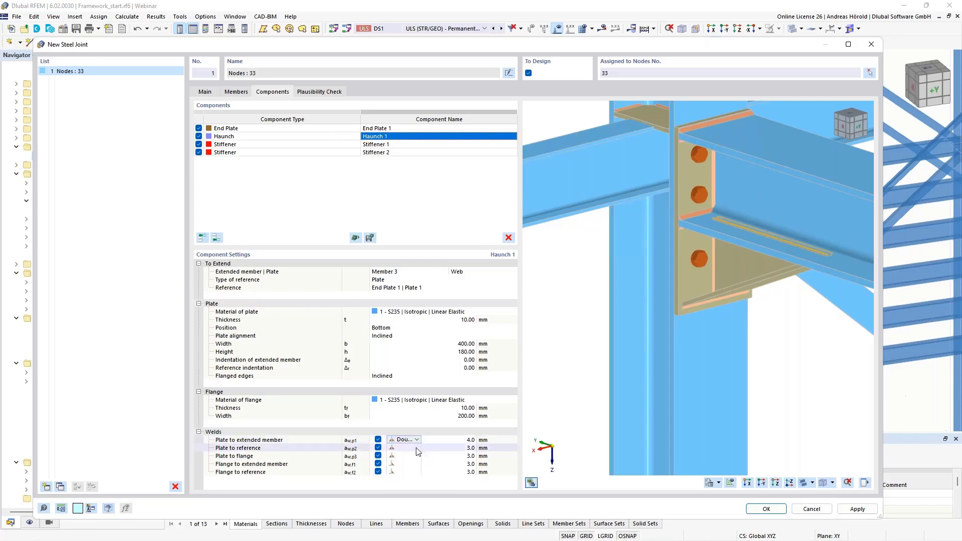
Set the haunch's plate-to-reference and plate-to-flange welds to 4 mm each.
{"action": "left_click", "coordinate": [469, 448]}
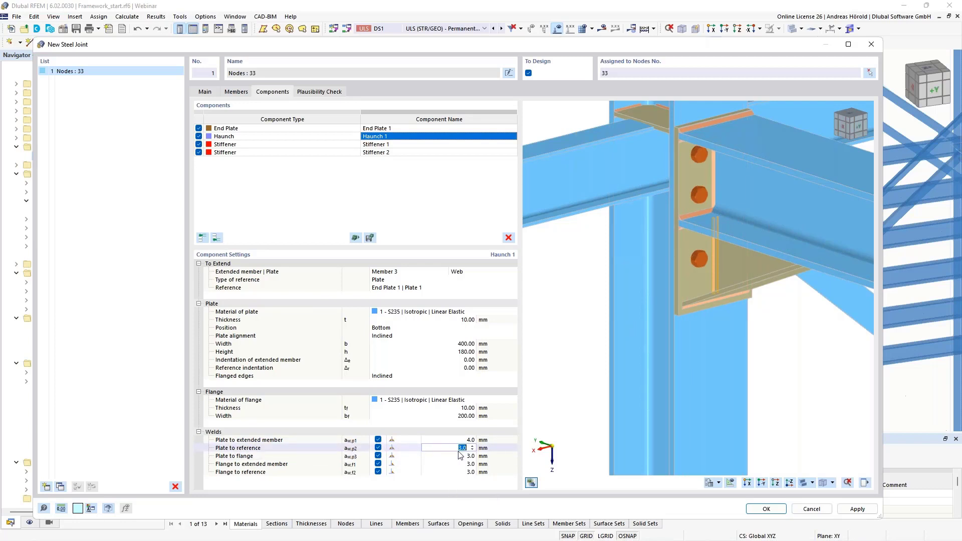
{"action": "type", "text": "4"}
{"action": "key", "text": "Tab"}
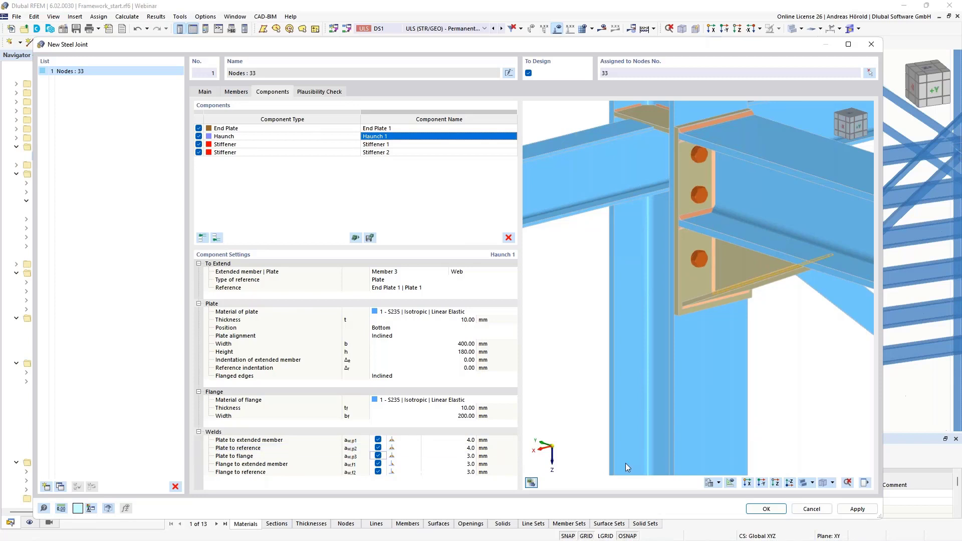
{"action": "left_click", "coordinate": [461, 456]}
{"action": "type", "text": "4"}
{"action": "key", "text": "Return"}
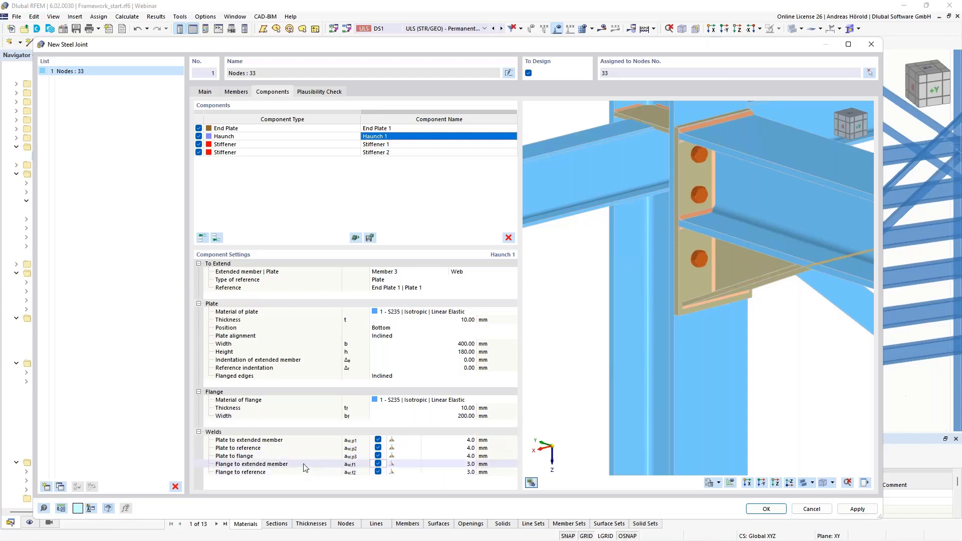
Change the haunch's flange-to-extended-member weld to Butt weld - rear side.
{"action": "left_click", "coordinate": [410, 466]}
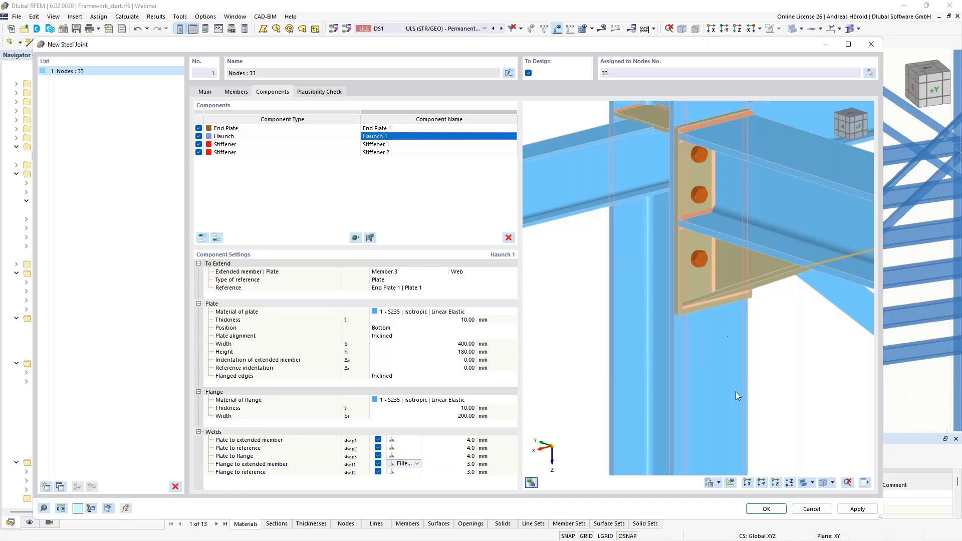
{"action": "middle_click_drag", "start_coordinate": [736, 392], "coordinate": [803, 369], "text": "ctrl"}
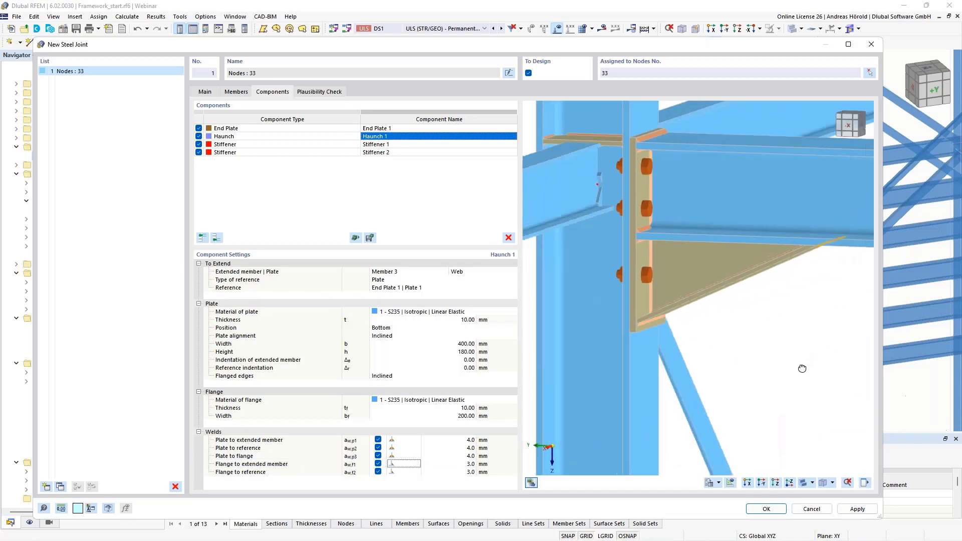
{"action": "scroll", "coordinate": [797, 270], "scroll_direction": "up", "scroll_amount": 5}
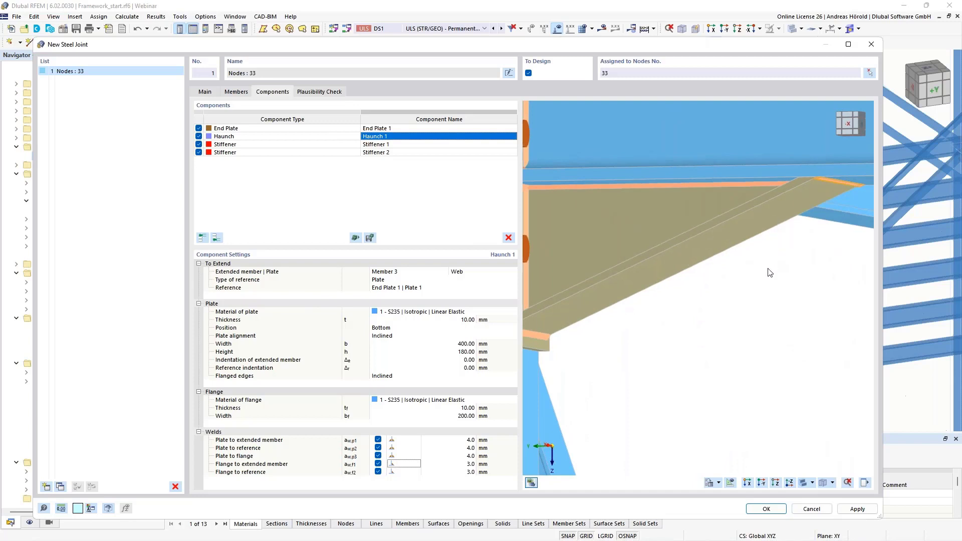
{"action": "left_click", "coordinate": [416, 467]}
{"action": "left_click", "coordinate": [417, 464]}
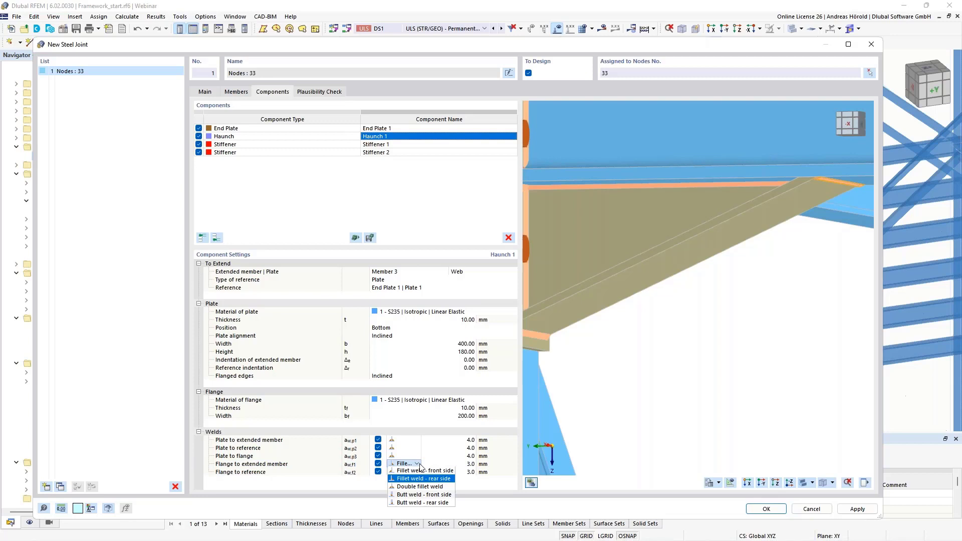
{"action": "left_click", "coordinate": [429, 504]}
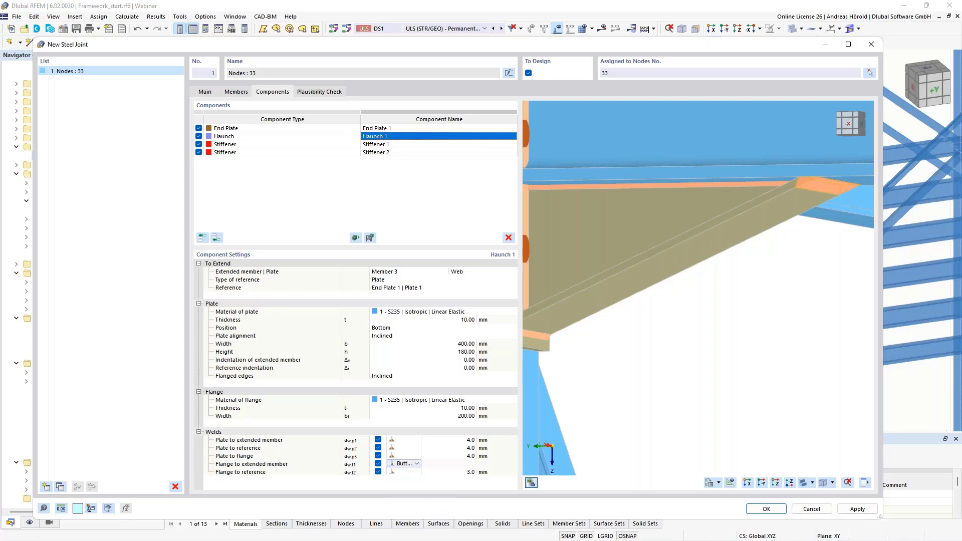
Change the haunch's flange-to-reference weld to a double fillet weld and set its size to 5 mm.
{"action": "left_click", "coordinate": [407, 472]}
{"action": "scroll", "coordinate": [652, 399], "scroll_direction": "down", "scroll_amount": 3}
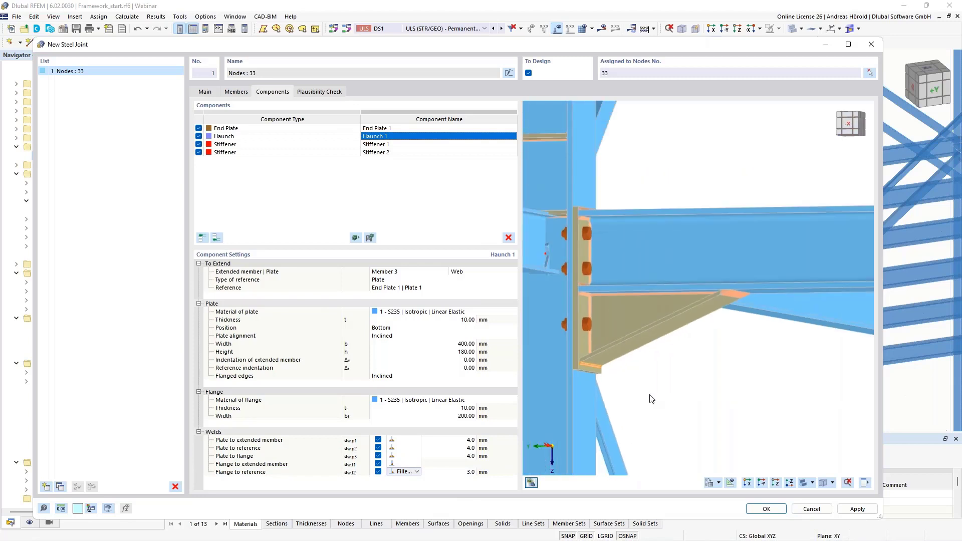
{"action": "scroll", "coordinate": [651, 399], "scroll_direction": "up", "scroll_amount": 3}
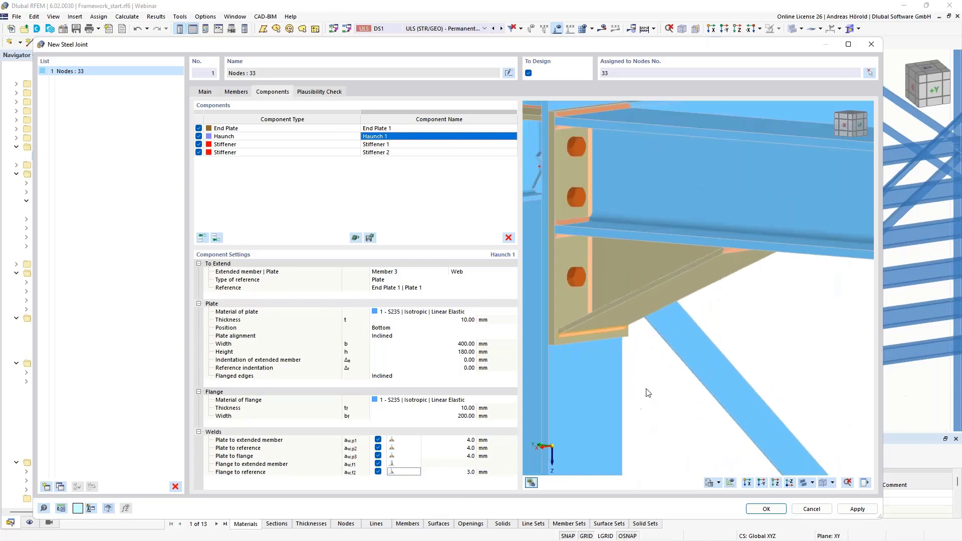
{"action": "scroll", "coordinate": [667, 391], "scroll_direction": "up", "scroll_amount": 2}
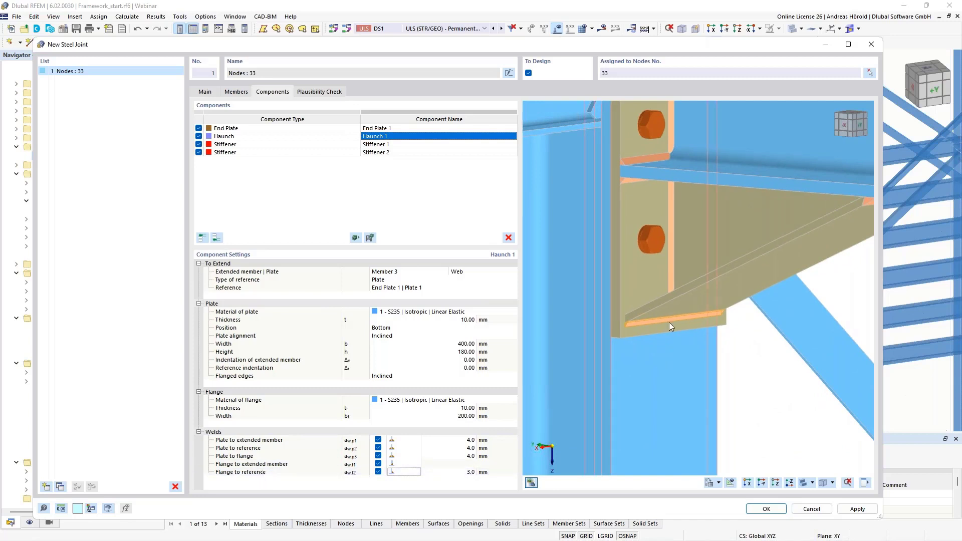
{"action": "left_click", "coordinate": [407, 475]}
{"action": "left_click", "coordinate": [415, 472]}
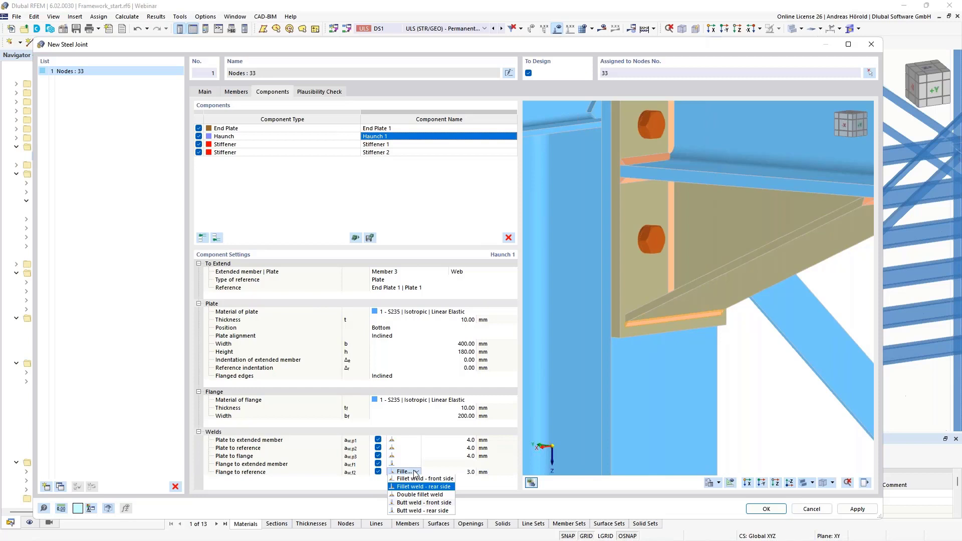
{"action": "left_click", "coordinate": [431, 496]}
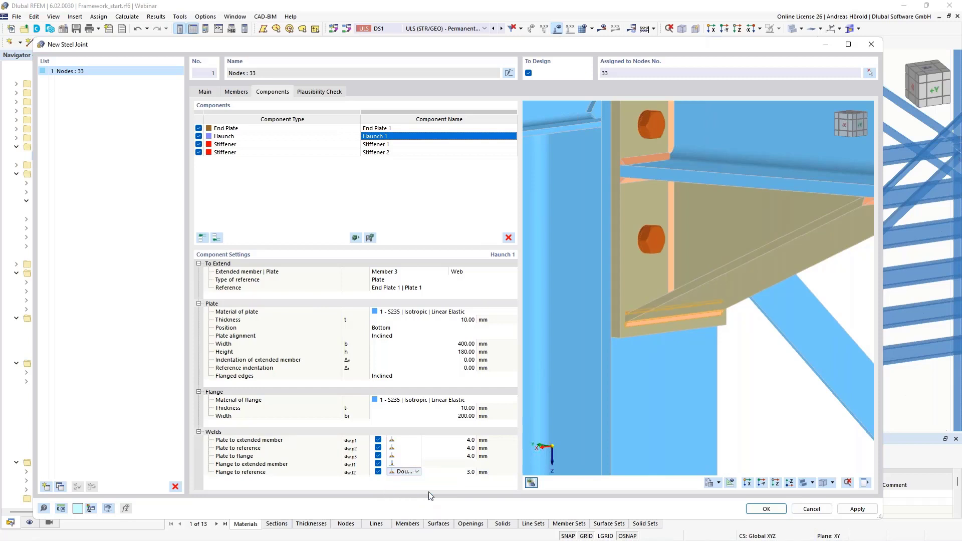
{"action": "left_click", "coordinate": [470, 473]}
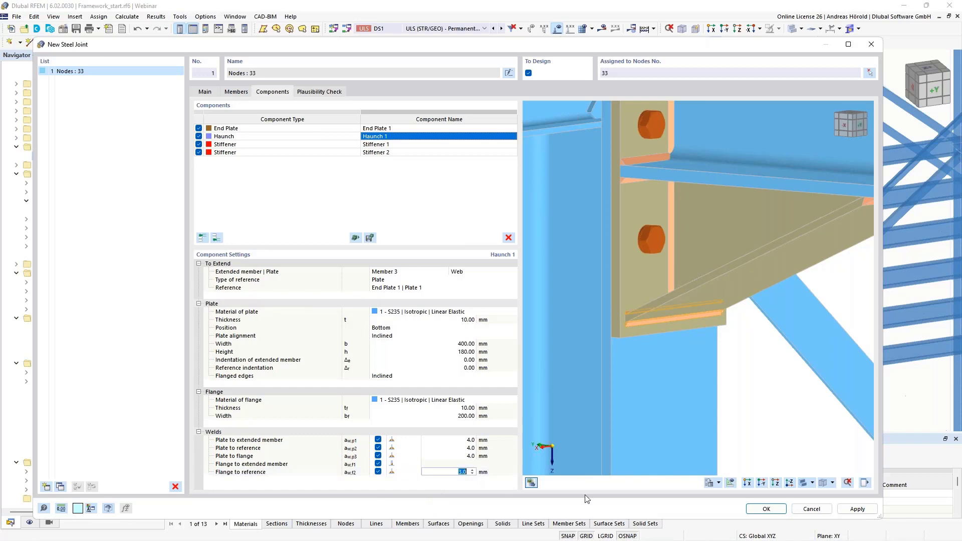
{"action": "type", "text": "5"}
{"action": "key", "text": "Return"}
Set the weld size of Stiffener 1 to 4 mm.
{"action": "scroll", "coordinate": [638, 299], "scroll_direction": "down", "scroll_amount": 5}
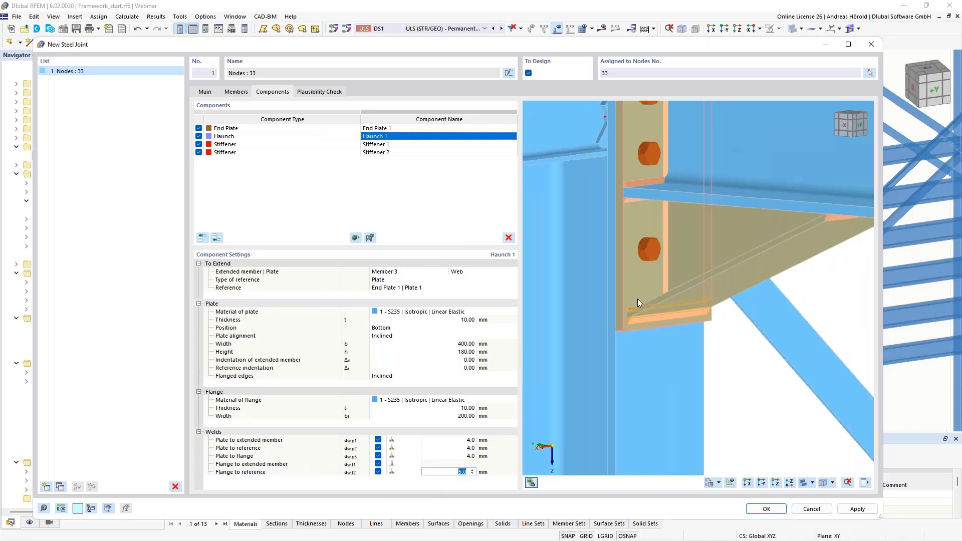
{"action": "middle_click_drag", "start_coordinate": [656, 308], "coordinate": [733, 356]}
{"action": "left_click", "coordinate": [411, 145]}
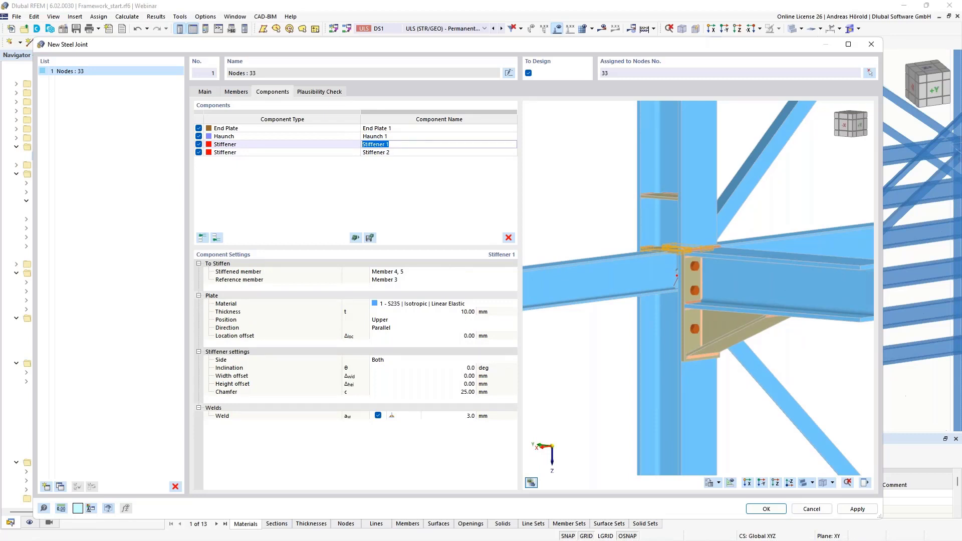
{"action": "scroll", "coordinate": [647, 262], "scroll_direction": "up", "scroll_amount": 3}
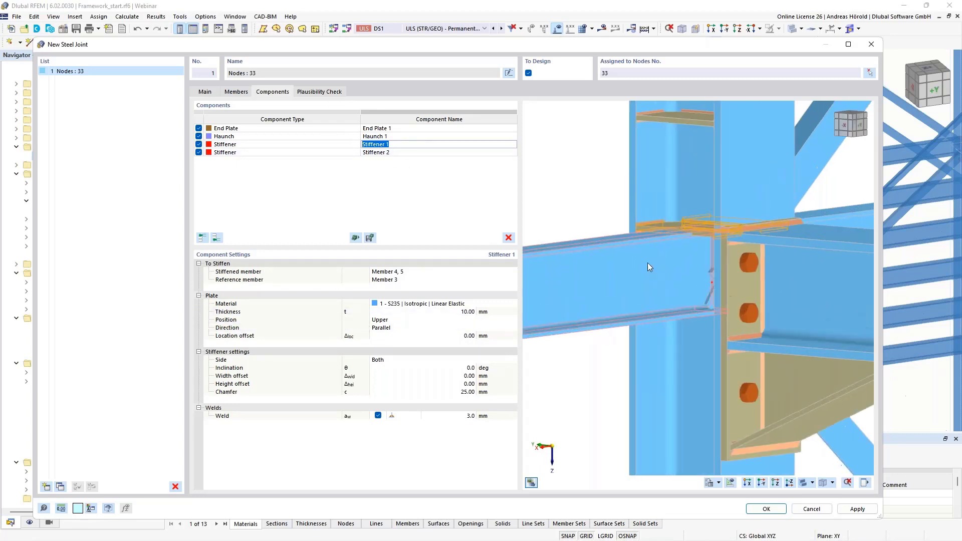
{"action": "scroll", "coordinate": [715, 239], "scroll_direction": "down", "scroll_amount": 2}
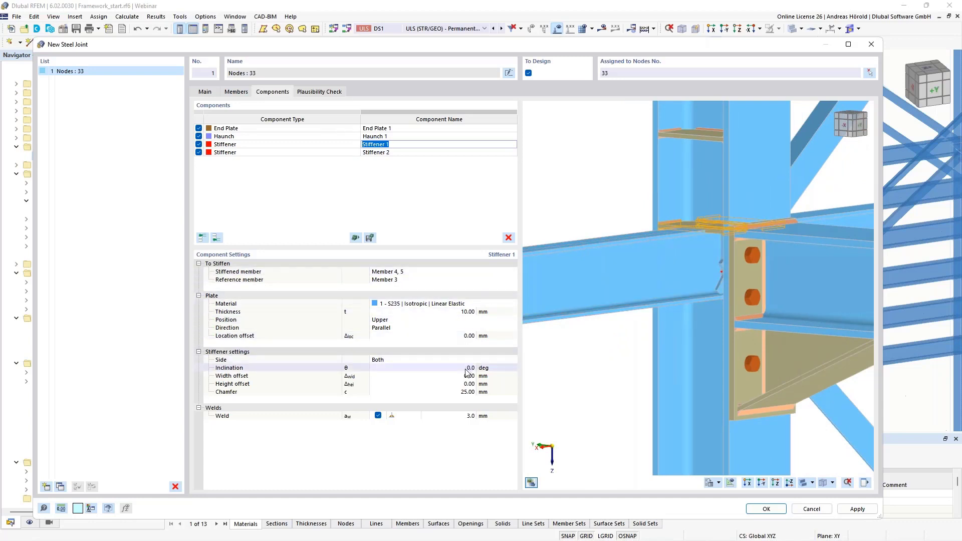
{"action": "left_click", "coordinate": [470, 417]}
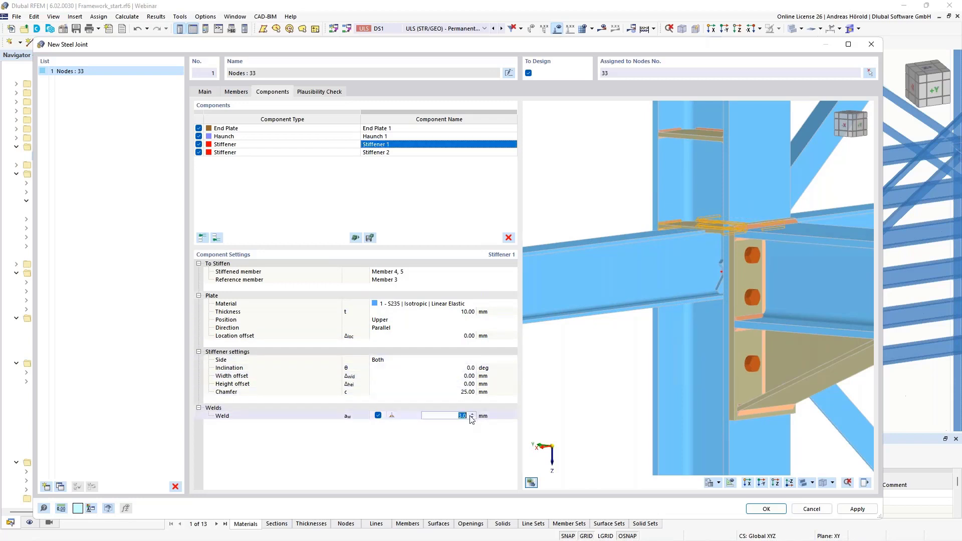
{"action": "type", "text": "4"}
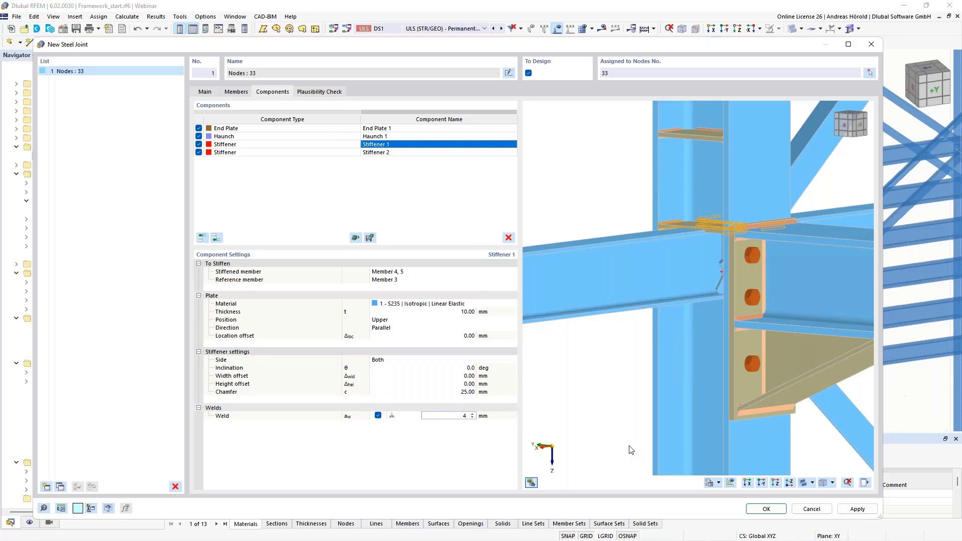
{"action": "key", "text": "Return"}
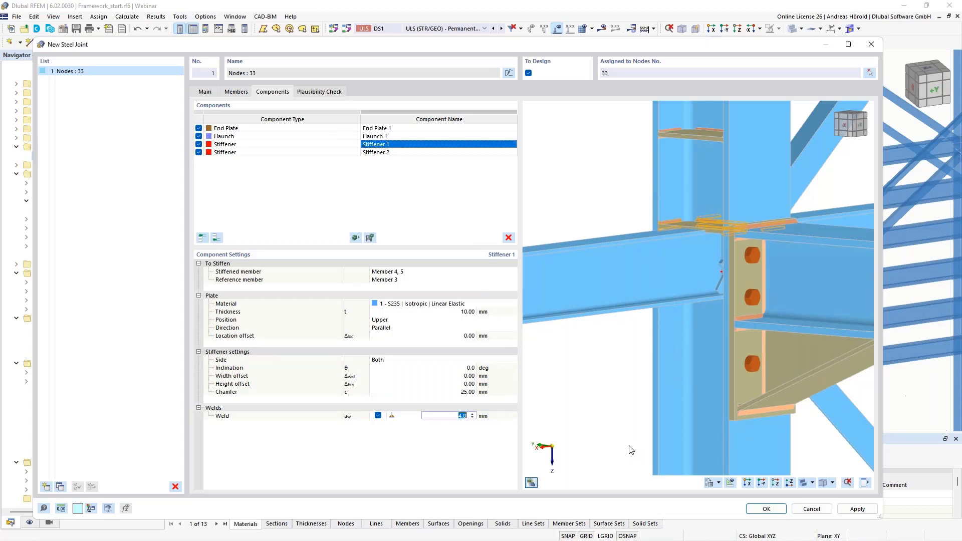
Set the location offset of Stiffener 2 to -400 mm, at the lower end of the haunch.
{"action": "double_click", "coordinate": [426, 154]}
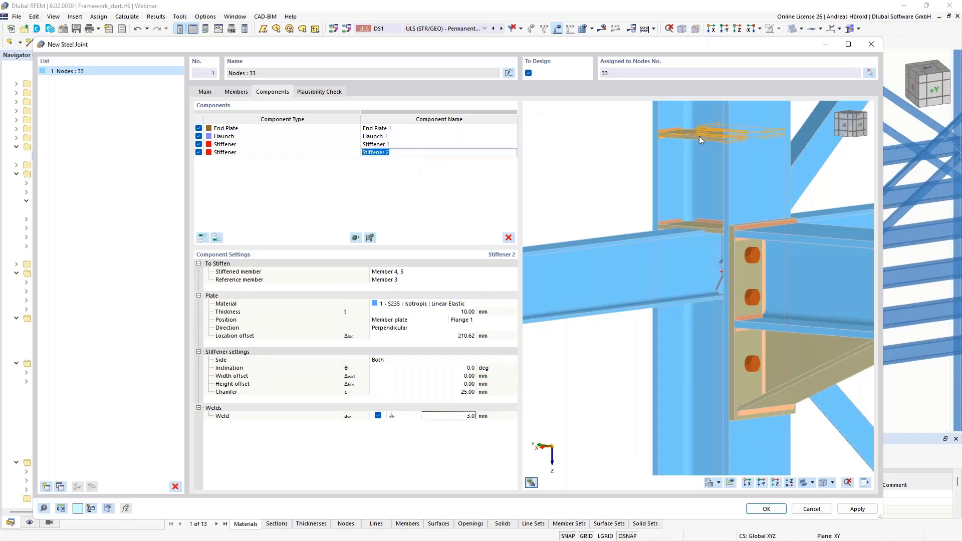
{"action": "left_click", "coordinate": [458, 335]}
{"action": "key", "text": "BackSpace"}
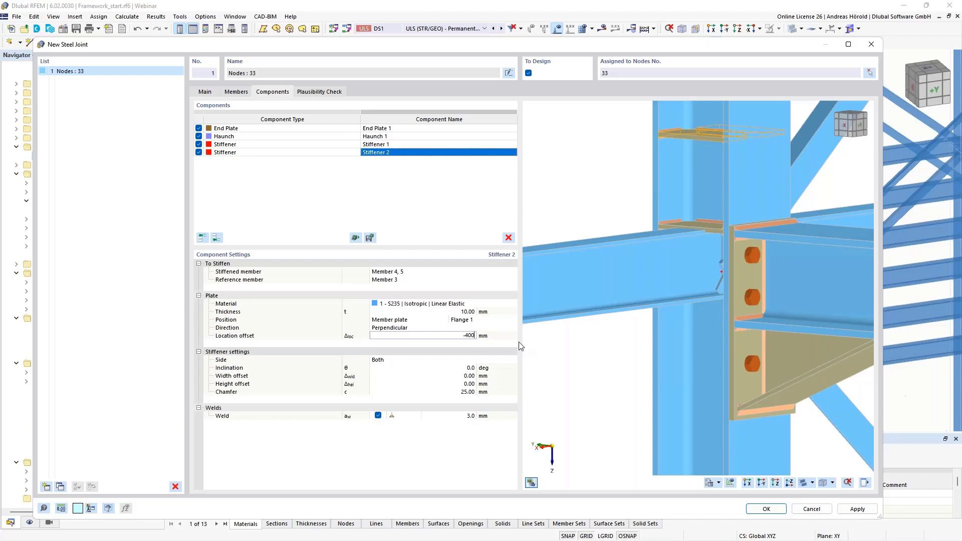
{"action": "key", "text": "Tab"}
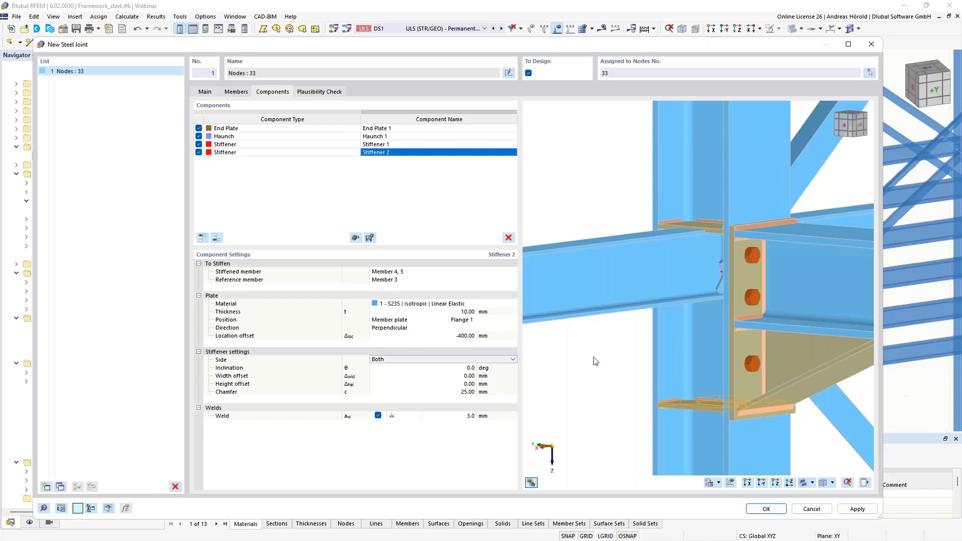
{"action": "scroll", "coordinate": [721, 430], "scroll_direction": "up", "scroll_amount": 3}
{"action": "scroll", "coordinate": [721, 430], "scroll_direction": "down", "scroll_amount": 2}
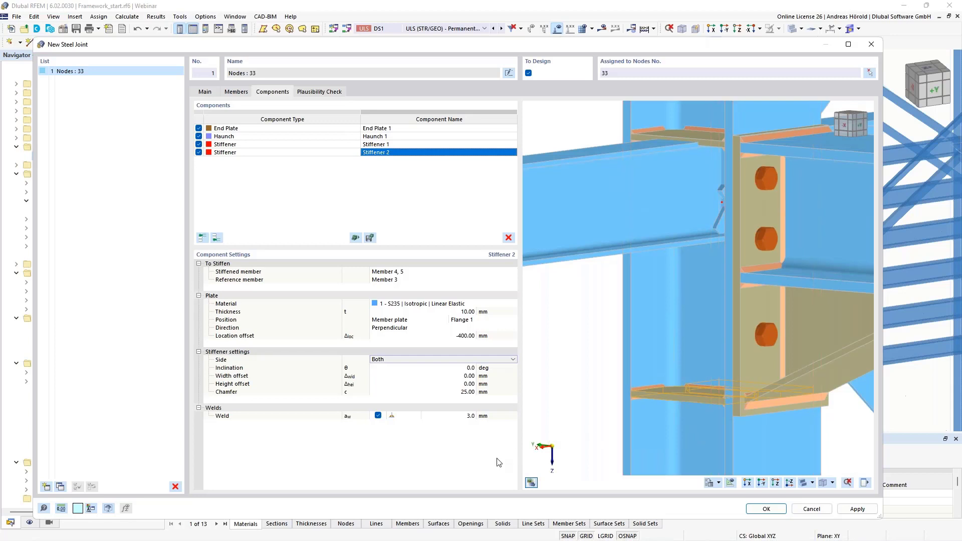
Set the weld size of Stiffener 2 to 4 mm.
{"action": "left_click", "coordinate": [460, 416]}
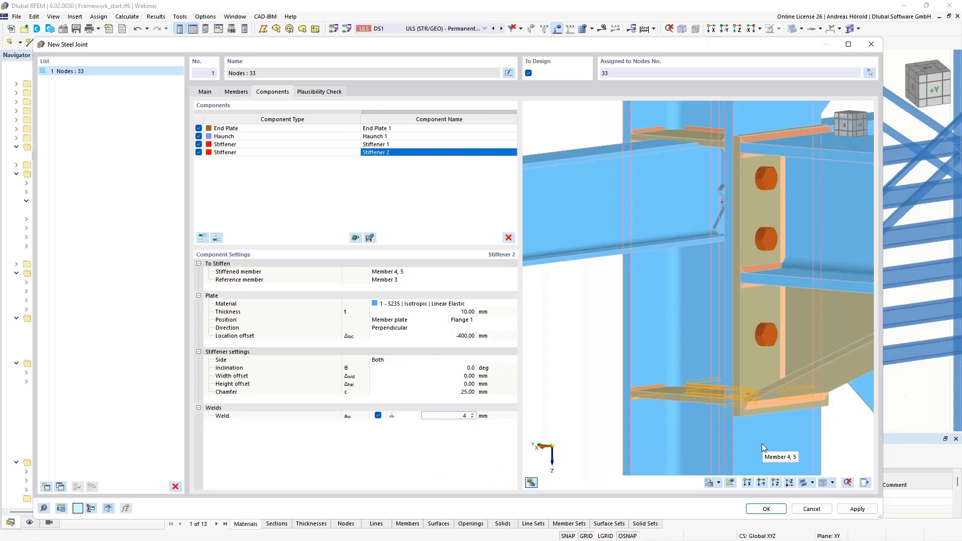
{"action": "key", "text": "Up"}
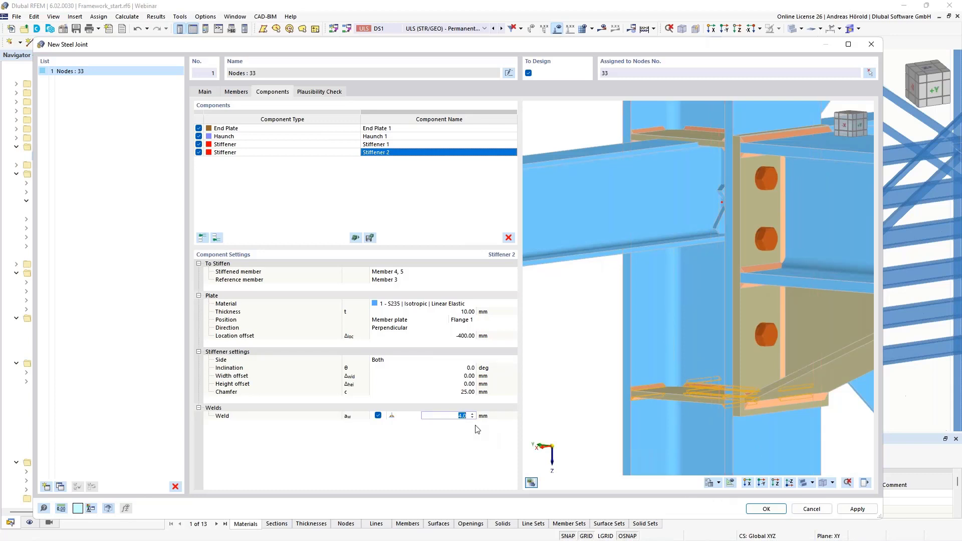
{"action": "left_click", "coordinate": [547, 383]}
Inspect the joint and view the options for saving its components as a new steel joint template without saving one.
{"action": "scroll", "coordinate": [609, 383], "scroll_direction": "down", "scroll_amount": 3}
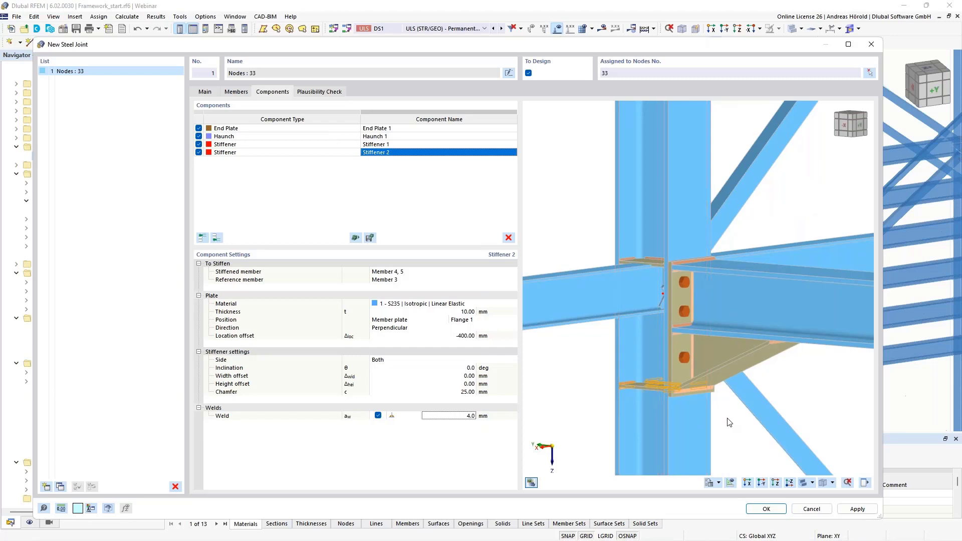
{"action": "mouse_move", "coordinate": [729, 424]}
{"action": "middle_mouse_down"}
{"action": "mouse_move", "coordinate": [731, 442]}
{"action": "mouse_move", "coordinate": [741, 424]}
{"action": "mouse_move", "coordinate": [615, 416]}
{"action": "mouse_move", "coordinate": [730, 419]}
{"action": "middle_mouse_up"}
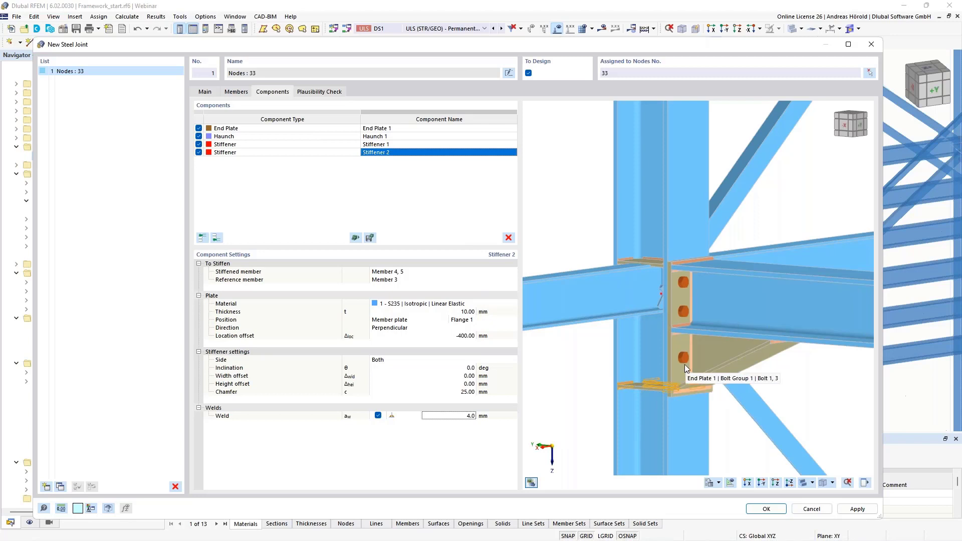
{"action": "scroll", "coordinate": [682, 368], "scroll_direction": "down", "scroll_amount": 5}
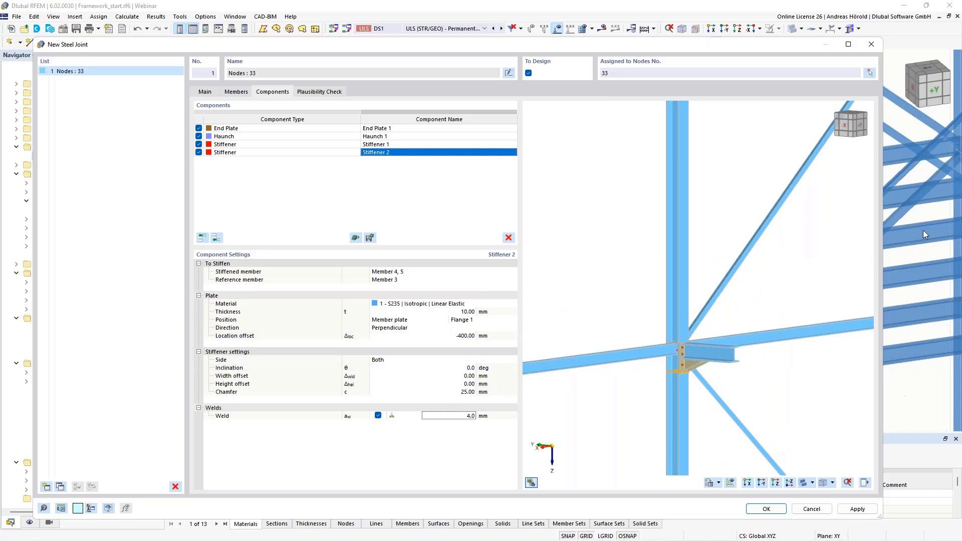
{"action": "scroll", "coordinate": [672, 364], "scroll_direction": "up", "scroll_amount": 5}
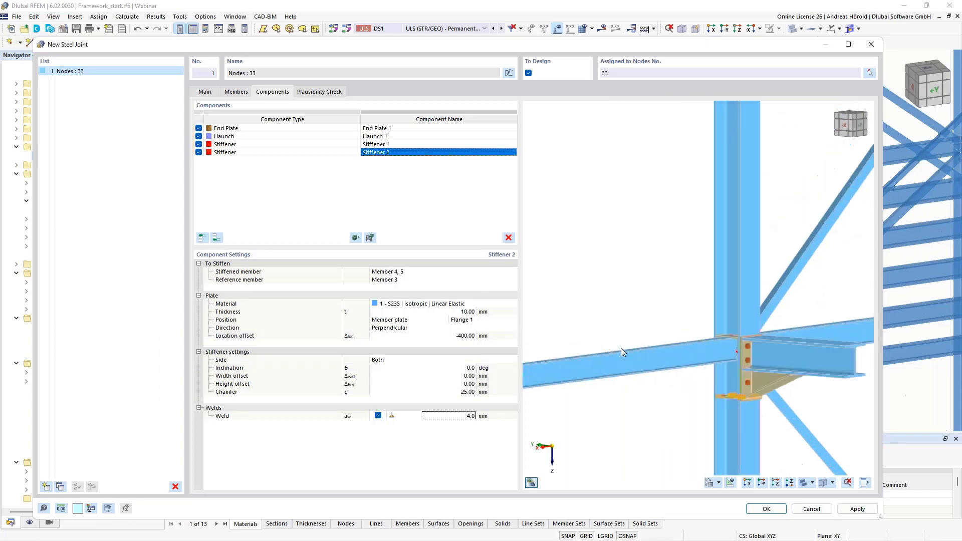
{"action": "left_click", "coordinate": [369, 238]}
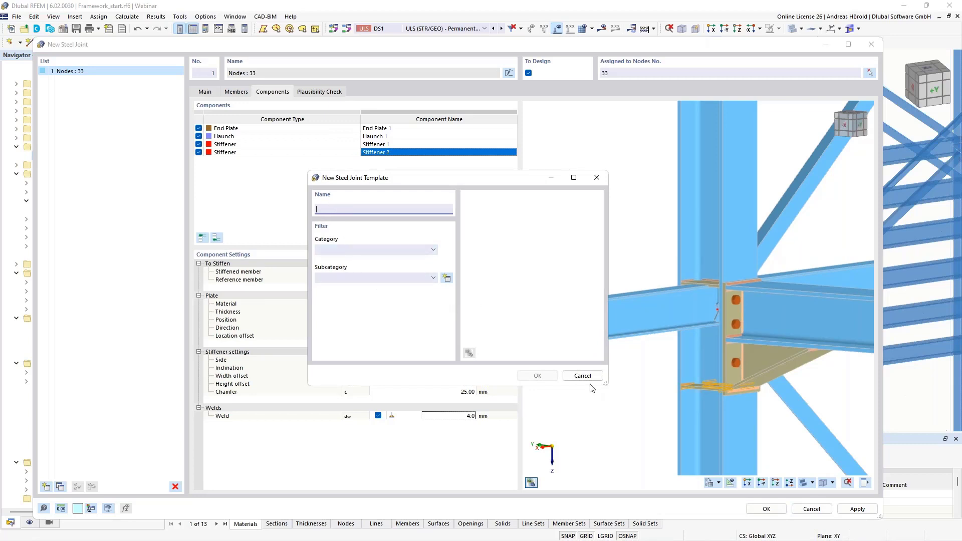
{"action": "left_click", "coordinate": [580, 376]}
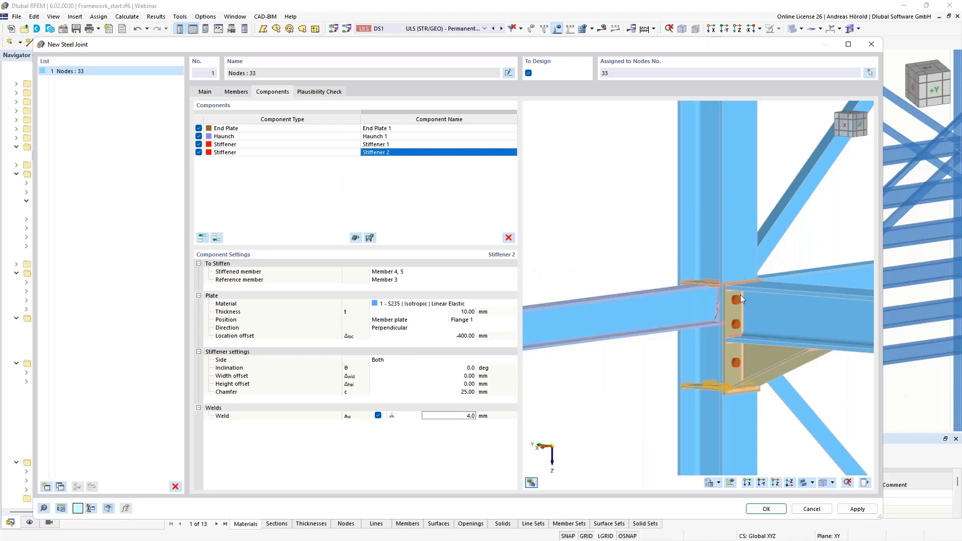
Add a second End Plate component after Stiffener 2 and choose Member 1 as its connected member 1.
{"action": "middle_click_drag", "start_coordinate": [782, 350], "coordinate": [718, 317], "text": "ctrl"}
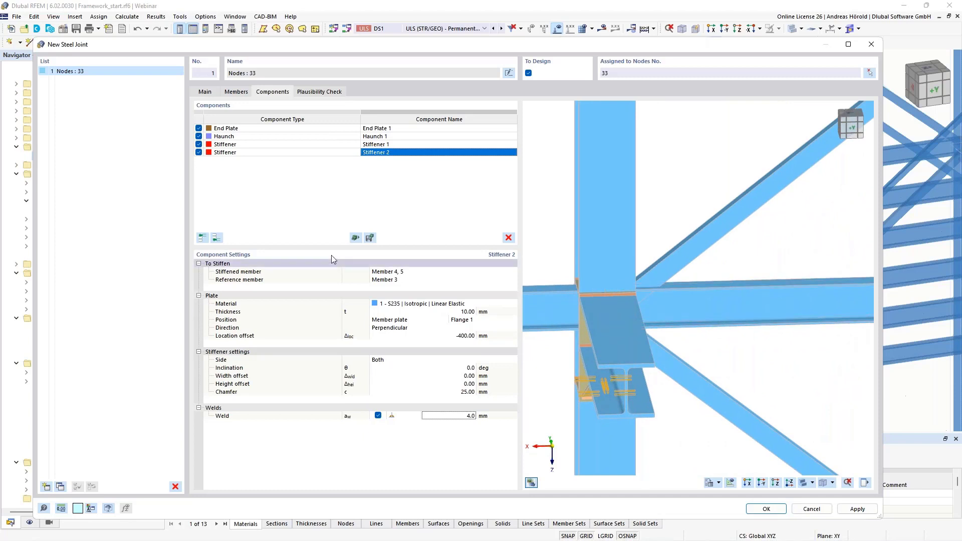
{"action": "left_click", "coordinate": [215, 237]}
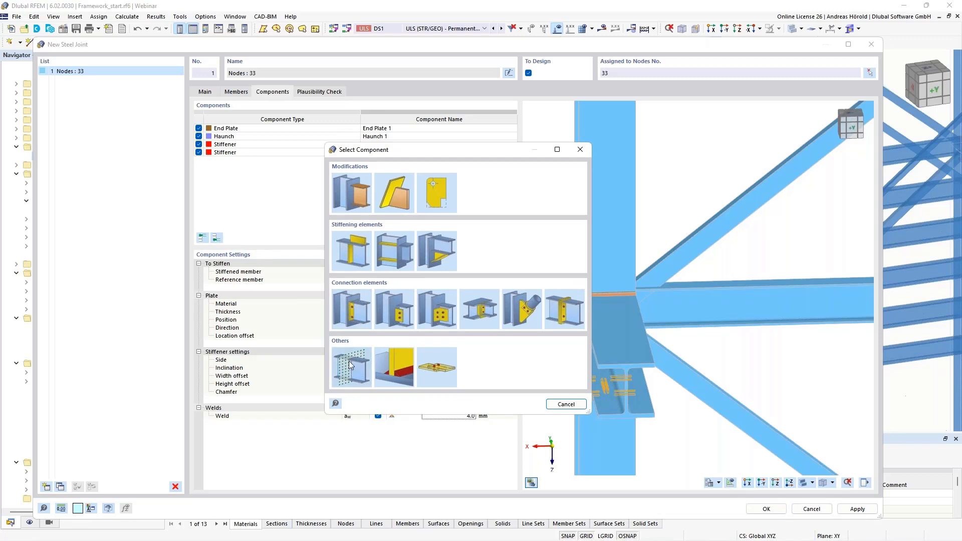
{"action": "left_click", "coordinate": [353, 311]}
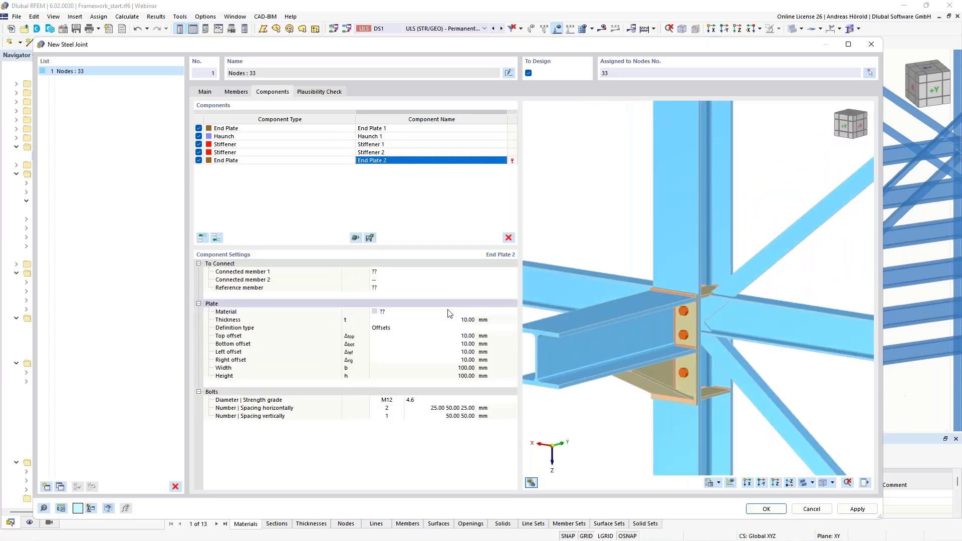
{"action": "left_click", "coordinate": [378, 272]}
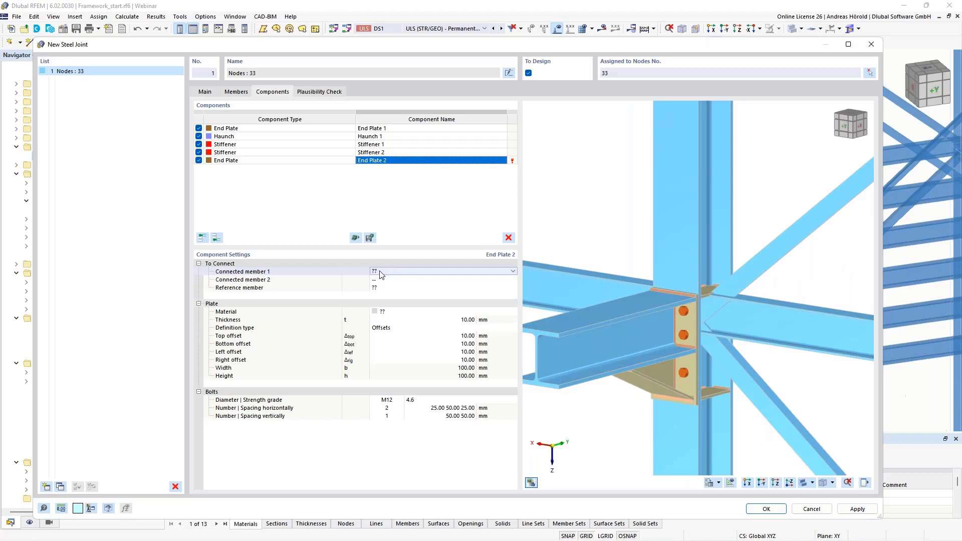
{"action": "left_click", "coordinate": [409, 273]}
{"action": "left_click", "coordinate": [410, 279]}
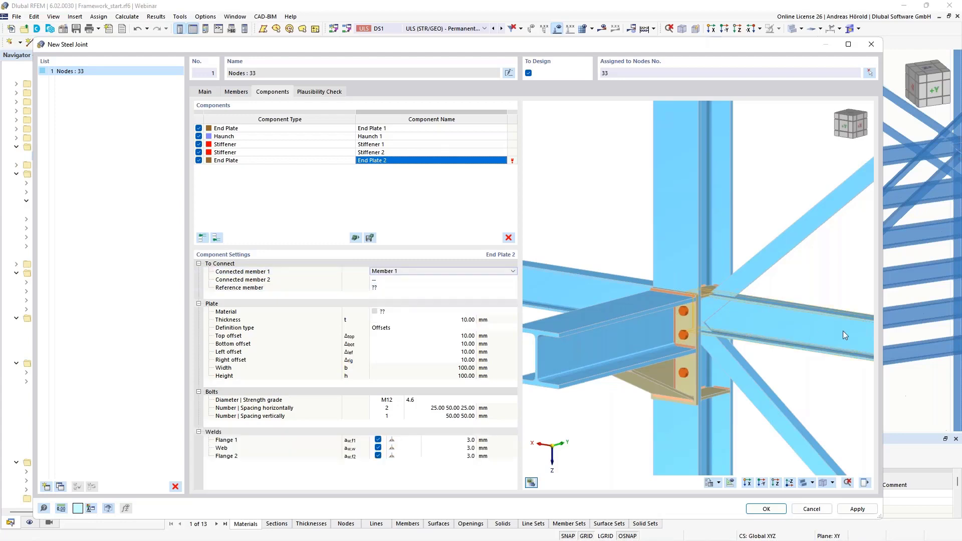
Choose Member 6 as connected member 2 of the End Plate 2 component.
{"action": "scroll", "coordinate": [789, 338], "scroll_direction": "up", "scroll_amount": 3}
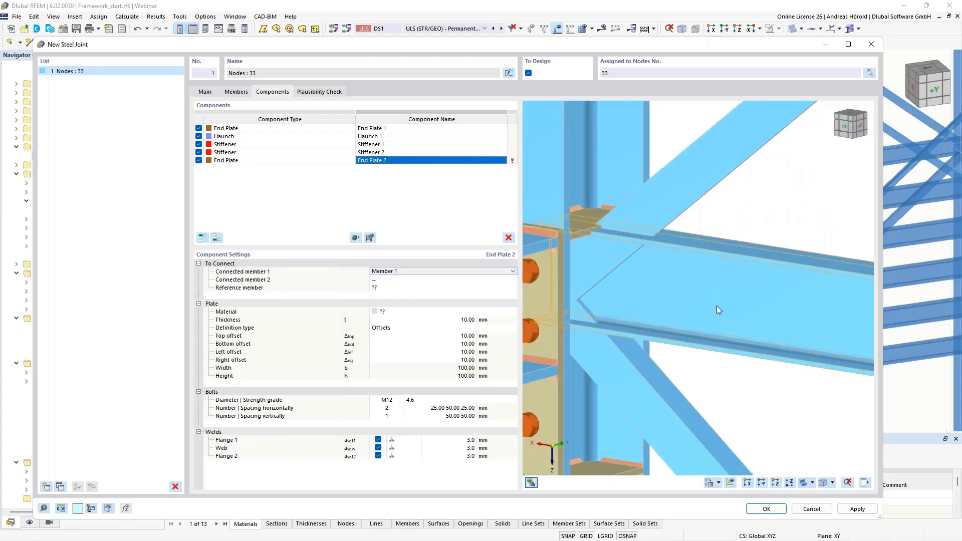
{"action": "scroll", "coordinate": [717, 310], "scroll_direction": "down", "scroll_amount": 3}
{"action": "middle_click_drag", "start_coordinate": [724, 316], "coordinate": [707, 338]}
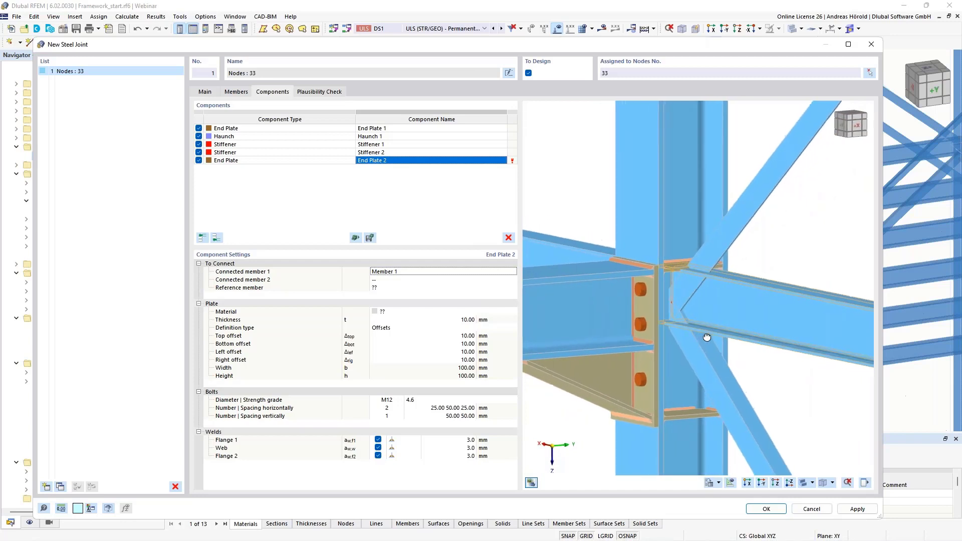
{"action": "left_click", "coordinate": [396, 280]}
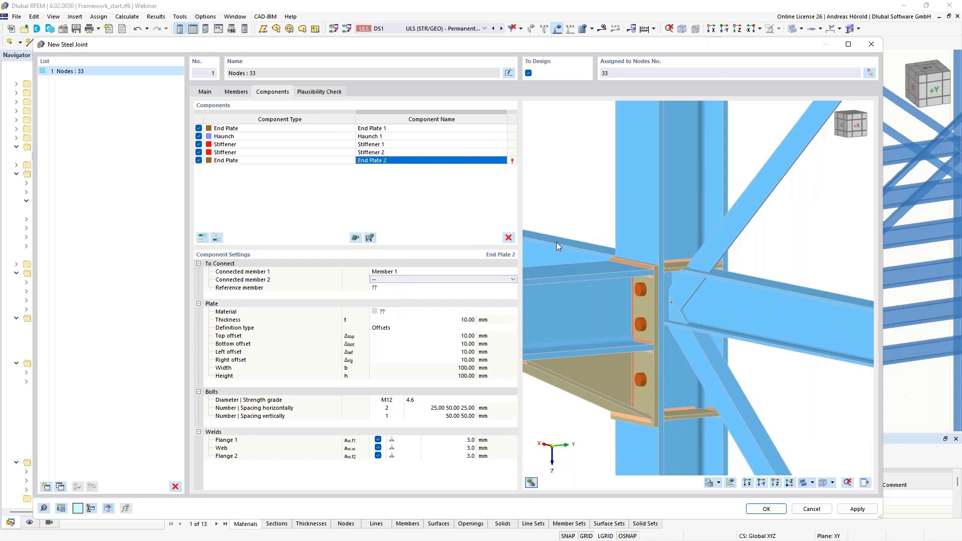
{"action": "left_click", "coordinate": [510, 279]}
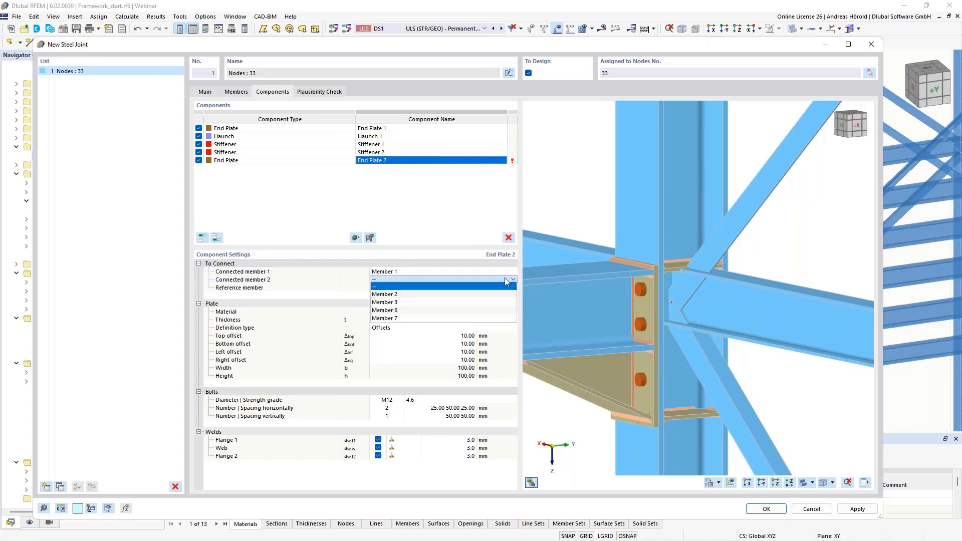
{"action": "left_click", "coordinate": [444, 310]}
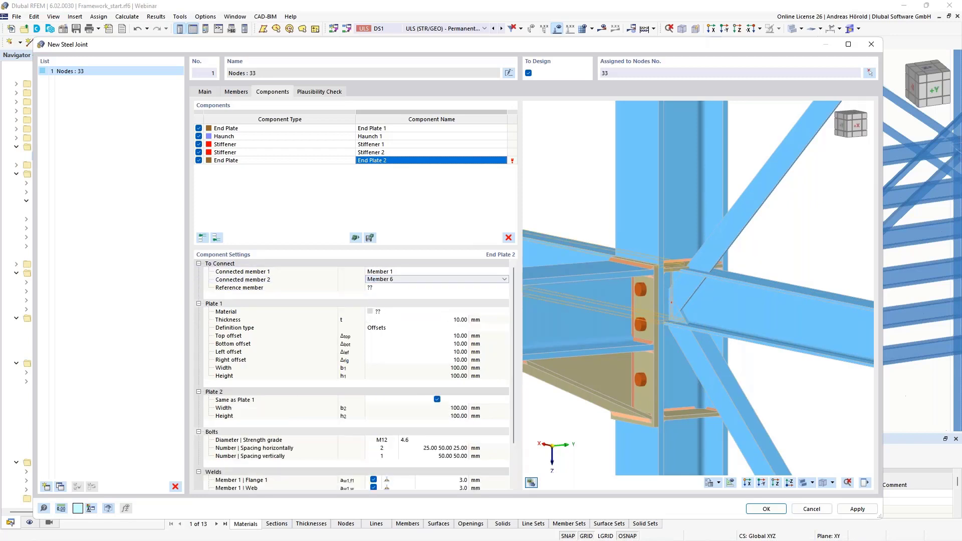
Choose Member 4, 5 as the reference member of End Plate 2.
{"action": "left_click", "coordinate": [406, 290]}
{"action": "left_click", "coordinate": [407, 290]}
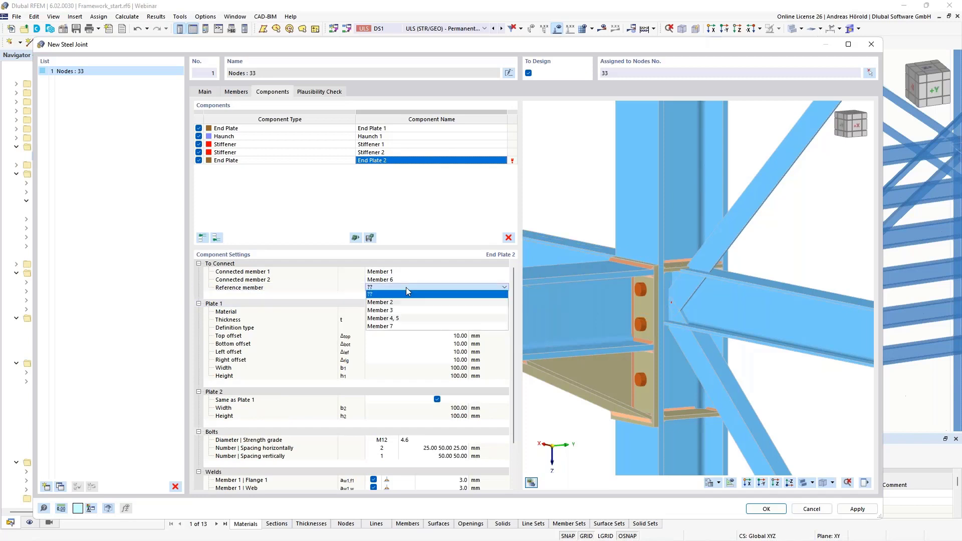
{"action": "left_click", "coordinate": [412, 319]}
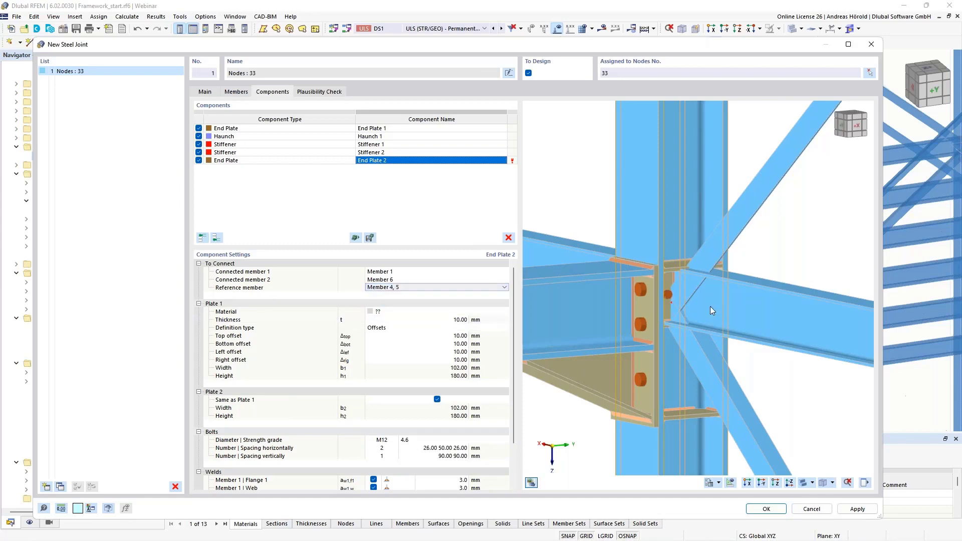
Assign material 1 - S235 to Plate 1 of End Plate 2.
{"action": "scroll", "coordinate": [705, 298], "scroll_direction": "up", "scroll_amount": 6}
{"action": "middle_click_drag", "start_coordinate": [790, 314], "coordinate": [755, 302]}
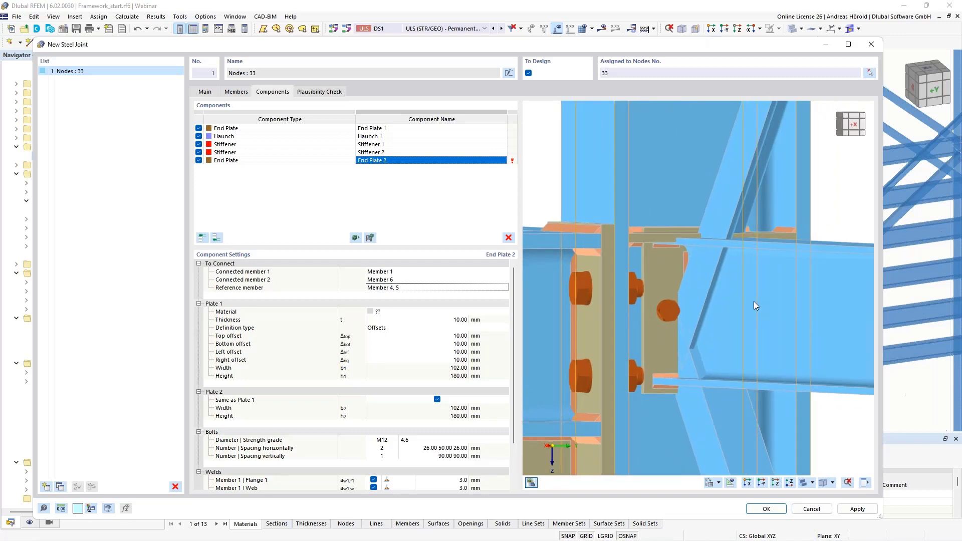
{"action": "left_click", "coordinate": [423, 312]}
{"action": "left_click", "coordinate": [422, 313]}
{"action": "left_click", "coordinate": [422, 319]}
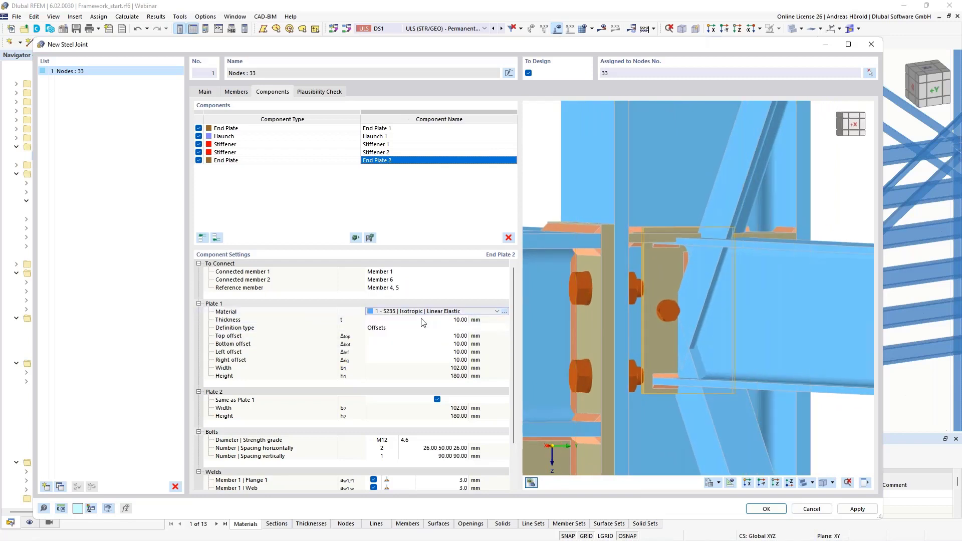
Set both the top offset and the bottom offset of Plate 1 in End Plate 2 to -20 mm.
{"action": "left_click", "coordinate": [454, 337]}
{"action": "left_click", "coordinate": [455, 337]}
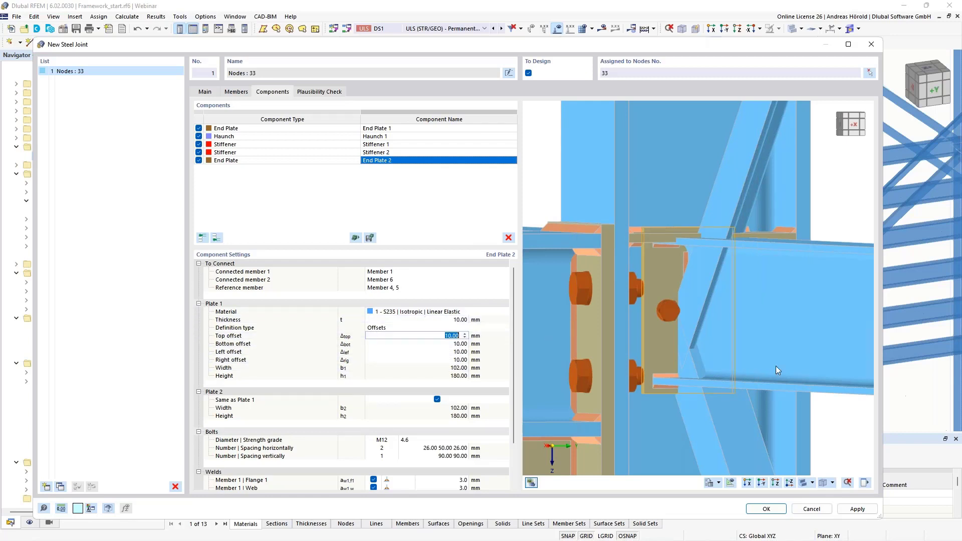
{"action": "type", "text": "-20"}
{"action": "key", "text": "Tab"}
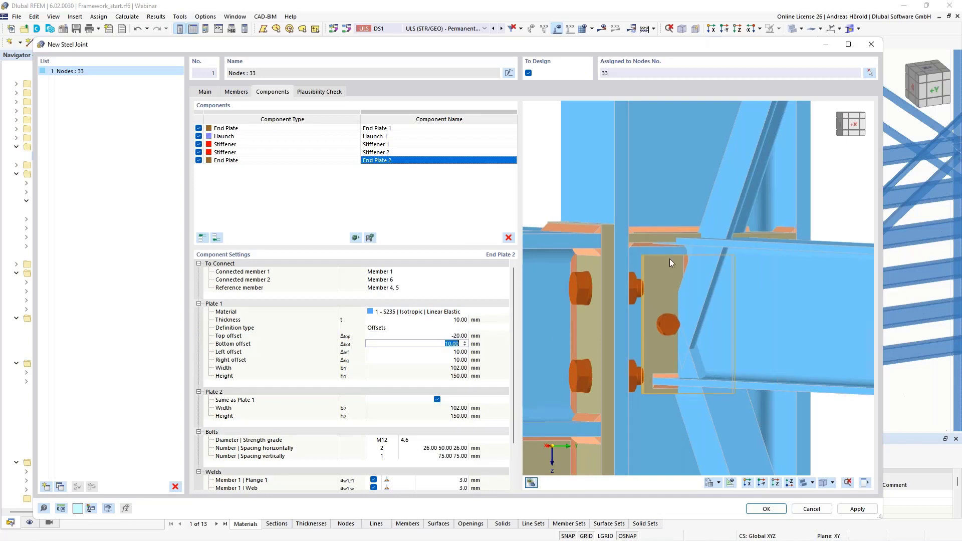
{"action": "scroll", "coordinate": [672, 257], "scroll_direction": "up", "scroll_amount": 4}
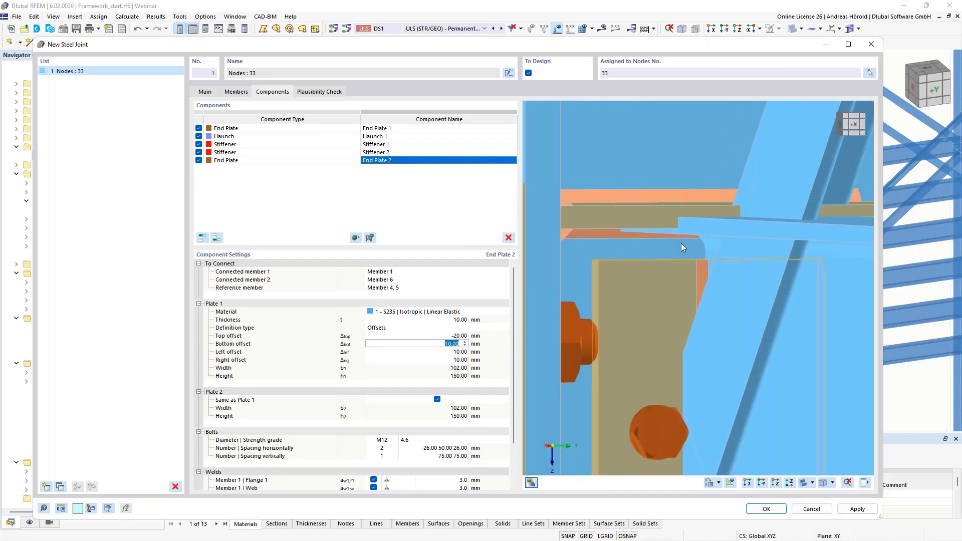
{"action": "scroll", "coordinate": [651, 285], "scroll_direction": "down", "scroll_amount": 2}
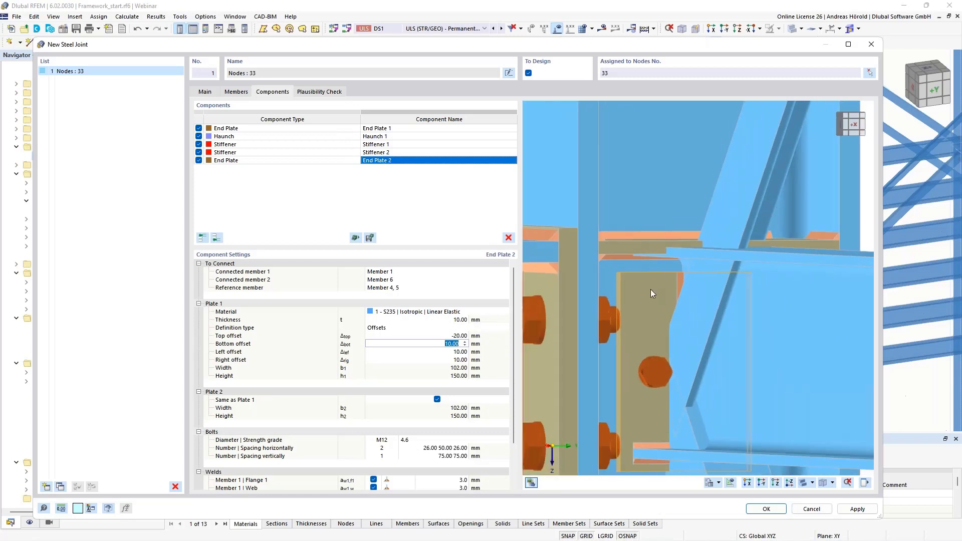
{"action": "scroll", "coordinate": [649, 311], "scroll_direction": "down", "scroll_amount": 2}
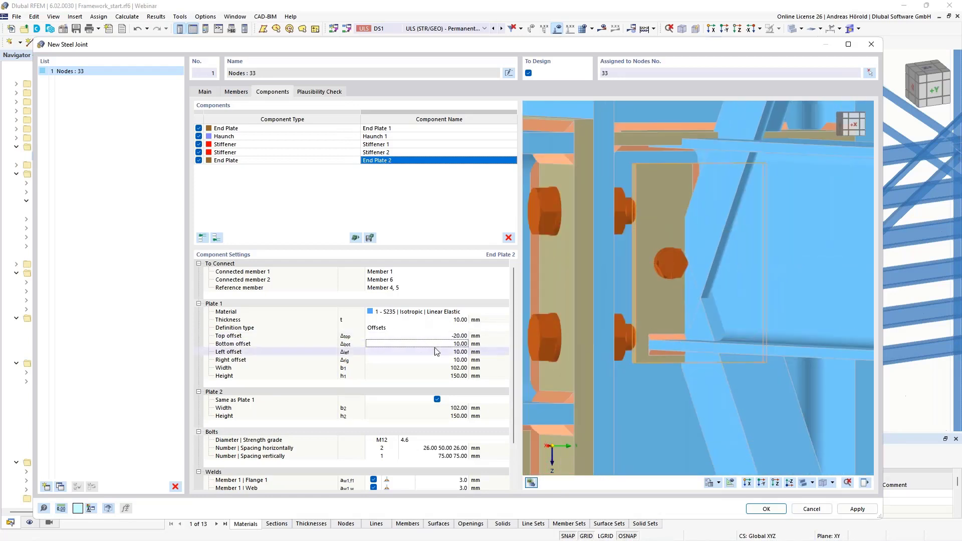
{"action": "type", "text": "-20"}
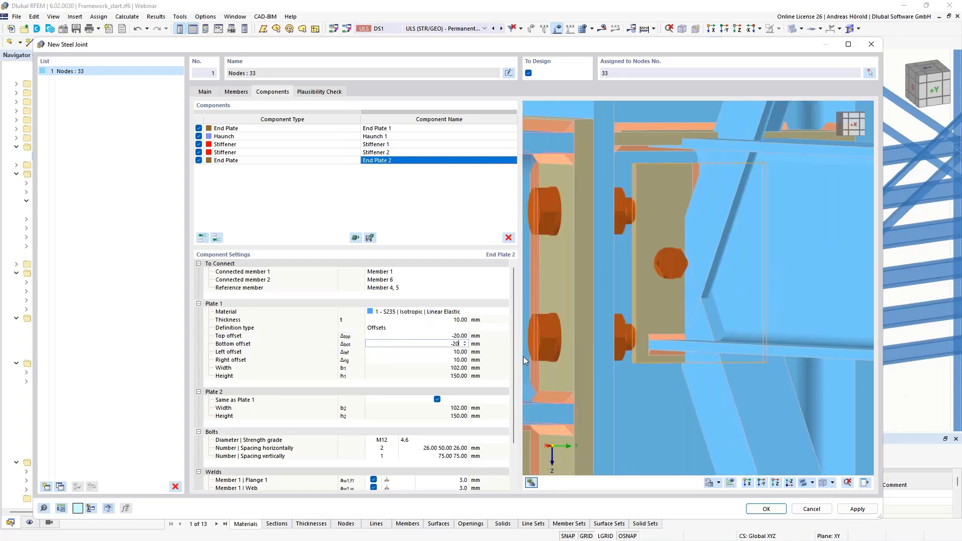
{"action": "key", "text": "Tab"}
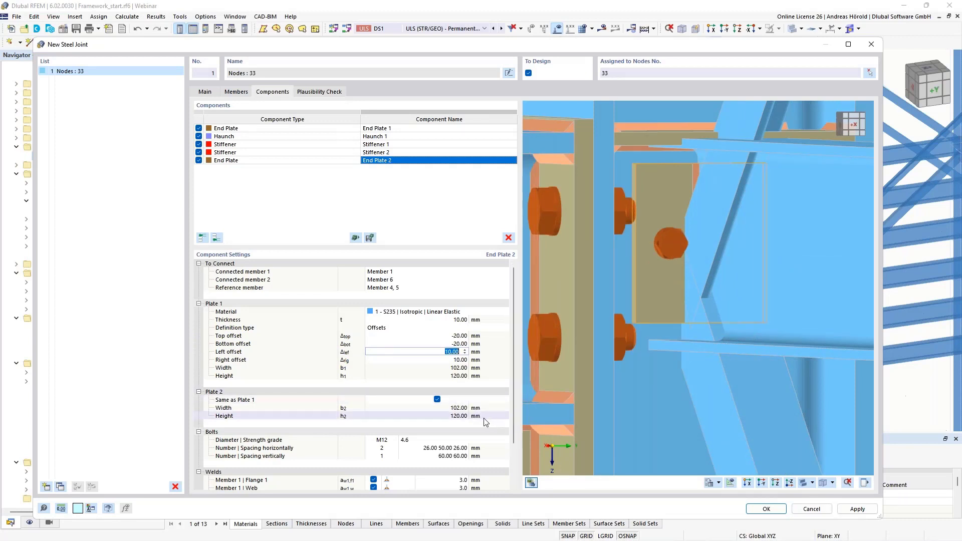
Set the horizontal edge distance of the bolts in End Plate 2 to 20 mm.
{"action": "scroll", "coordinate": [457, 423], "scroll_direction": "down", "scroll_amount": 2}
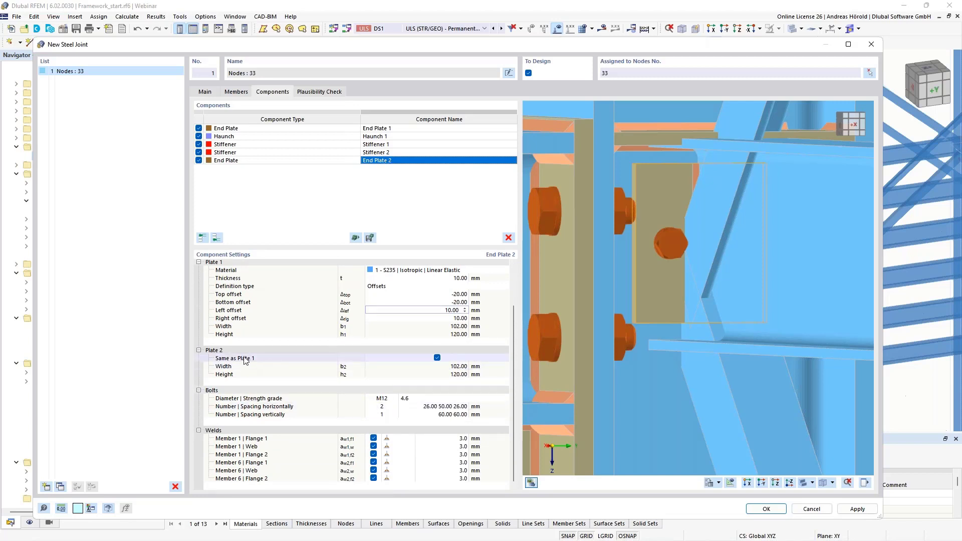
{"action": "scroll", "coordinate": [612, 348], "scroll_direction": "down", "scroll_amount": 4}
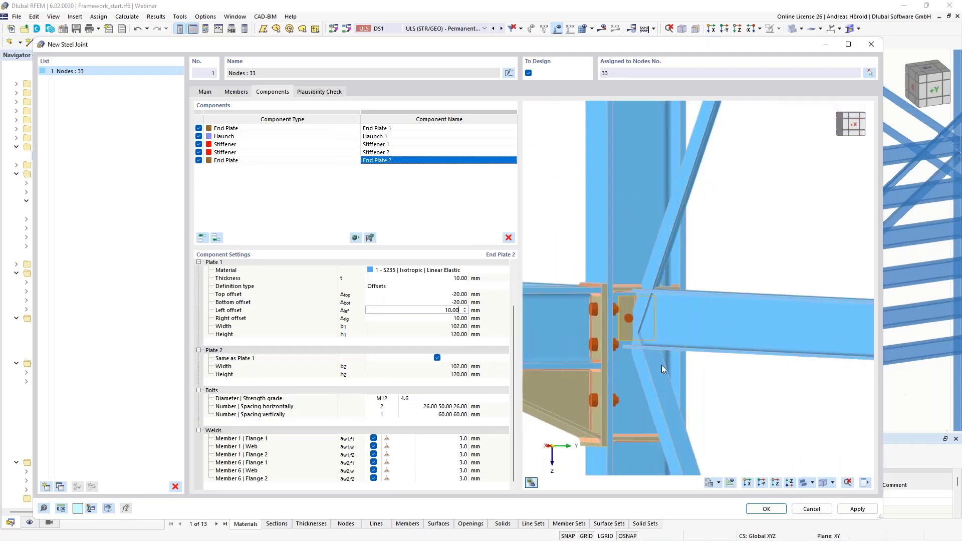
{"action": "middle_click_drag", "start_coordinate": [587, 368], "coordinate": [538, 376], "text": "ctrl"}
{"action": "scroll", "coordinate": [691, 349], "scroll_direction": "up", "scroll_amount": 6}
{"action": "middle_click_drag", "start_coordinate": [757, 404], "coordinate": [705, 367], "text": "ctrl"}
{"action": "scroll", "coordinate": [705, 367], "scroll_direction": "down", "scroll_amount": 5}
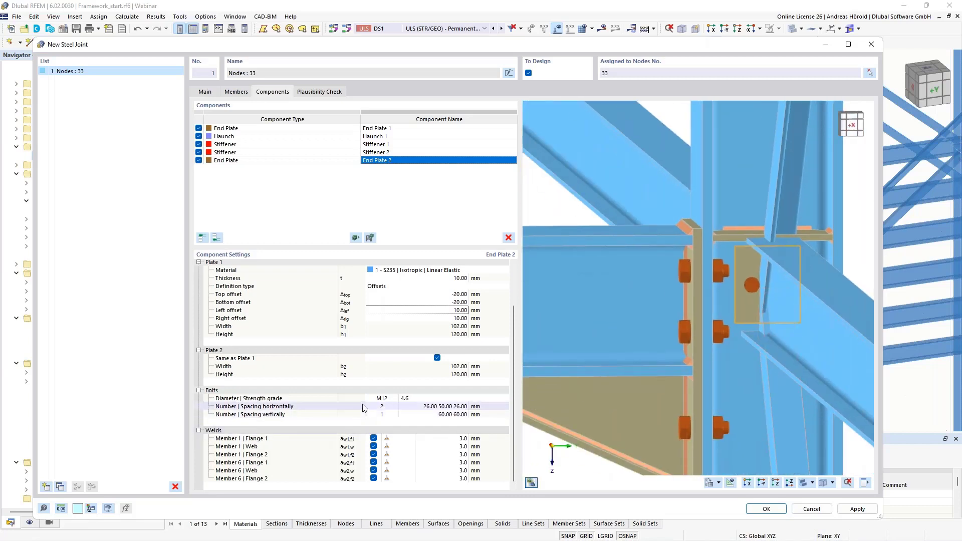
{"action": "left_click", "coordinate": [425, 407]}
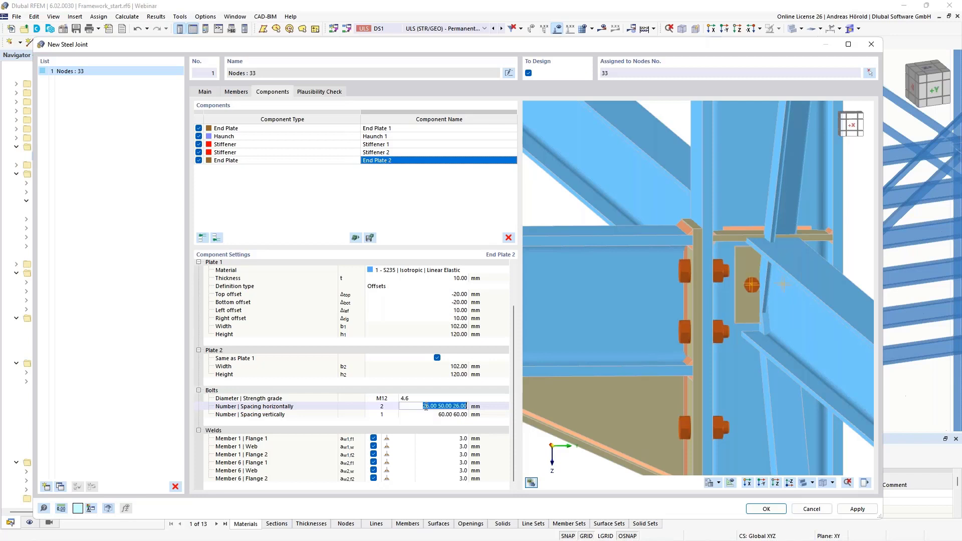
{"action": "type", "text": "20"}
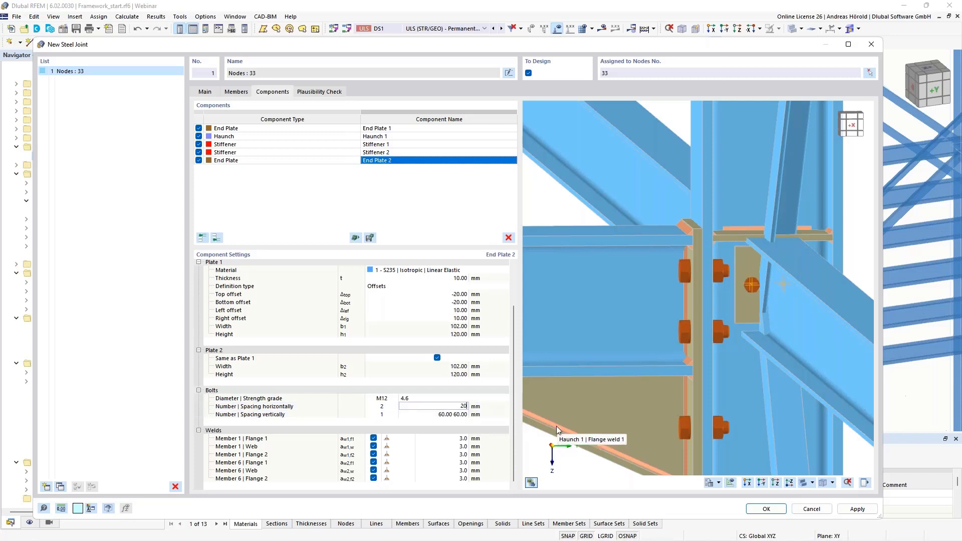
{"action": "key", "text": "Tab"}
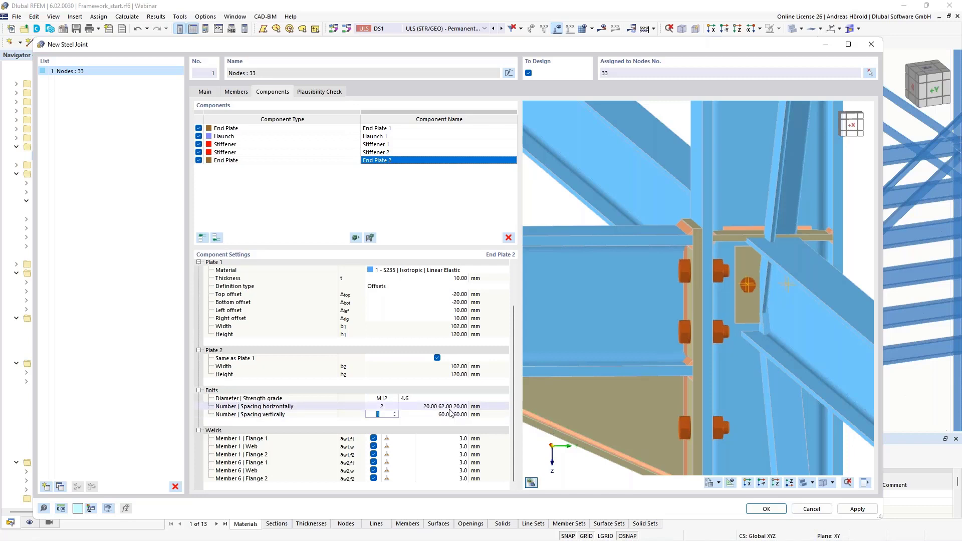
Arrange the bolts of End Plate 2 in 2 vertical rows with a vertical edge distance of 35 mm.
{"action": "scroll", "coordinate": [757, 306], "scroll_direction": "up", "scroll_amount": 4}
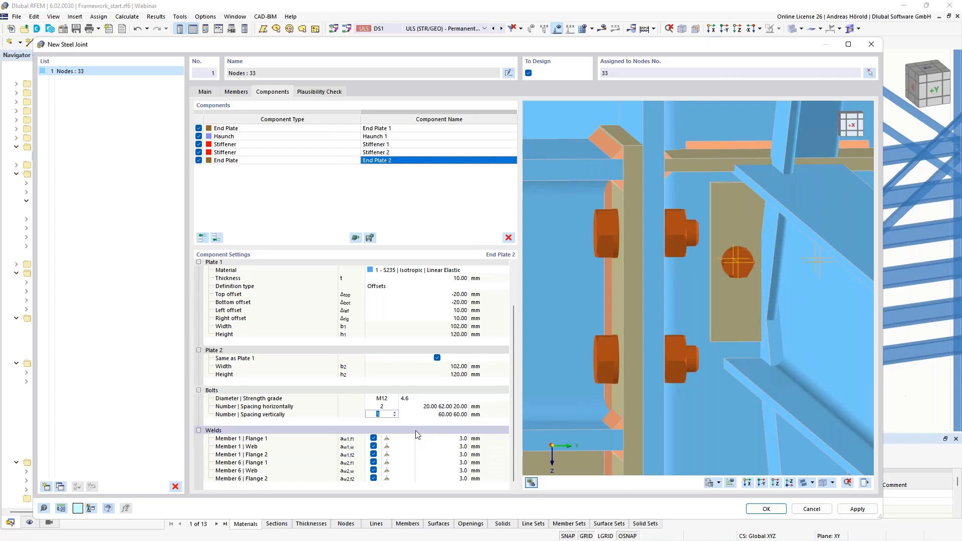
{"action": "left_click", "coordinate": [395, 415]}
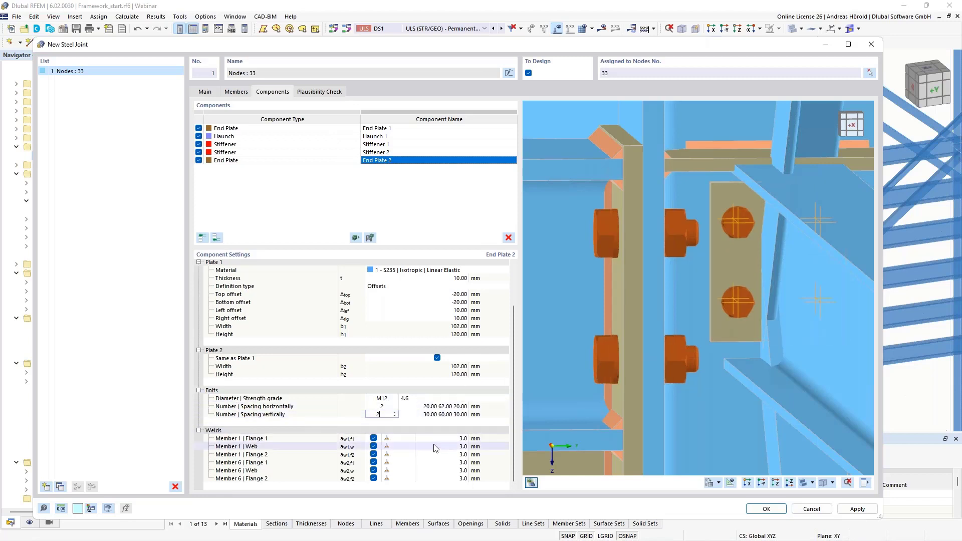
{"action": "key", "text": "Tab"}
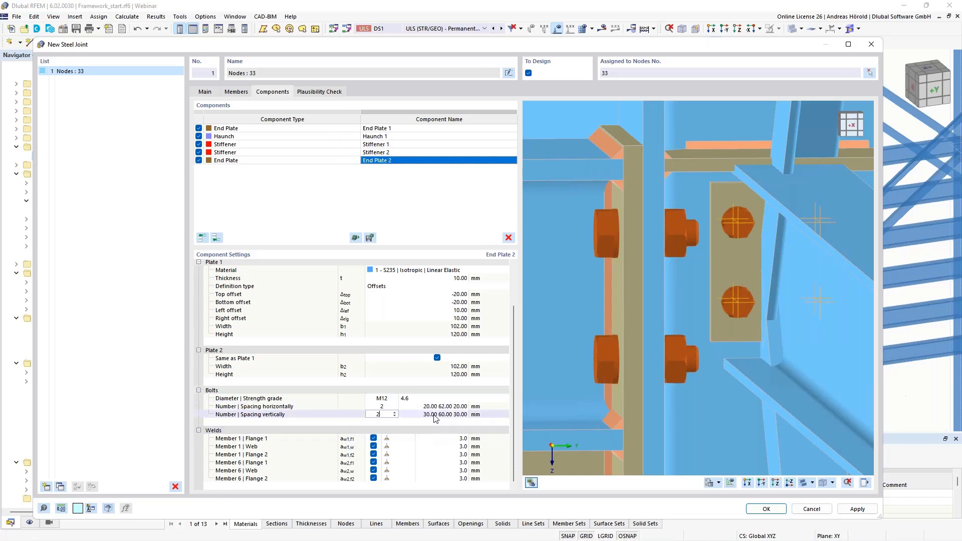
{"action": "type", "text": "35"}
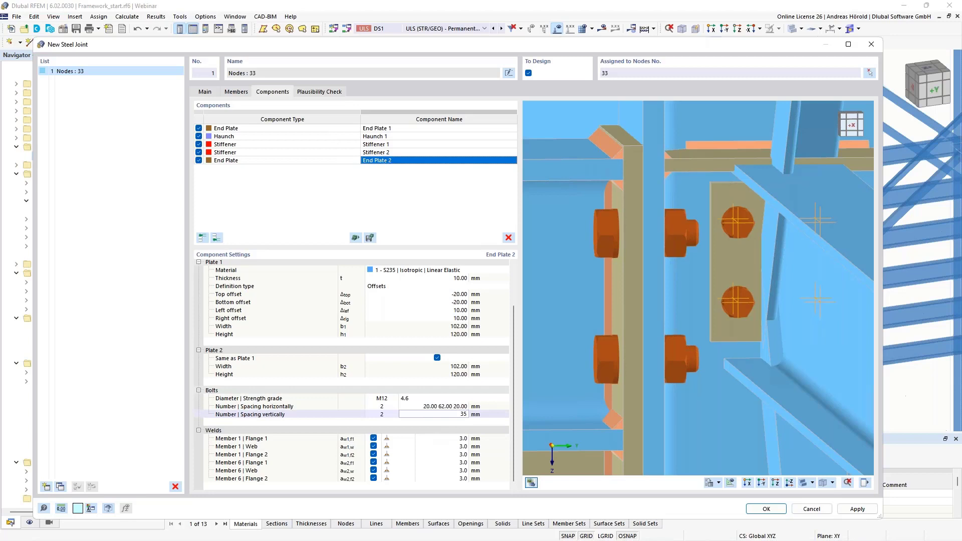
{"action": "key", "text": "Return"}
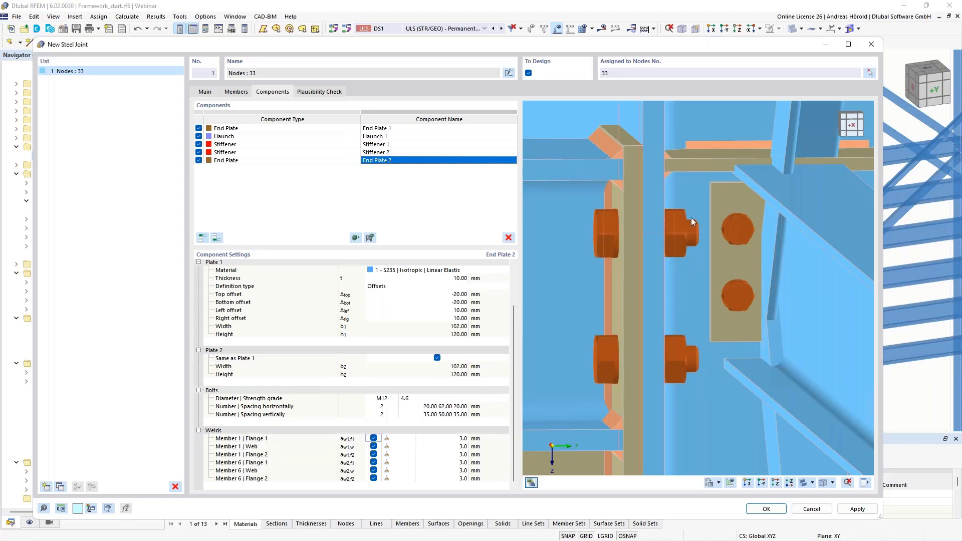
Deactivate the Flange 1 and Flange 2 welds of both Member 1 and Member 6 in End Plate 2.
{"action": "left_click", "coordinate": [374, 439]}
{"action": "left_click", "coordinate": [374, 455]}
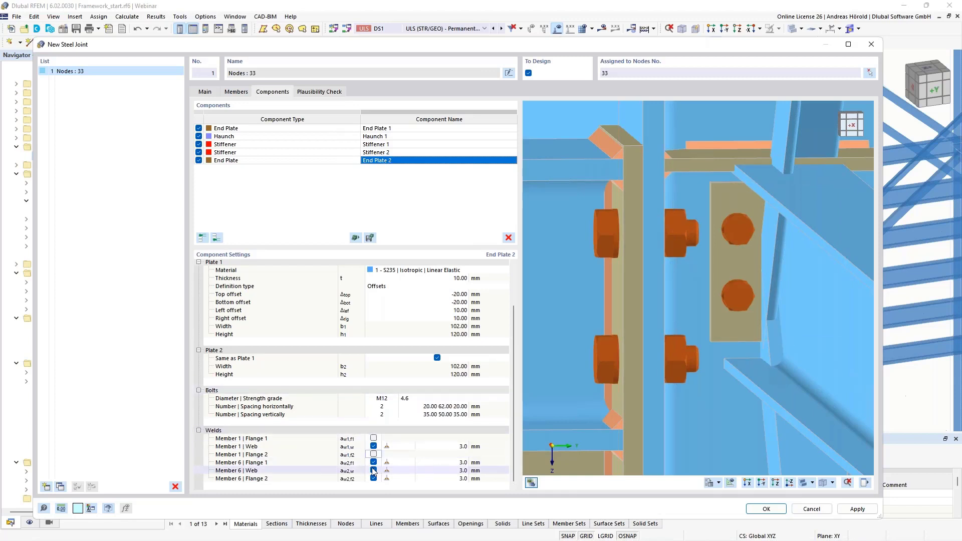
{"action": "left_click", "coordinate": [374, 462]}
{"action": "left_click", "coordinate": [374, 479]}
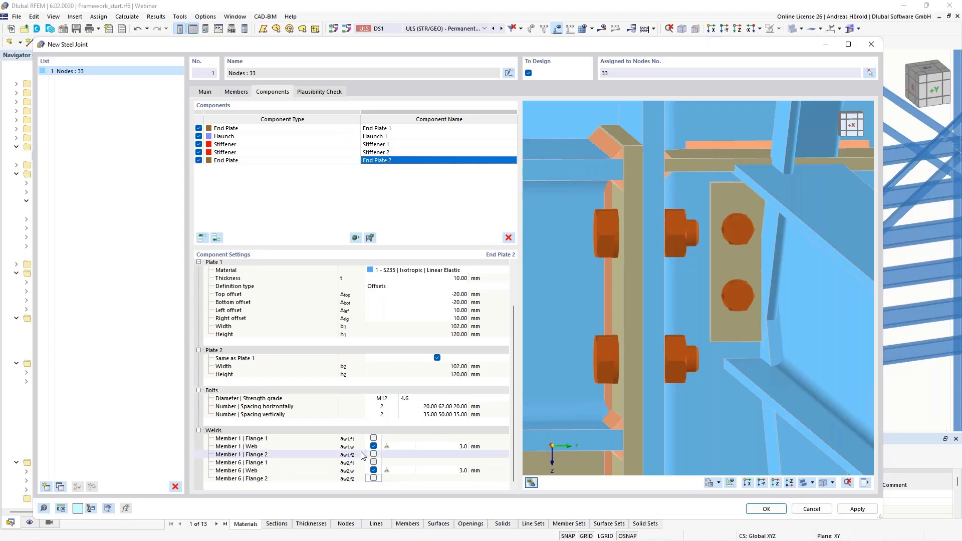
Define the web weld of Member 1 in End Plate 2 as a double fillet weld with a size of 4 mm.
{"action": "left_click", "coordinate": [397, 447]}
{"action": "left_click", "coordinate": [410, 446]}
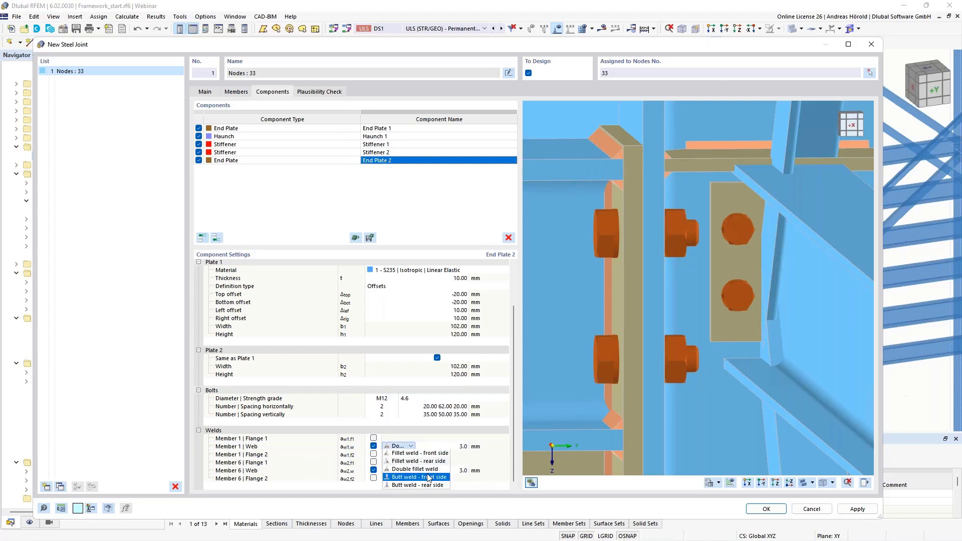
{"action": "left_click", "coordinate": [429, 469]}
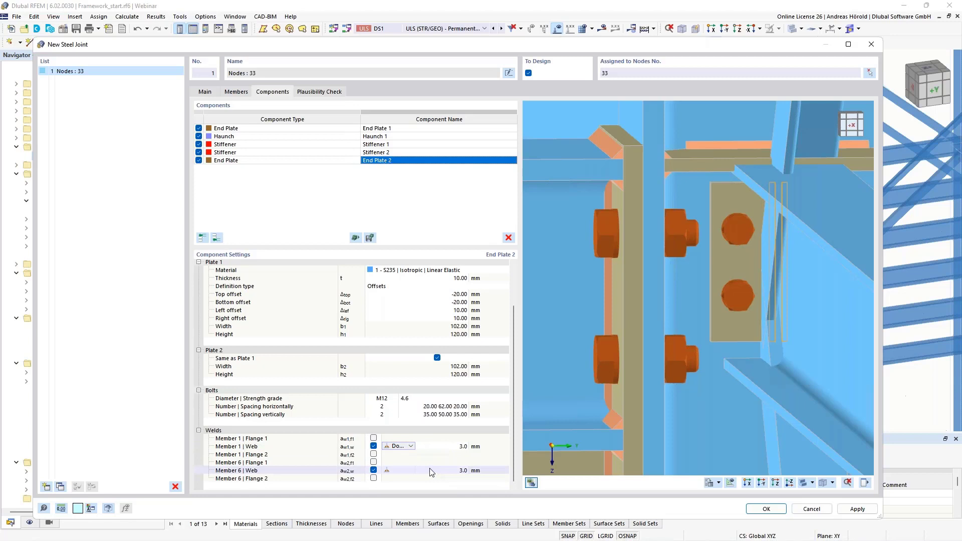
{"action": "left_click", "coordinate": [463, 447]}
{"action": "type", "text": "4"}
{"action": "key", "text": "Return"}
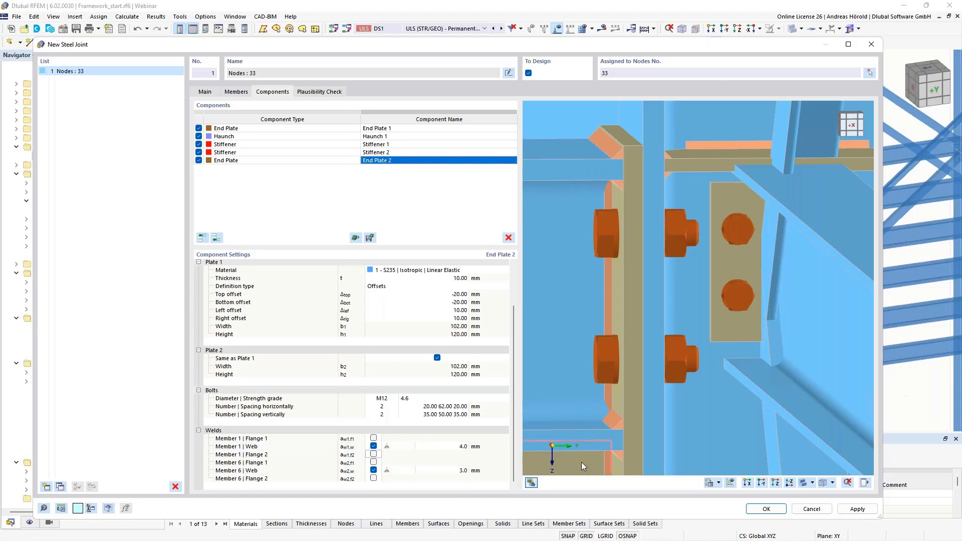
Set the web weld size of Member 6 in End Plate 2 to 4 mm.
{"action": "key", "text": "Down"}
{"action": "key", "text": "Down"}
{"action": "key", "text": "Down"}
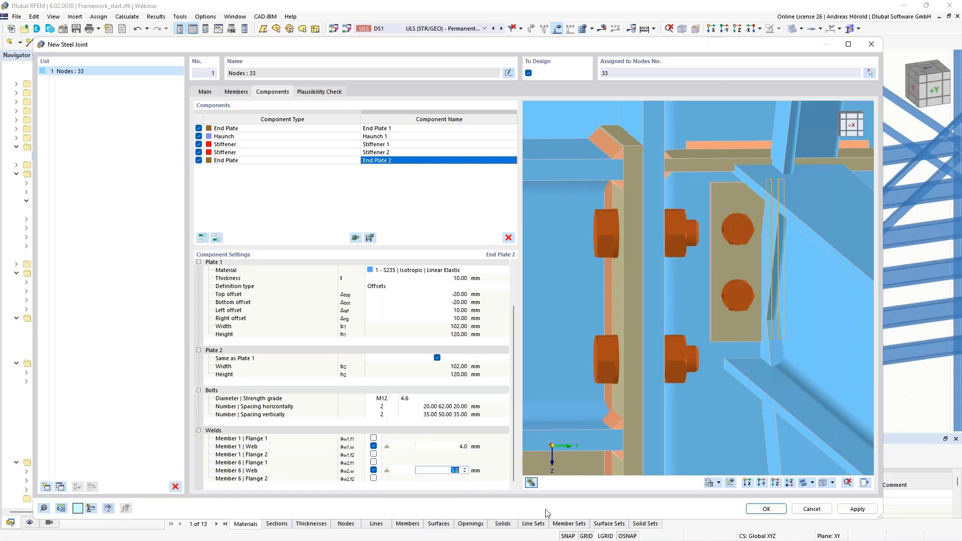
{"action": "key", "text": "Return"}
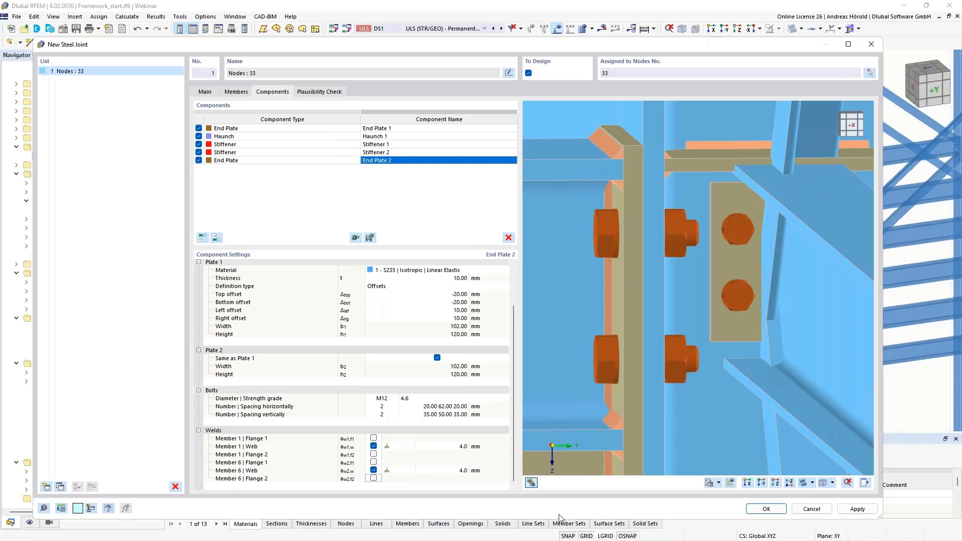
{"action": "scroll", "coordinate": [607, 358], "scroll_direction": "down", "scroll_amount": 3}
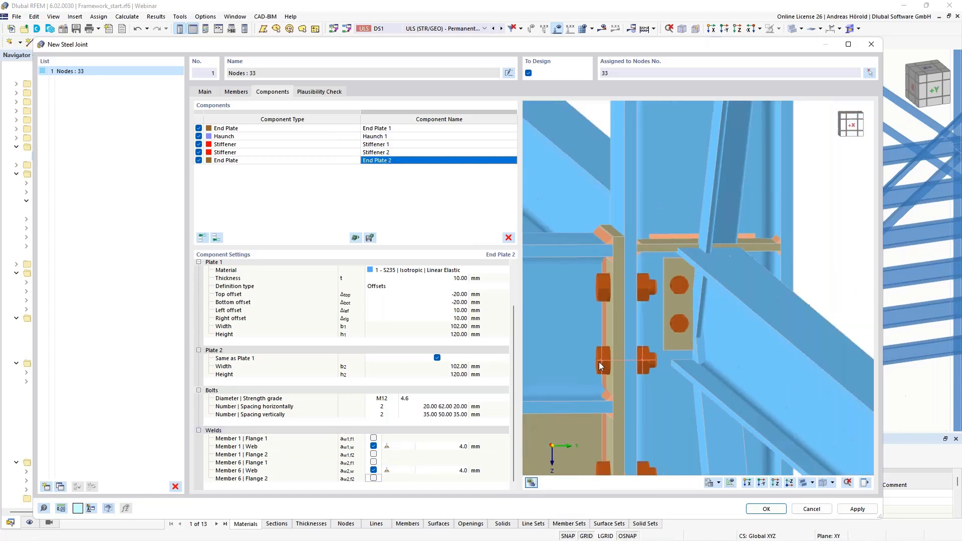
Examine the joint around the column and check where the top flange of Member 1 meets the upper stiffener.
{"action": "middle_click_drag", "start_coordinate": [599, 380], "coordinate": [705, 374], "text": "ctrl"}
{"action": "scroll", "coordinate": [765, 386], "scroll_direction": "down", "scroll_amount": 3}
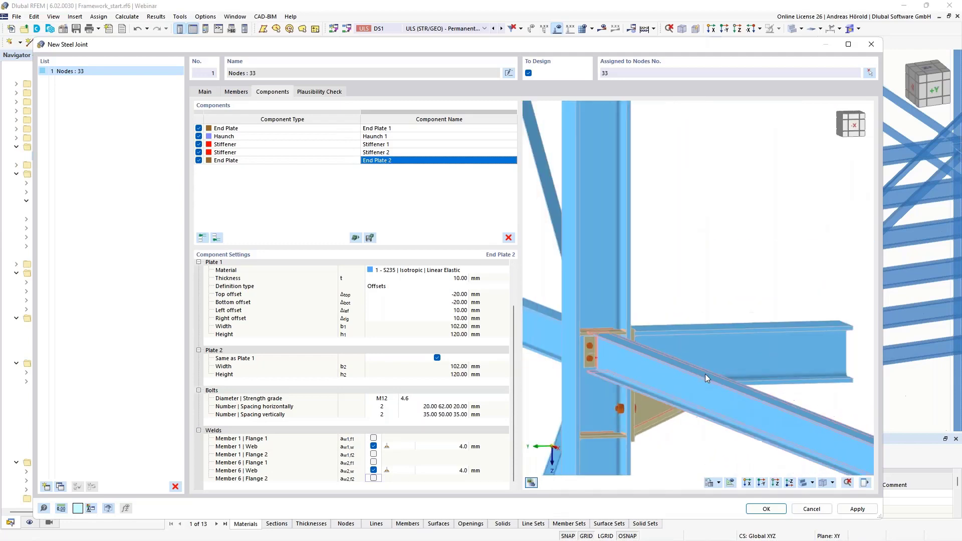
{"action": "middle_click_drag", "start_coordinate": [783, 369], "coordinate": [729, 395], "text": "ctrl"}
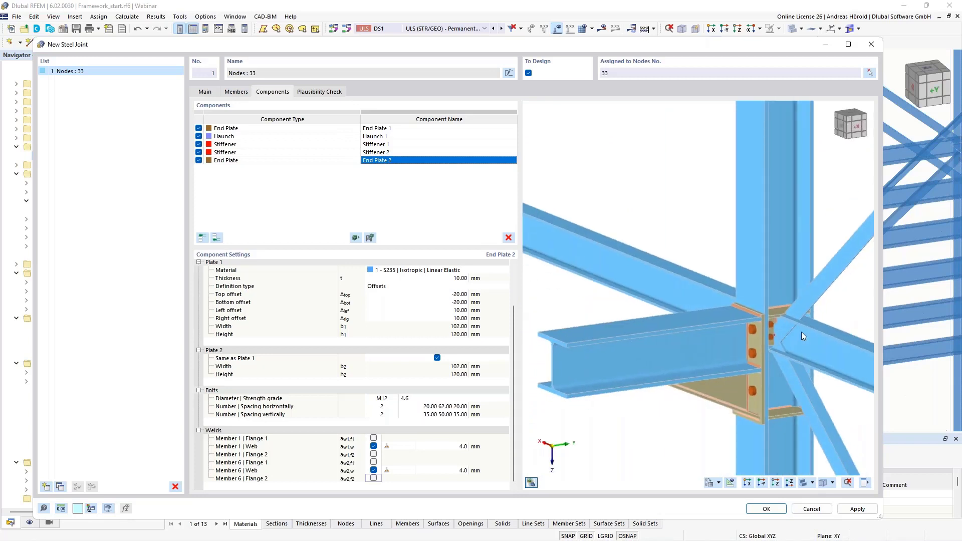
{"action": "scroll", "coordinate": [708, 359], "scroll_direction": "up", "scroll_amount": 3}
{"action": "middle_click_drag", "start_coordinate": [708, 360], "coordinate": [736, 347], "text": "ctrl"}
{"action": "scroll", "coordinate": [736, 347], "scroll_direction": "up", "scroll_amount": 3}
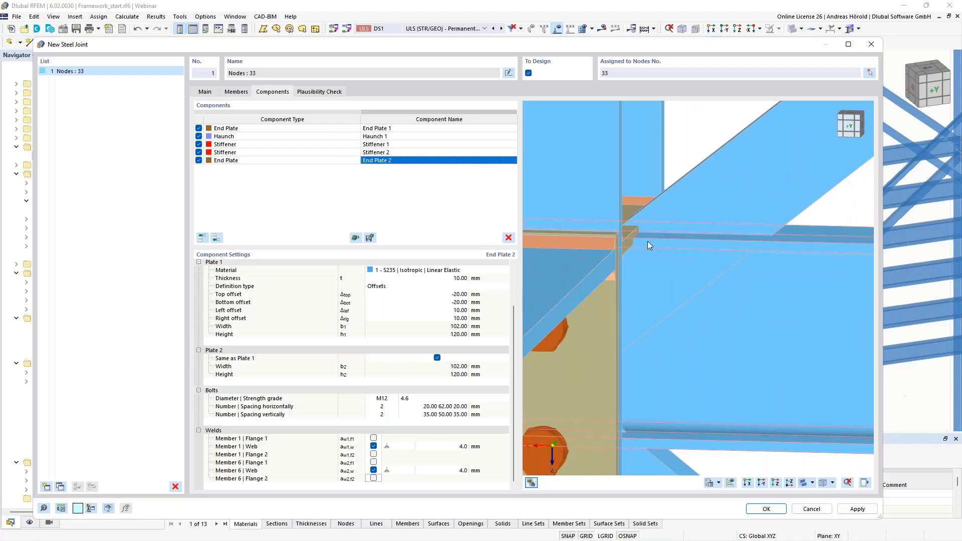
{"action": "middle_click_drag", "start_coordinate": [711, 291], "coordinate": [684, 296]}
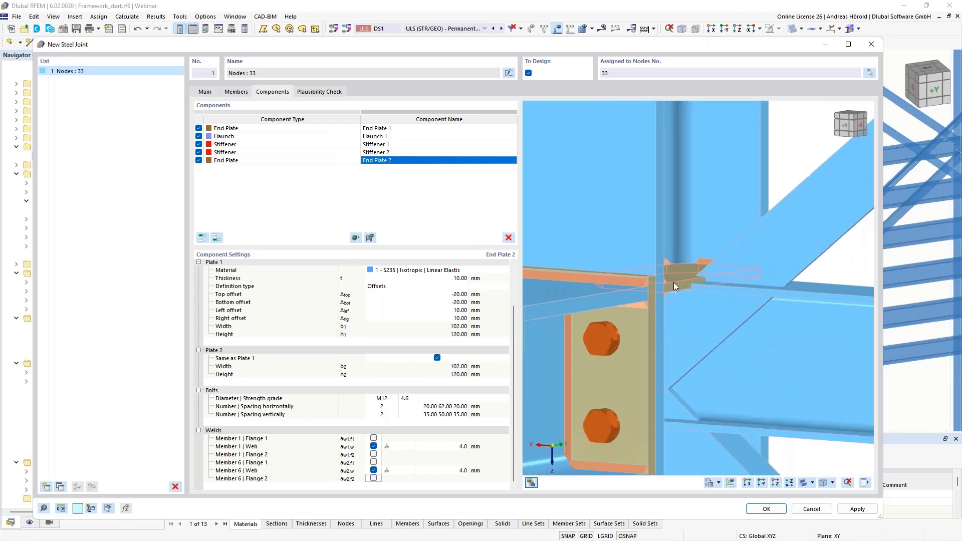
{"action": "middle_click_drag", "start_coordinate": [674, 281], "coordinate": [752, 373]}
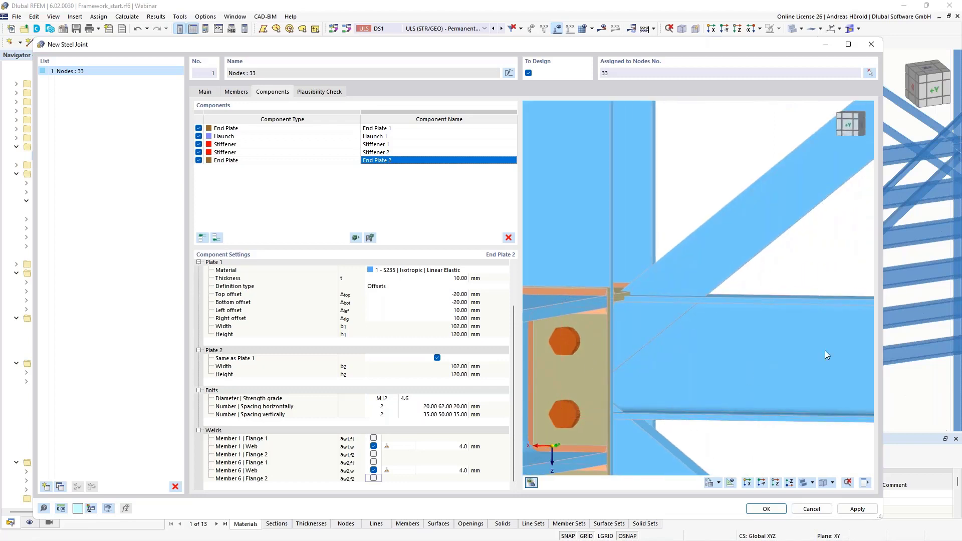
Open the display options of the joint preview and hide Member 7 to expose the end of Member 1.
{"action": "left_click", "coordinate": [866, 484]}
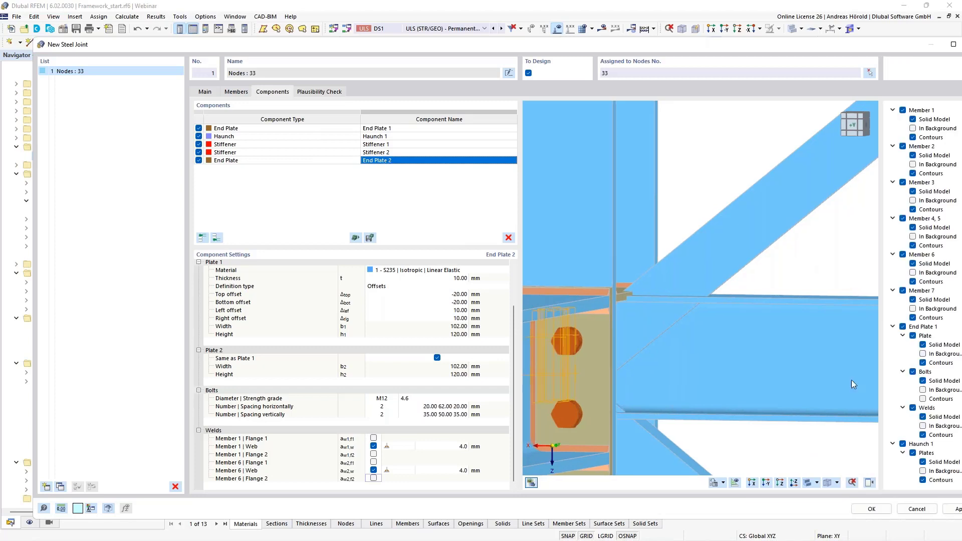
{"action": "left_click_drag", "start_coordinate": [830, 46], "coordinate": [790, 42]}
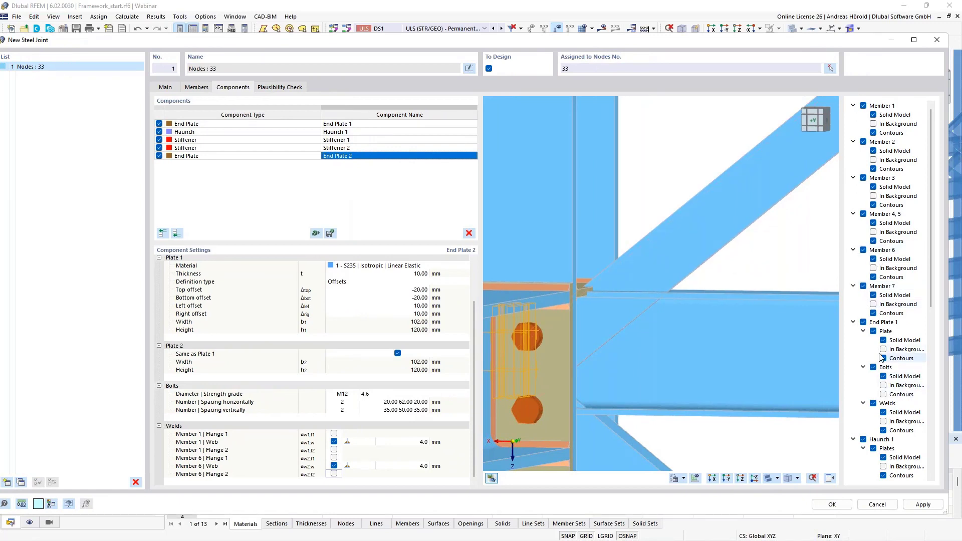
{"action": "left_click", "coordinate": [863, 287]}
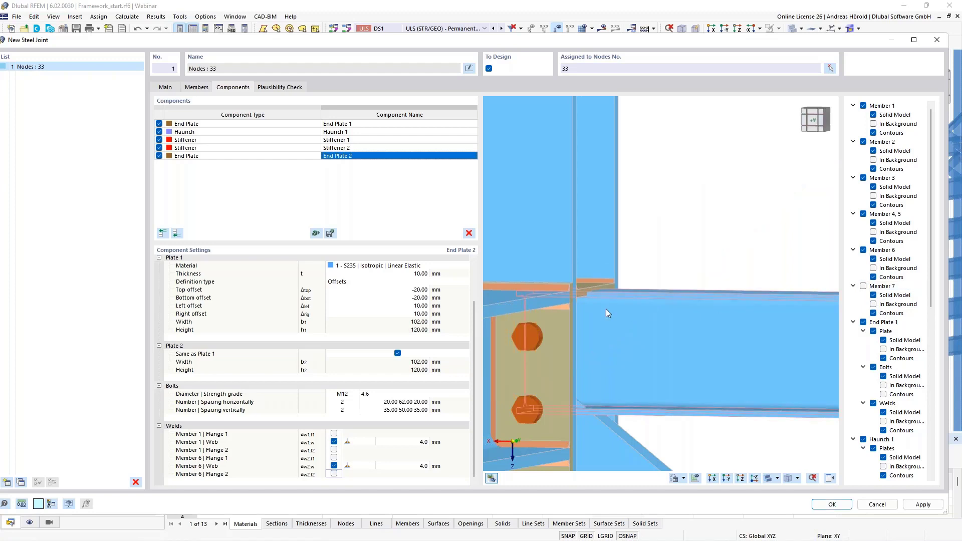
{"action": "scroll", "coordinate": [606, 309], "scroll_direction": "up", "scroll_amount": 5}
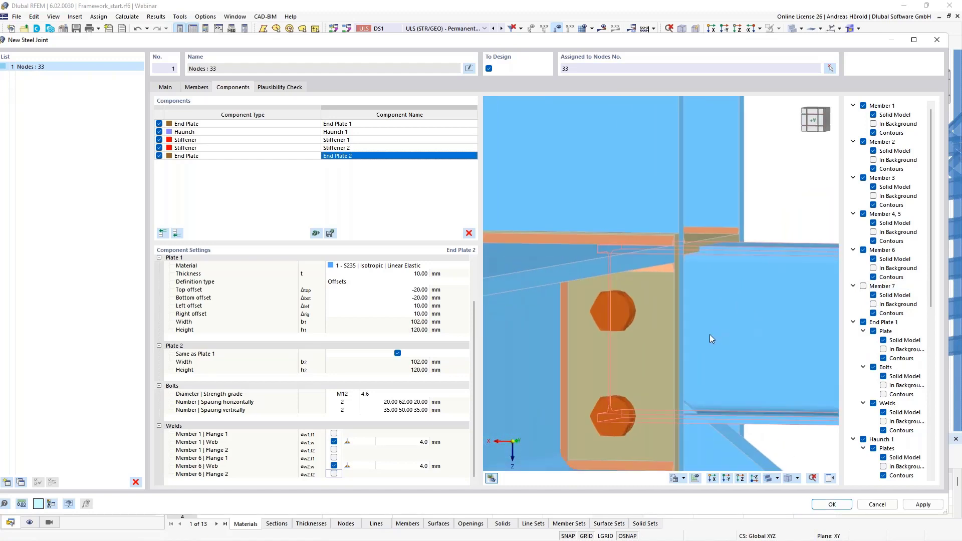
{"action": "middle_click_drag", "start_coordinate": [710, 335], "coordinate": [689, 344]}
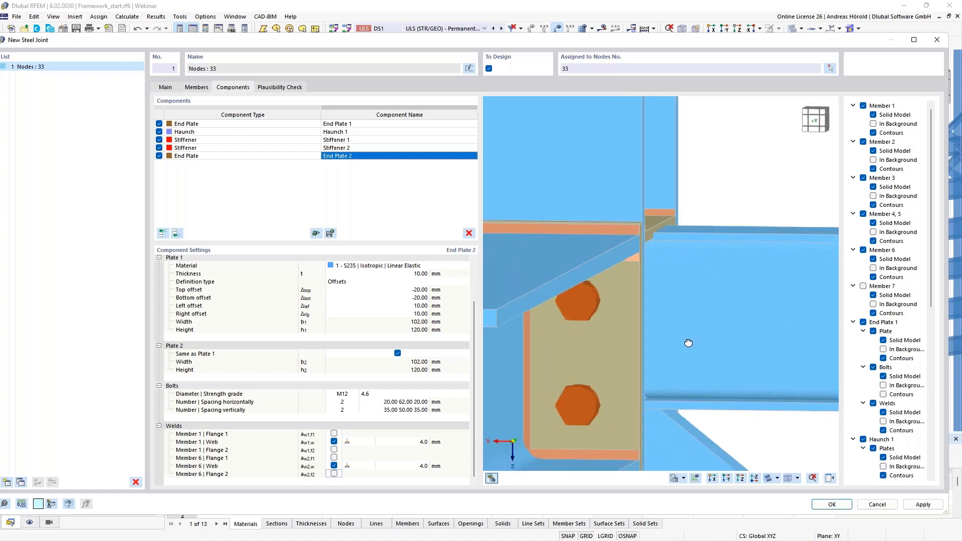
Insert a Member Cut component at the end of the component list with Member 1 as the member to cut.
{"action": "left_click", "coordinate": [177, 233]}
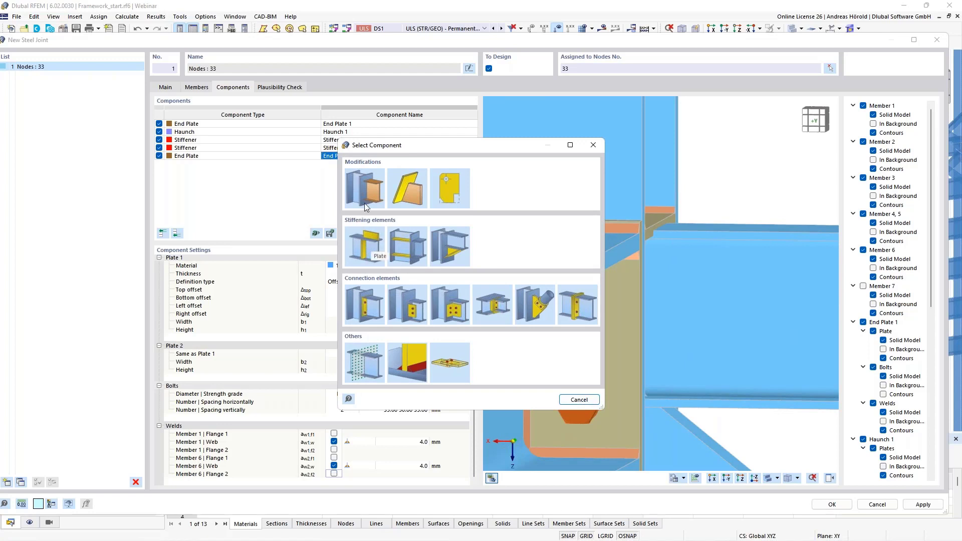
{"action": "left_click", "coordinate": [365, 185]}
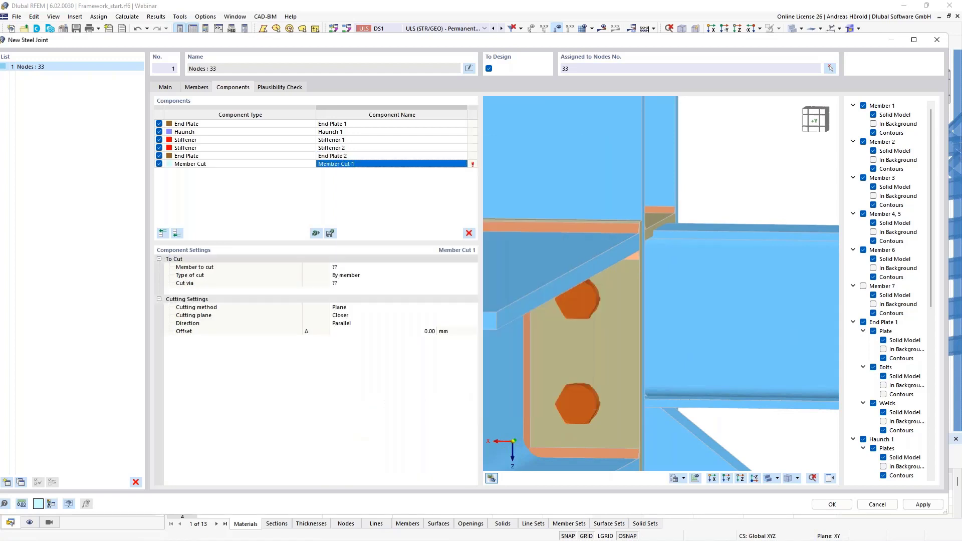
{"action": "left_click", "coordinate": [348, 267]}
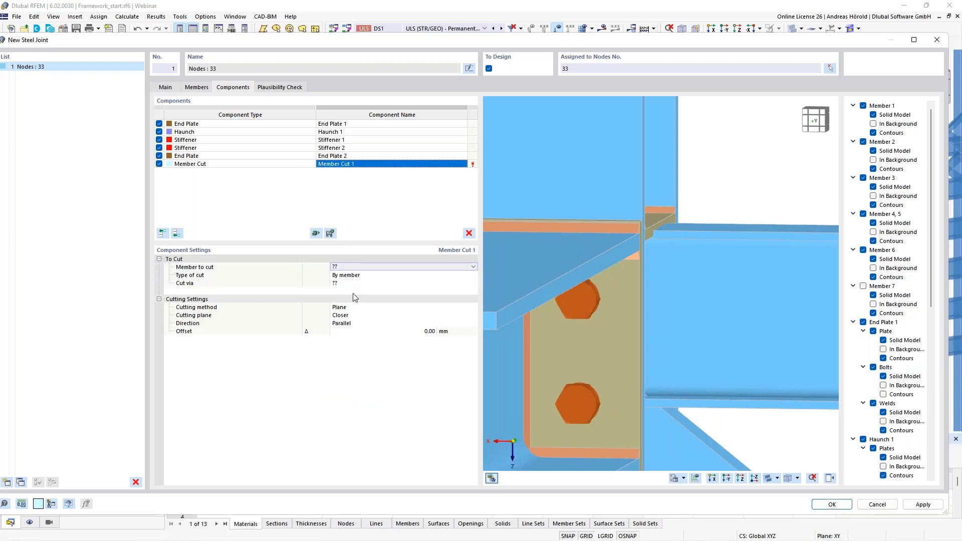
{"action": "left_click", "coordinate": [359, 267]}
{"action": "left_click", "coordinate": [362, 283]}
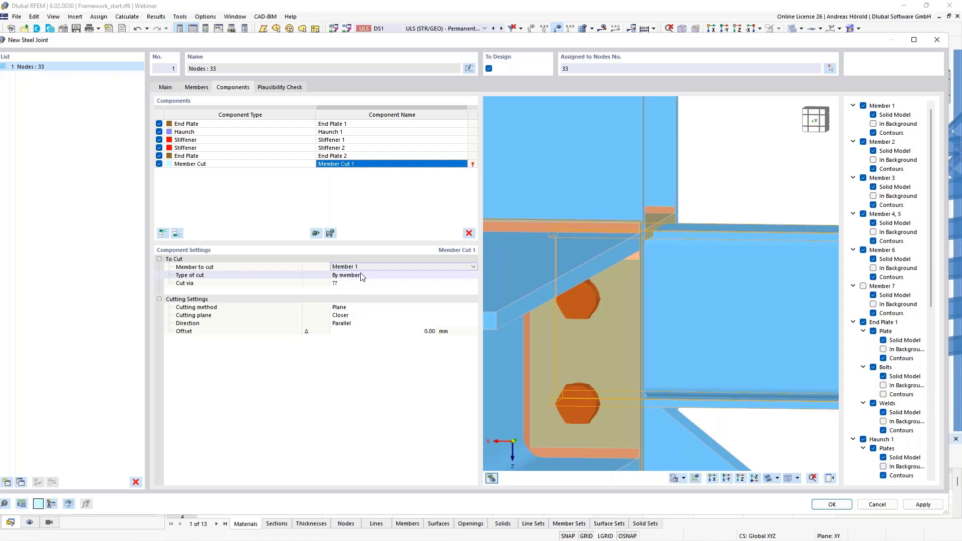
Set the type of cut for Member 1 to By plate, cutting via Stiffener 1 | Plate 1.
{"action": "left_click", "coordinate": [362, 277]}
{"action": "left_click", "coordinate": [363, 279]}
{"action": "left_click", "coordinate": [365, 299]}
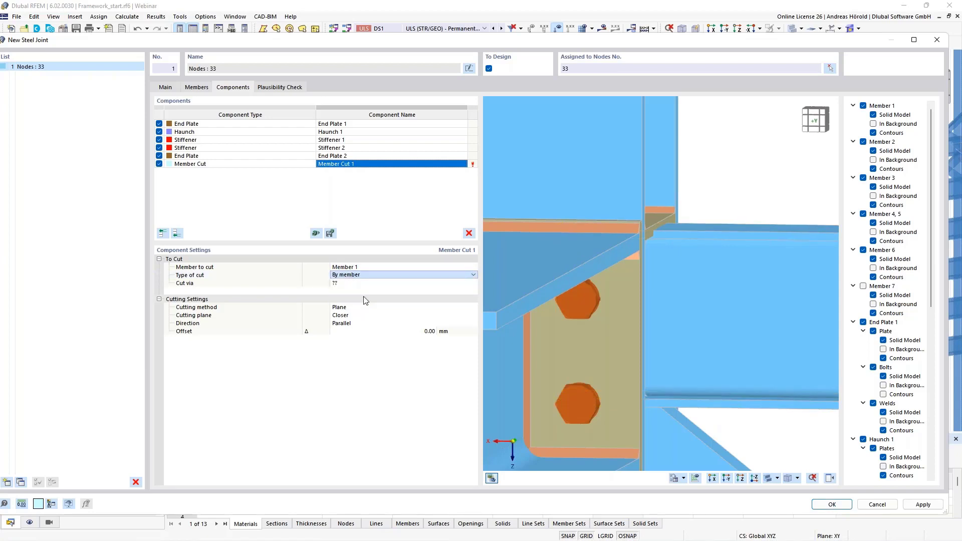
{"action": "left_click", "coordinate": [359, 284]}
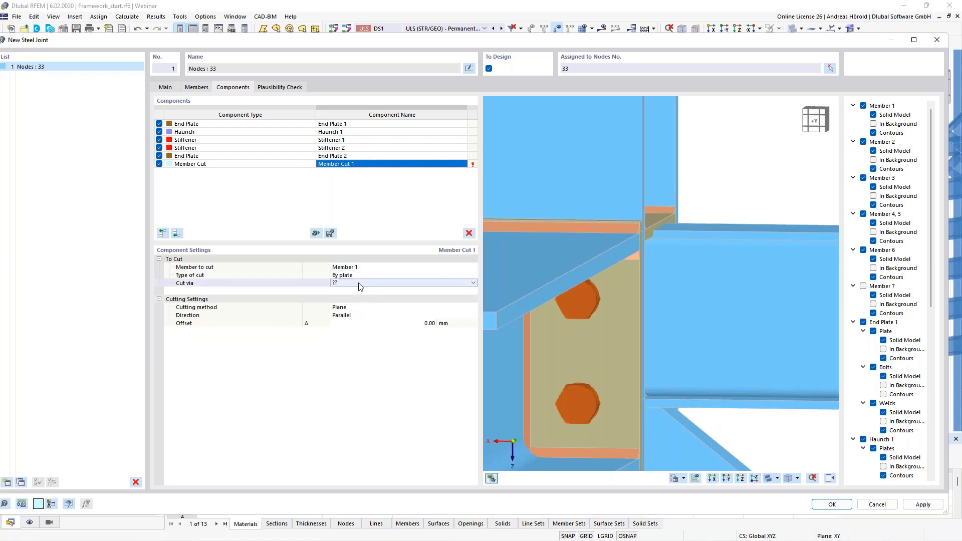
{"action": "left_click", "coordinate": [359, 283]}
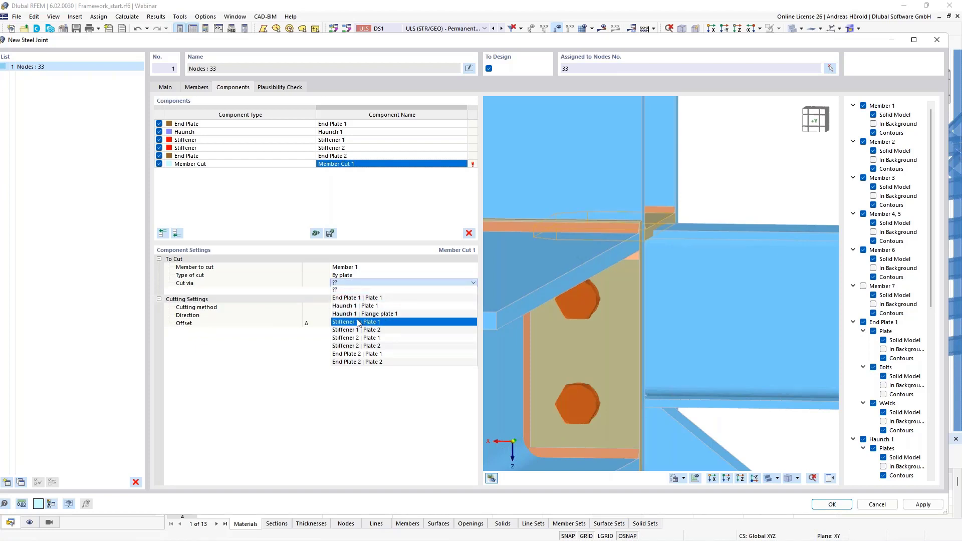
{"action": "left_click", "coordinate": [392, 326]}
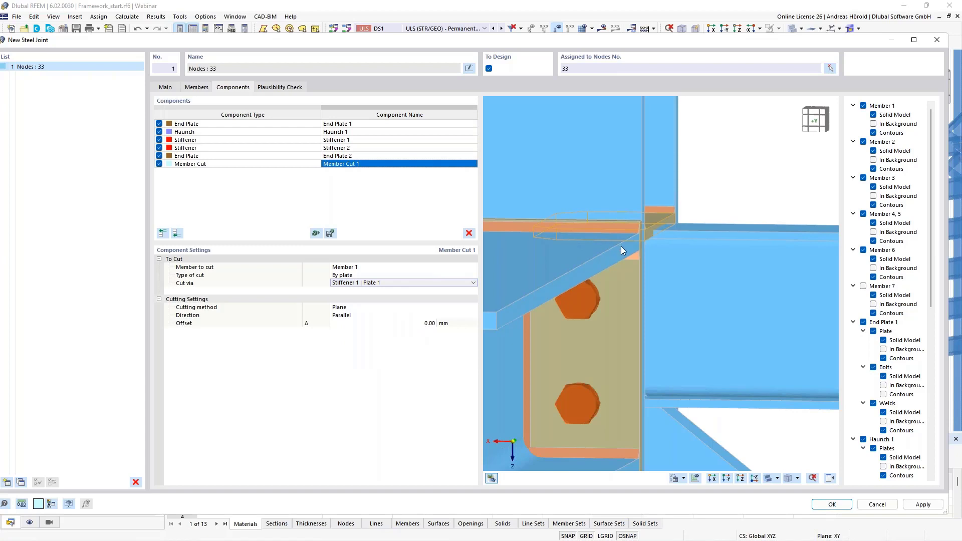
Set the cutting method of Member Cut 1 to Surface with an offset of 15 mm.
{"action": "left_click", "coordinate": [366, 311]}
{"action": "left_click", "coordinate": [365, 311]}
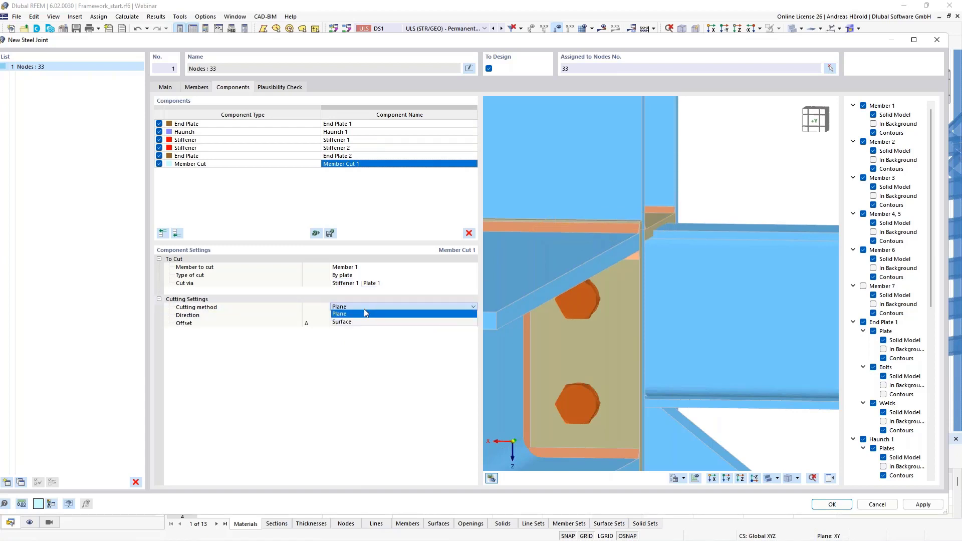
{"action": "left_click", "coordinate": [364, 318]}
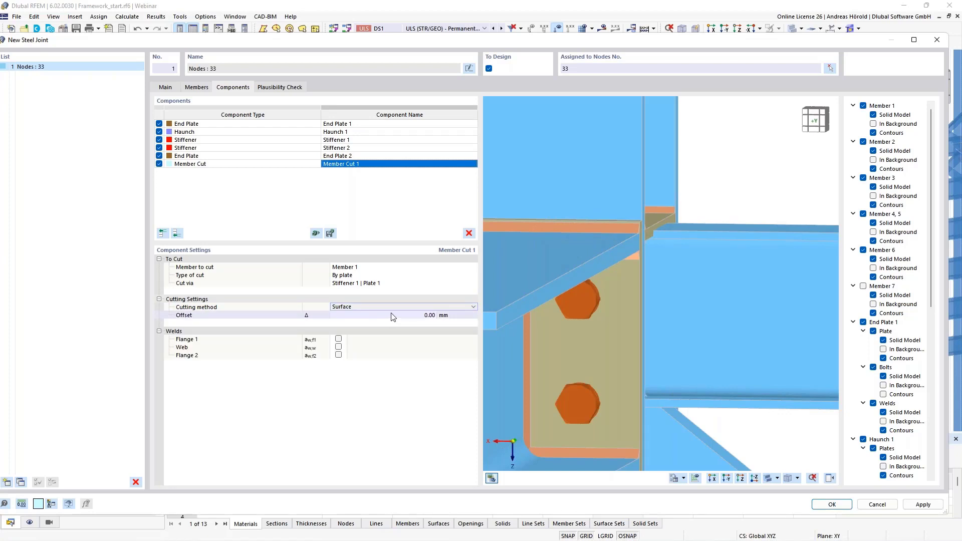
{"action": "left_click", "coordinate": [418, 315]}
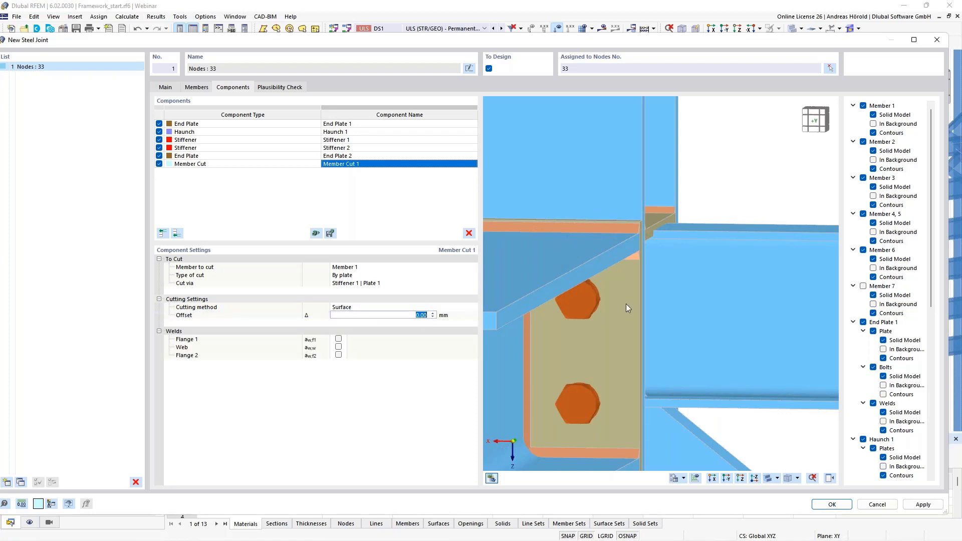
{"action": "type", "text": "15"}
{"action": "key", "text": "Return"}
{"action": "scroll", "coordinate": [677, 270], "scroll_direction": "up", "scroll_amount": 6}
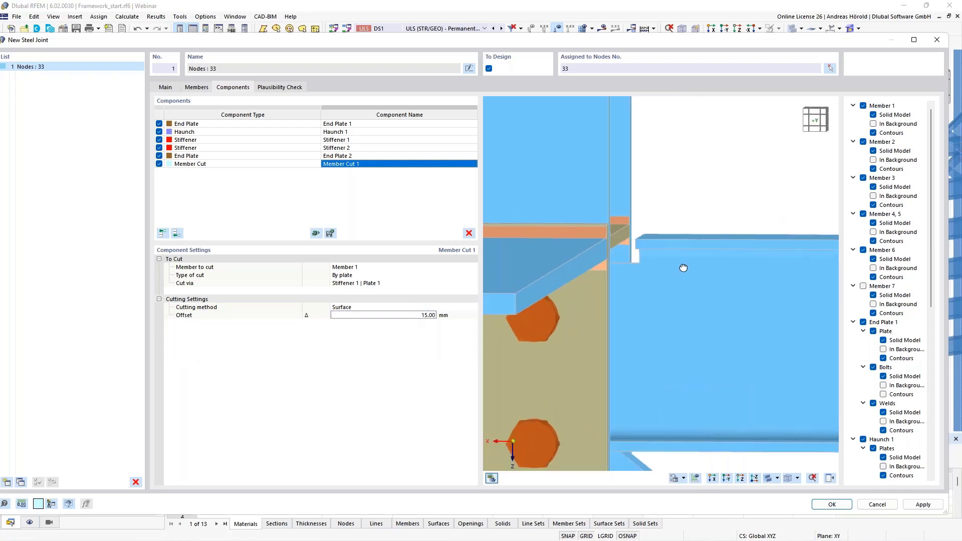
{"action": "scroll", "coordinate": [639, 275], "scroll_direction": "up", "scroll_amount": 1}
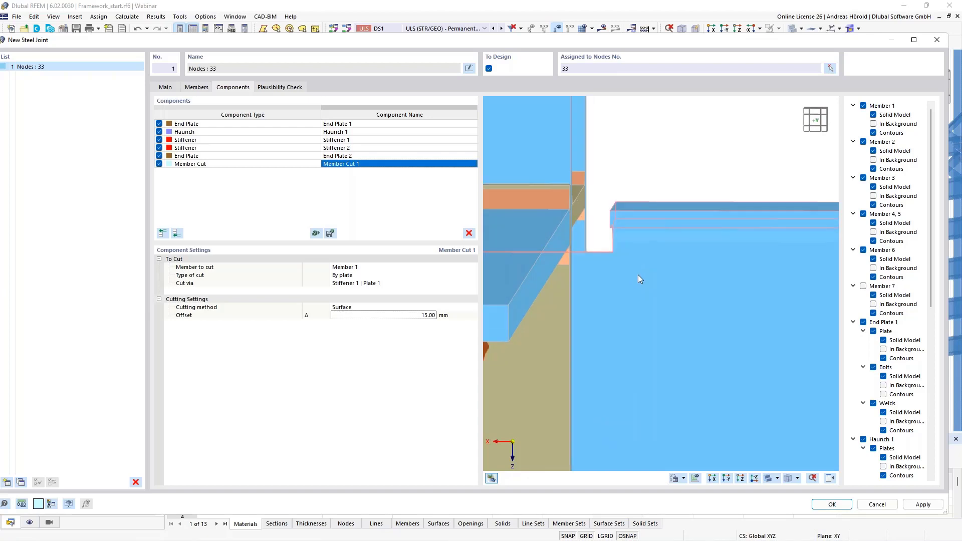
{"action": "middle_click_drag", "start_coordinate": [639, 275], "coordinate": [719, 296]}
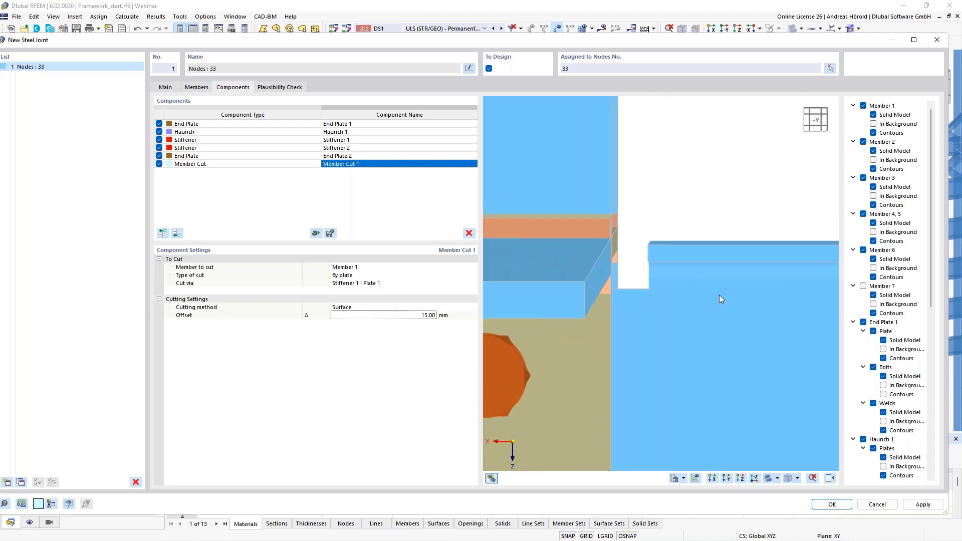
Copy Member Cut 1 to the end of the component list.
{"action": "scroll", "coordinate": [702, 291], "scroll_direction": "down", "scroll_amount": 3}
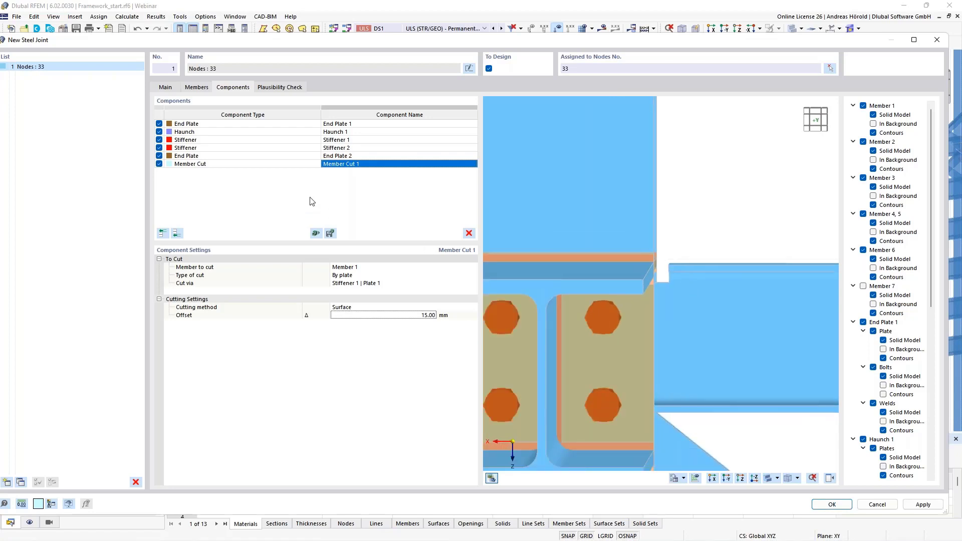
{"action": "middle_click_drag", "start_coordinate": [620, 281], "coordinate": [689, 303]}
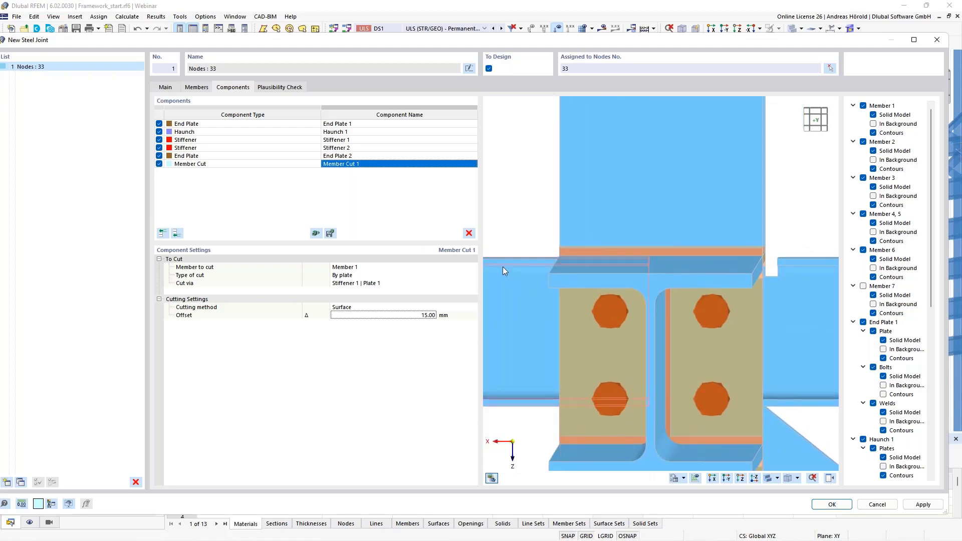
{"action": "right_click", "coordinate": [351, 166]}
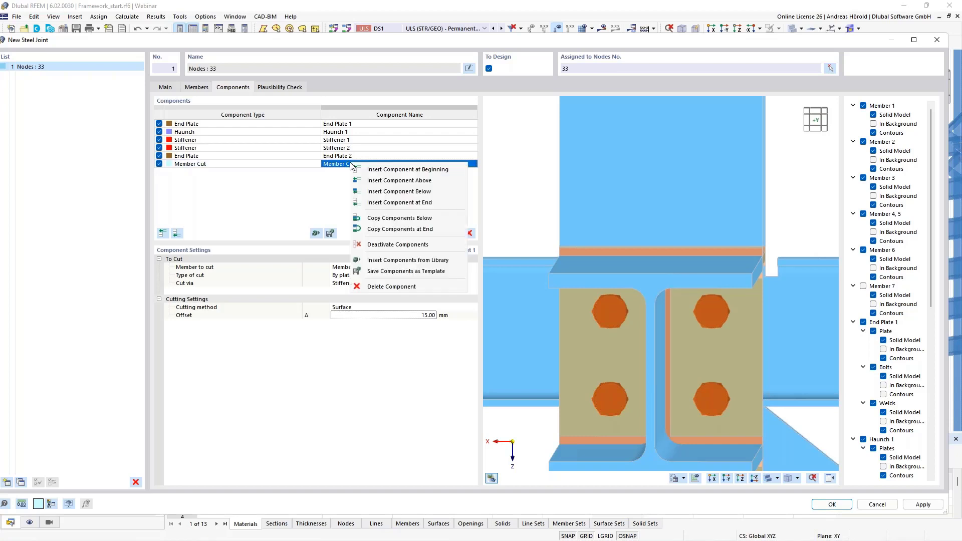
{"action": "left_click", "coordinate": [417, 229]}
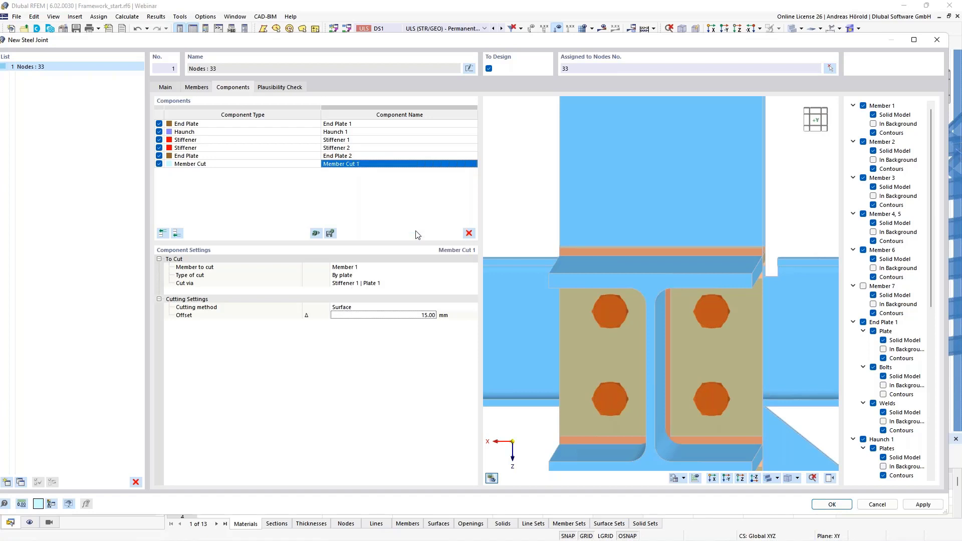
Set the copied member cut to trim Member 6 via Stiffener 1 | Plate 2.
{"action": "left_click", "coordinate": [360, 268]}
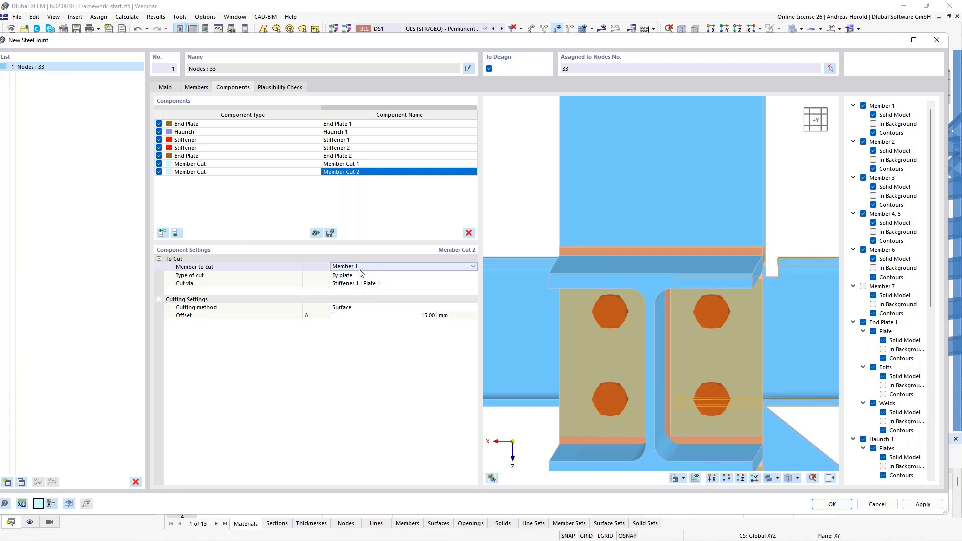
{"action": "left_click", "coordinate": [360, 268]}
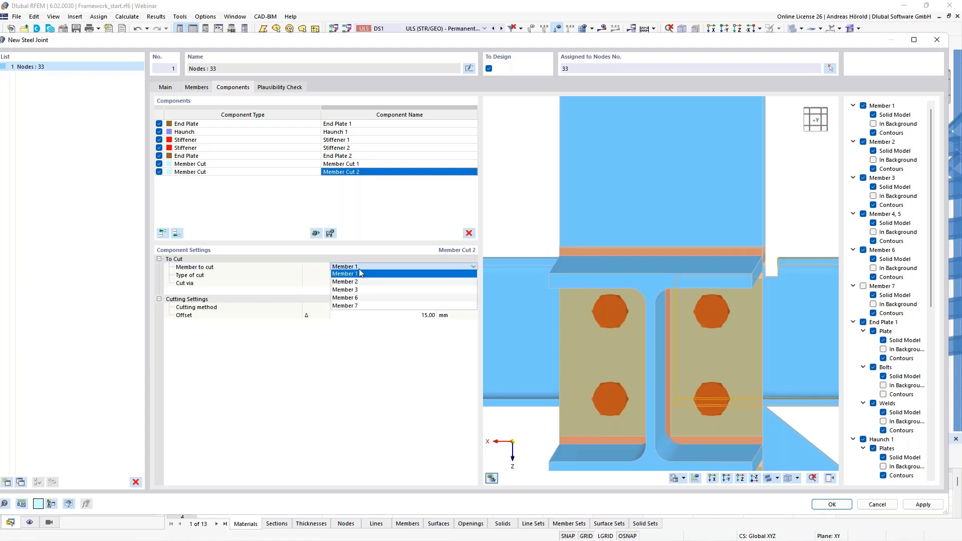
{"action": "left_click", "coordinate": [360, 298]}
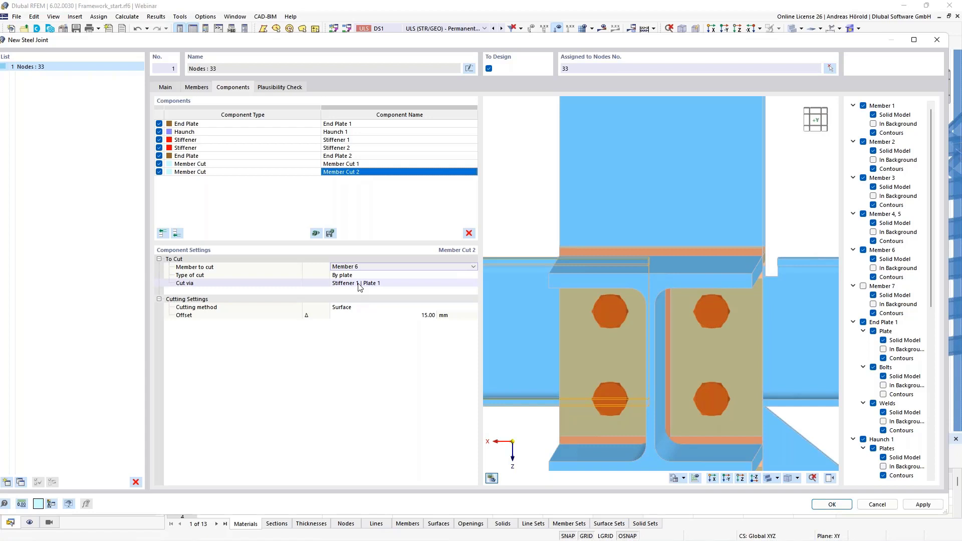
{"action": "left_click", "coordinate": [359, 284]}
{"action": "left_click", "coordinate": [359, 284]}
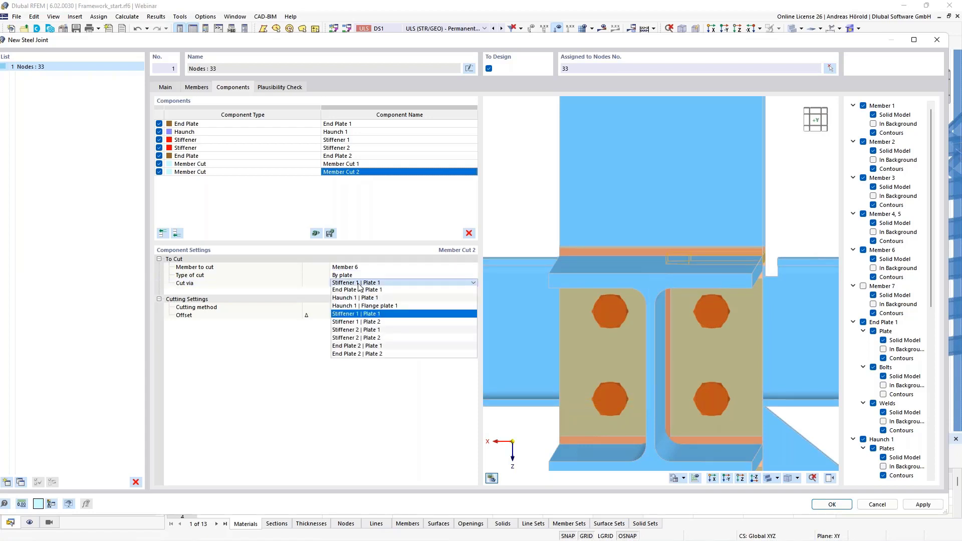
{"action": "left_click", "coordinate": [364, 324]}
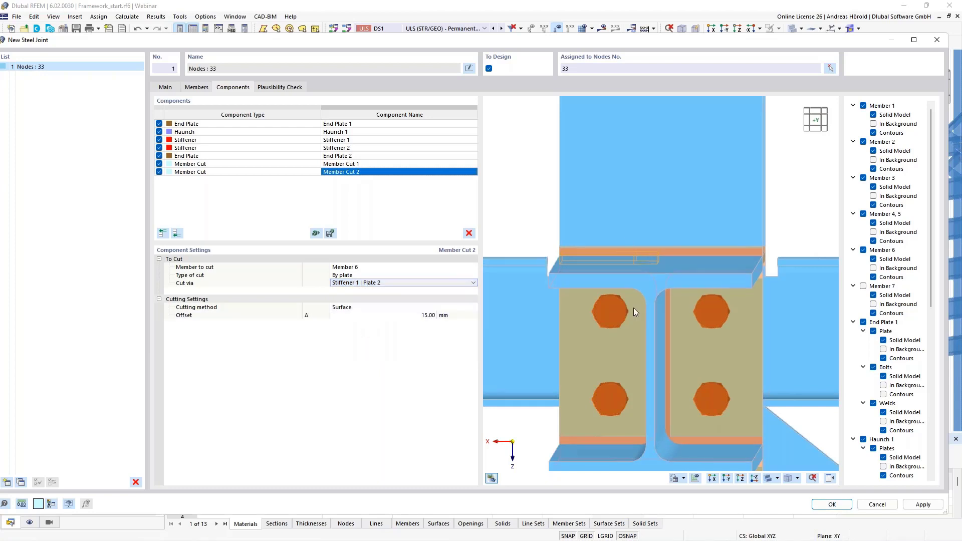
Show Member 7 in the joint preview again.
{"action": "scroll", "coordinate": [638, 334], "scroll_direction": "up", "scroll_amount": 3}
{"action": "mouse_move", "coordinate": [637, 334]}
{"action": "middle_mouse_down"}
{"action": "mouse_move", "coordinate": [636, 348]}
{"action": "mouse_move", "coordinate": [657, 258]}
{"action": "mouse_move", "coordinate": [696, 306]}
{"action": "mouse_move", "coordinate": [681, 300]}
{"action": "mouse_move", "coordinate": [687, 307]}
{"action": "mouse_move", "coordinate": [672, 312]}
{"action": "mouse_move", "coordinate": [702, 305]}
{"action": "mouse_move", "coordinate": [619, 311]}
{"action": "middle_mouse_up"}
{"action": "scroll", "coordinate": [609, 296], "scroll_direction": "down", "scroll_amount": 5}
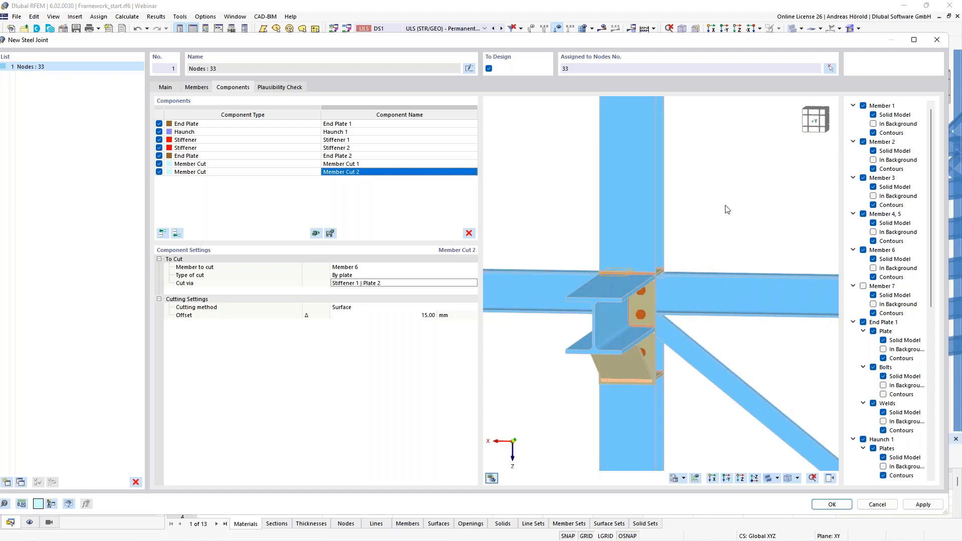
{"action": "left_click", "coordinate": [864, 286]}
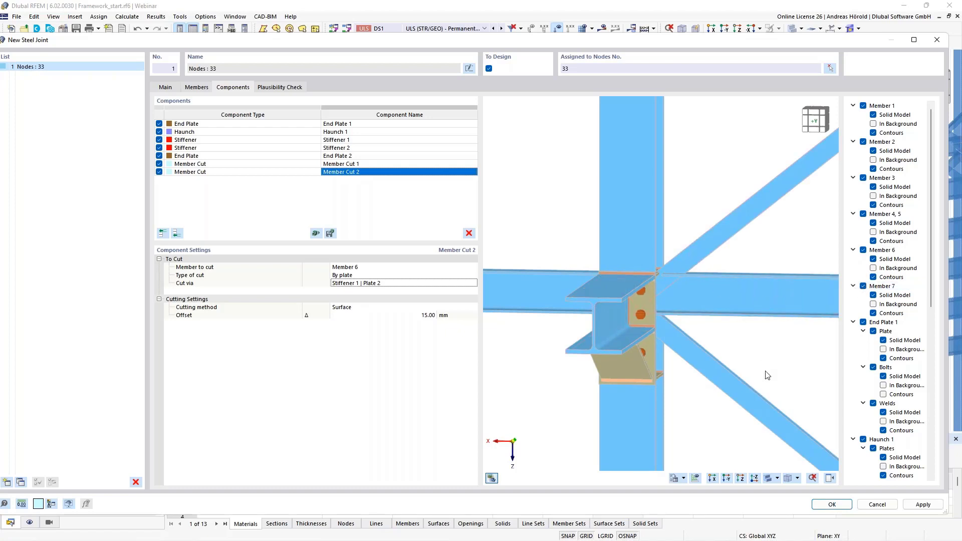
Hide the object visibility tree beside the joint preview and inspect the upper diagonal's end where it meets the column.
{"action": "left_click", "coordinate": [830, 480]}
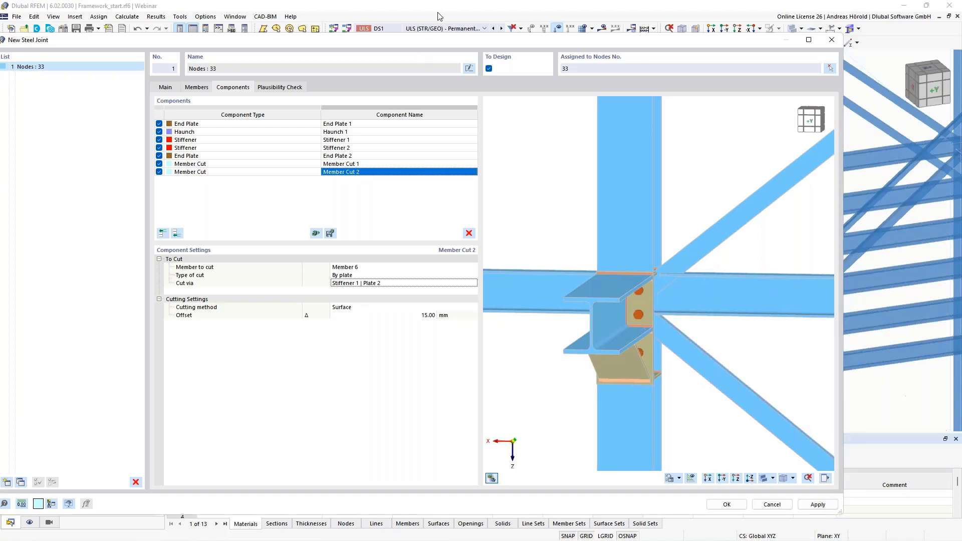
{"action": "left_click_drag", "start_coordinate": [450, 43], "coordinate": [494, 42]}
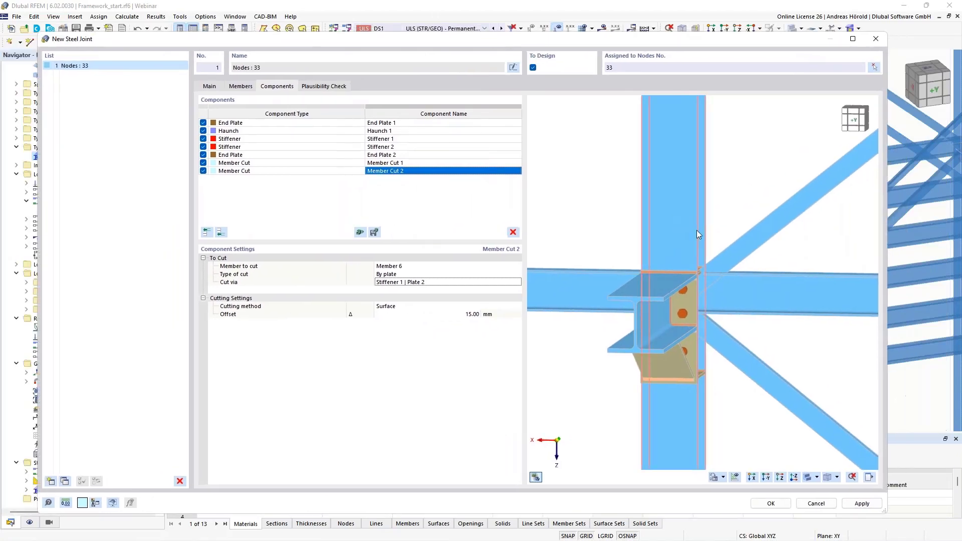
{"action": "middle_click_drag", "start_coordinate": [683, 236], "coordinate": [672, 241], "text": "ctrl"}
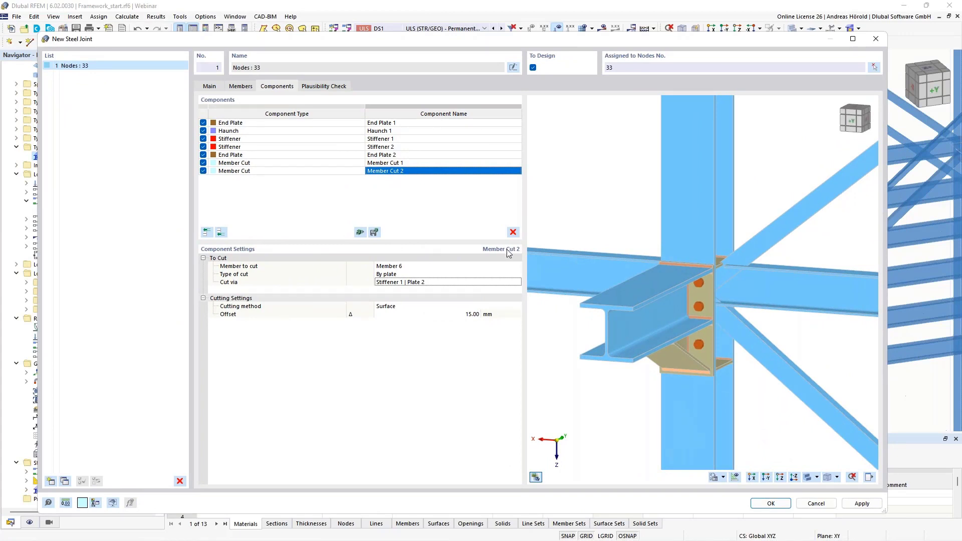
{"action": "scroll", "coordinate": [753, 253], "scroll_direction": "up", "scroll_amount": 3}
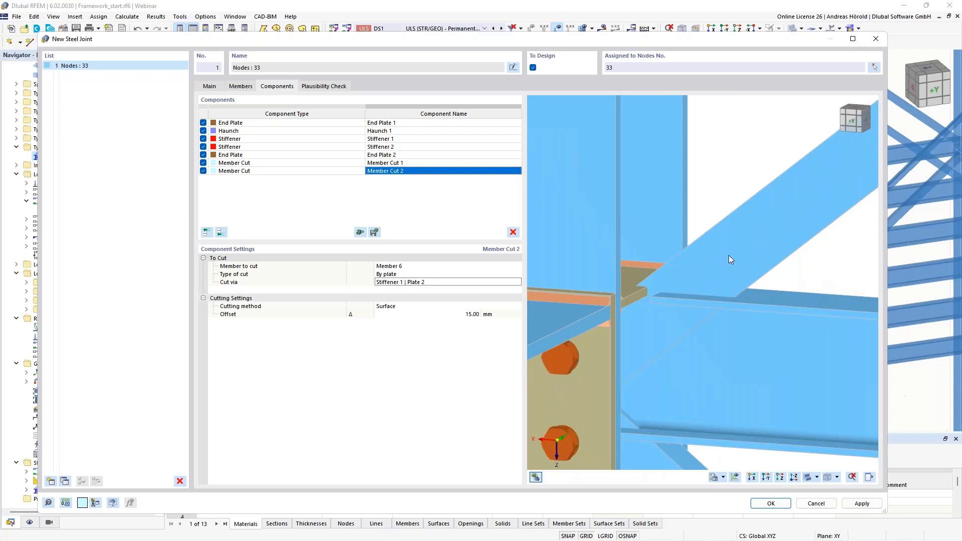
{"action": "scroll", "coordinate": [729, 255], "scroll_direction": "down", "scroll_amount": 1}
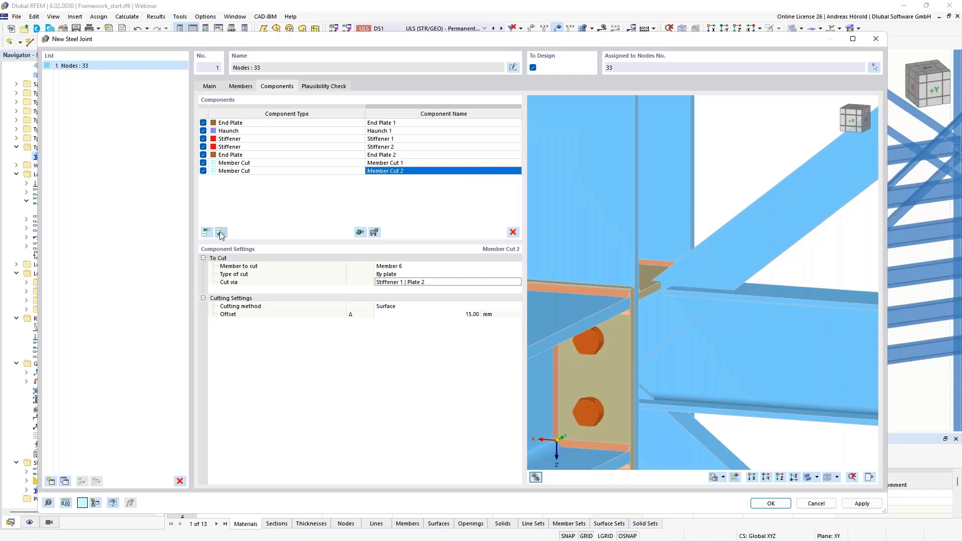
Add a Plate component at the end of the component list and assign it the material 1 - S235.
{"action": "left_click", "coordinate": [221, 232]}
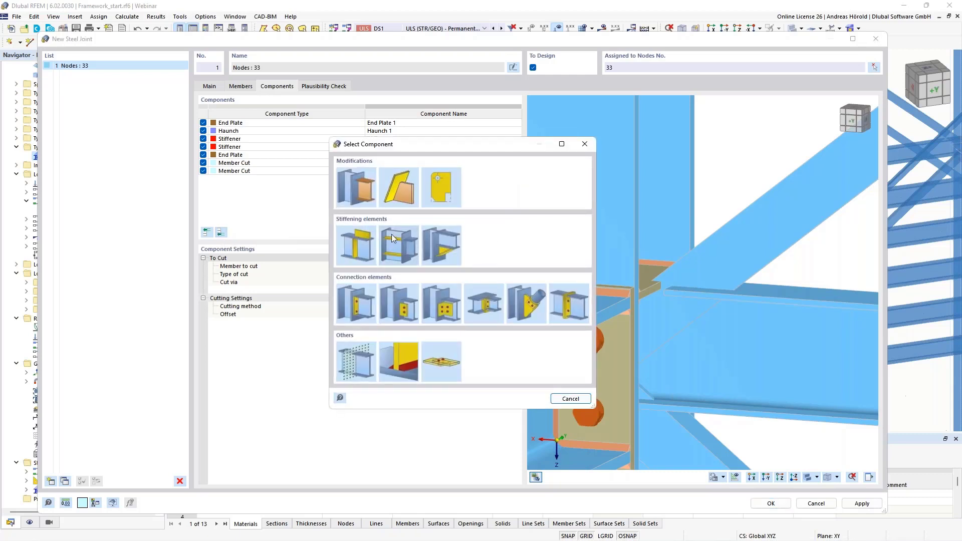
{"action": "left_click", "coordinate": [355, 241]}
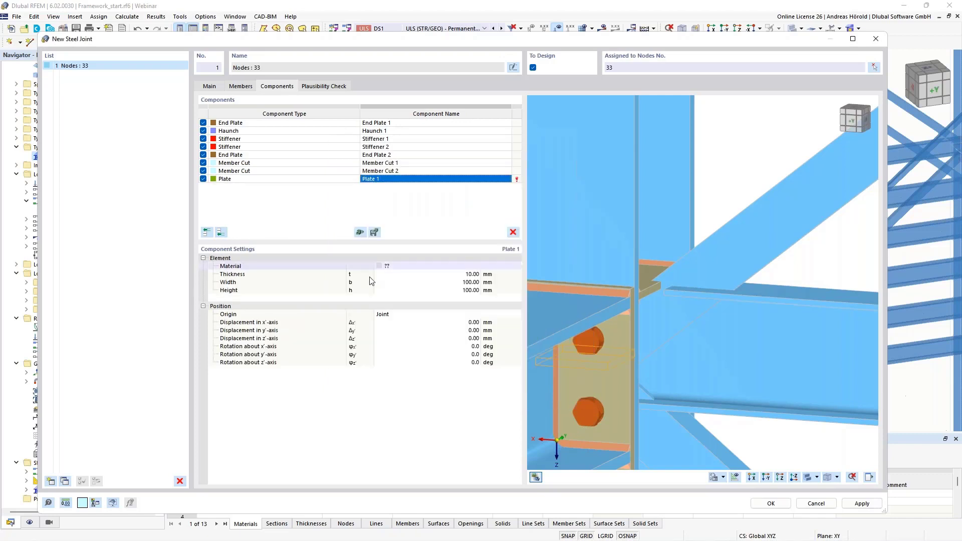
{"action": "left_click", "coordinate": [416, 266]}
{"action": "left_click", "coordinate": [420, 265]}
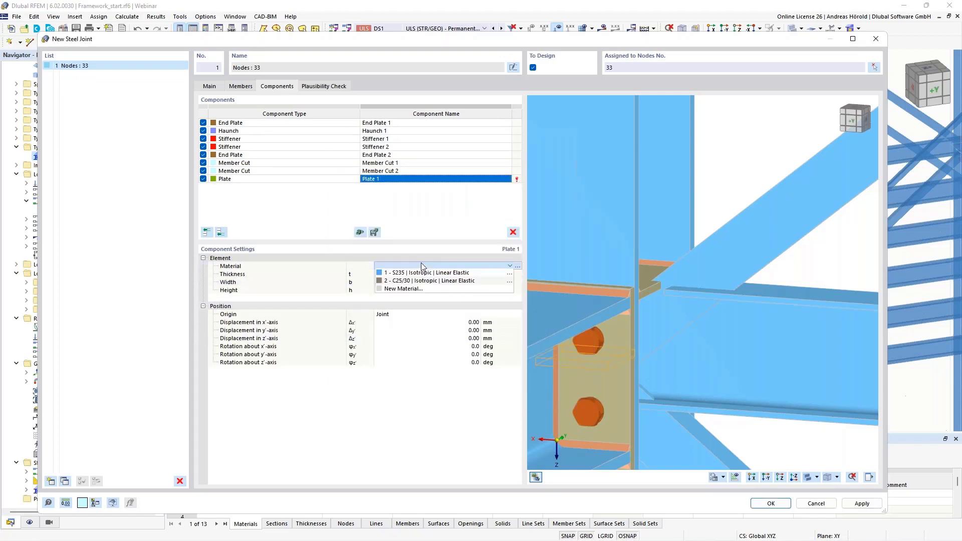
{"action": "left_click", "coordinate": [429, 273]}
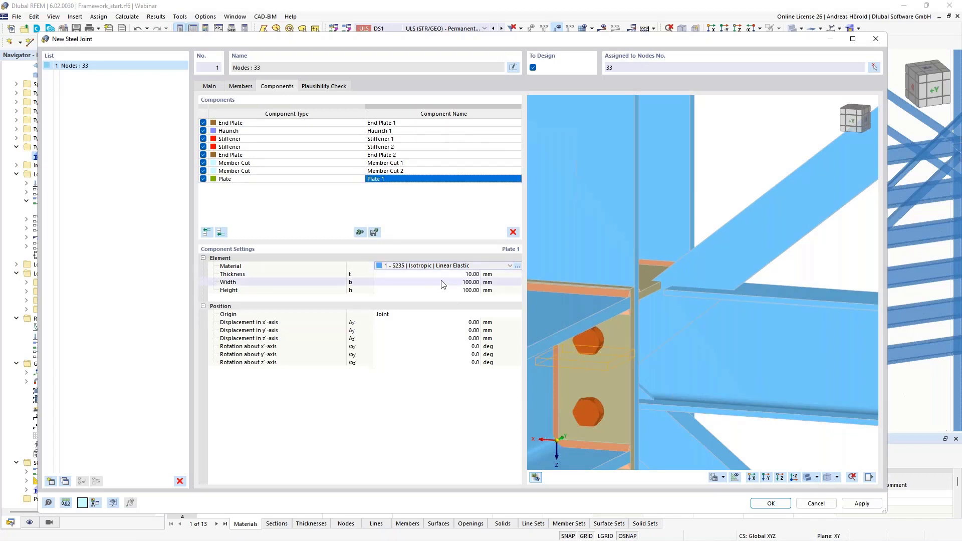
Set Plate 1 to a thickness of 8 mm, a width of 250 mm and a height of 170 mm.
{"action": "left_click", "coordinate": [471, 275]}
{"action": "type", "text": "8"}
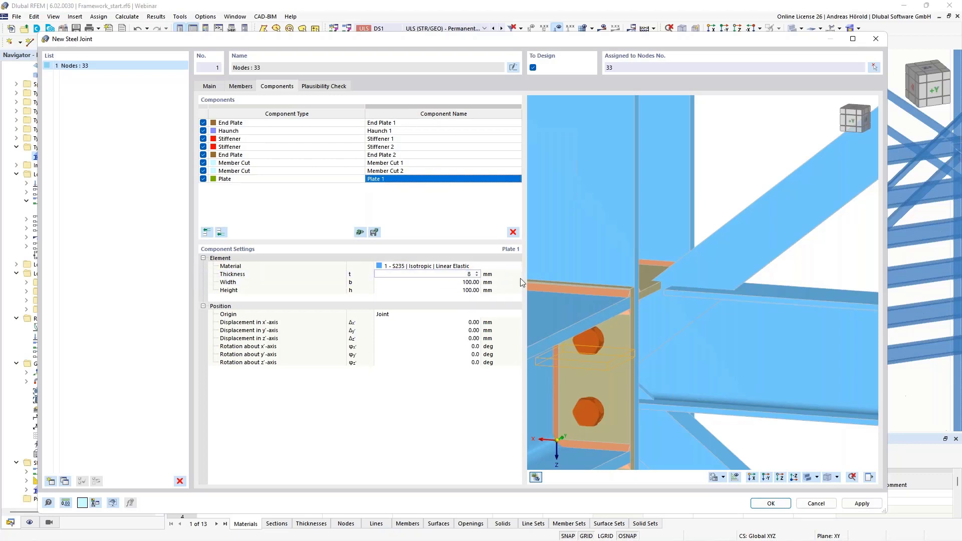
{"action": "key", "text": "Tab"}
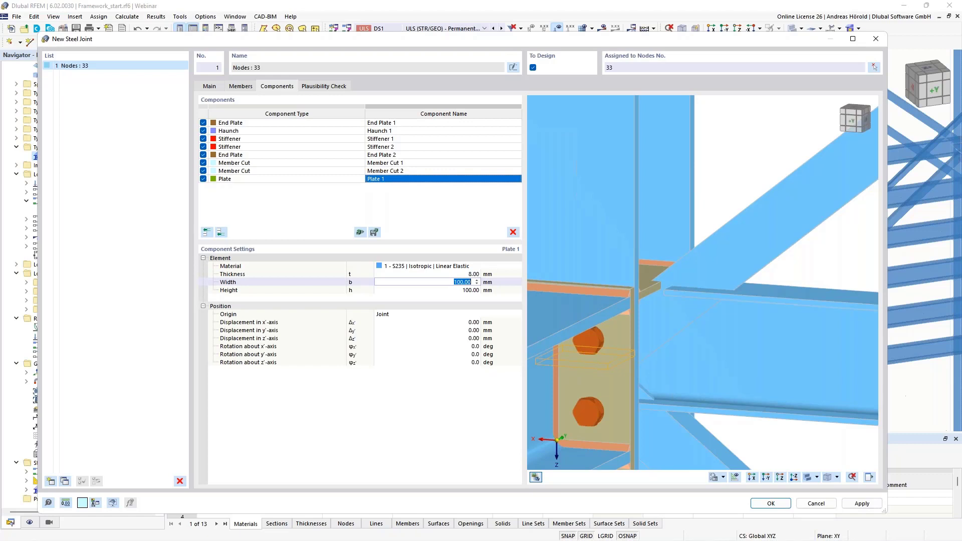
{"action": "type", "text": "250"}
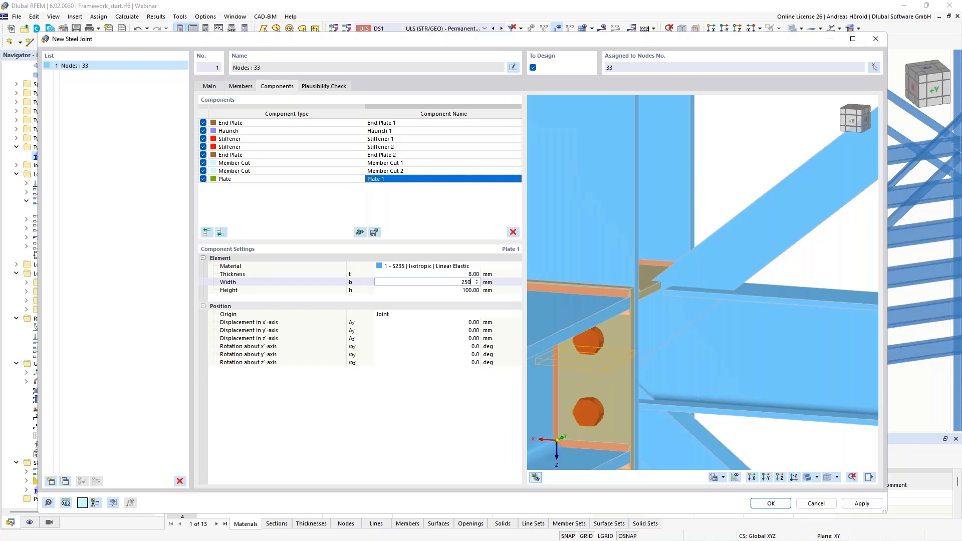
{"action": "left_click", "coordinate": [473, 290]}
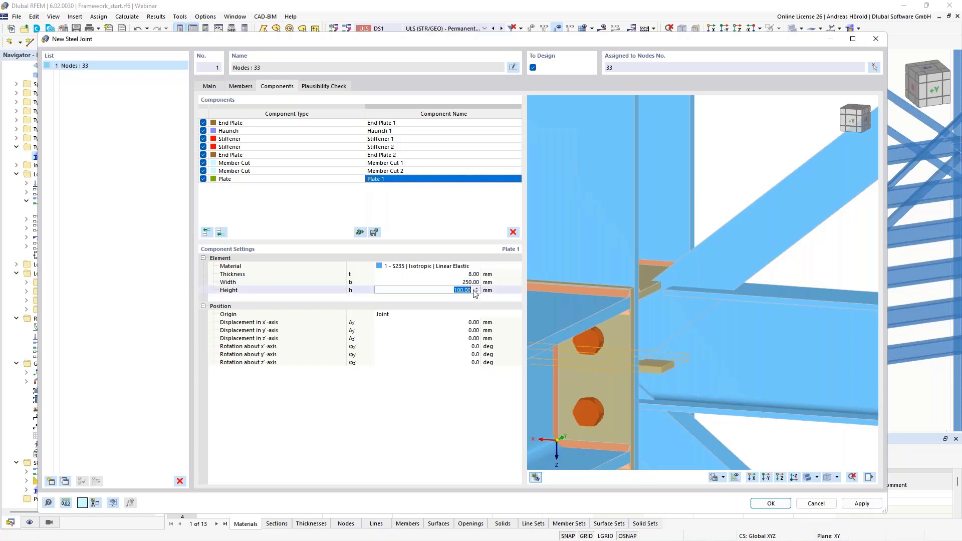
{"action": "type", "text": "170"}
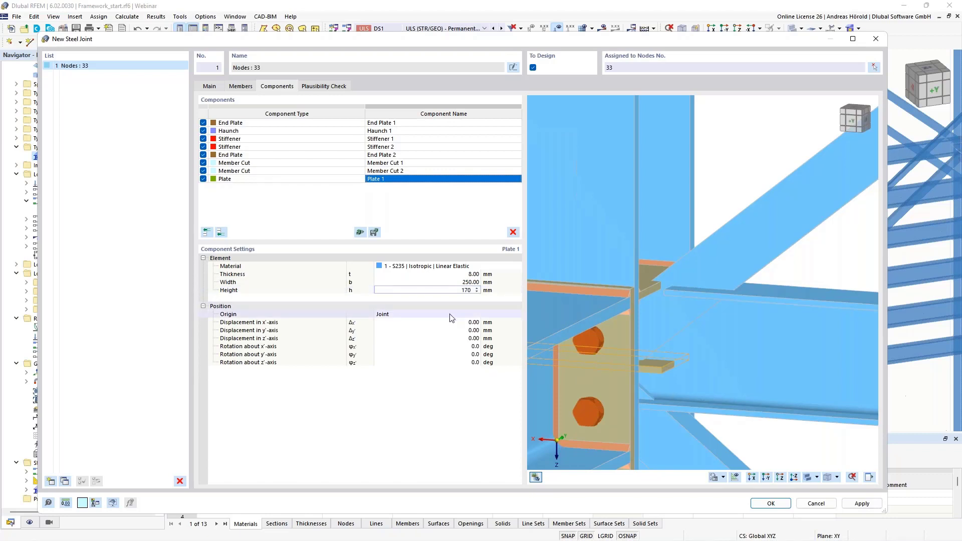
Set the position origin of Plate 1 to Member Plate.
{"action": "left_click", "coordinate": [451, 316]}
{"action": "left_click", "coordinate": [444, 314]}
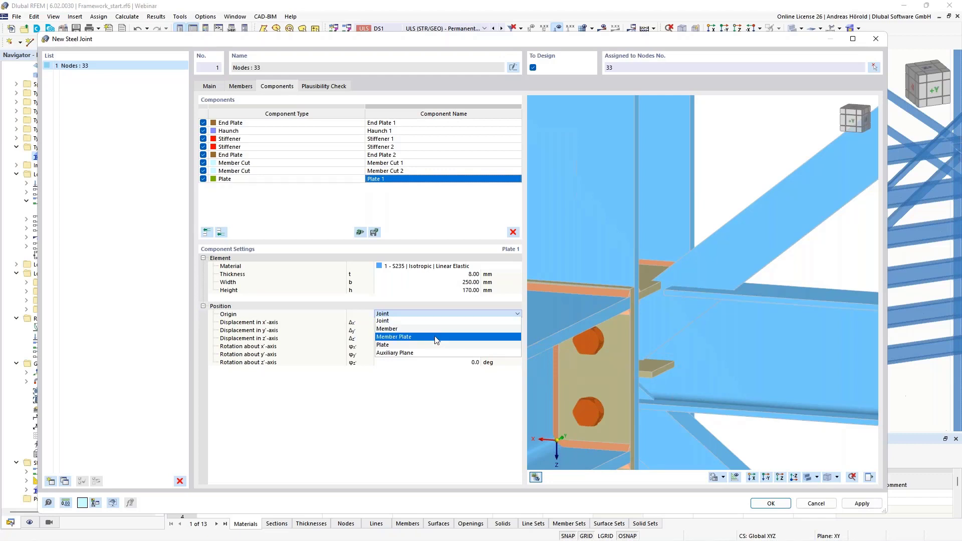
{"action": "left_click", "coordinate": [435, 337]}
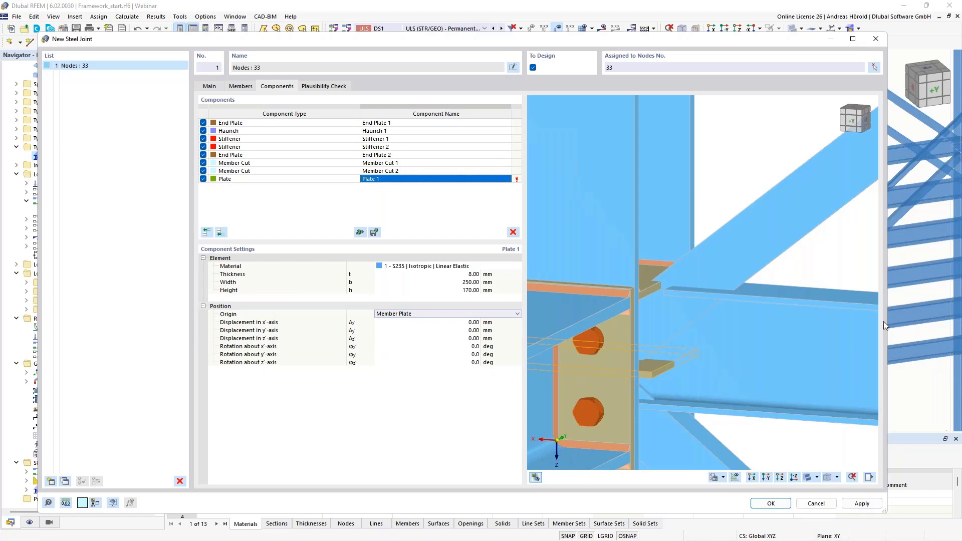
Set the plate's origin to Member 7, Leg 1.
{"action": "left_click_drag", "start_coordinate": [887, 320], "coordinate": [946, 320]}
{"action": "left_click", "coordinate": [532, 316]}
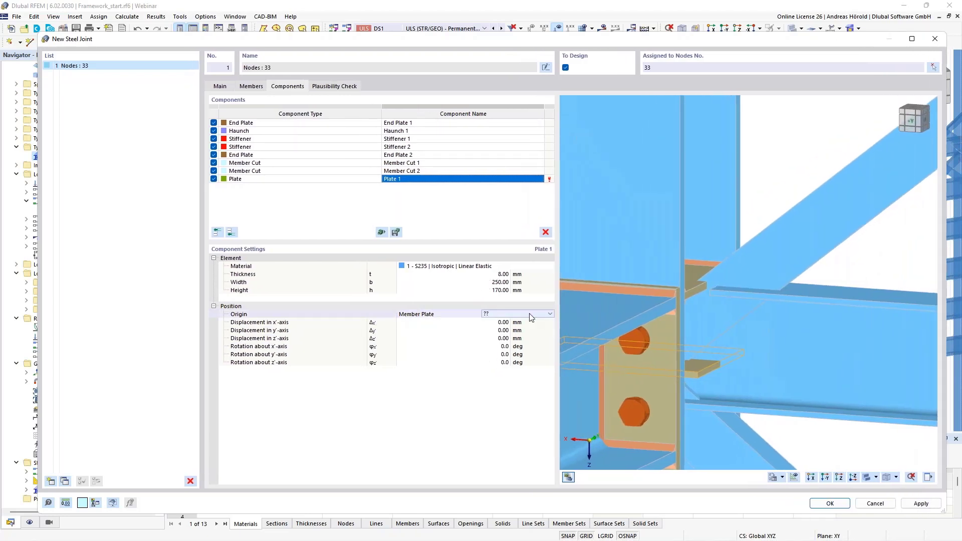
{"action": "left_click", "coordinate": [530, 316]}
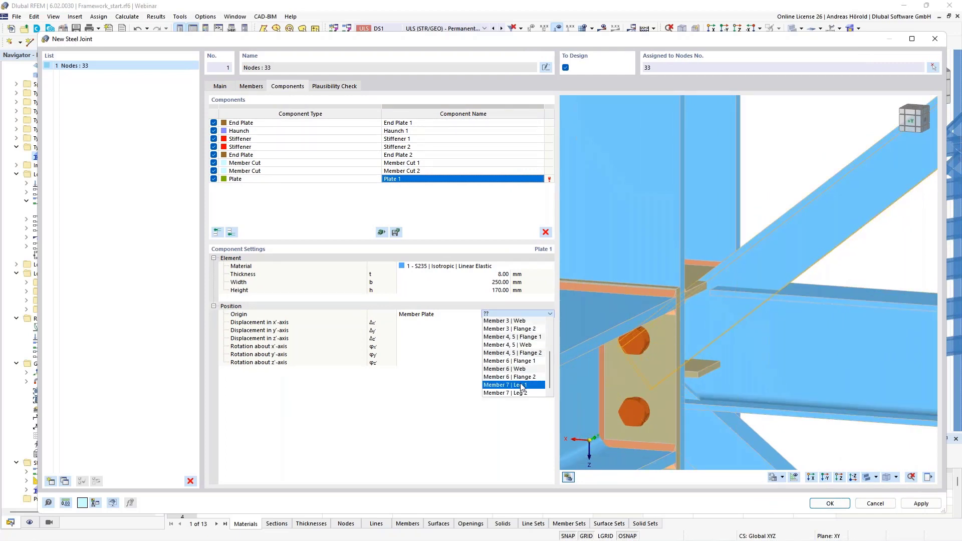
{"action": "left_click", "coordinate": [522, 385]}
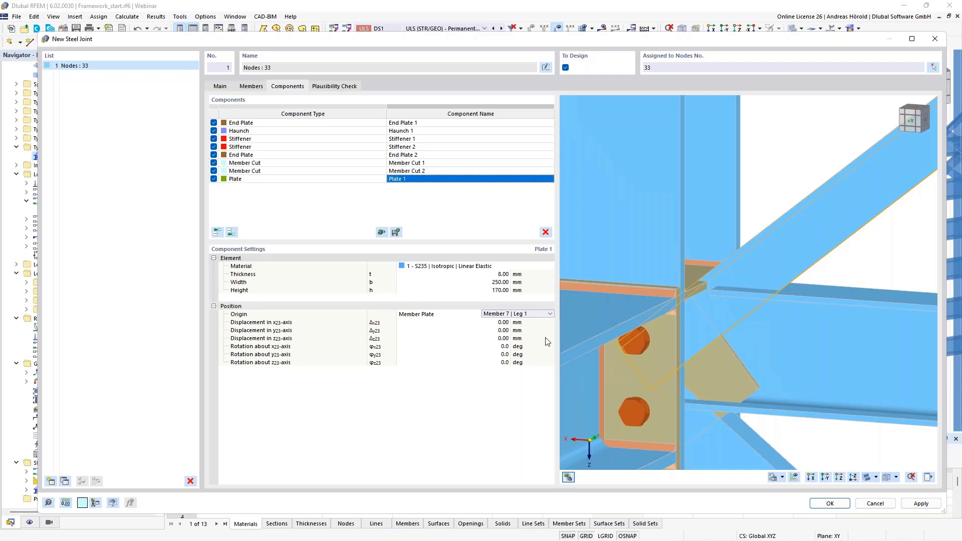
Displace the plate by 250 mm along its local x-axis and -8 mm along its local z-axis.
{"action": "left_click", "coordinate": [496, 323]}
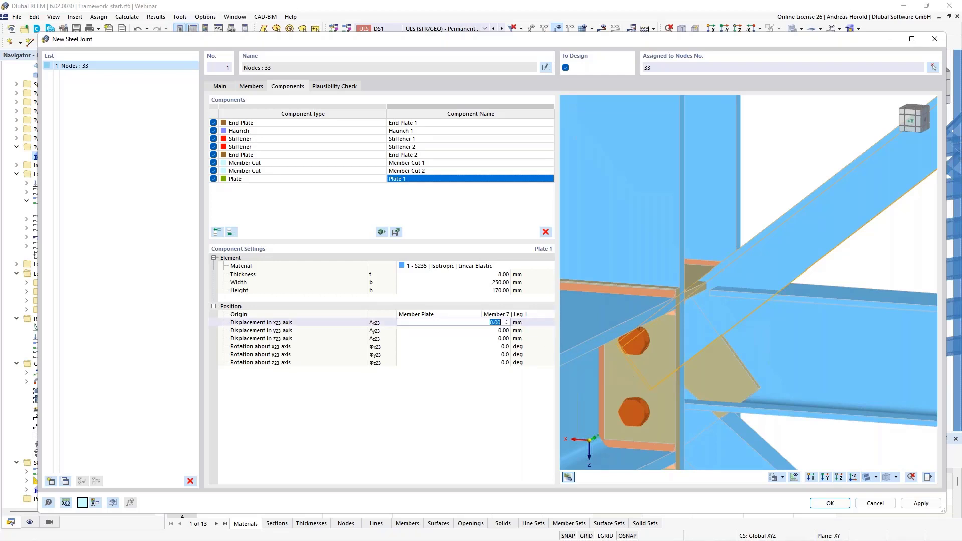
{"action": "type", "text": "250"}
{"action": "key", "text": "Tab"}
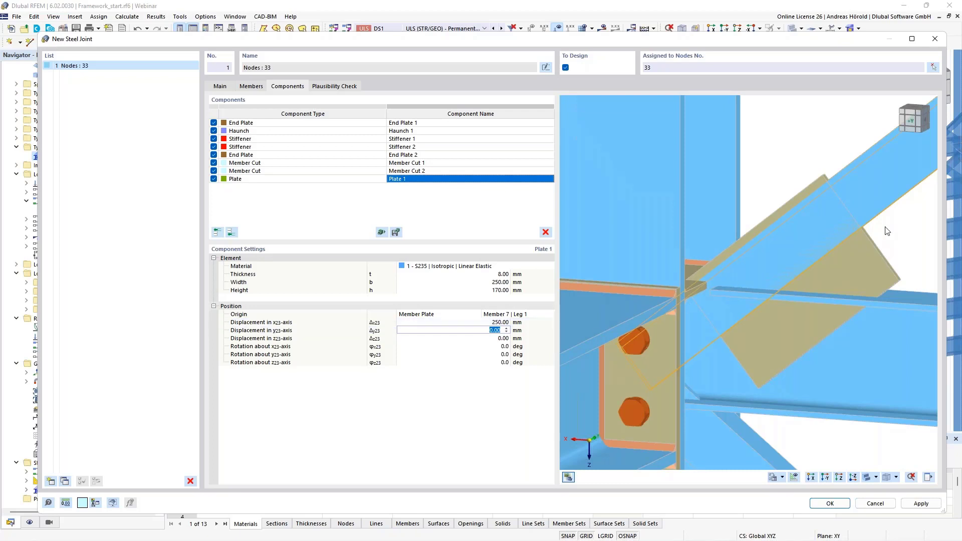
{"action": "middle_click_drag", "start_coordinate": [808, 274], "coordinate": [863, 242]}
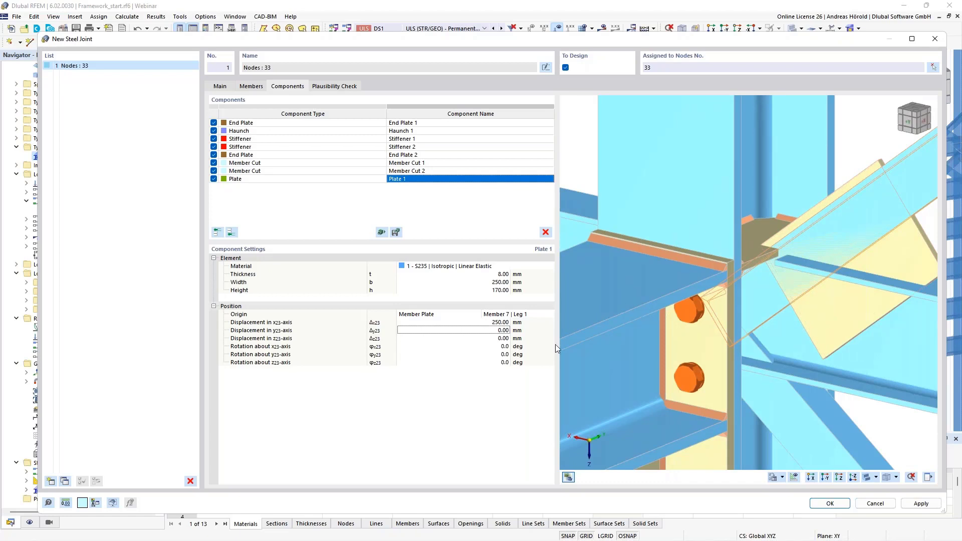
{"action": "left_click", "coordinate": [498, 339]}
{"action": "type", "text": "-8"}
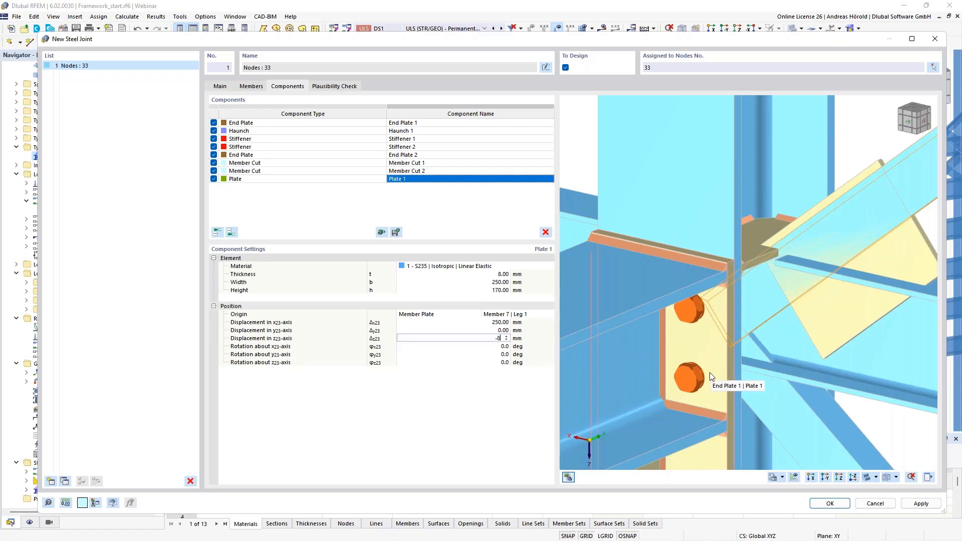
{"action": "key", "text": "Tab"}
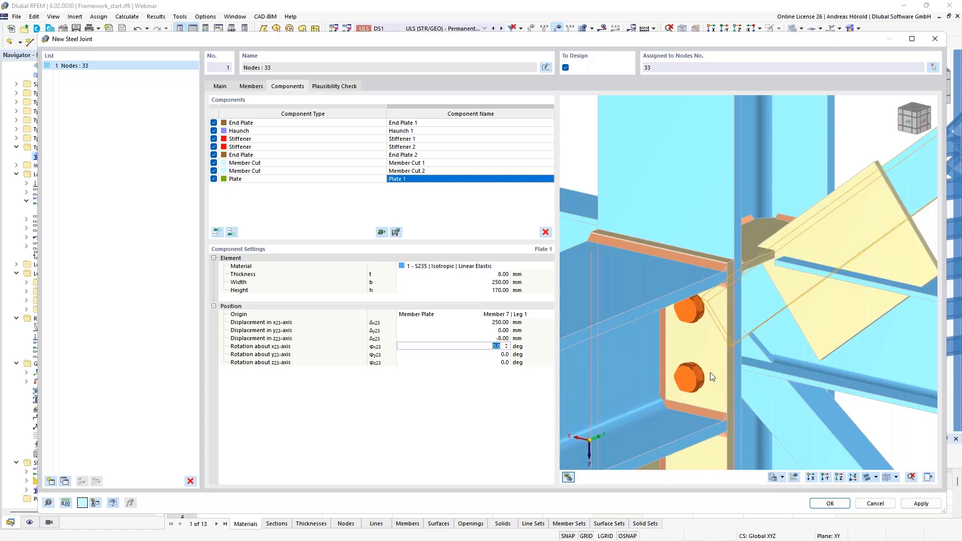
Examine from several angles how the plate sits against the diagonal member and the column.
{"action": "middle_click_drag", "start_coordinate": [819, 297], "coordinate": [749, 303], "text": "ctrl"}
{"action": "scroll", "coordinate": [749, 304], "scroll_direction": "up", "scroll_amount": 3}
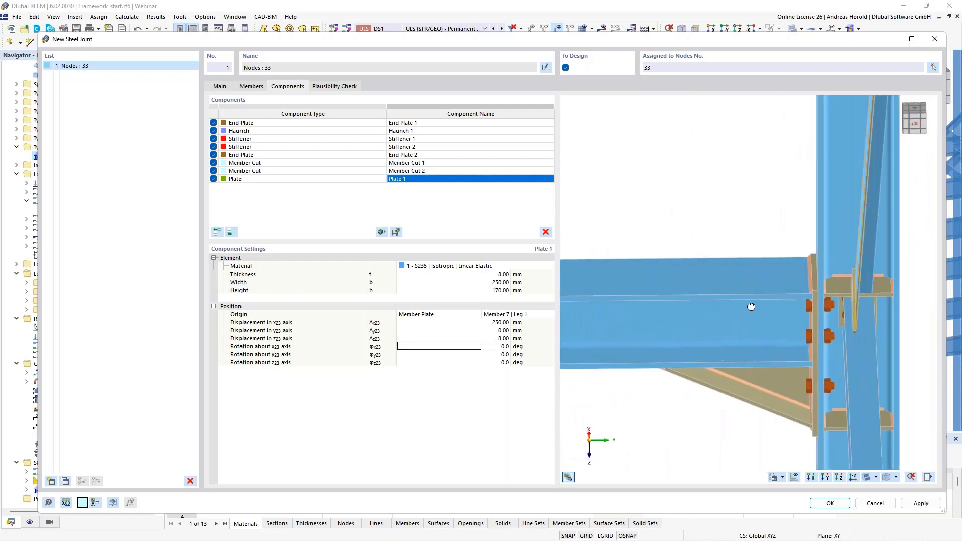
{"action": "scroll", "coordinate": [867, 296], "scroll_direction": "up", "scroll_amount": 2}
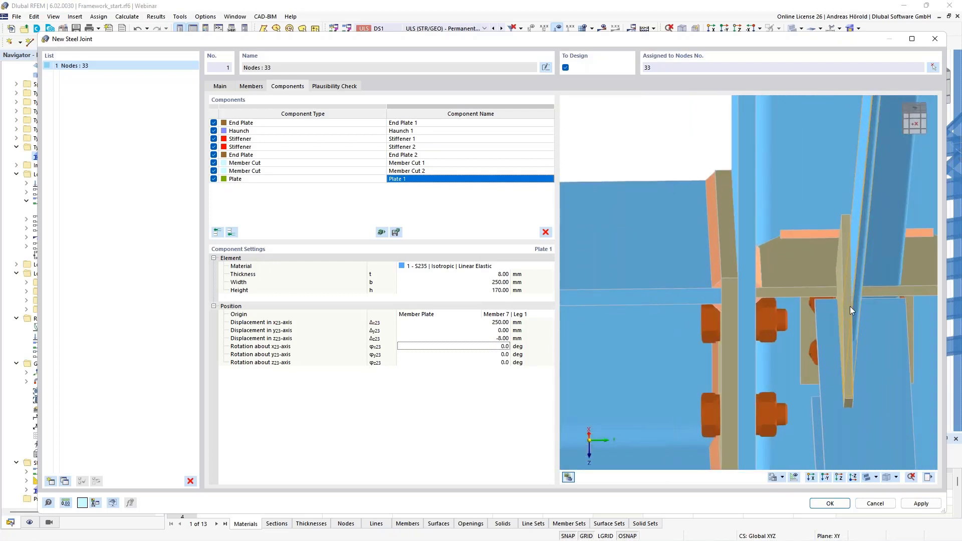
{"action": "scroll", "coordinate": [858, 334], "scroll_direction": "down", "scroll_amount": 2}
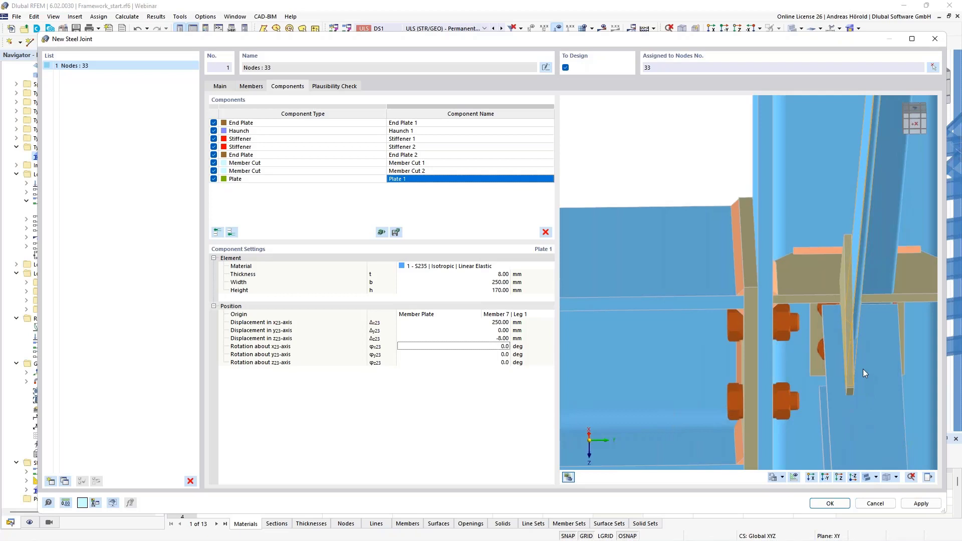
{"action": "scroll", "coordinate": [863, 369], "scroll_direction": "down", "scroll_amount": 2}
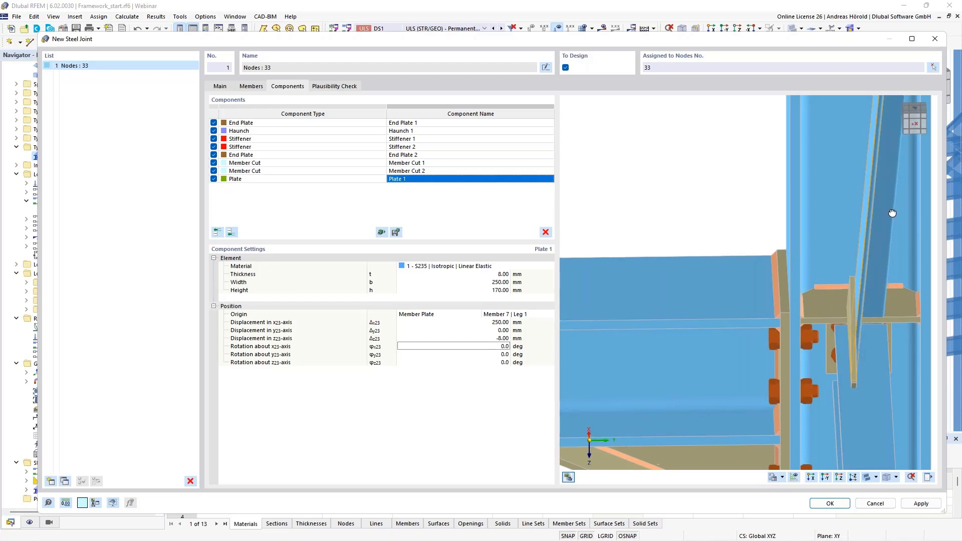
{"action": "middle_click_drag", "start_coordinate": [894, 211], "coordinate": [890, 231]}
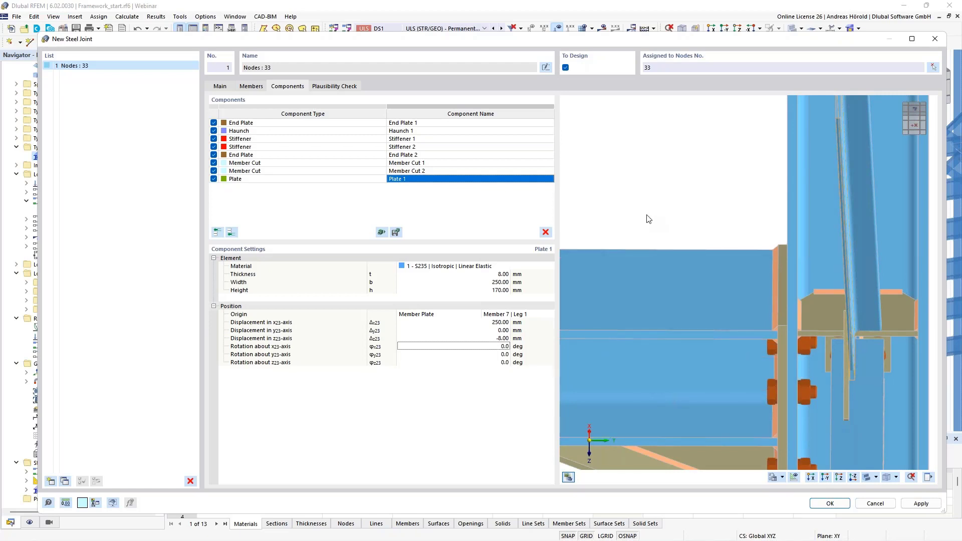
{"action": "middle_click_drag", "start_coordinate": [696, 335], "coordinate": [752, 346], "text": "ctrl"}
{"action": "scroll", "coordinate": [832, 361], "scroll_direction": "down", "scroll_amount": 1}
{"action": "middle_click_drag", "start_coordinate": [832, 361], "coordinate": [727, 303]}
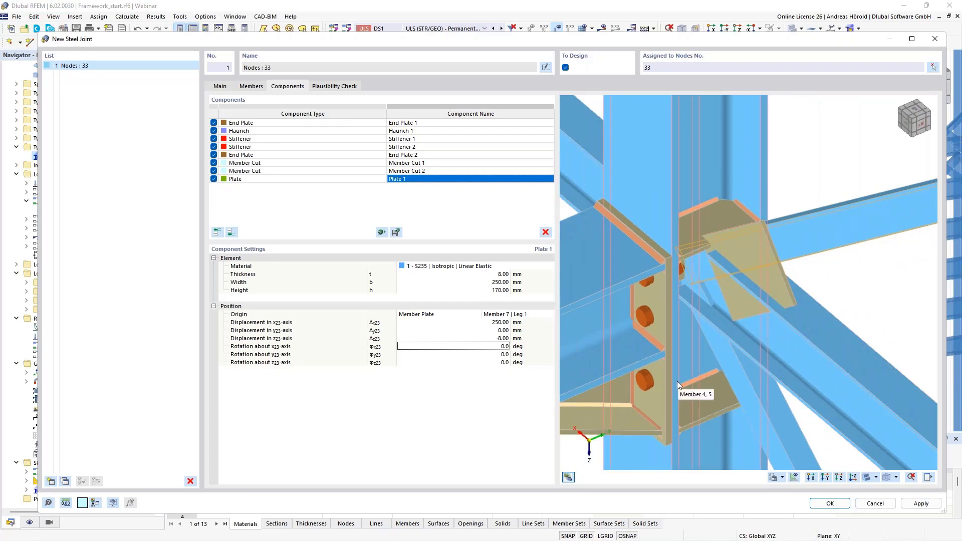
{"action": "middle_click_drag", "start_coordinate": [678, 381], "coordinate": [743, 351], "text": "ctrl"}
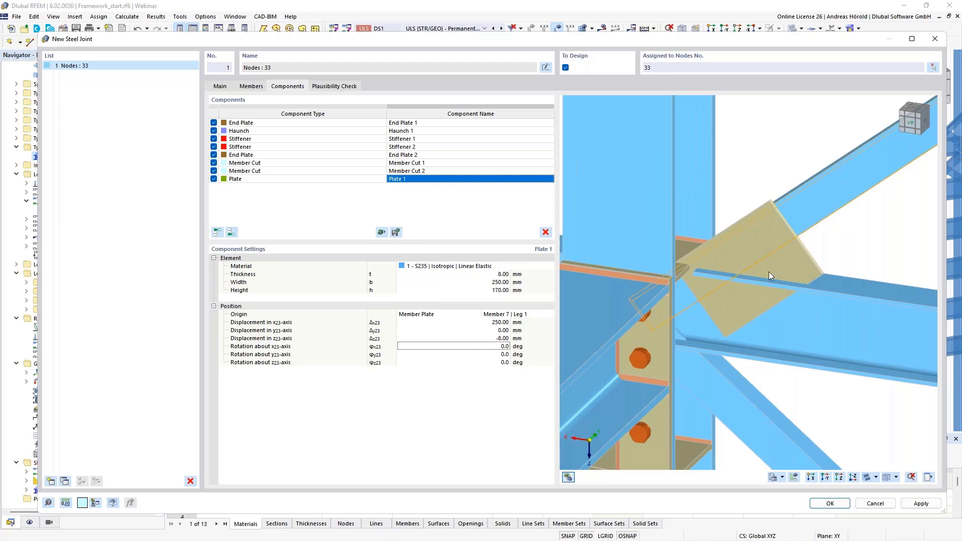
Add a Plate Cut component and try to choose Plate 1 as the plate to cut.
{"action": "left_click", "coordinate": [232, 233]}
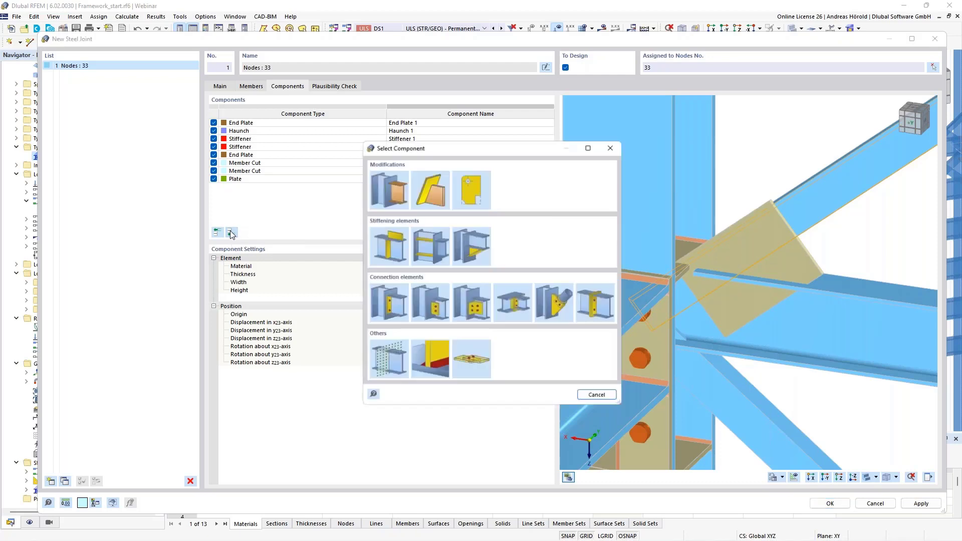
{"action": "left_click", "coordinate": [422, 186]}
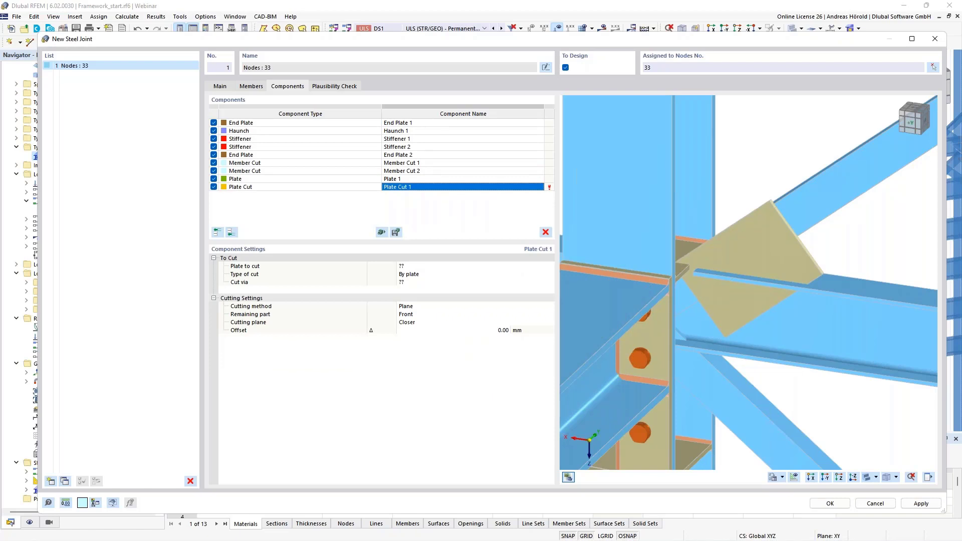
{"action": "left_click", "coordinate": [415, 267]}
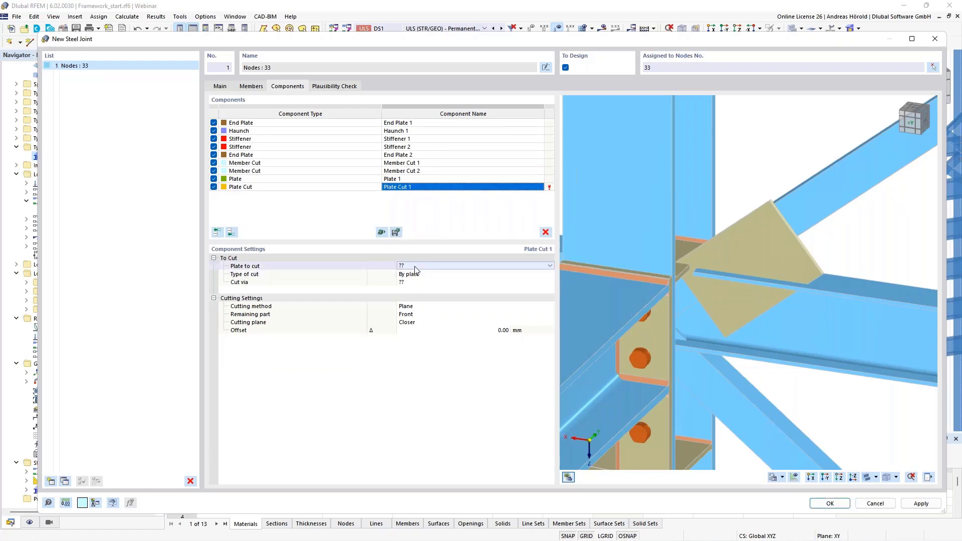
{"action": "left_click", "coordinate": [414, 266]}
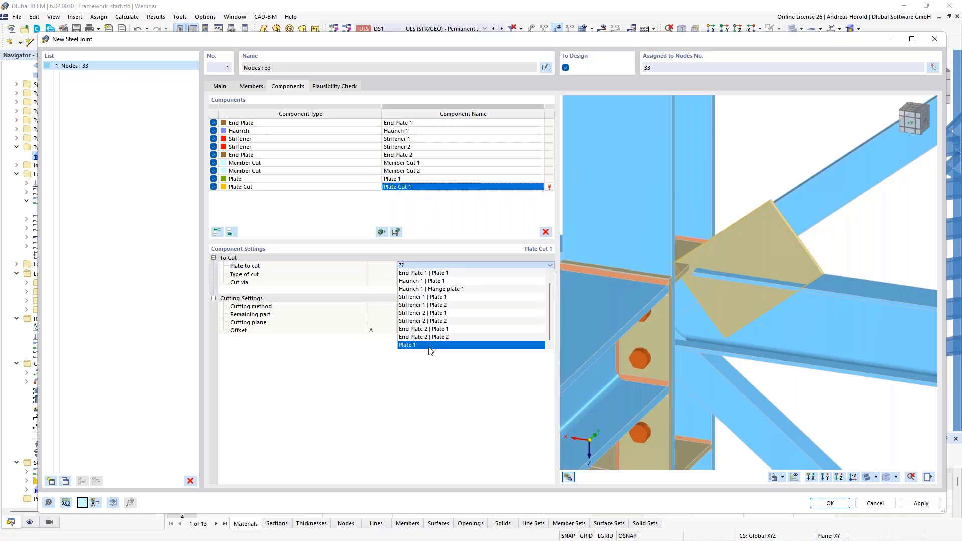
{"action": "left_click", "coordinate": [430, 350]}
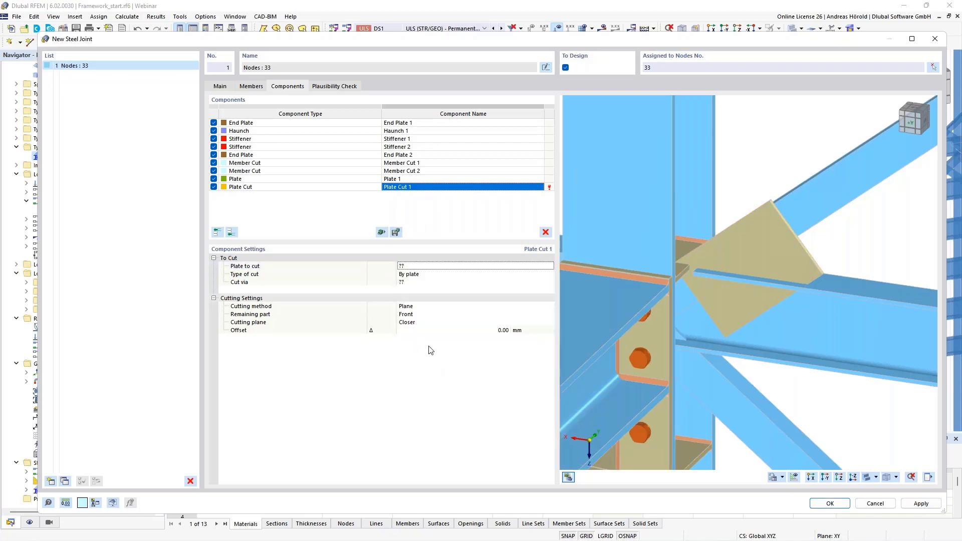
Set the plate cut's type to By member plate, cutting via the web of Member 4, 5.
{"action": "left_click", "coordinate": [433, 275]}
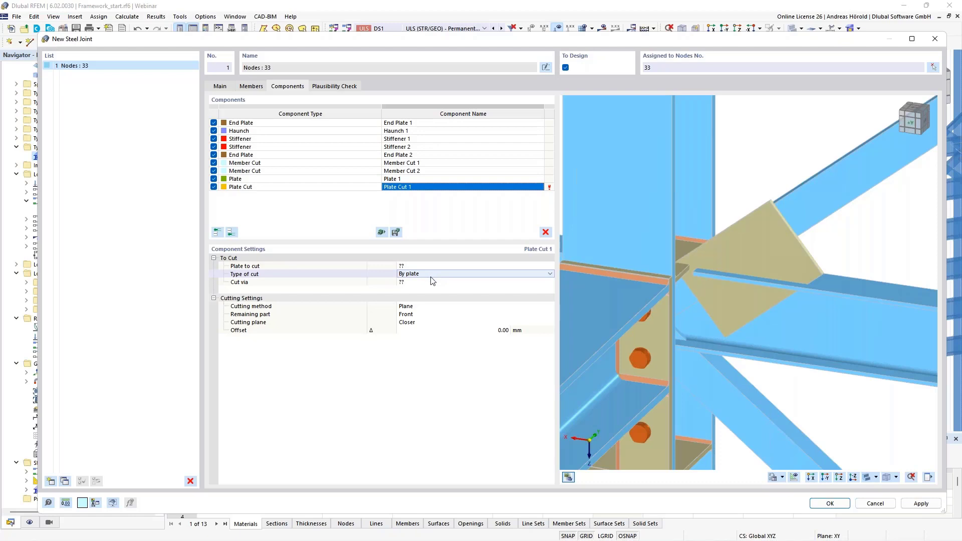
{"action": "left_click", "coordinate": [433, 275]}
{"action": "left_click", "coordinate": [429, 289]}
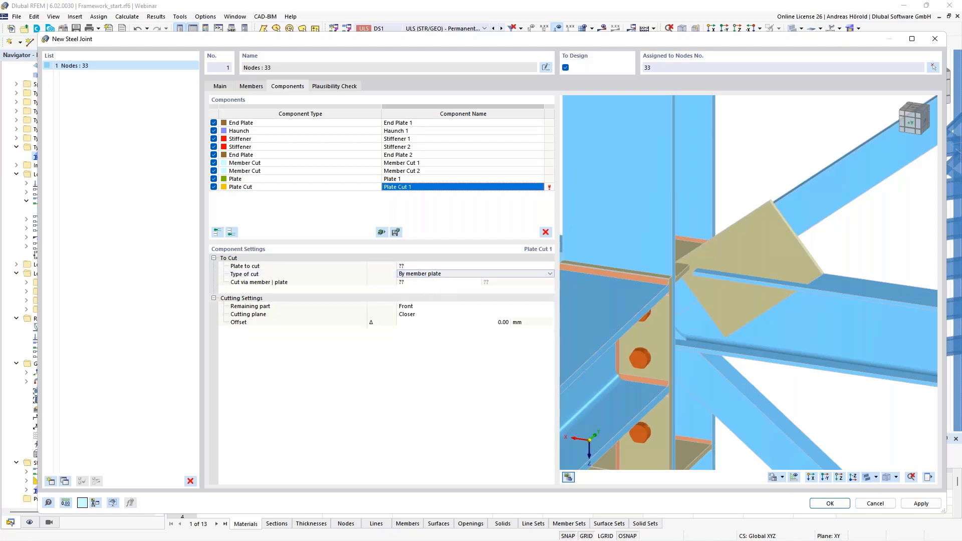
{"action": "left_click", "coordinate": [418, 282]}
{"action": "left_click", "coordinate": [419, 282]}
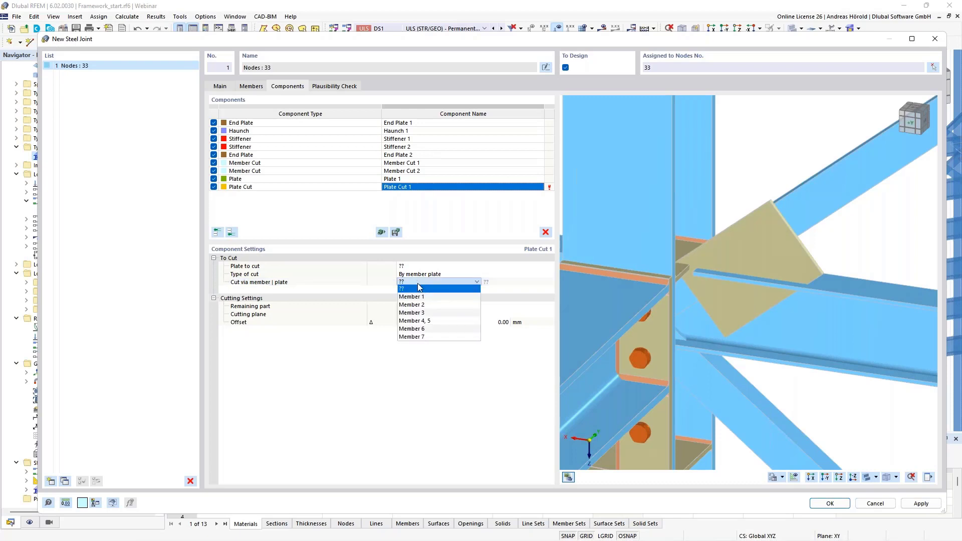
{"action": "left_click", "coordinate": [431, 321]}
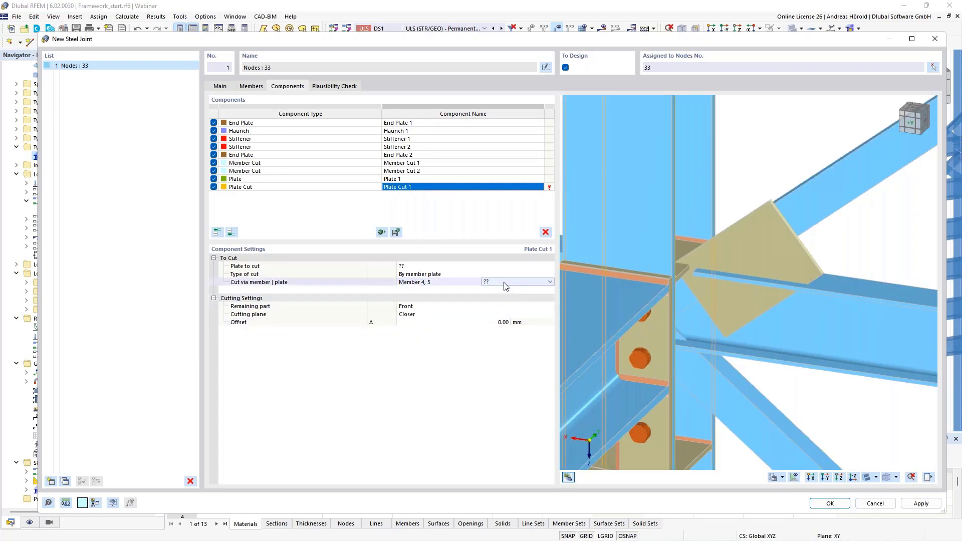
{"action": "left_click", "coordinate": [504, 282]}
{"action": "left_click", "coordinate": [516, 288]}
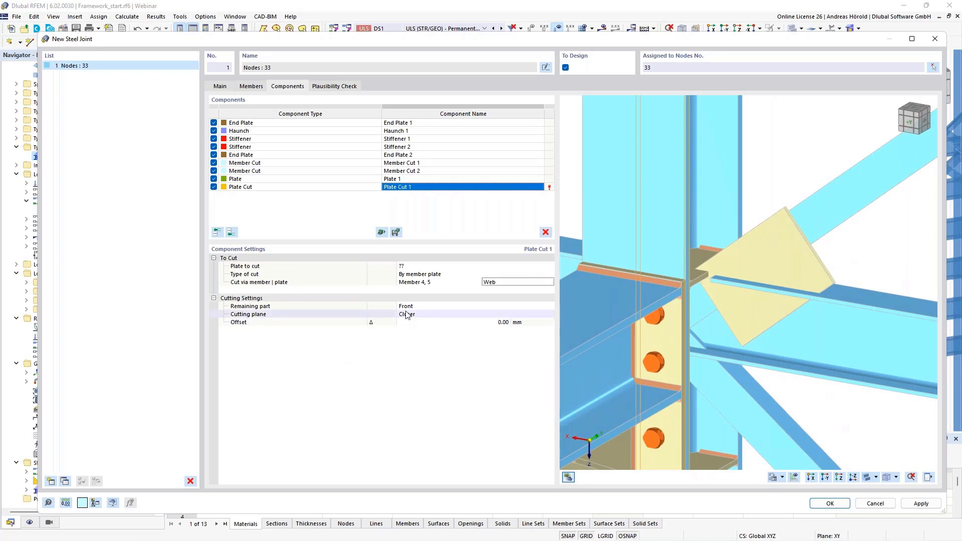
Set the plate cut's remaining part to Rear and try offsets of 115 mm and 120 mm.
{"action": "left_click", "coordinate": [420, 306]}
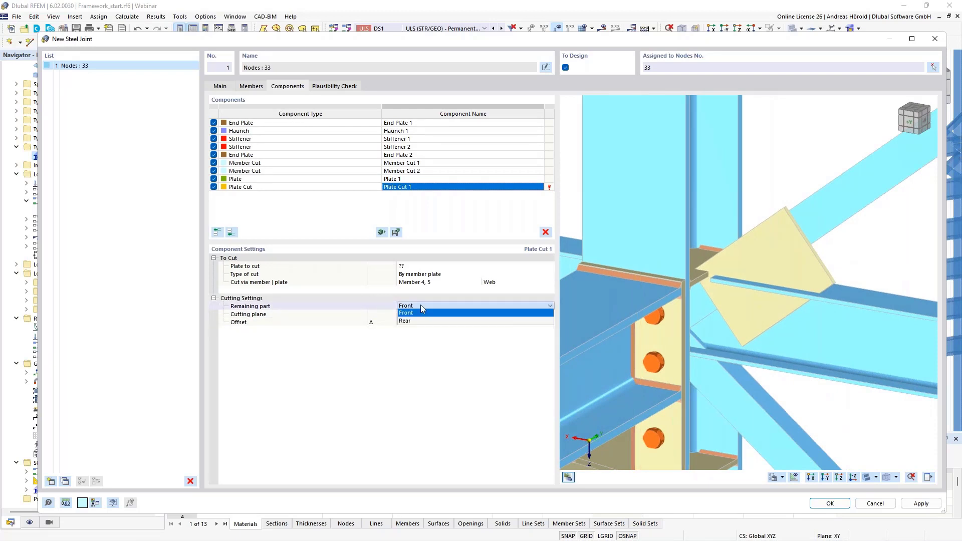
{"action": "left_click", "coordinate": [420, 322]}
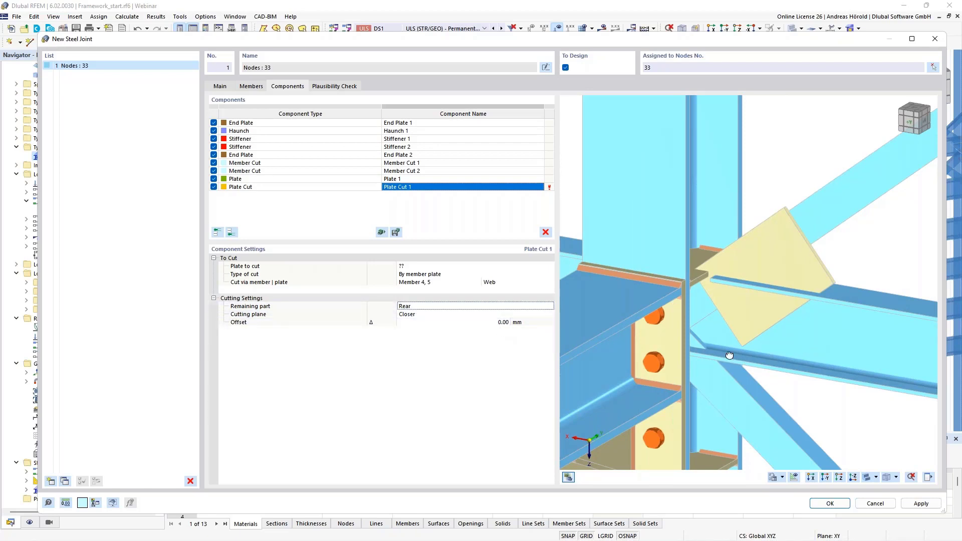
{"action": "scroll", "coordinate": [762, 344], "scroll_direction": "up", "scroll_amount": 3}
{"action": "scroll", "coordinate": [664, 308], "scroll_direction": "up", "scroll_amount": 5}
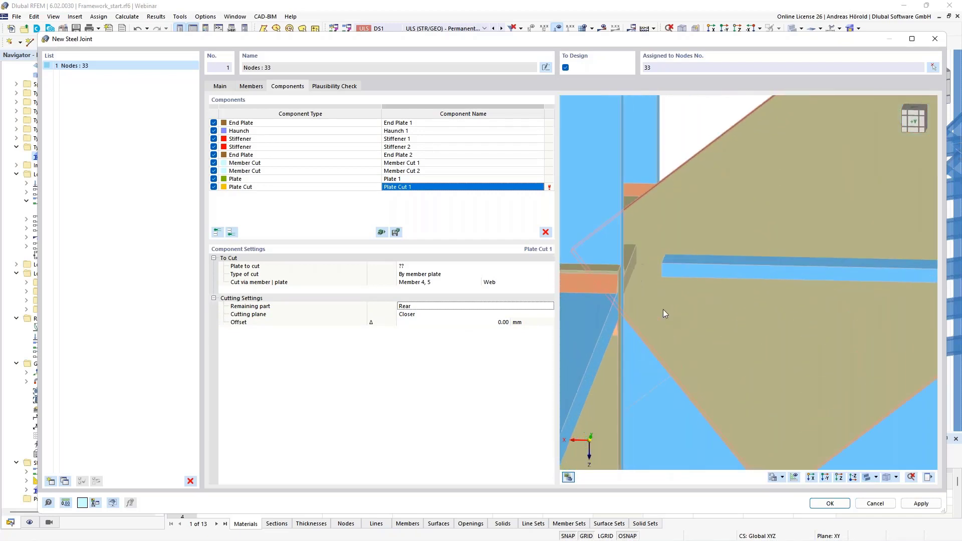
{"action": "key", "text": "Tab"}
{"action": "key", "text": "Tab"}
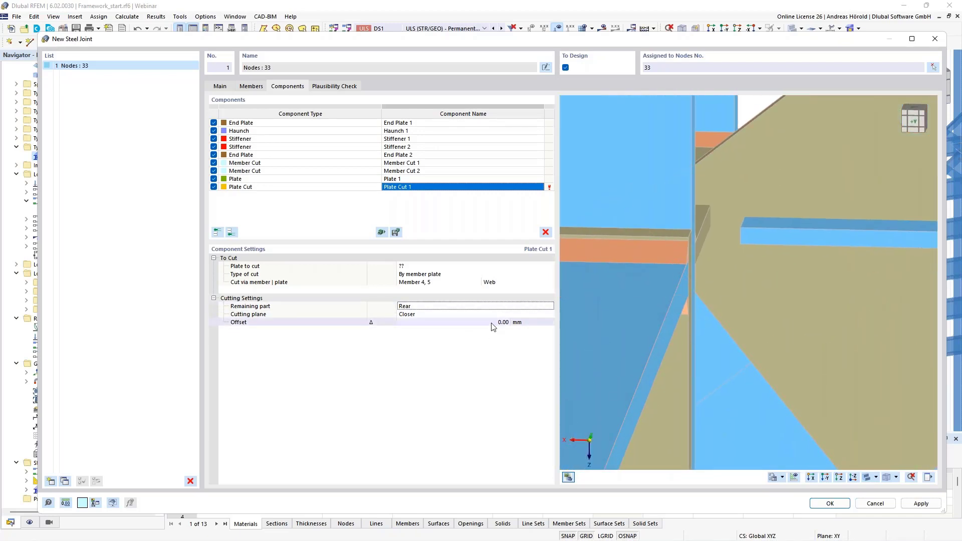
{"action": "type", "text": "115"}
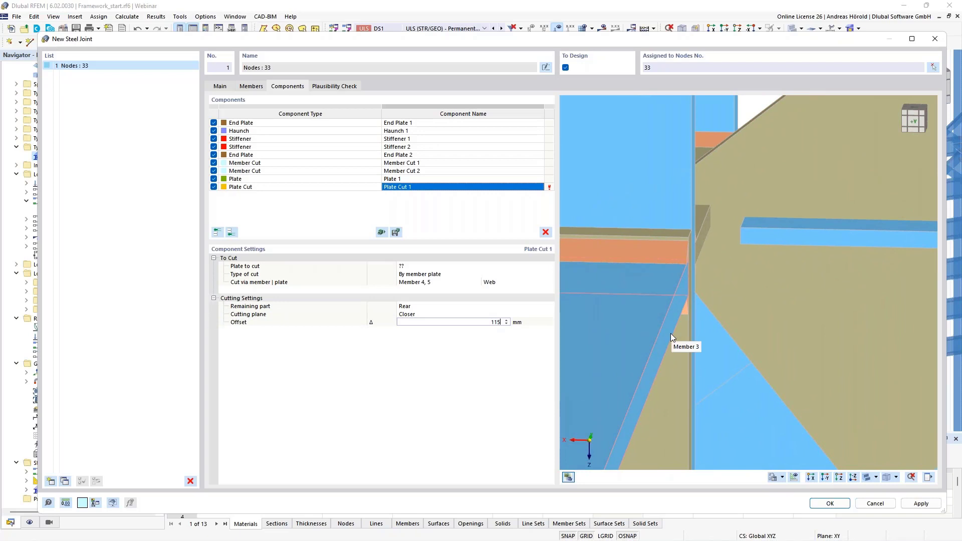
{"action": "key", "text": "Return"}
{"action": "type", "text": "120"}
{"action": "key", "text": "Return"}
Assign Plate 1 as the plate to cut and set the cut offset to 115 mm.
{"action": "left_click", "coordinate": [438, 268]}
{"action": "left_click", "coordinate": [437, 266]}
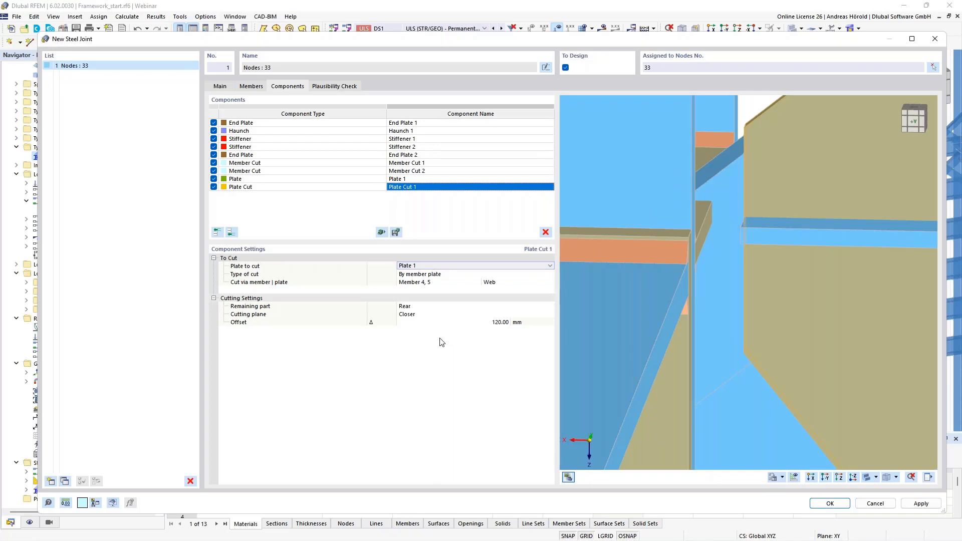
{"action": "left_click", "coordinate": [503, 323]}
{"action": "type", "text": "15"}
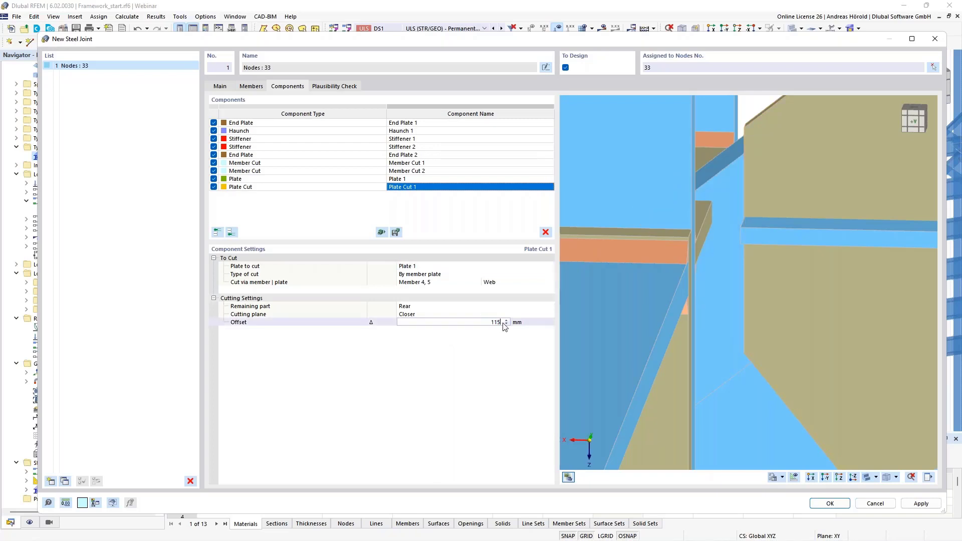
Set the offset of Plate Cut 1 to 120.25 mm so the gusset edge aligns with the beam end.
{"action": "middle_click_drag", "start_coordinate": [771, 326], "coordinate": [781, 326]}
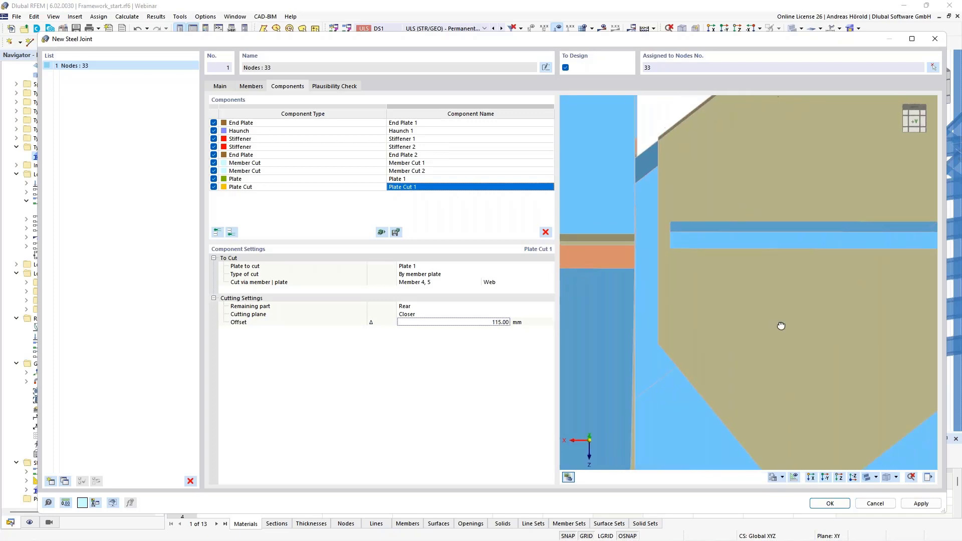
{"action": "scroll", "coordinate": [700, 263], "scroll_direction": "up", "scroll_amount": 3}
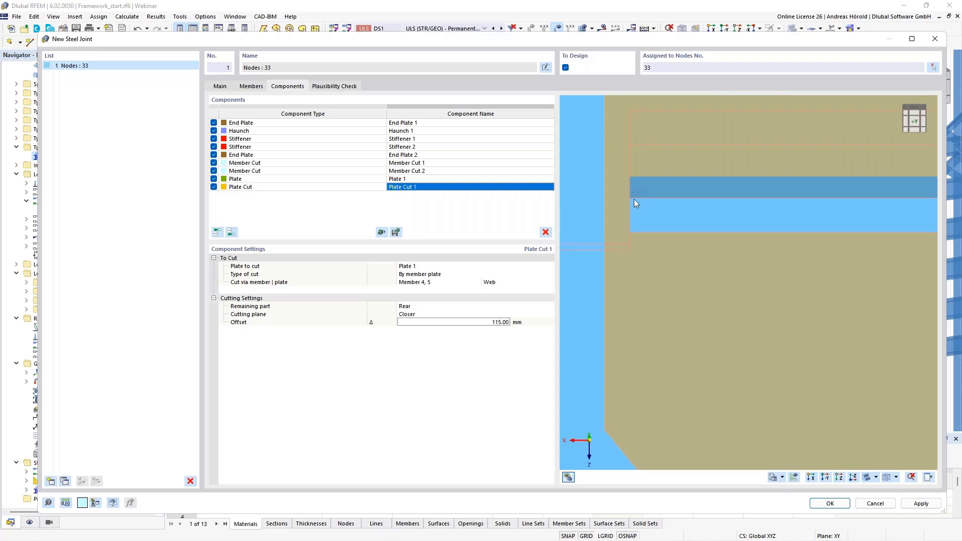
{"action": "scroll", "coordinate": [639, 210], "scroll_direction": "down", "scroll_amount": 1}
{"action": "left_click", "coordinate": [497, 322]}
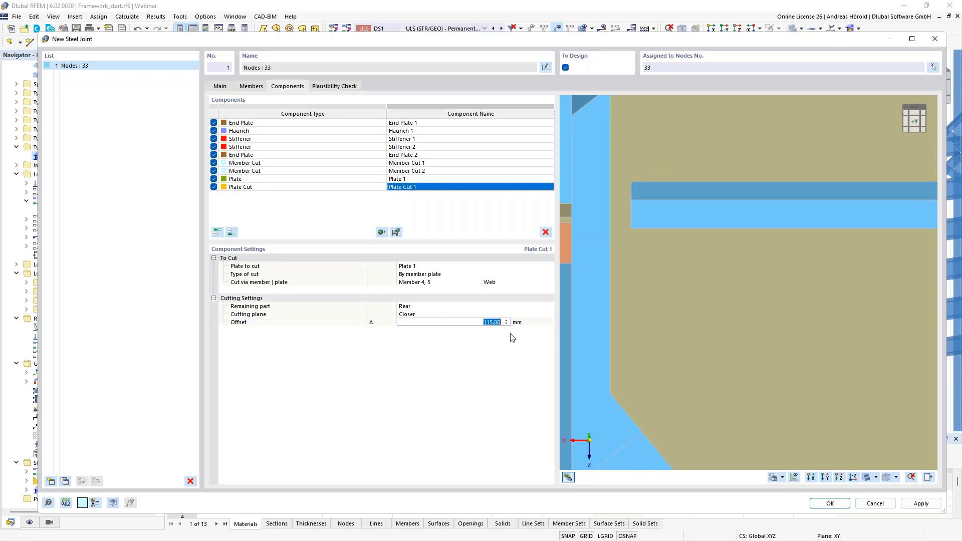
{"action": "type", "text": "120,25"}
{"action": "key", "text": "Return"}
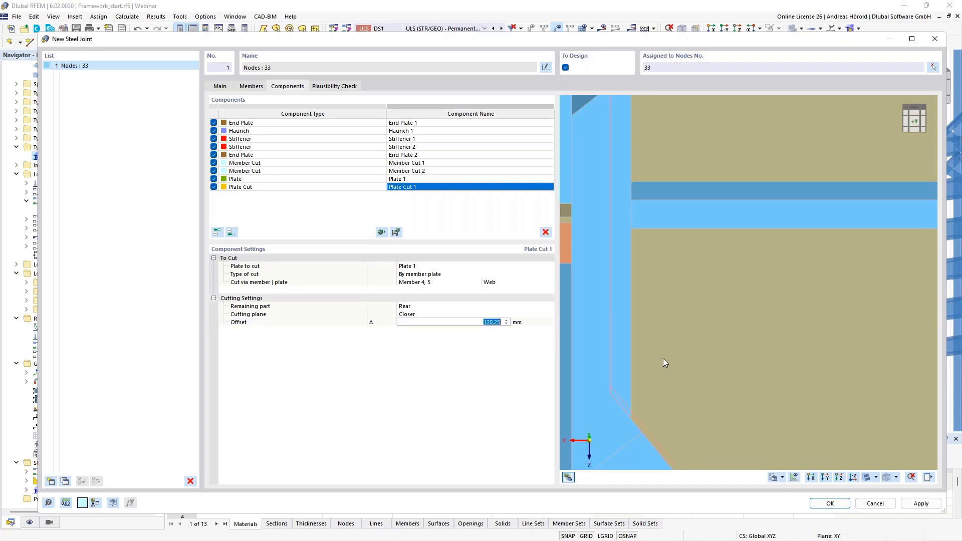
{"action": "scroll", "coordinate": [663, 359], "scroll_direction": "down", "scroll_amount": 5}
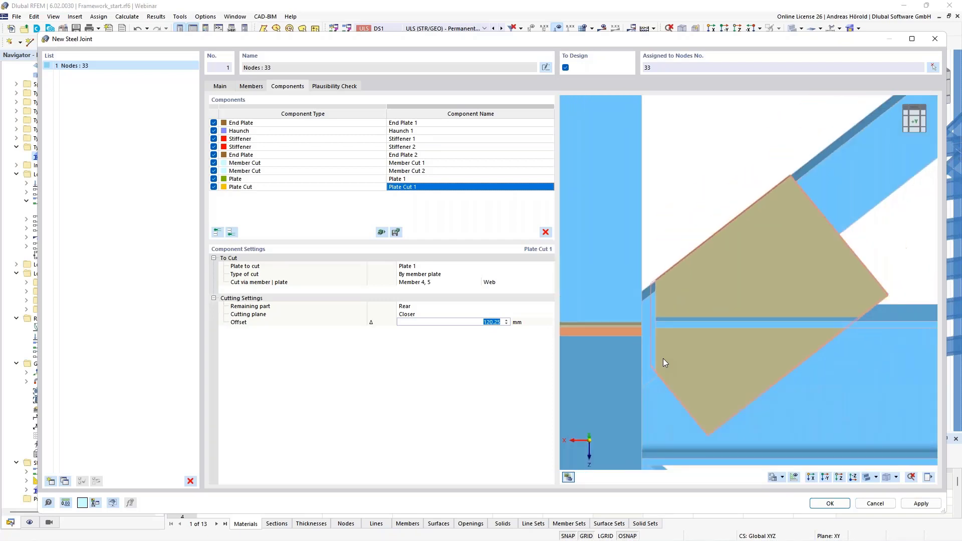
{"action": "scroll", "coordinate": [663, 359], "scroll_direction": "down", "scroll_amount": 2}
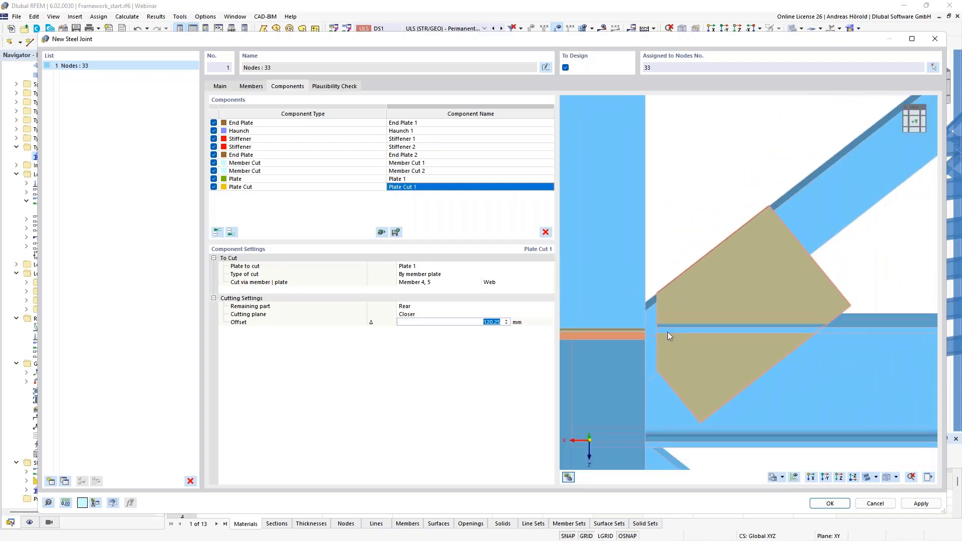
Add a second Plate Cut component and assign Plate 1 as the plate to cut.
{"action": "left_click", "coordinate": [232, 232]}
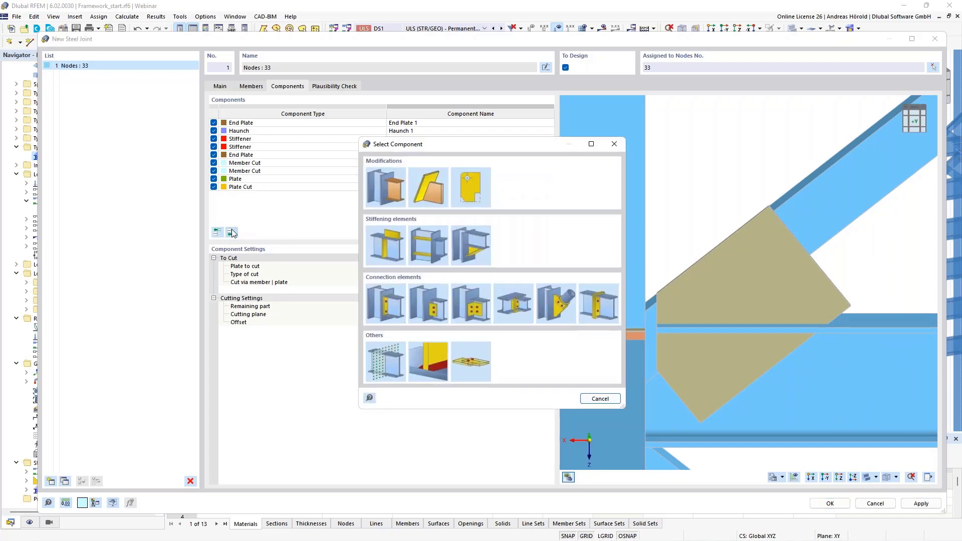
{"action": "left_click", "coordinate": [428, 185]}
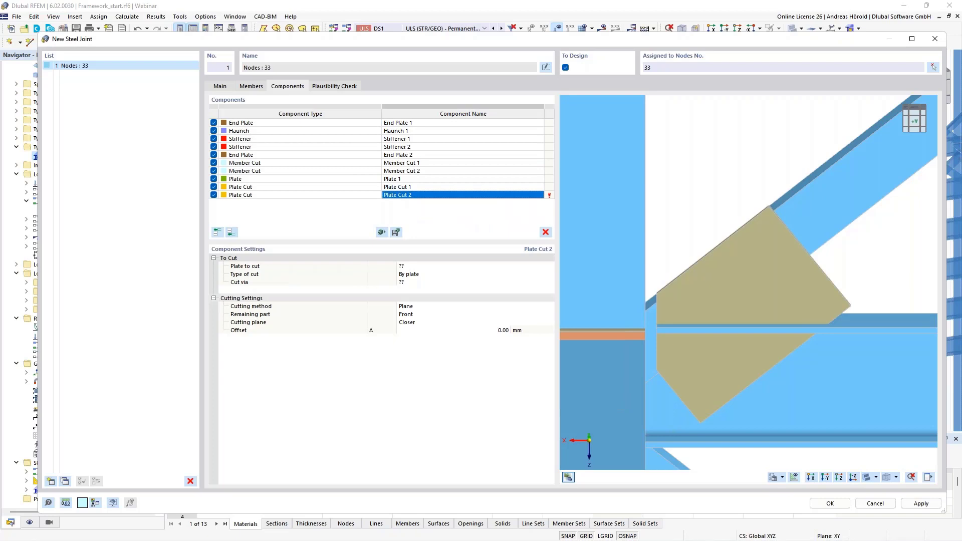
{"action": "left_click", "coordinate": [430, 267]}
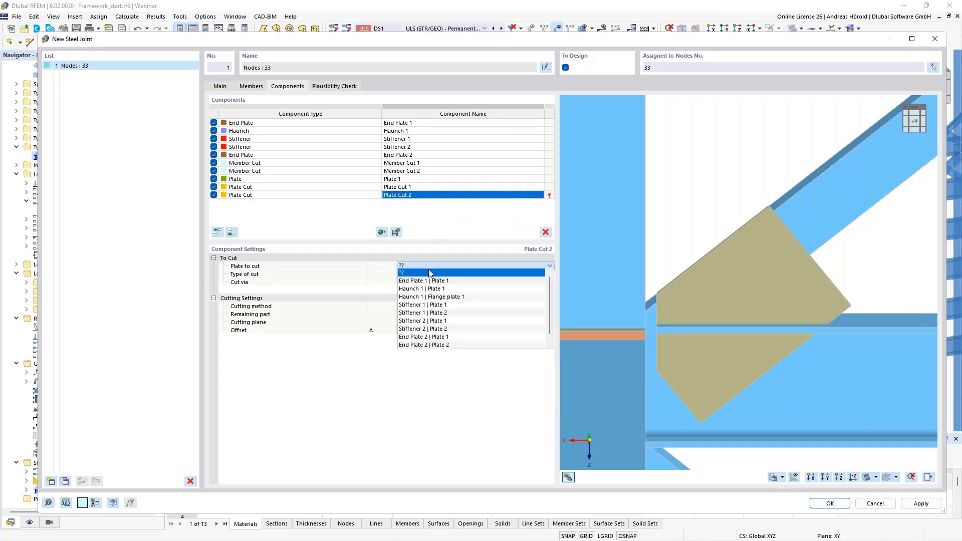
{"action": "scroll", "coordinate": [429, 326], "scroll_direction": "down", "scroll_amount": 1}
{"action": "left_click", "coordinate": [429, 345]}
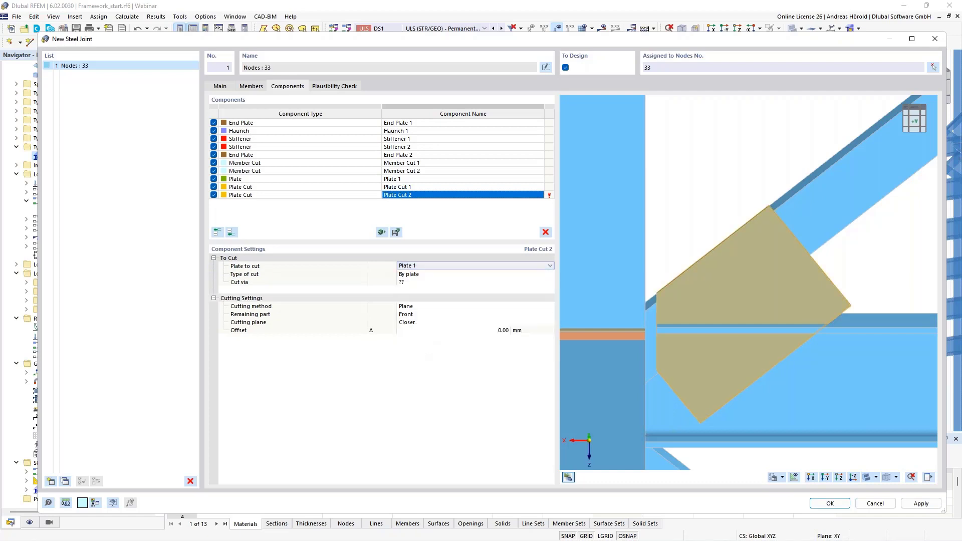
Set the second plate cut's type to By member plate, cutting via the web of Member 4, 5.
{"action": "left_click", "coordinate": [429, 274]}
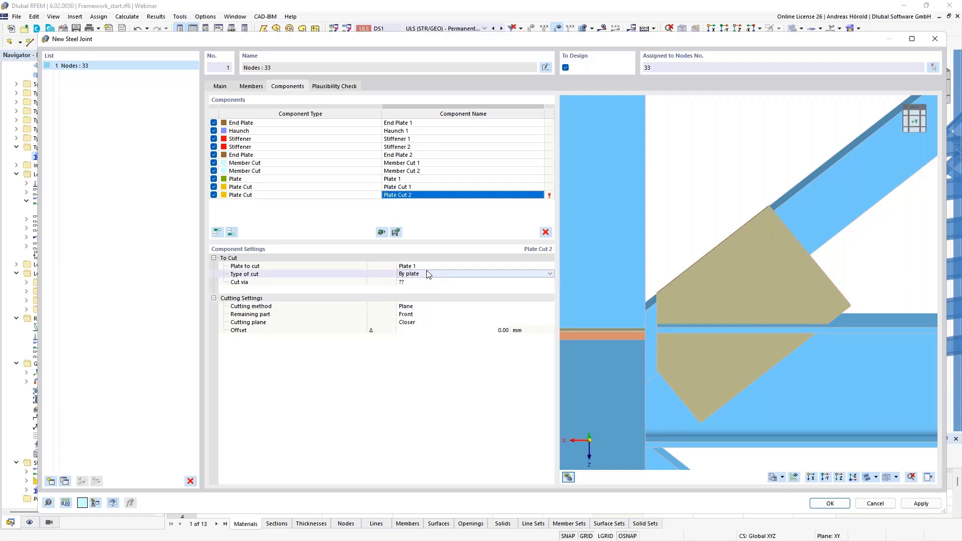
{"action": "left_click", "coordinate": [426, 273]}
{"action": "left_click", "coordinate": [429, 293]}
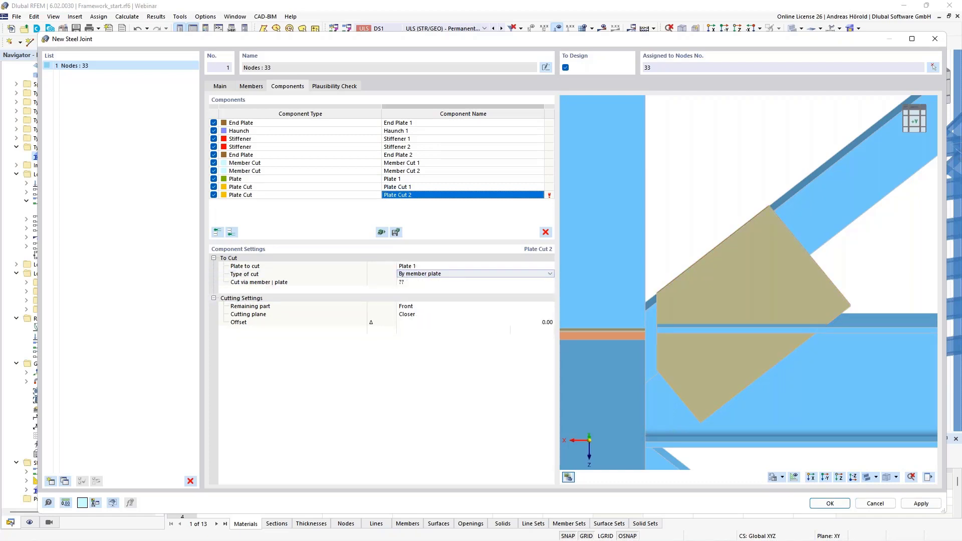
{"action": "left_click", "coordinate": [430, 282]}
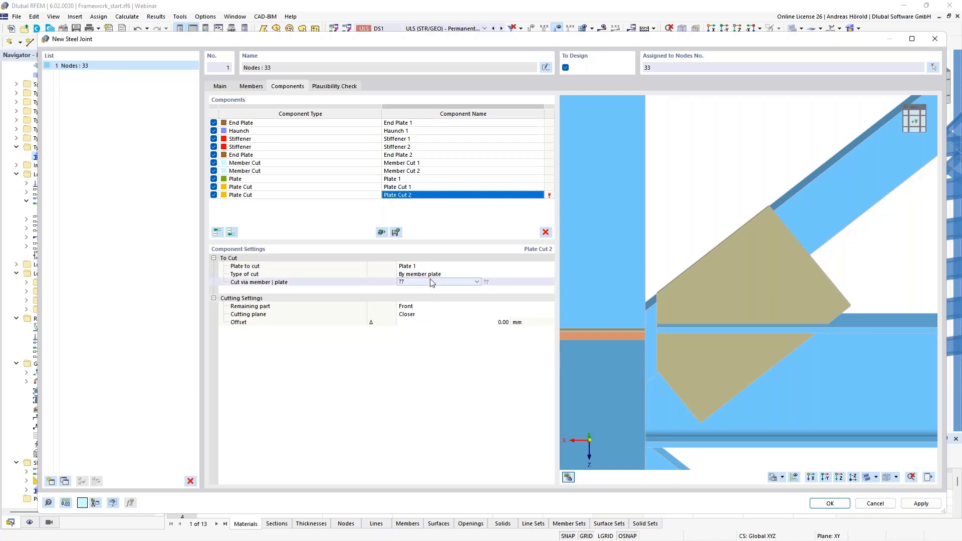
{"action": "left_click", "coordinate": [430, 282]}
{"action": "left_click", "coordinate": [430, 321]}
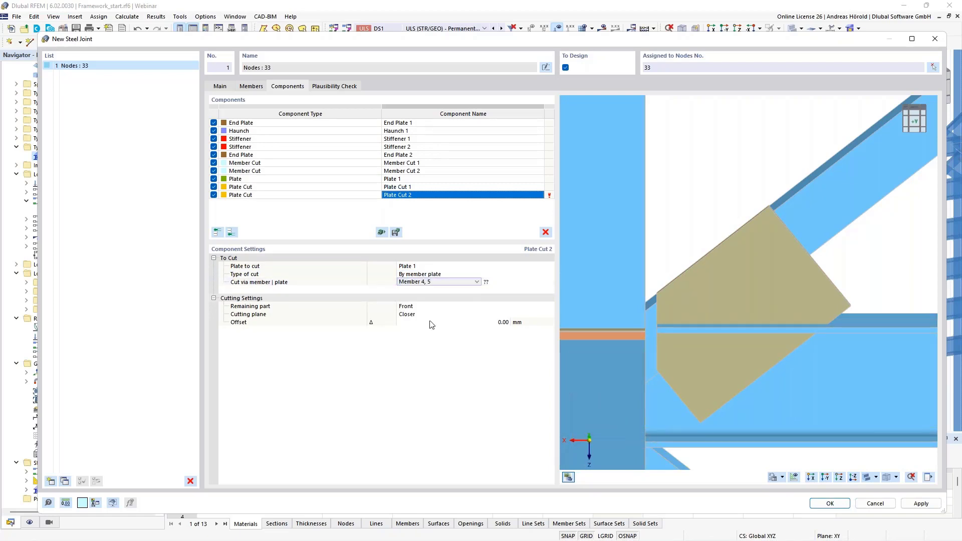
{"action": "left_click", "coordinate": [520, 282]}
{"action": "left_click", "coordinate": [521, 281]}
{"action": "left_click", "coordinate": [521, 305]}
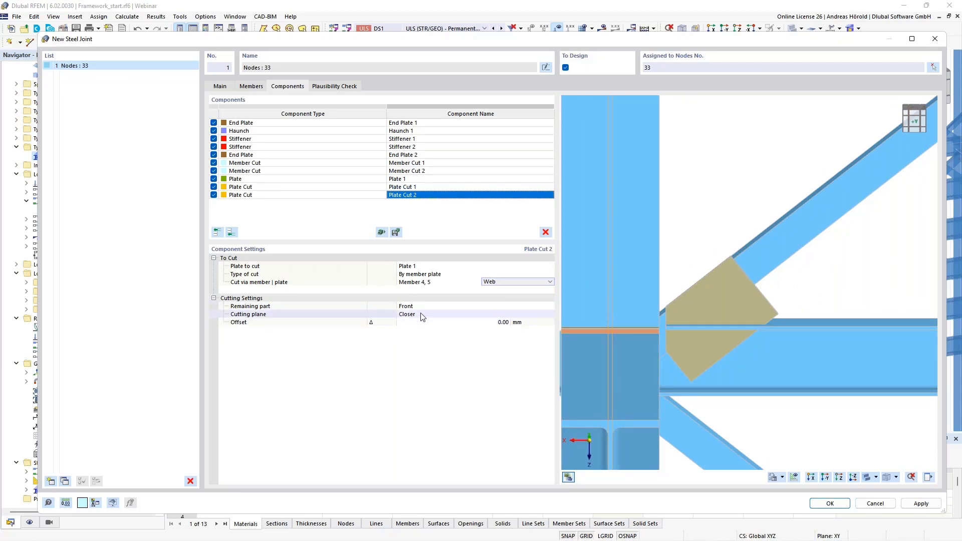
Set the second plate cut's offset to -335.25 mm to trim the gusset's outer corner vertically.
{"action": "left_click", "coordinate": [505, 322]}
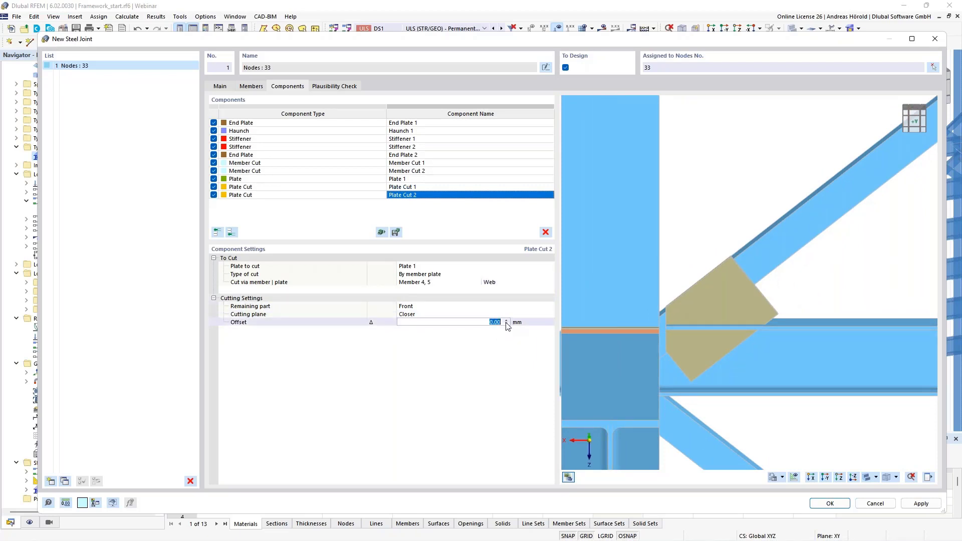
{"action": "key", "text": "BackSpace"}
{"action": "type", "text": "-335,25"}
{"action": "key", "text": "Return"}
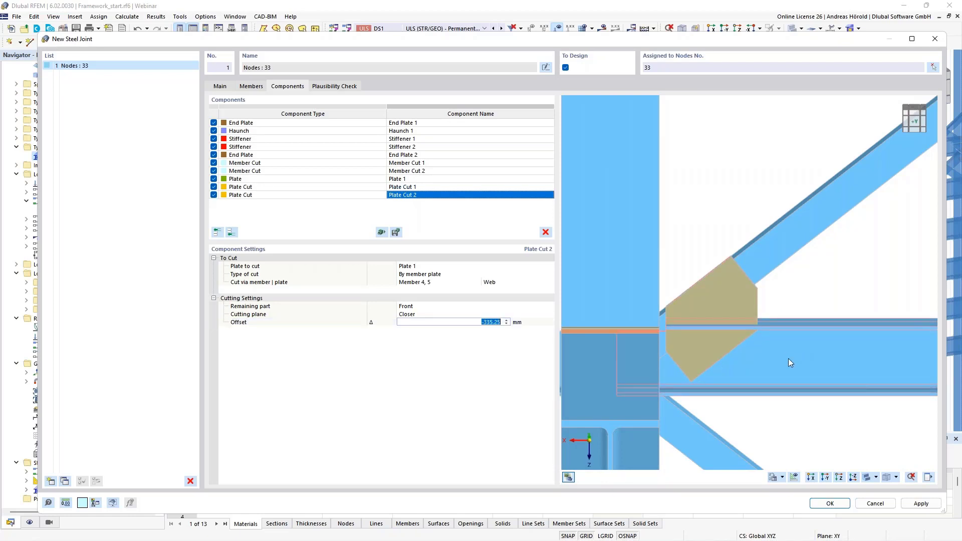
{"action": "scroll", "coordinate": [729, 337], "scroll_direction": "up", "scroll_amount": 5}
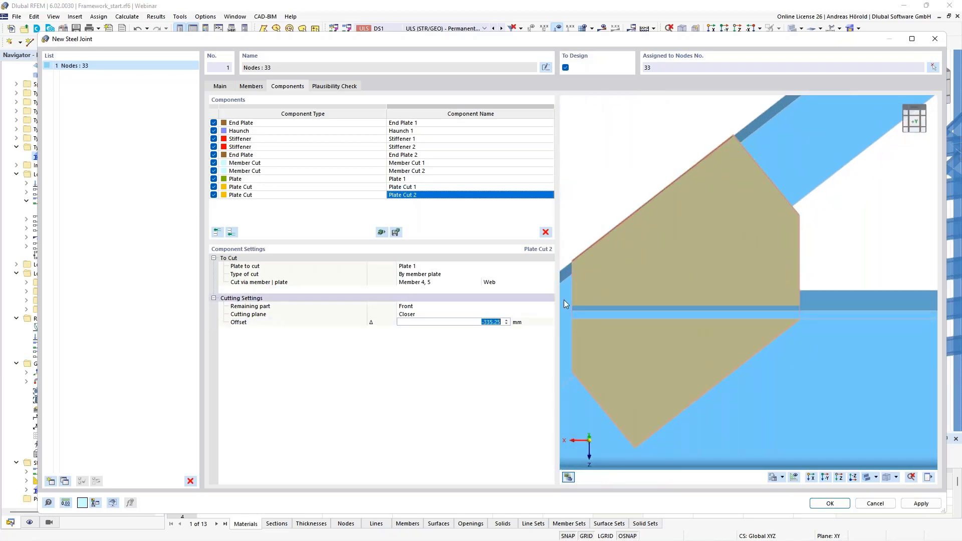
Add a third Plate Cut component with Plate 1 as the plate to cut.
{"action": "left_click", "coordinate": [232, 233]}
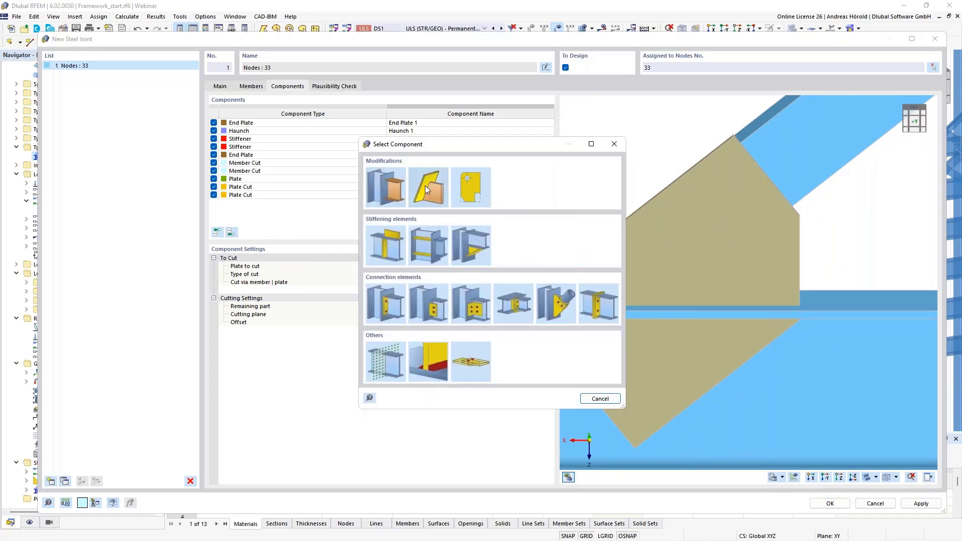
{"action": "left_click", "coordinate": [426, 187]}
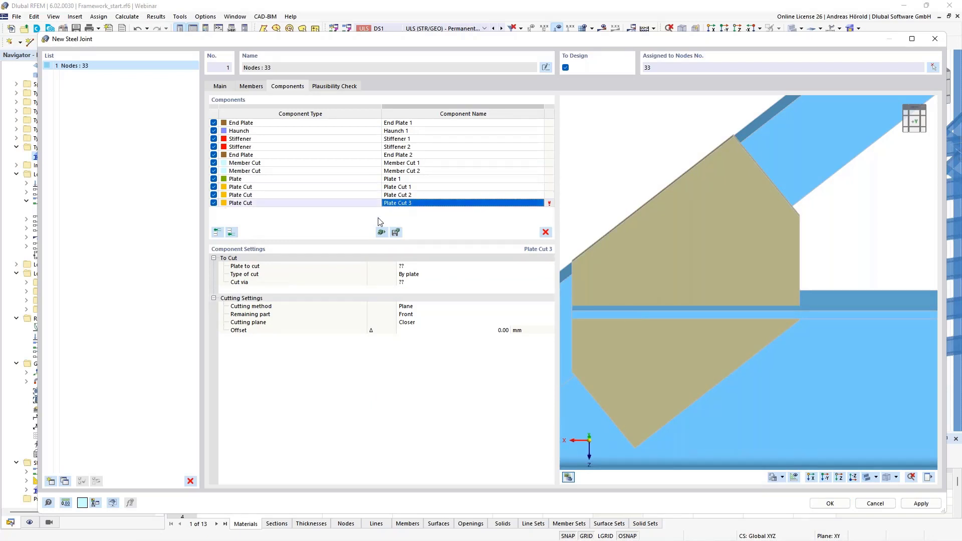
{"action": "left_click", "coordinate": [424, 266]}
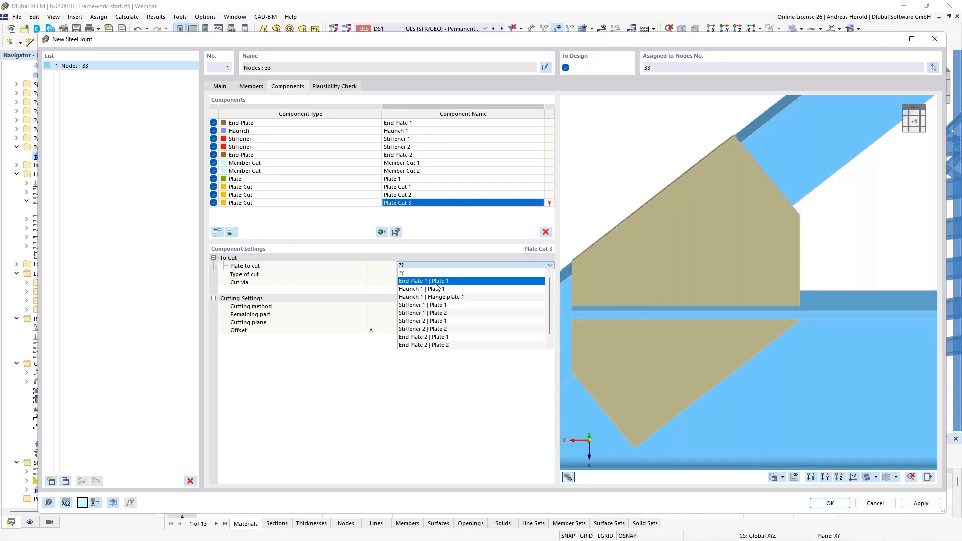
{"action": "left_click", "coordinate": [434, 345]}
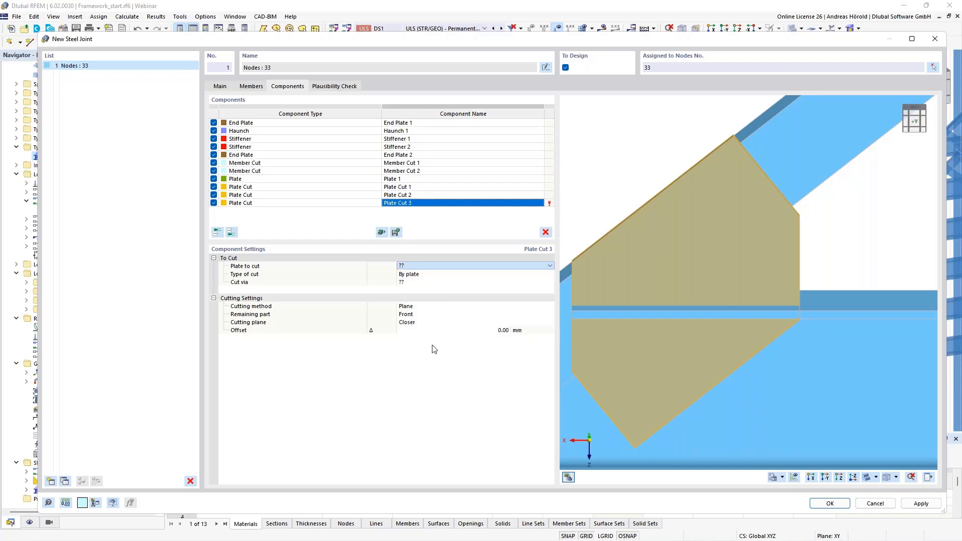
{"action": "left_click", "coordinate": [428, 266]}
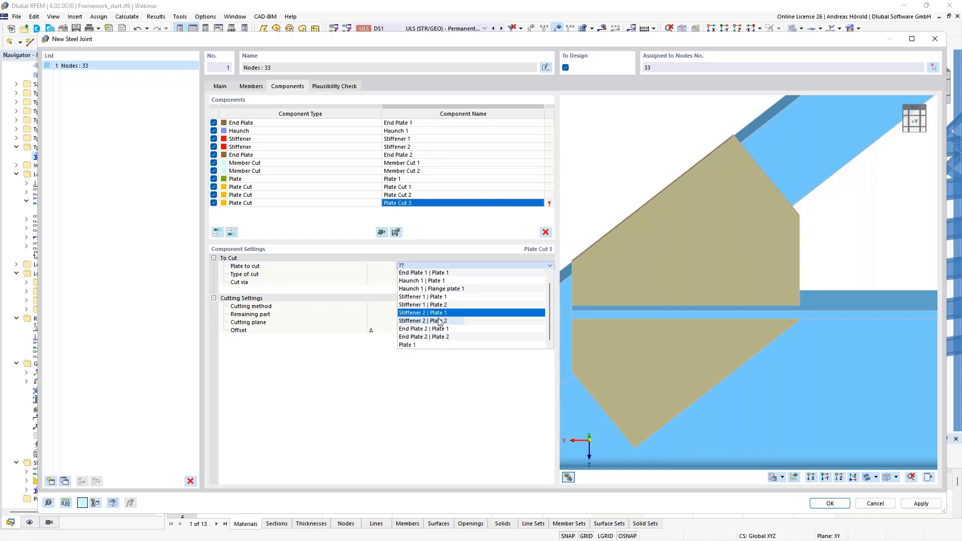
{"action": "left_click", "coordinate": [410, 346]}
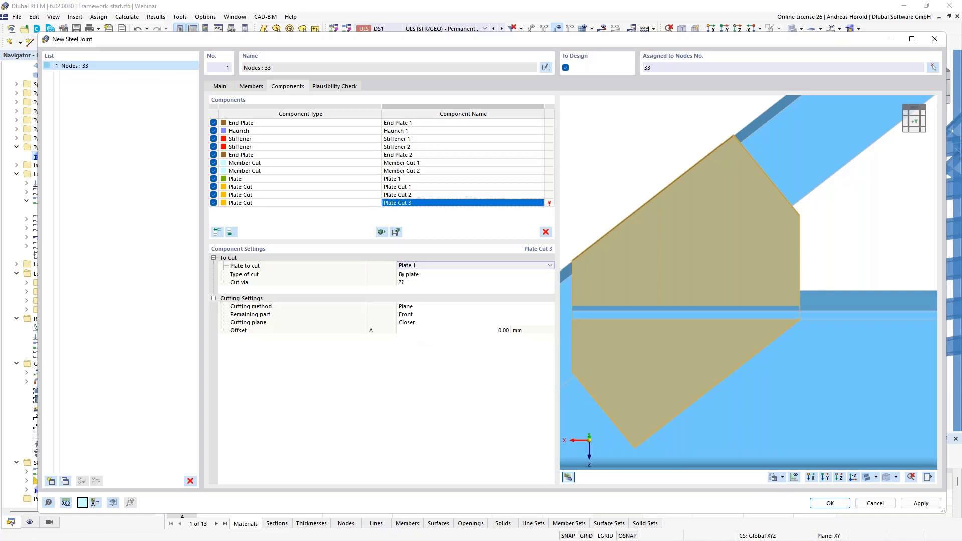
Set the third plate cut's type to By member plate, cutting via Flange 1 of Member 1.
{"action": "left_click", "coordinate": [412, 276]}
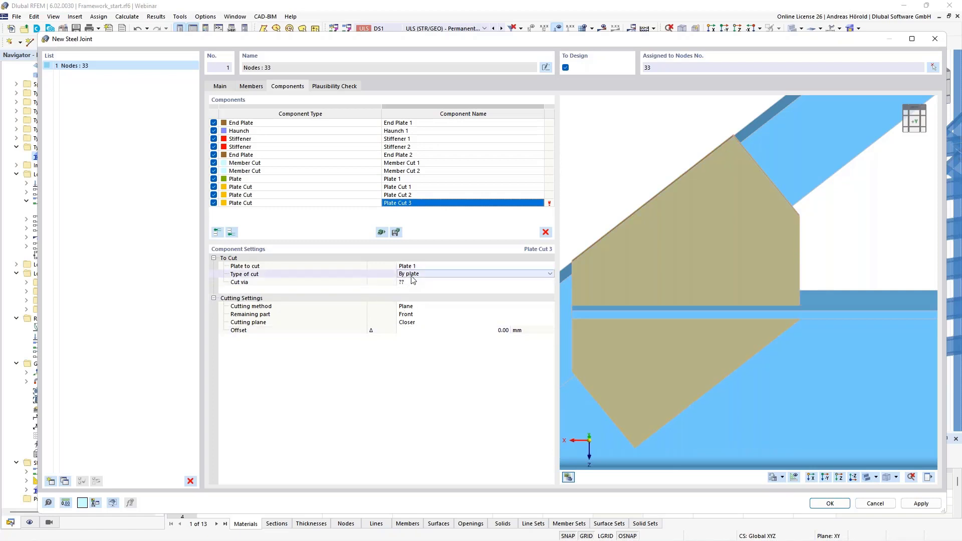
{"action": "left_click", "coordinate": [412, 275]}
{"action": "left_click", "coordinate": [416, 290]}
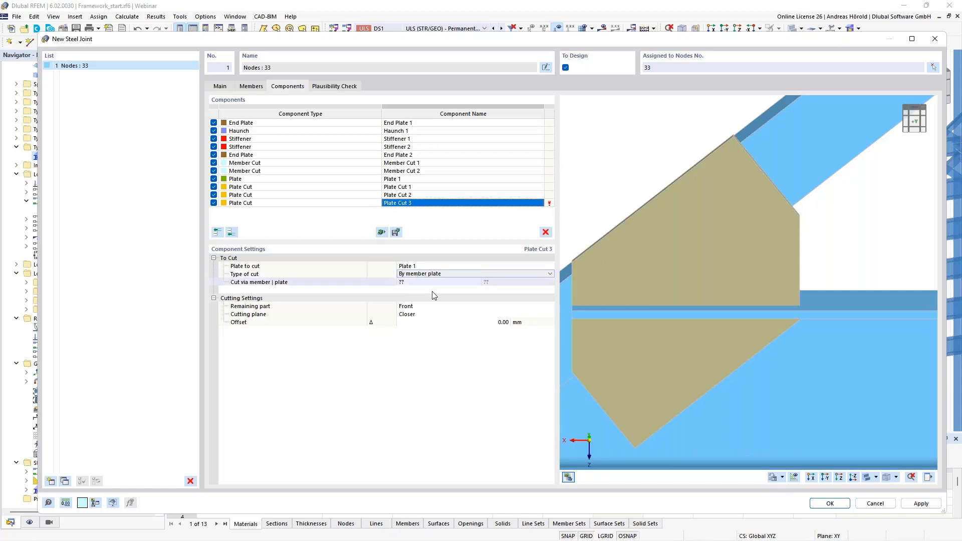
{"action": "left_click", "coordinate": [444, 282]}
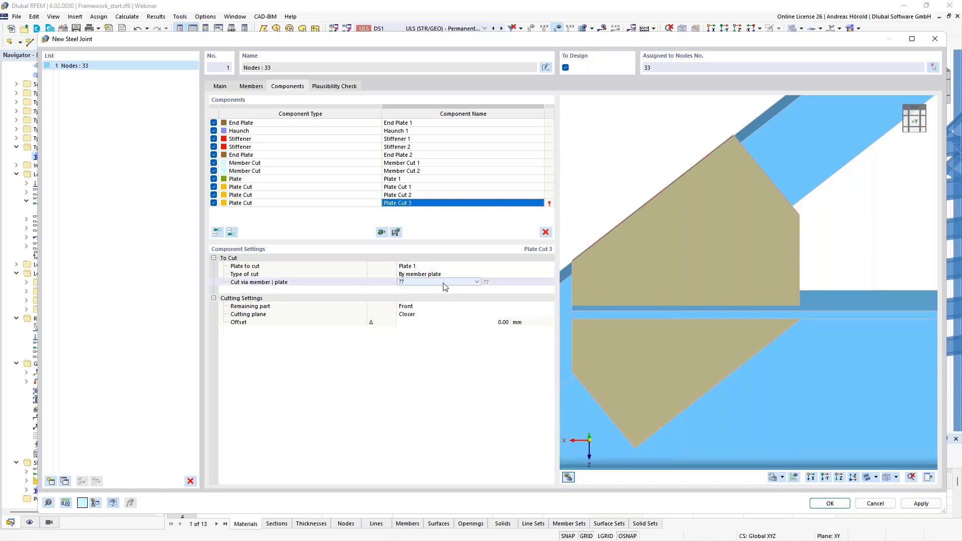
{"action": "left_click", "coordinate": [476, 282]}
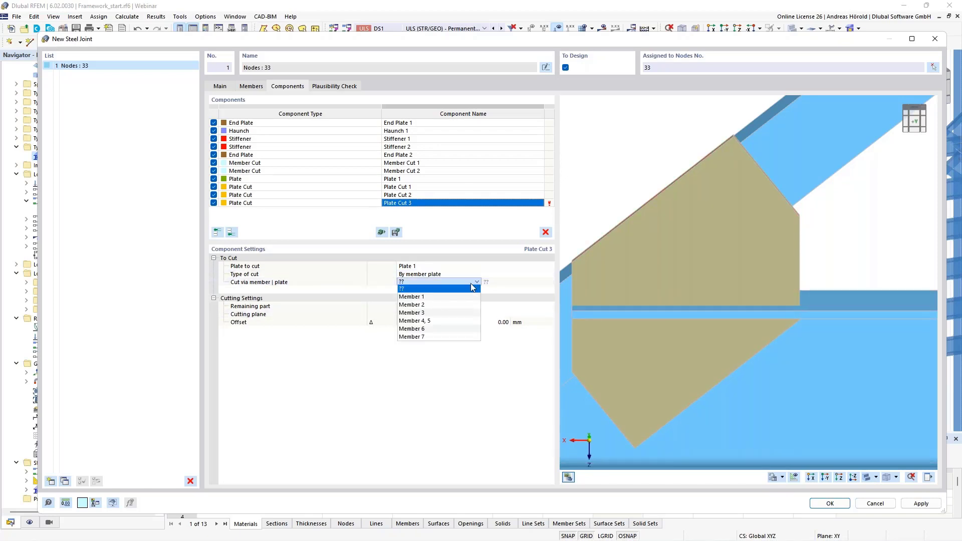
{"action": "left_click", "coordinate": [446, 297]}
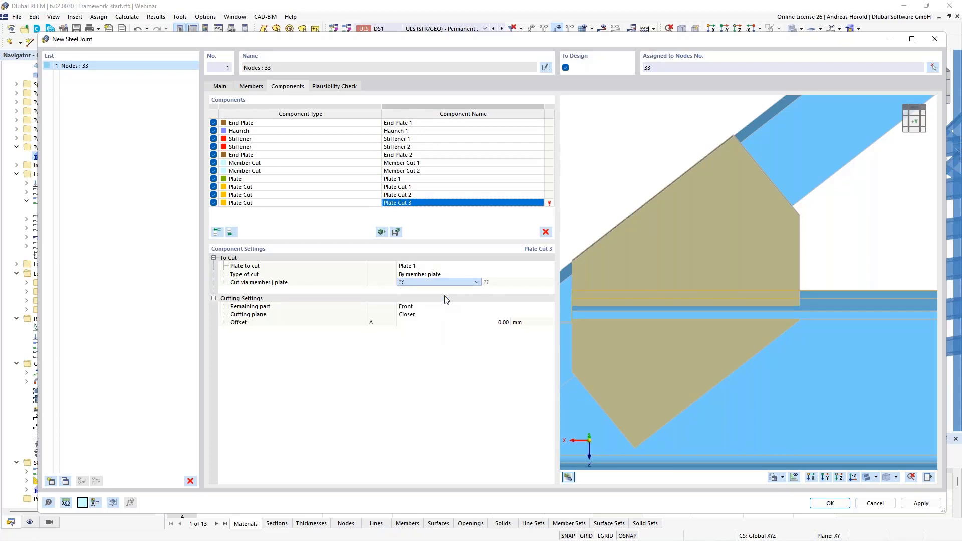
{"action": "left_click", "coordinate": [530, 285]}
{"action": "left_click", "coordinate": [550, 283]}
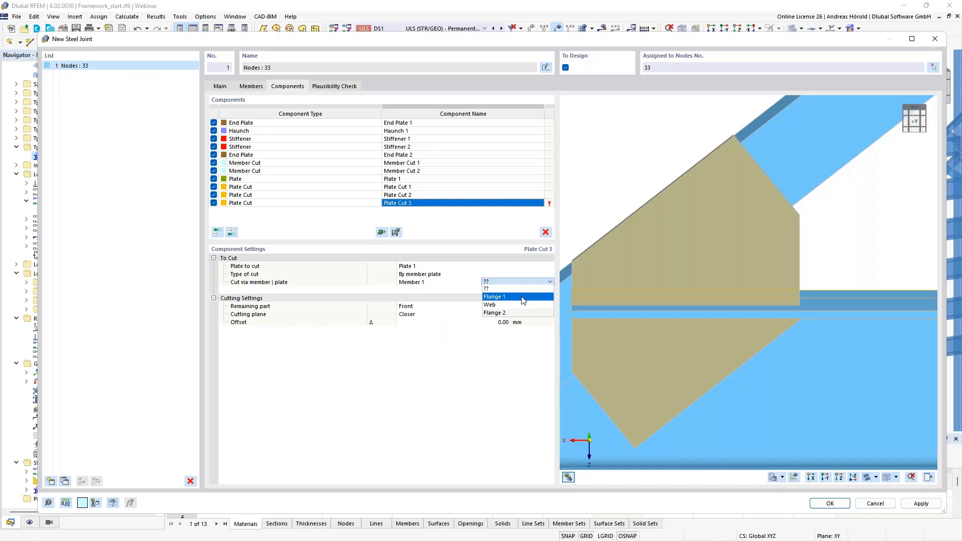
{"action": "left_click", "coordinate": [521, 298]}
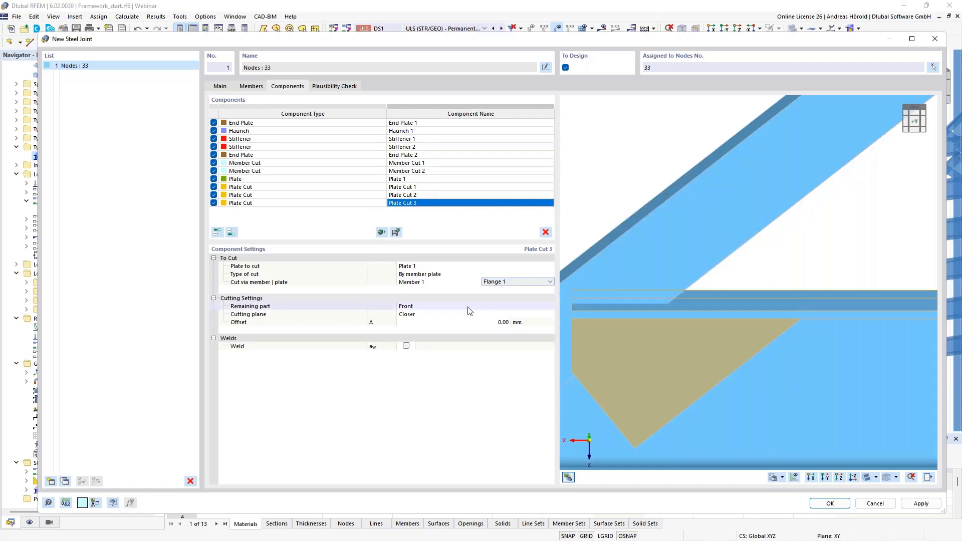
Set the third plate cut's remaining part to Rear to keep the gusset portion above the beam flange.
{"action": "left_click", "coordinate": [444, 308]}
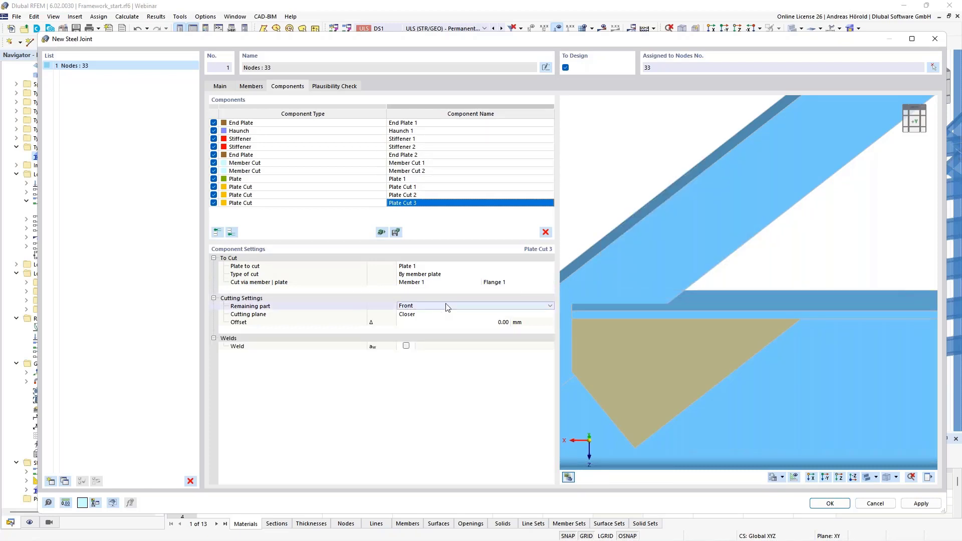
{"action": "left_click", "coordinate": [445, 307]}
{"action": "left_click", "coordinate": [441, 321]}
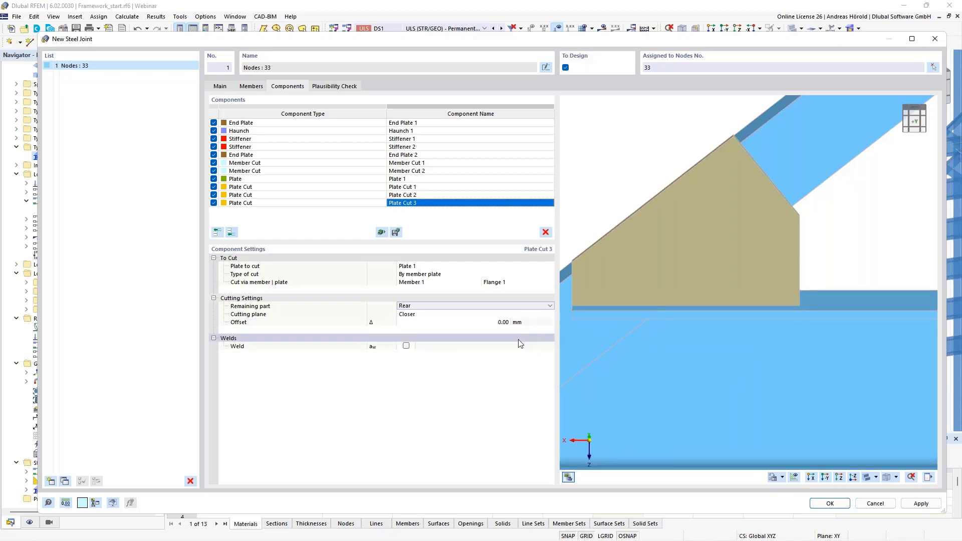
Weld the gusset's third cut edge to Member 1's flange with a 4.0 mm double fillet weld.
{"action": "left_click", "coordinate": [406, 346]}
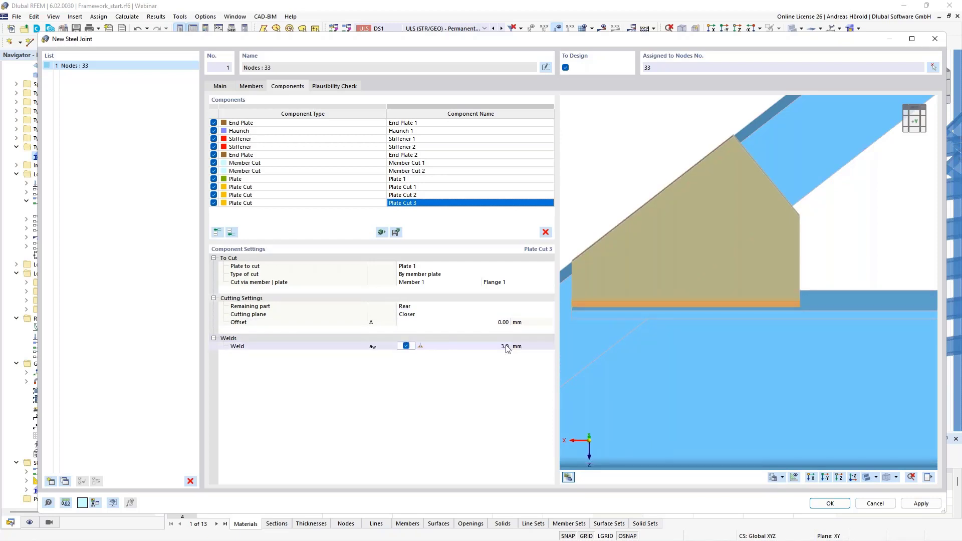
{"action": "left_click", "coordinate": [430, 346]}
{"action": "left_click", "coordinate": [438, 346]}
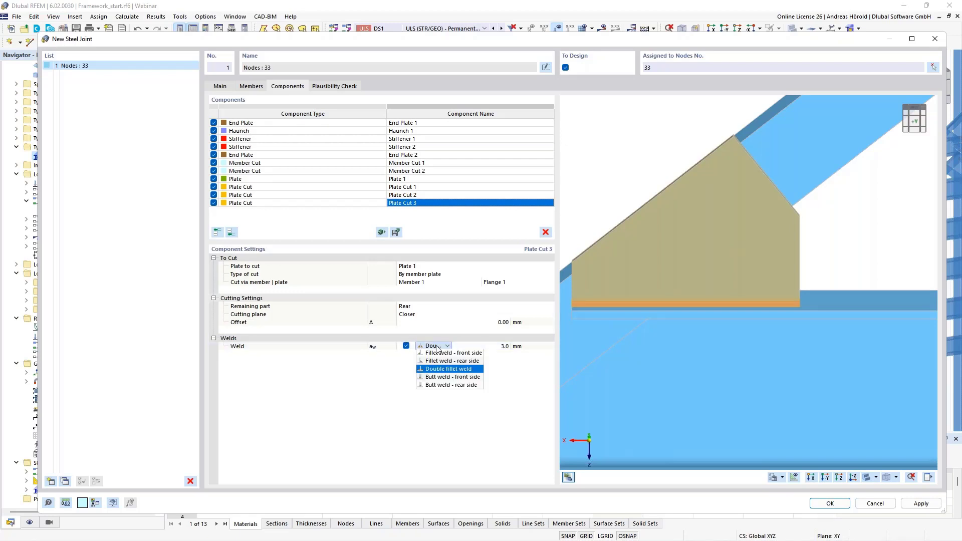
{"action": "left_click", "coordinate": [438, 346]}
{"action": "left_click", "coordinate": [501, 346]}
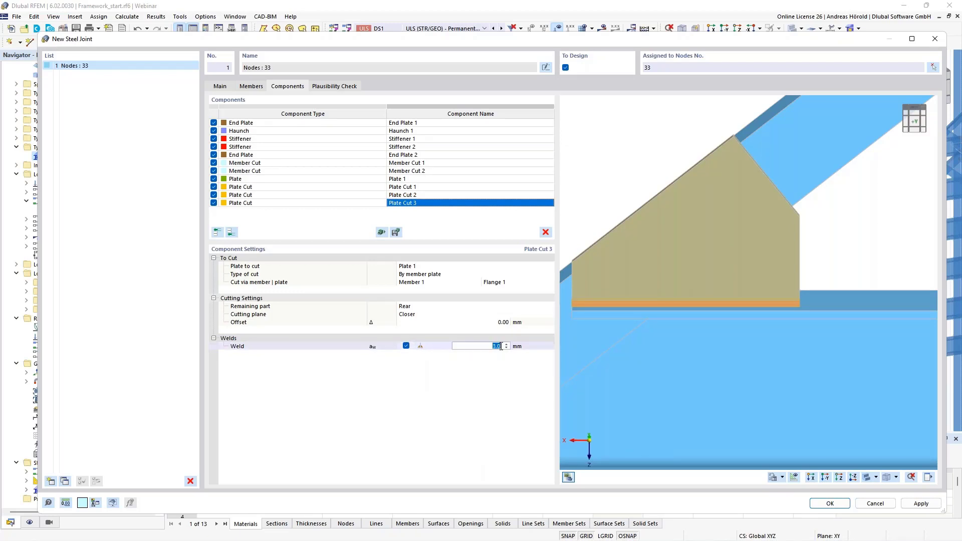
{"action": "scroll", "coordinate": [502, 346], "scroll_direction": "up", "scroll_amount": 1}
{"action": "scroll", "coordinate": [741, 307], "scroll_direction": "down", "scroll_amount": 4}
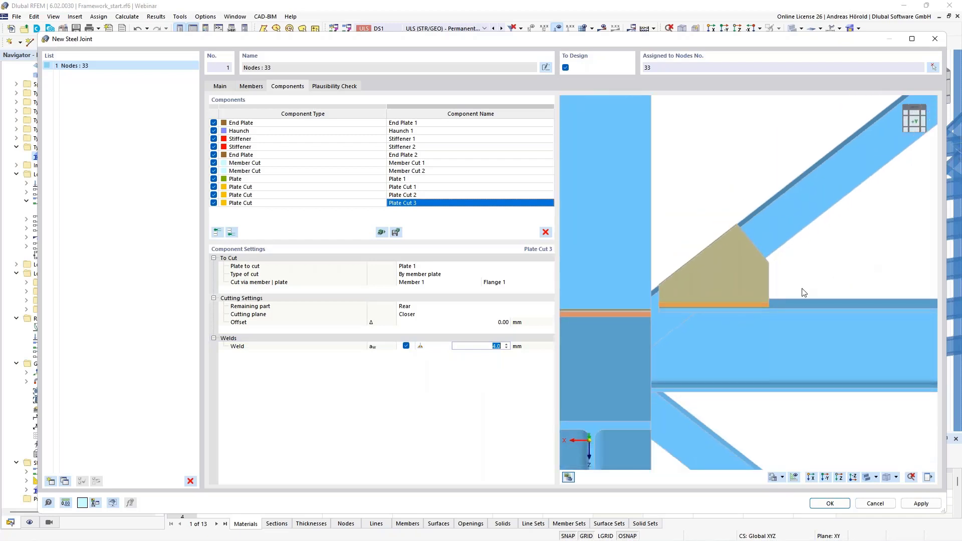
{"action": "left_click", "coordinate": [879, 308]}
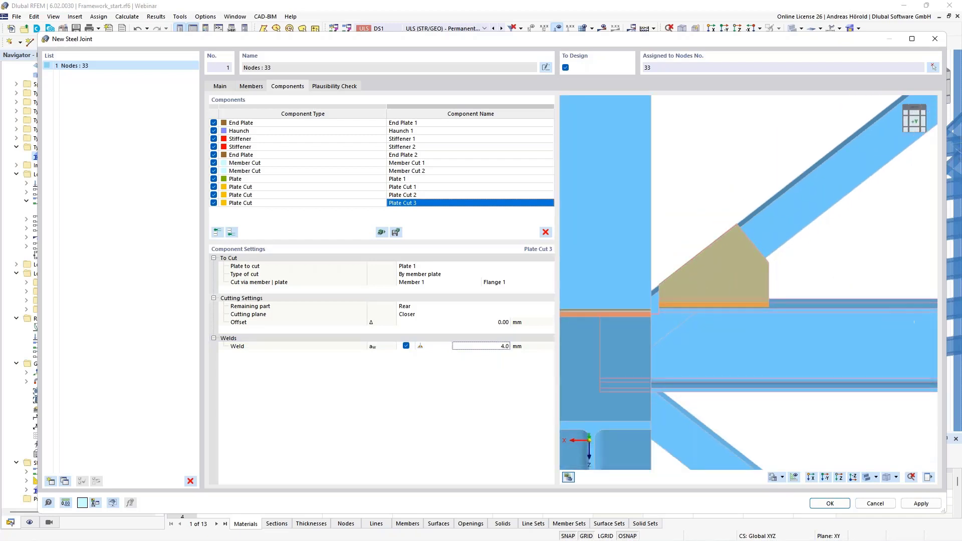
Add a third Member Cut component with Member 7 as the member to cut.
{"action": "middle_click_drag", "start_coordinate": [880, 307], "coordinate": [693, 321], "text": "ctrl"}
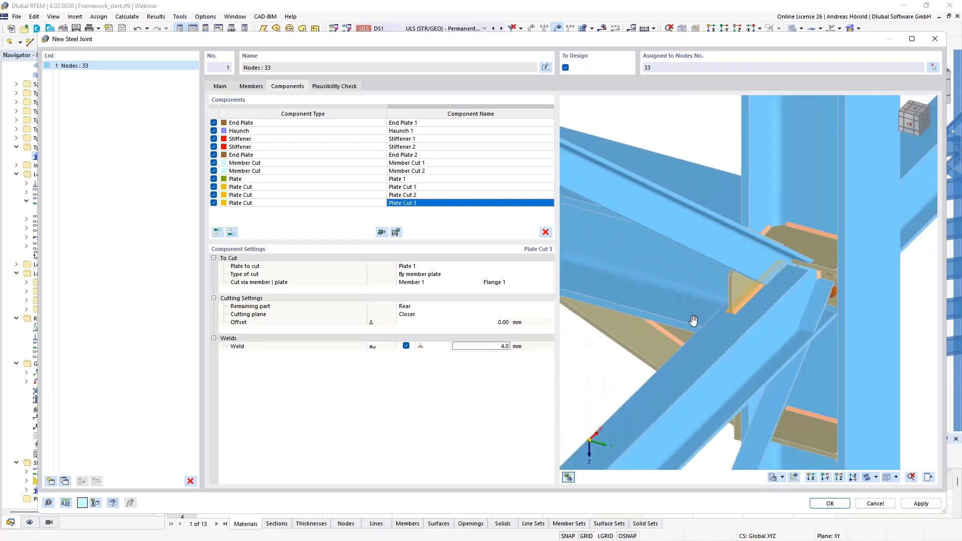
{"action": "middle_click_drag", "start_coordinate": [883, 364], "coordinate": [798, 326], "text": "ctrl"}
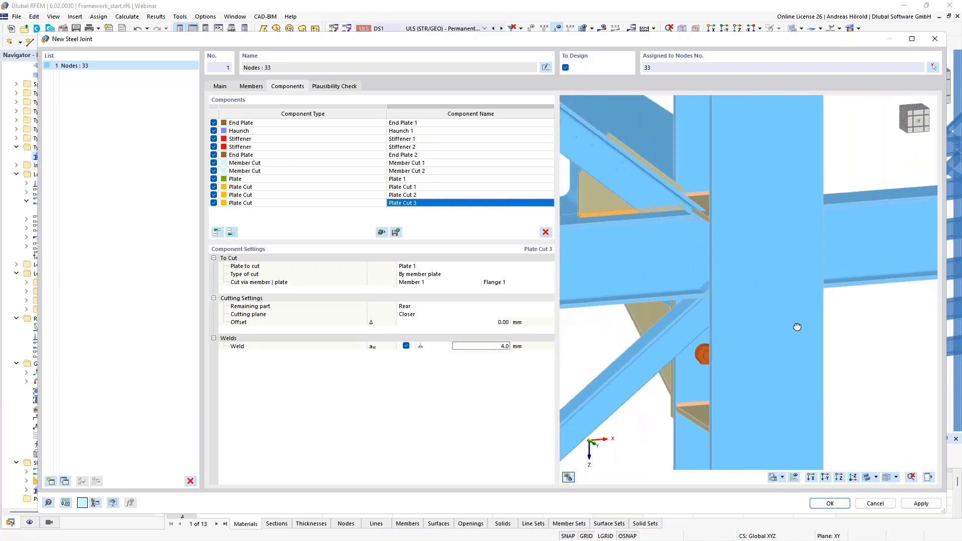
{"action": "scroll", "coordinate": [676, 222], "scroll_direction": "up", "scroll_amount": 5}
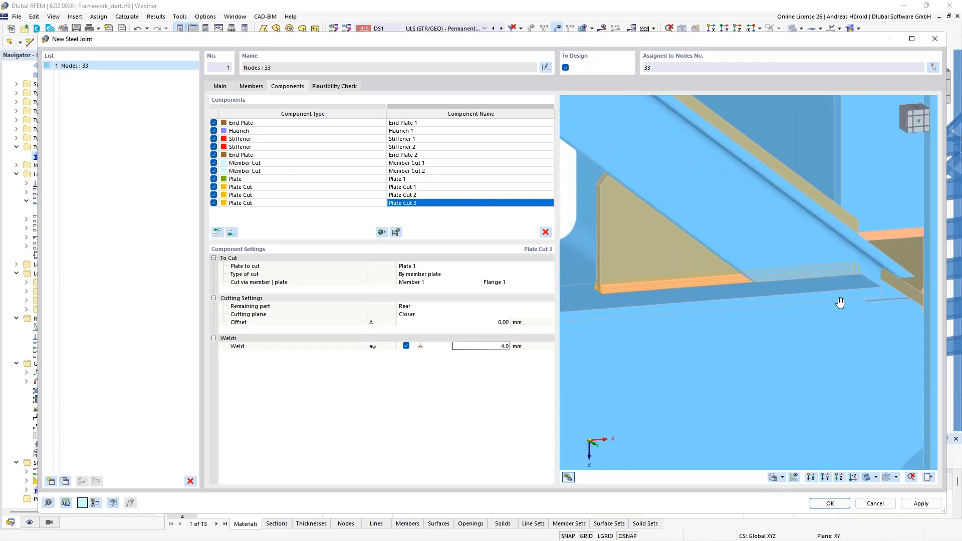
{"action": "scroll", "coordinate": [840, 303], "scroll_direction": "down", "scroll_amount": 2}
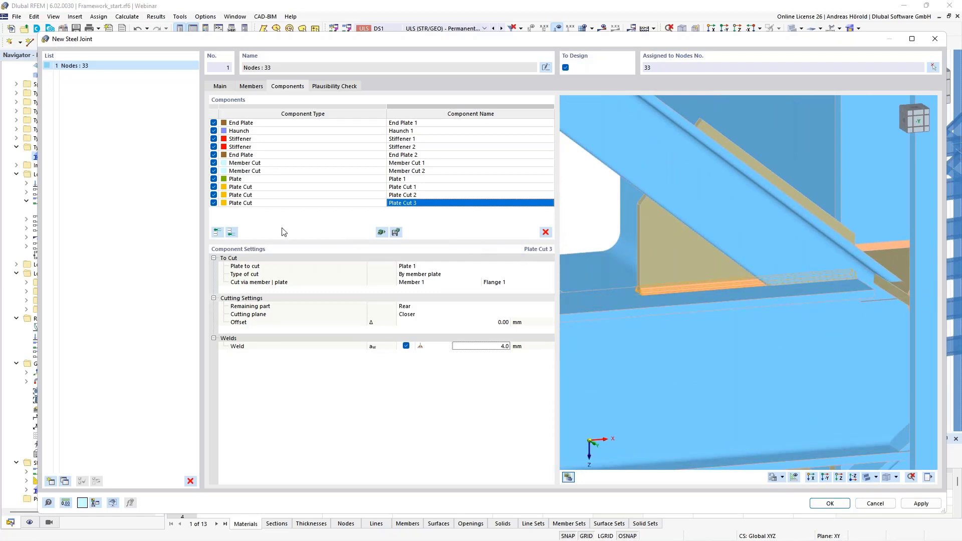
{"action": "left_click", "coordinate": [231, 232]}
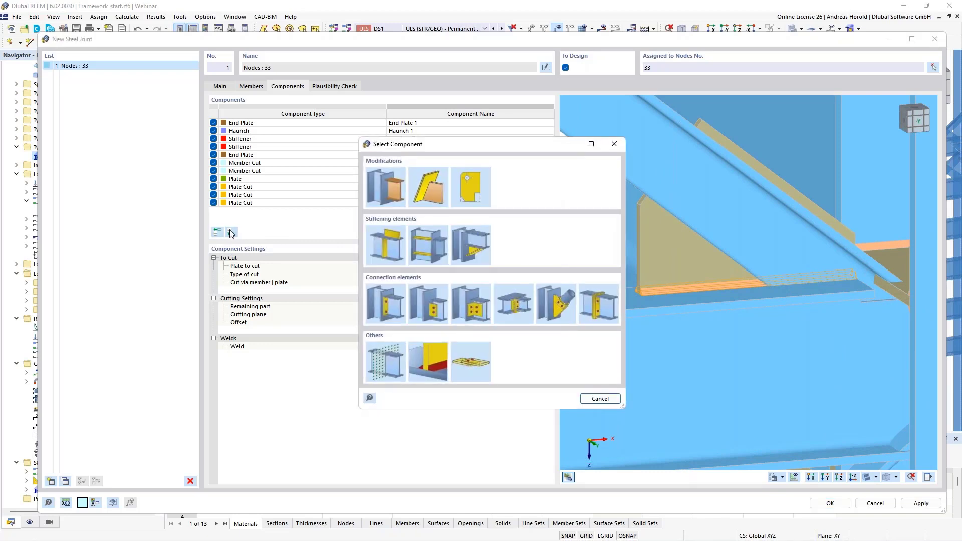
{"action": "left_click", "coordinate": [385, 188]}
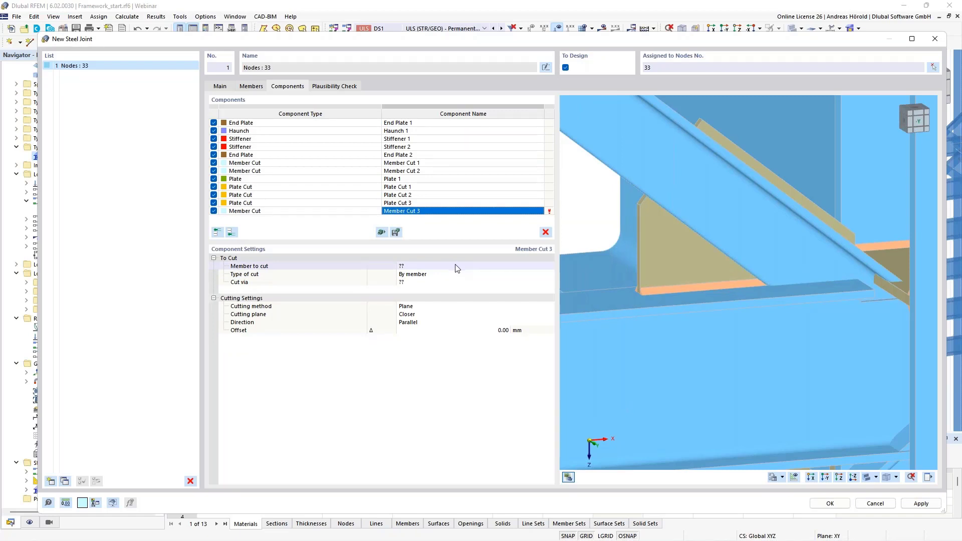
{"action": "left_click", "coordinate": [457, 267]}
{"action": "left_click", "coordinate": [456, 266]}
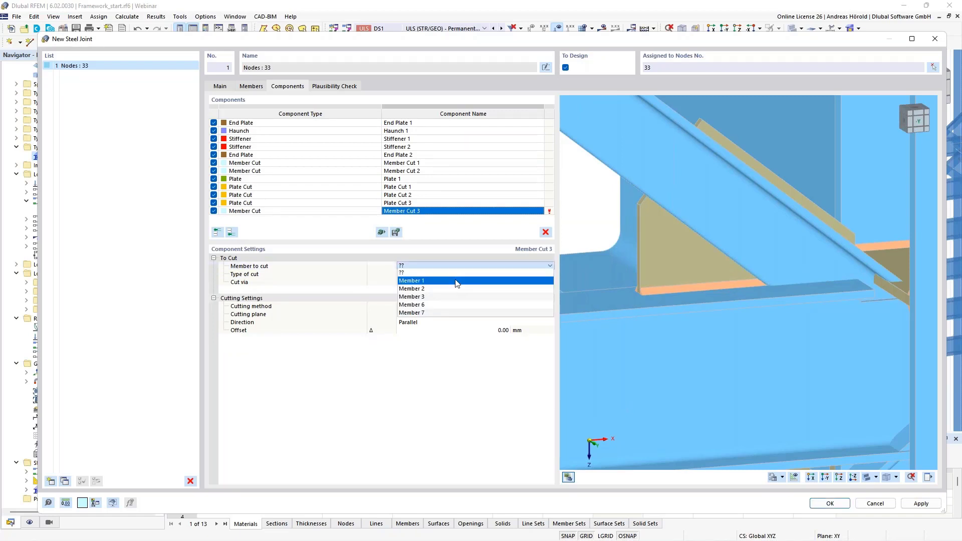
{"action": "left_click", "coordinate": [454, 313]}
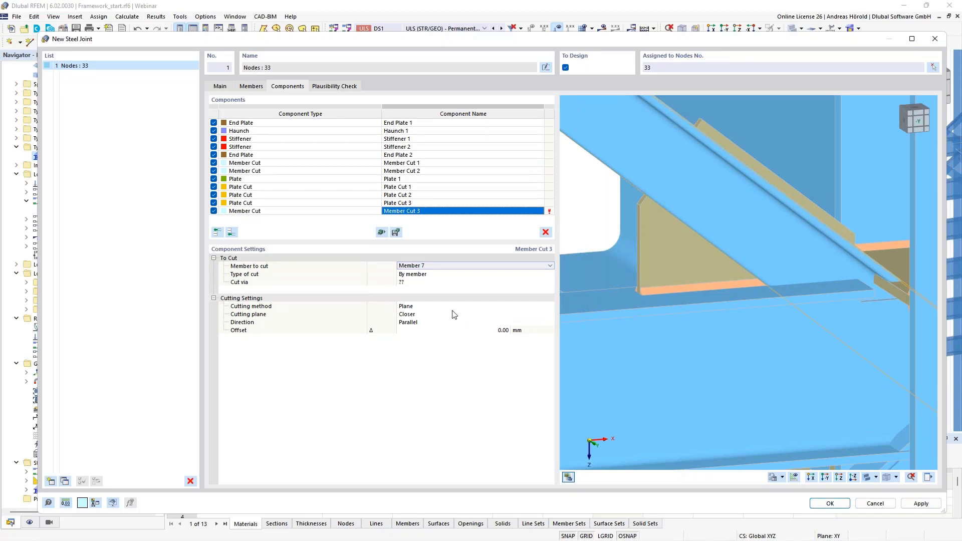
Cut Member 7 via Member 1 and set the cutting direction to Perpendicular.
{"action": "left_click", "coordinate": [448, 283]}
{"action": "left_click", "coordinate": [450, 282]}
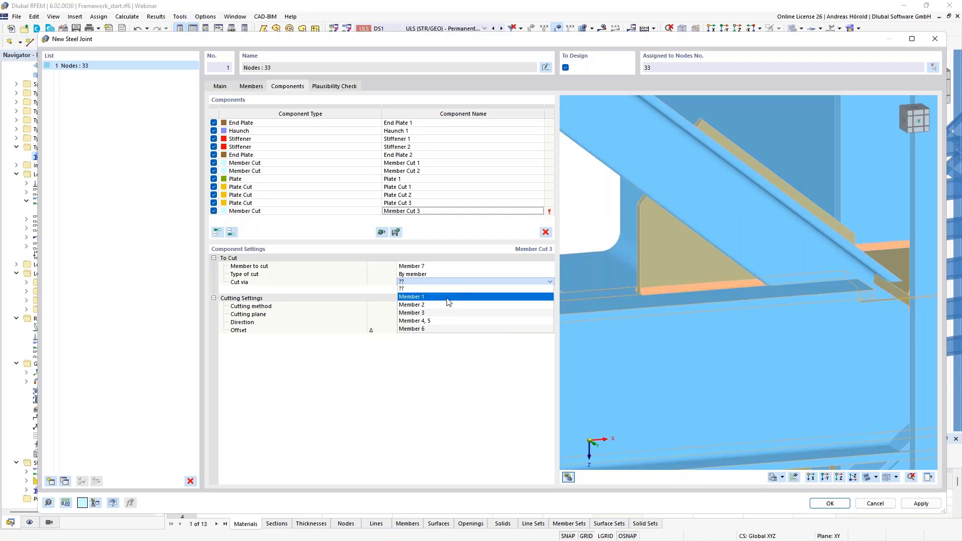
{"action": "left_click", "coordinate": [448, 297]}
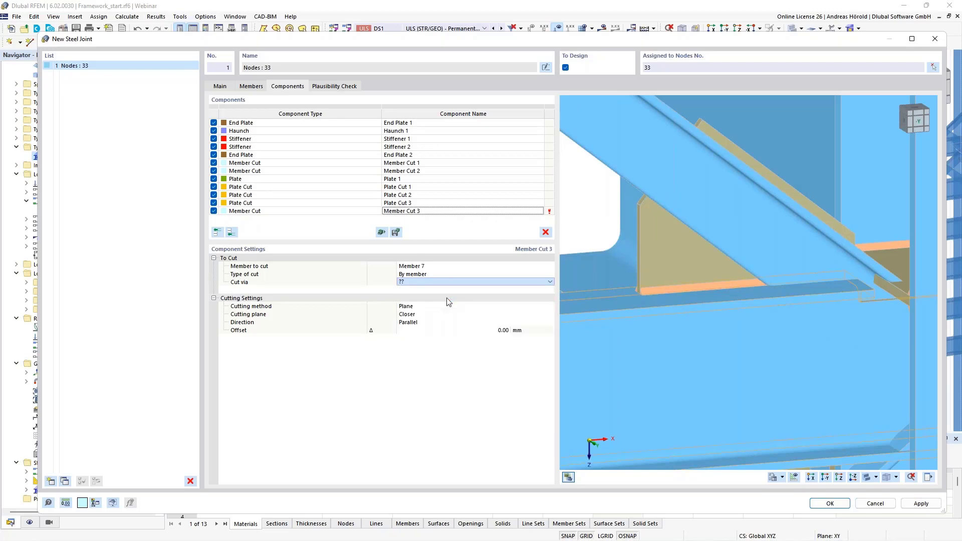
{"action": "left_click", "coordinate": [421, 324]}
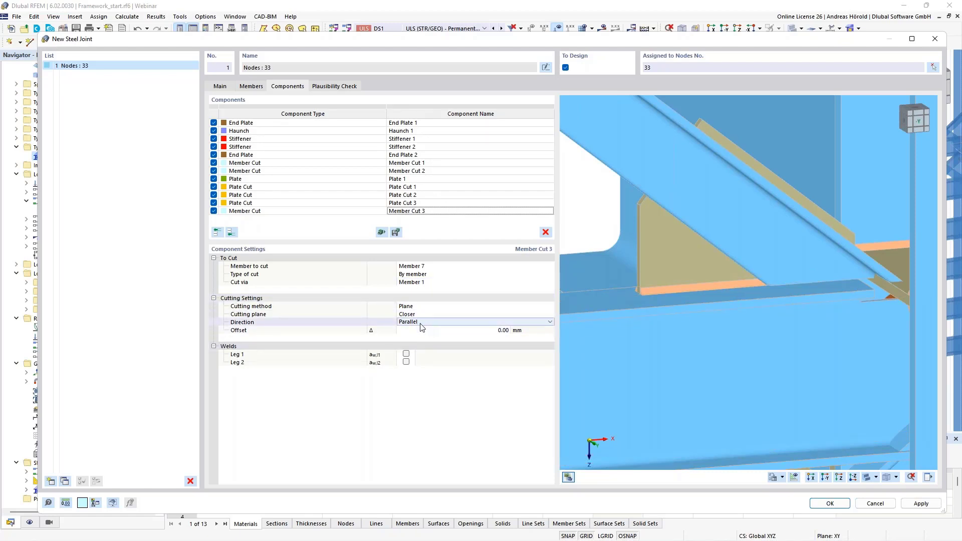
{"action": "left_click", "coordinate": [427, 324]}
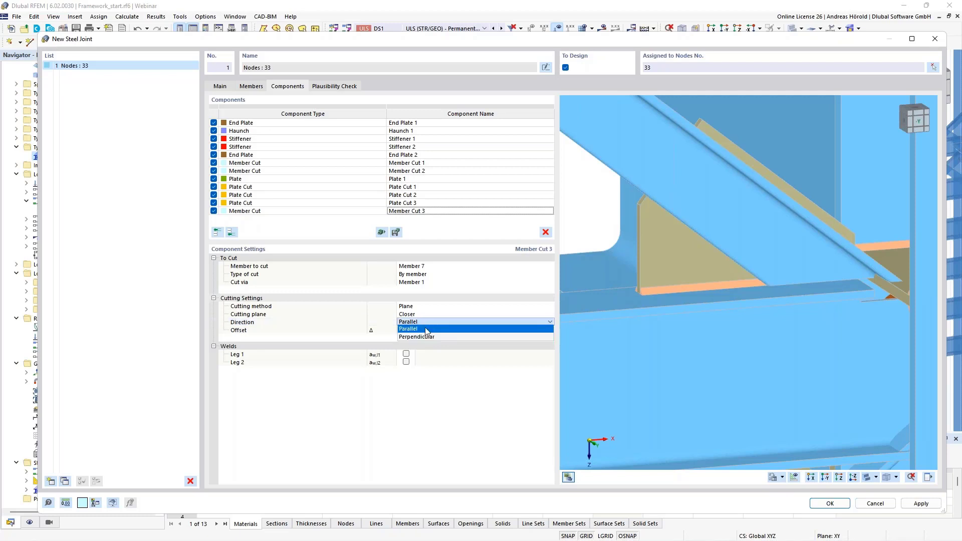
{"action": "left_click", "coordinate": [427, 335]}
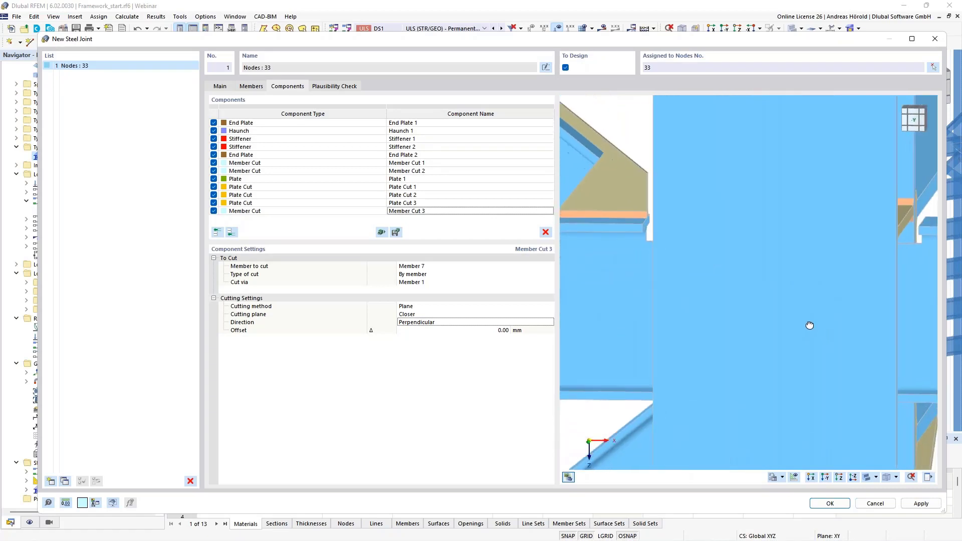
Set the third member cut's offset to 20 mm to keep the diagonal's end clear of the beam flange.
{"action": "scroll", "coordinate": [712, 233], "scroll_direction": "down", "scroll_amount": 3}
{"action": "scroll", "coordinate": [693, 270], "scroll_direction": "up", "scroll_amount": 5}
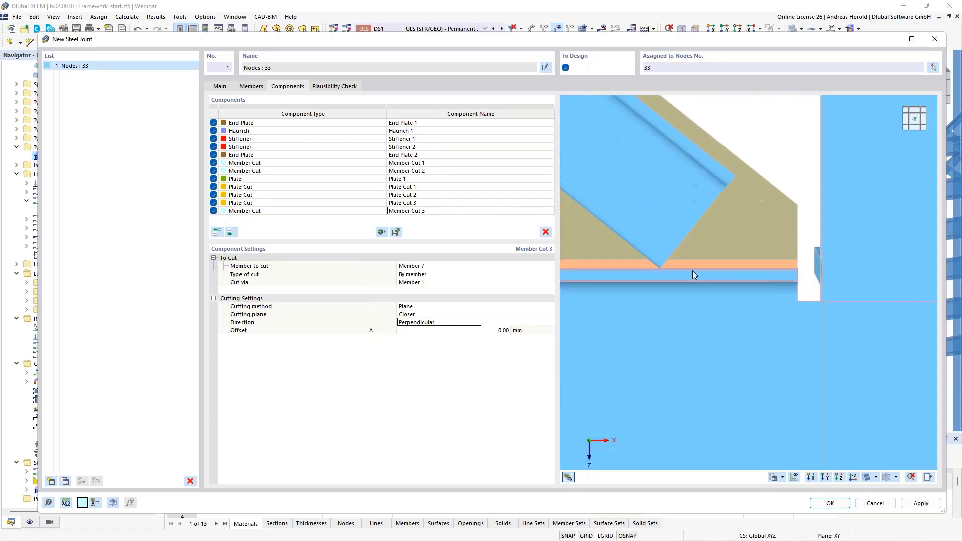
{"action": "middle_click_drag", "start_coordinate": [770, 301], "coordinate": [766, 303]}
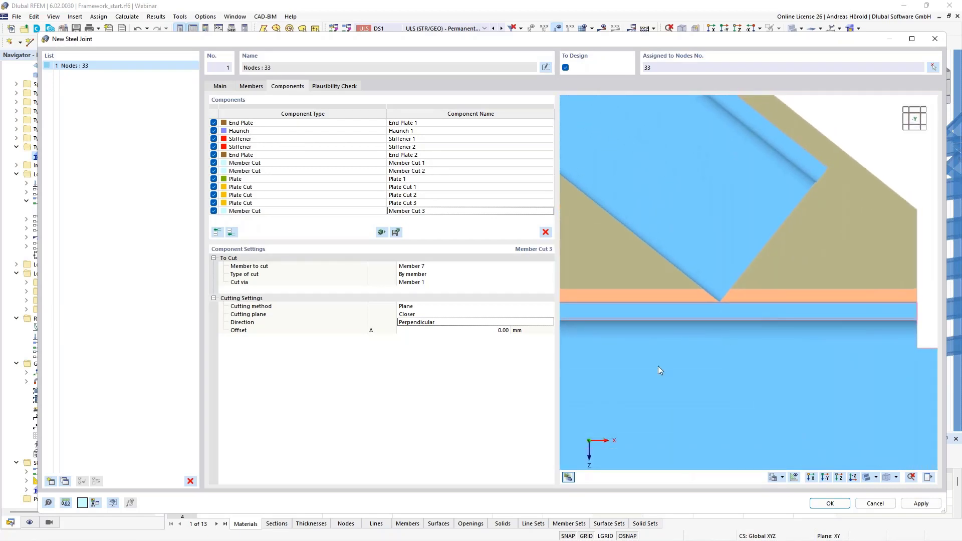
{"action": "left_click", "coordinate": [510, 330]}
{"action": "type", "text": "2"}
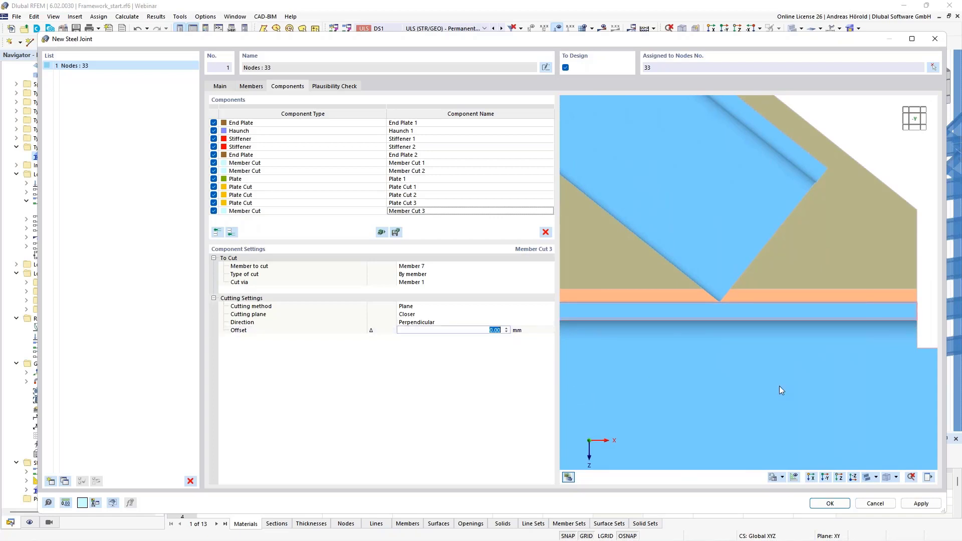
{"action": "type", "text": "0"}
{"action": "key", "text": "Return"}
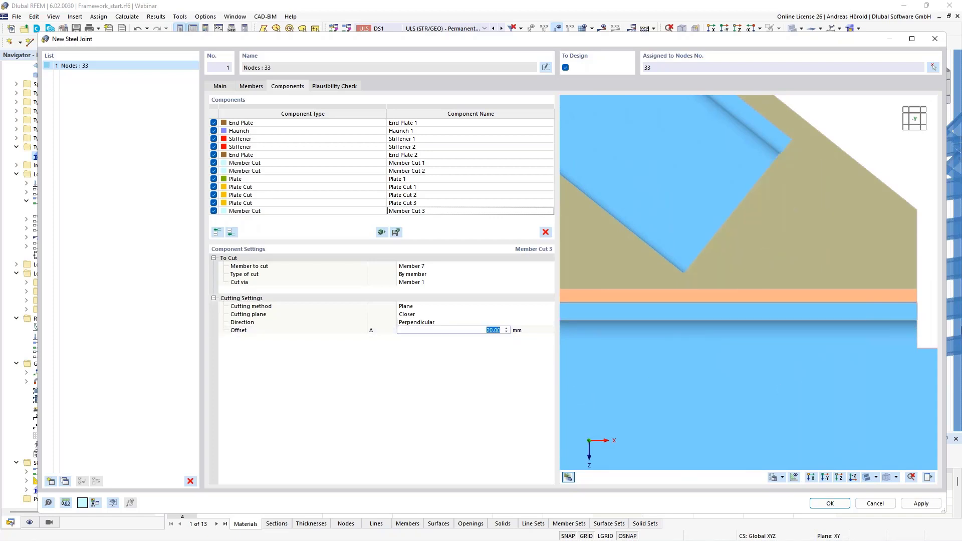
Add a Fasteners component to the joint for bolting the diagonal to the gusset plate.
{"action": "scroll", "coordinate": [796, 257], "scroll_direction": "down", "scroll_amount": 5}
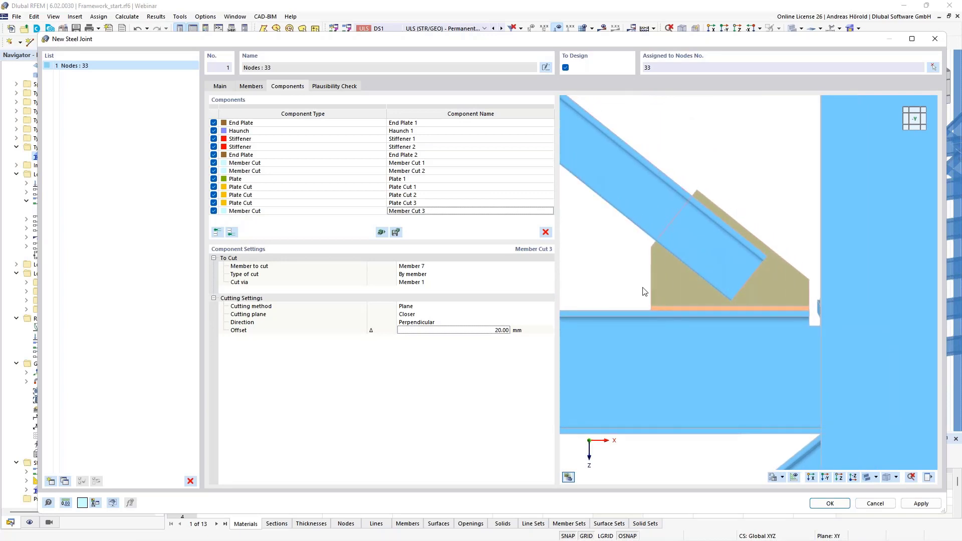
{"action": "middle_click_drag", "start_coordinate": [630, 284], "coordinate": [649, 296], "text": "ctrl"}
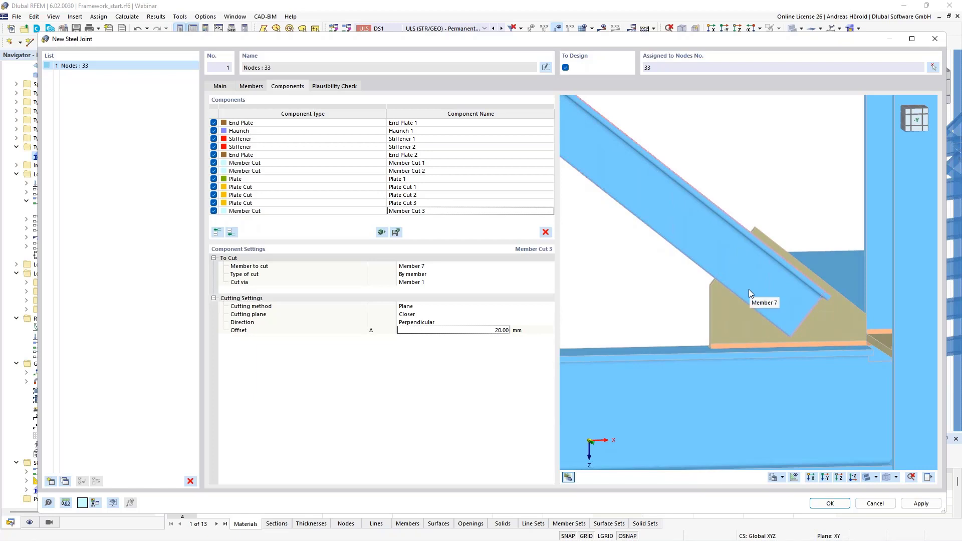
{"action": "left_click", "coordinate": [232, 234]}
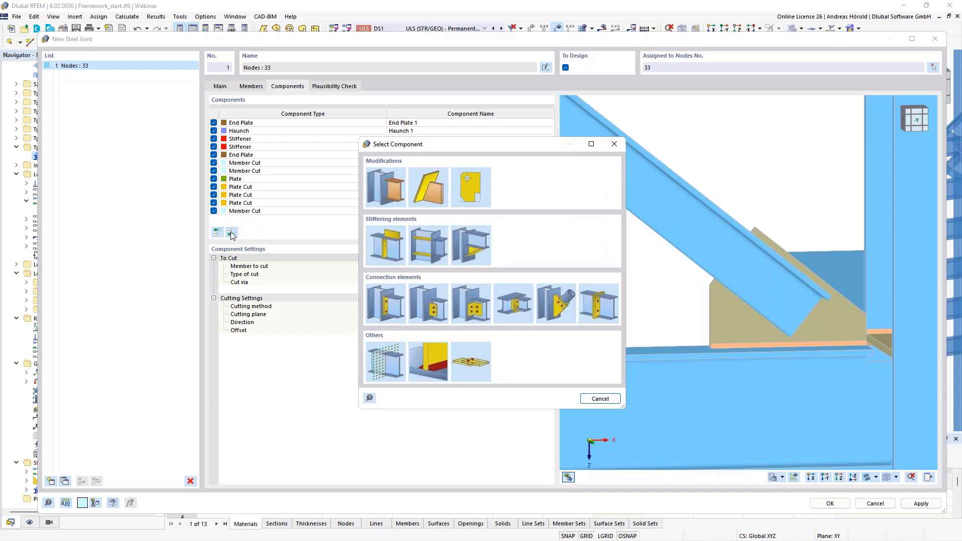
{"action": "left_click", "coordinate": [466, 354]}
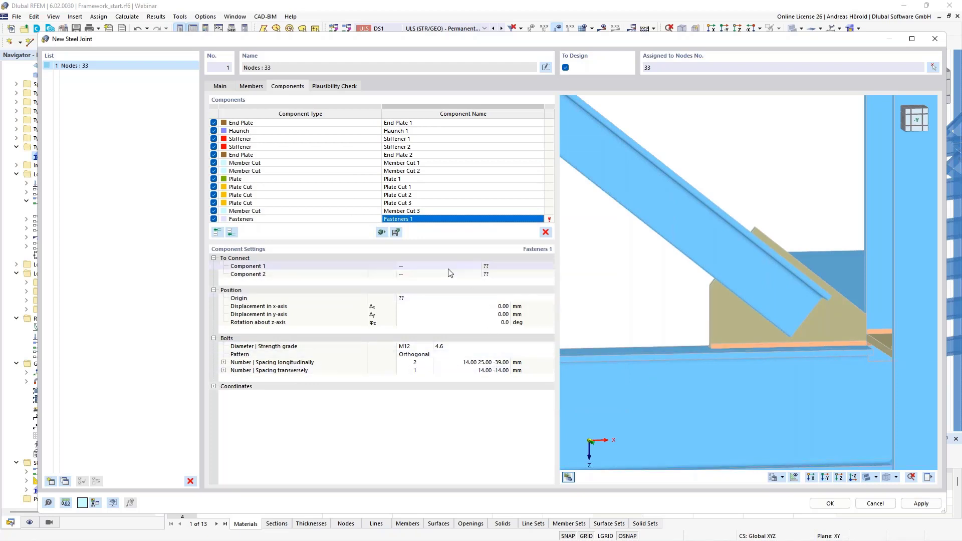
Set the fasteners' first component to connect to the member plate Leg 1 of Member 7.
{"action": "left_click", "coordinate": [449, 268]}
{"action": "left_click", "coordinate": [467, 265]}
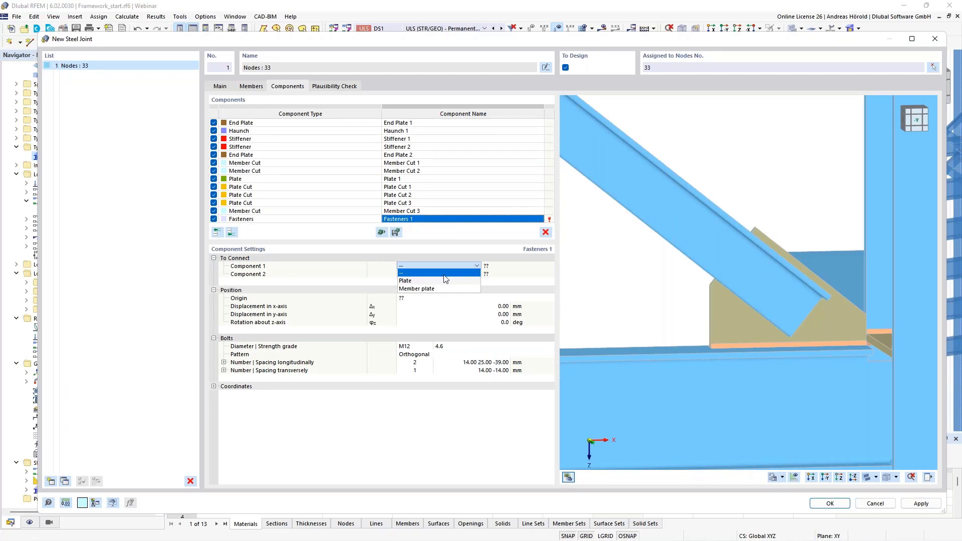
{"action": "left_click", "coordinate": [443, 293]}
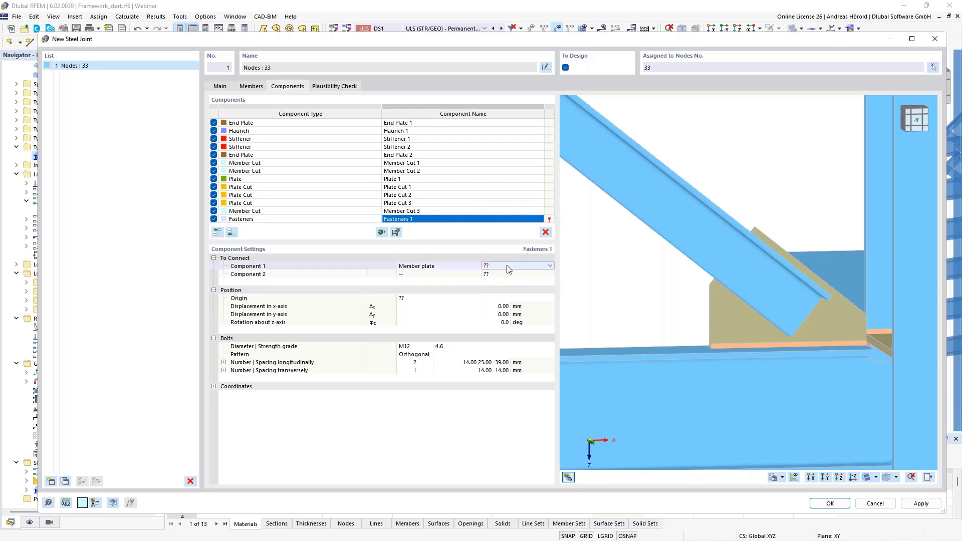
{"action": "left_click", "coordinate": [510, 265]}
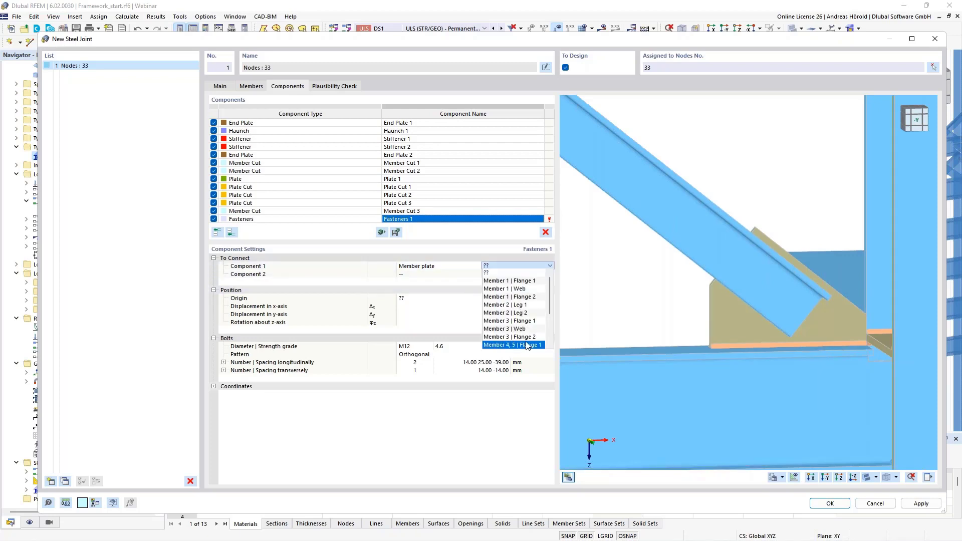
{"action": "scroll", "coordinate": [521, 342], "scroll_direction": "down", "scroll_amount": 3}
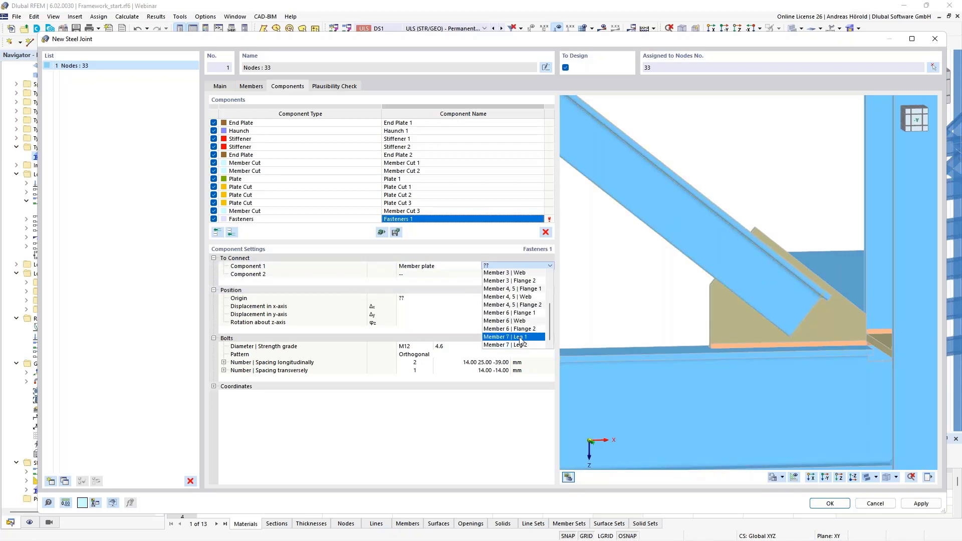
{"action": "left_click", "coordinate": [521, 337]}
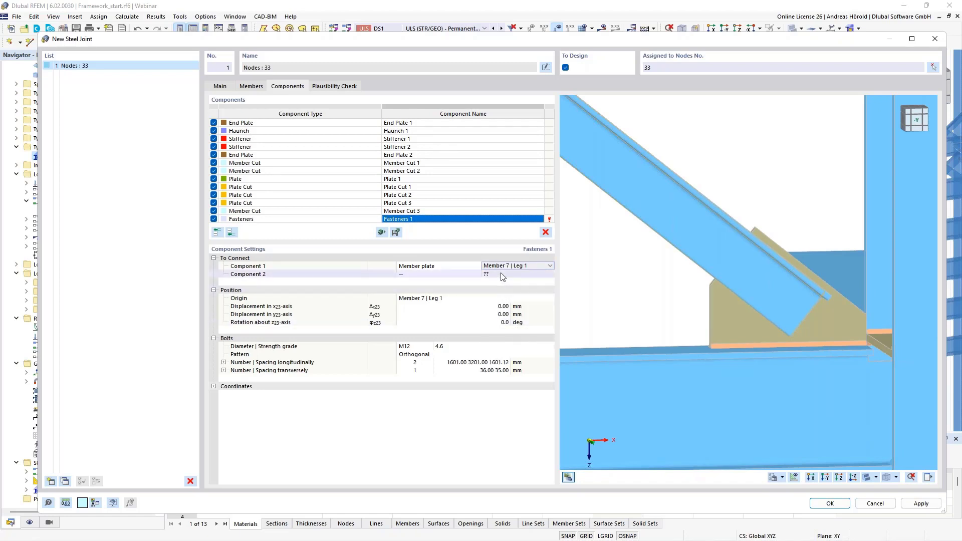
Set the fasteners' second component to connect to the gusset, Plate 1.
{"action": "left_click", "coordinate": [429, 275]}
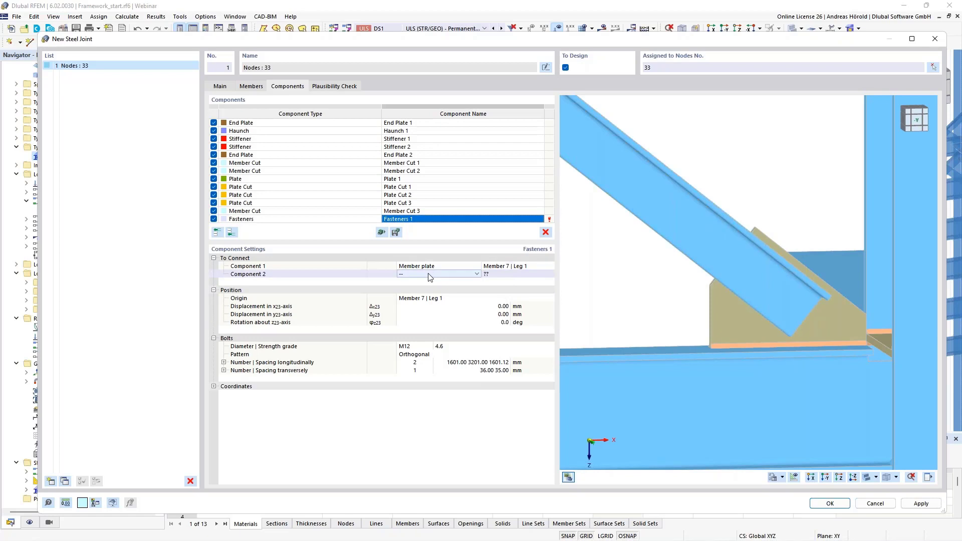
{"action": "left_click", "coordinate": [476, 275]}
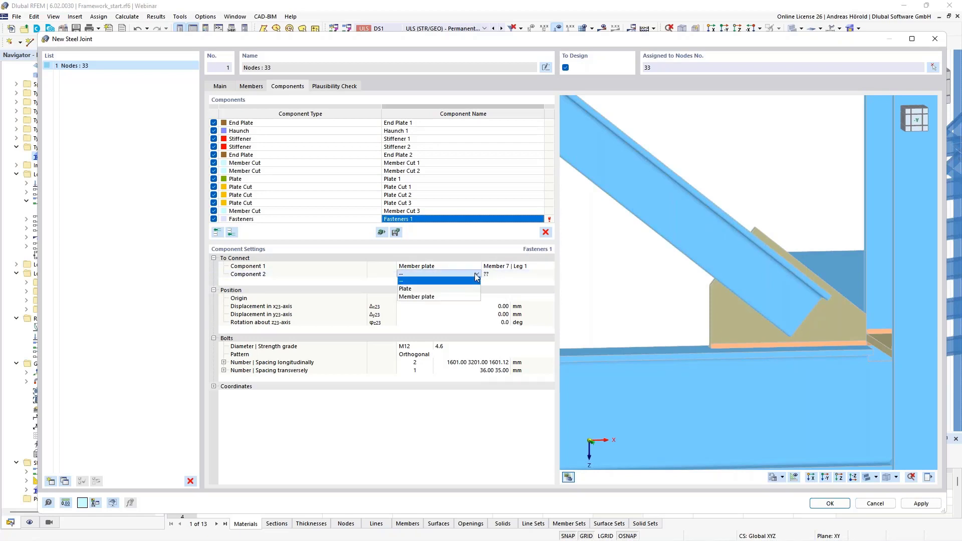
{"action": "left_click", "coordinate": [442, 290]}
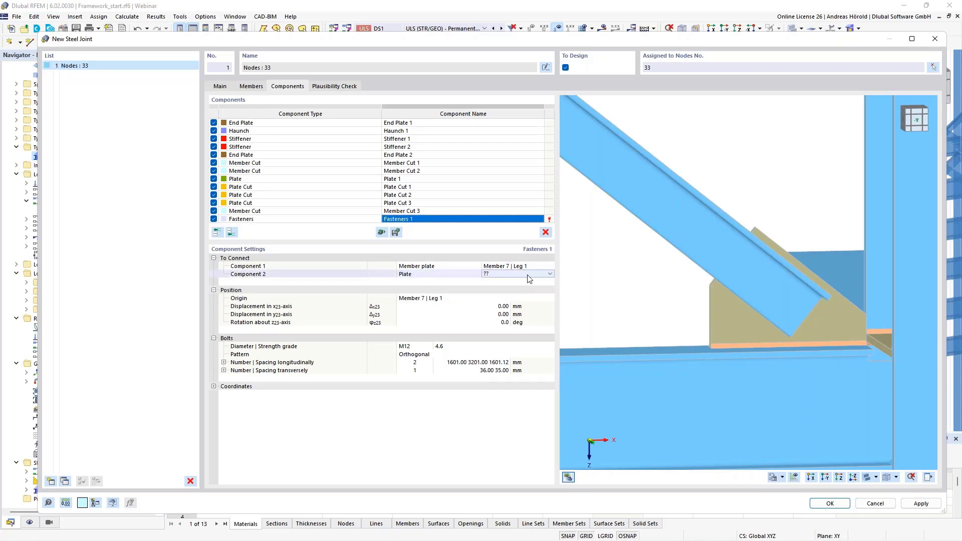
{"action": "left_click", "coordinate": [550, 274]}
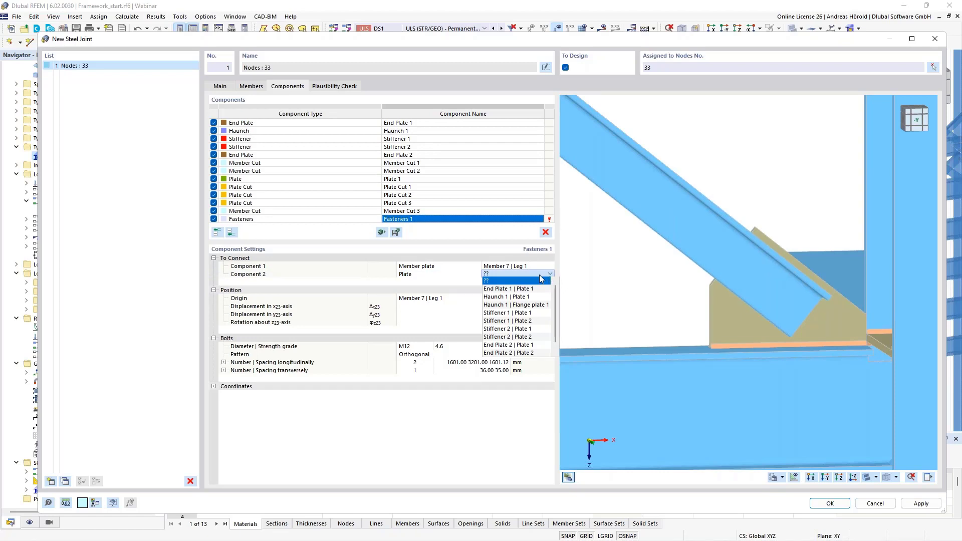
{"action": "scroll", "coordinate": [506, 350], "scroll_direction": "down", "scroll_amount": 1}
{"action": "left_click", "coordinate": [506, 353]}
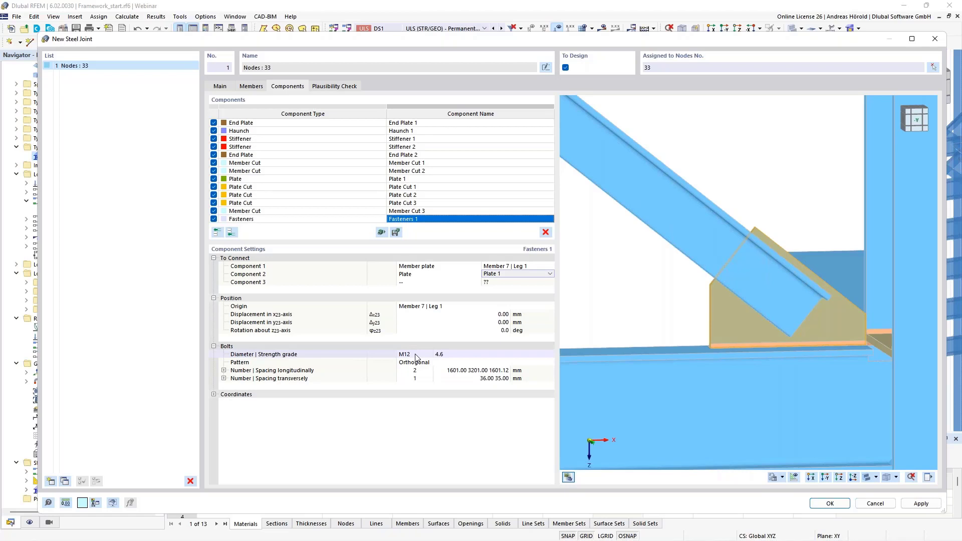
Set the bolt strength grade to 8.8 and the longitudinal bolt spacing to 300 and 40 mm.
{"action": "left_click", "coordinate": [450, 355]}
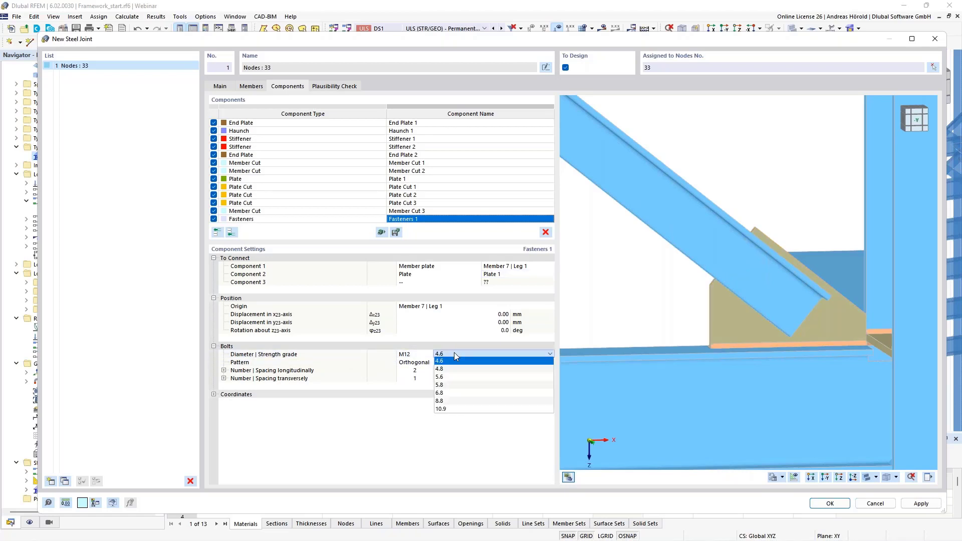
{"action": "left_click", "coordinate": [472, 401]}
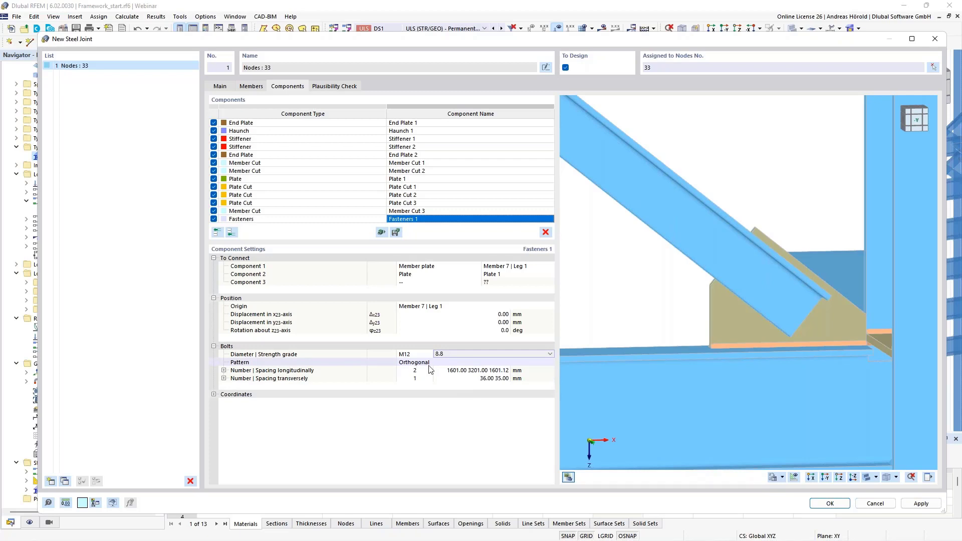
{"action": "left_click", "coordinate": [452, 371]}
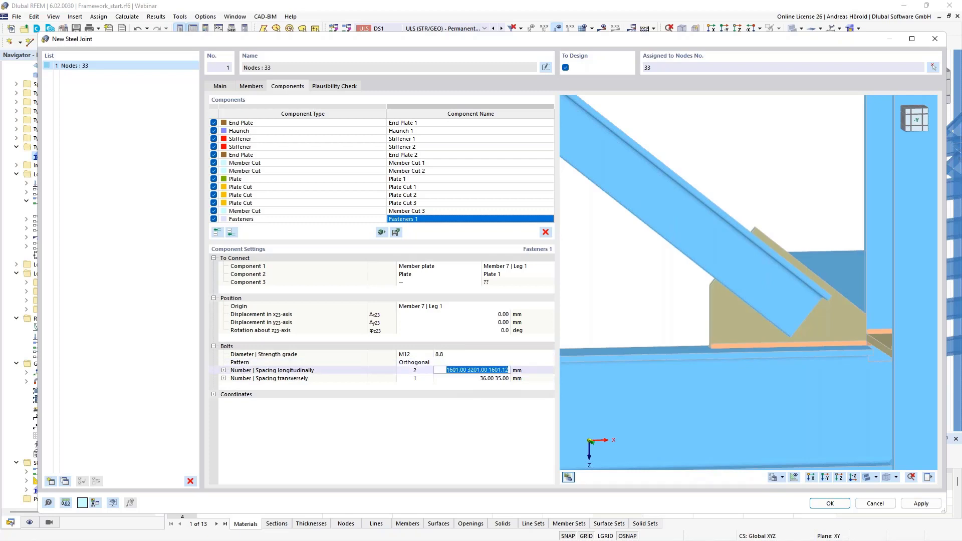
{"action": "scroll", "coordinate": [900, 390], "scroll_direction": "down", "scroll_amount": 3}
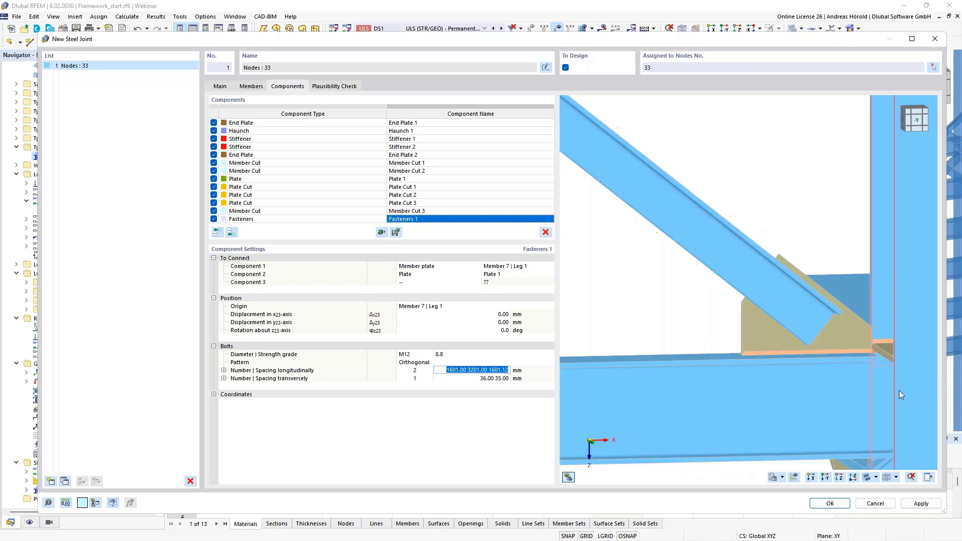
{"action": "middle_click_drag", "start_coordinate": [899, 390], "coordinate": [726, 305]}
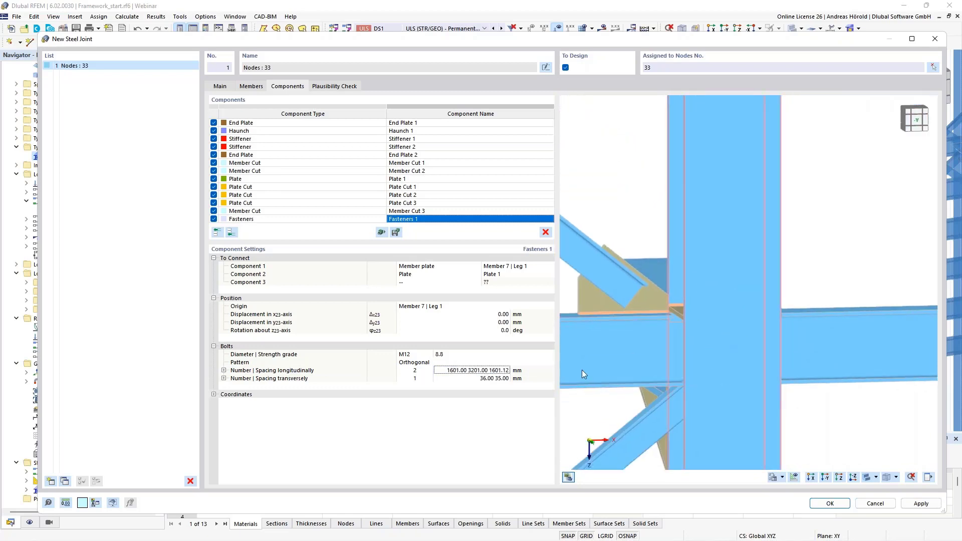
{"action": "scroll", "coordinate": [582, 370], "scroll_direction": "up", "scroll_amount": 2}
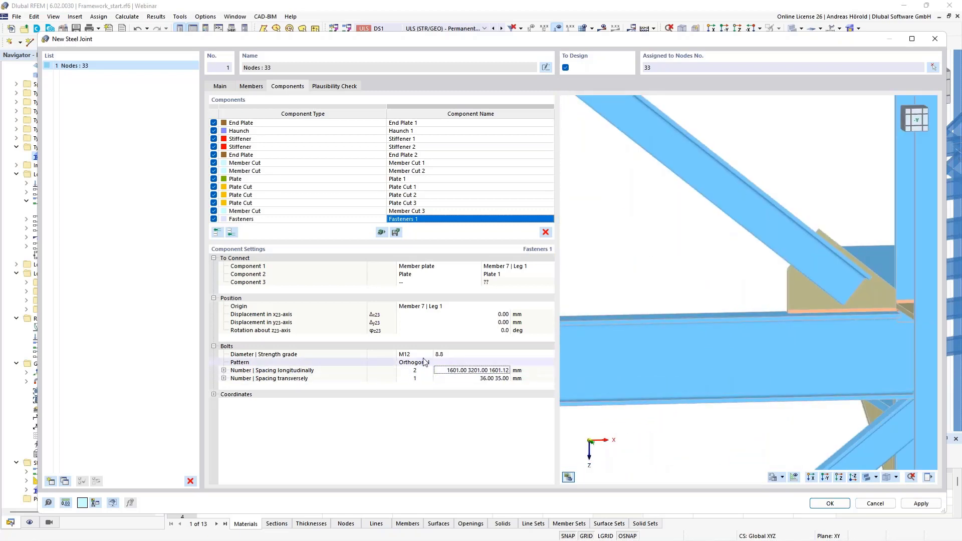
{"action": "left_click", "coordinate": [451, 370]}
{"action": "type", "text": "300"}
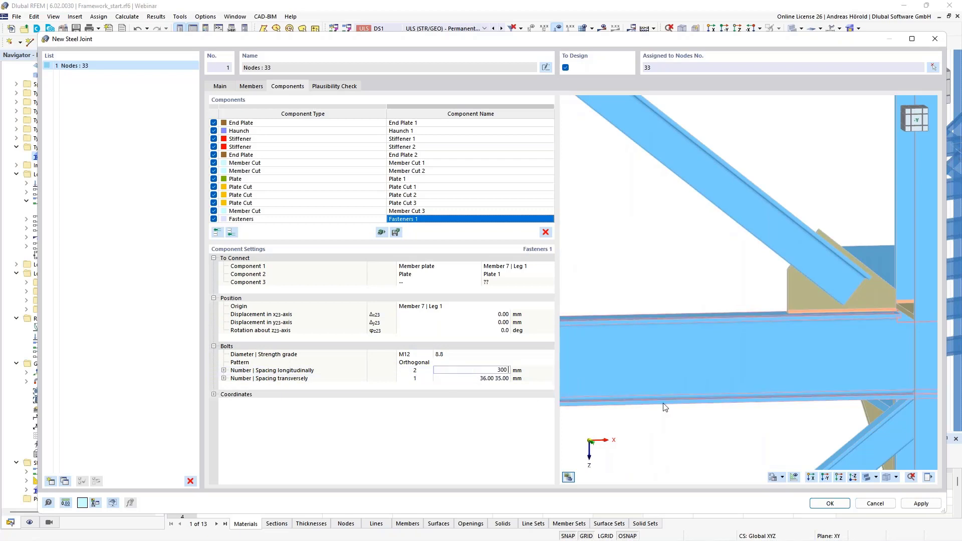
{"action": "type", "text": " 40"}
{"action": "key", "text": "Tab"}
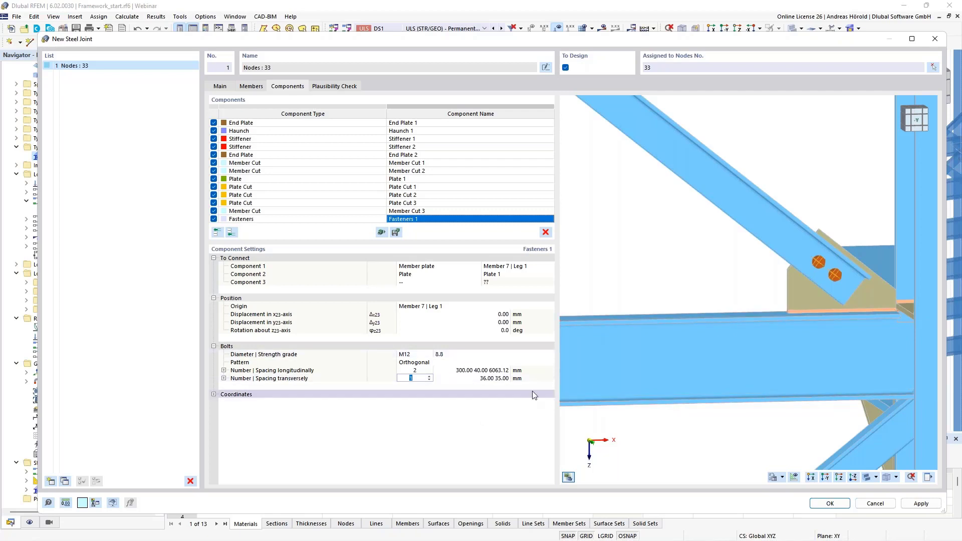
Copy the components from Plate 1 through Fasteners 1, including the plate cuts and Member Cut 3, to the end of the component list.
{"action": "middle_click_drag", "start_coordinate": [838, 337], "coordinate": [835, 361], "text": "ctrl"}
{"action": "scroll", "coordinate": [816, 371], "scroll_direction": "down", "scroll_amount": 3}
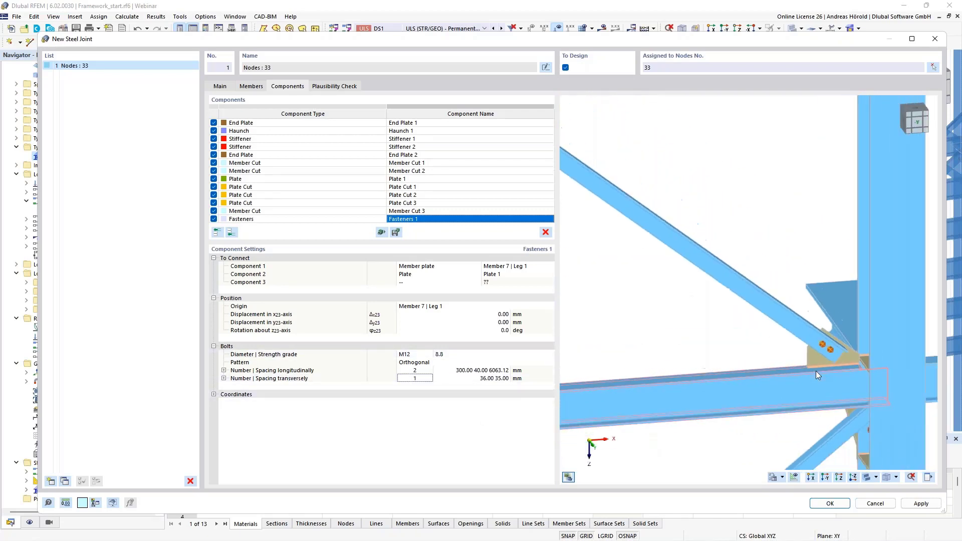
{"action": "middle_click_drag", "start_coordinate": [652, 382], "coordinate": [820, 322], "text": "ctrl"}
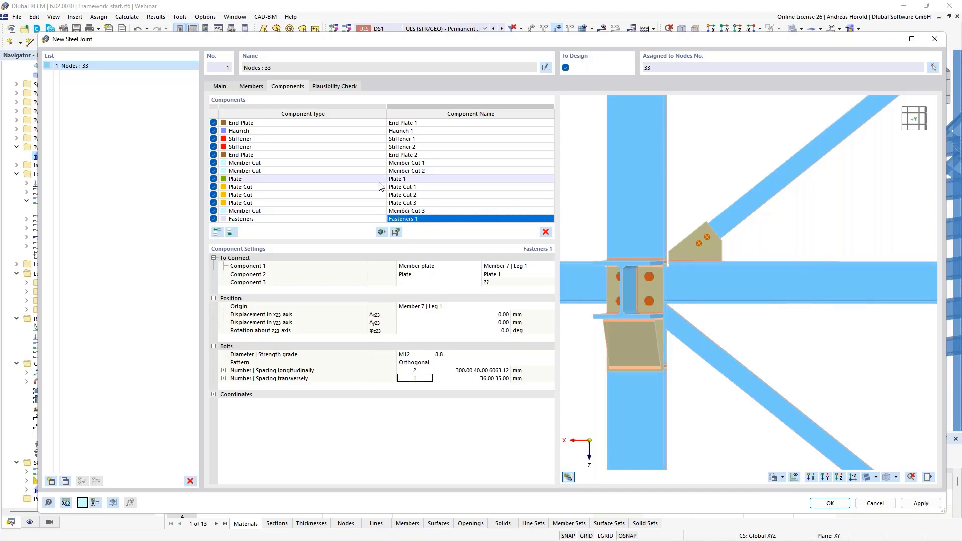
{"action": "left_click", "coordinate": [311, 181]}
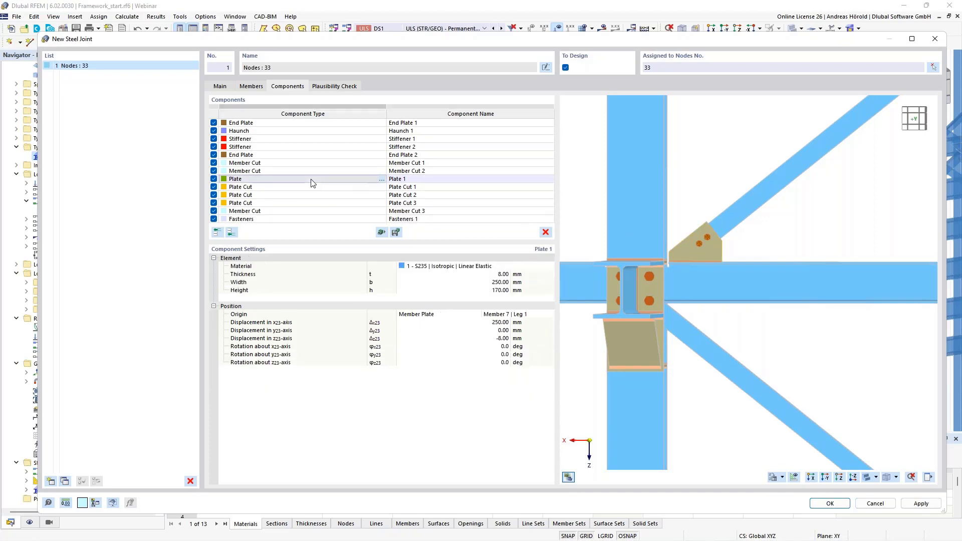
{"action": "left_click", "coordinate": [311, 219], "text": "shift"}
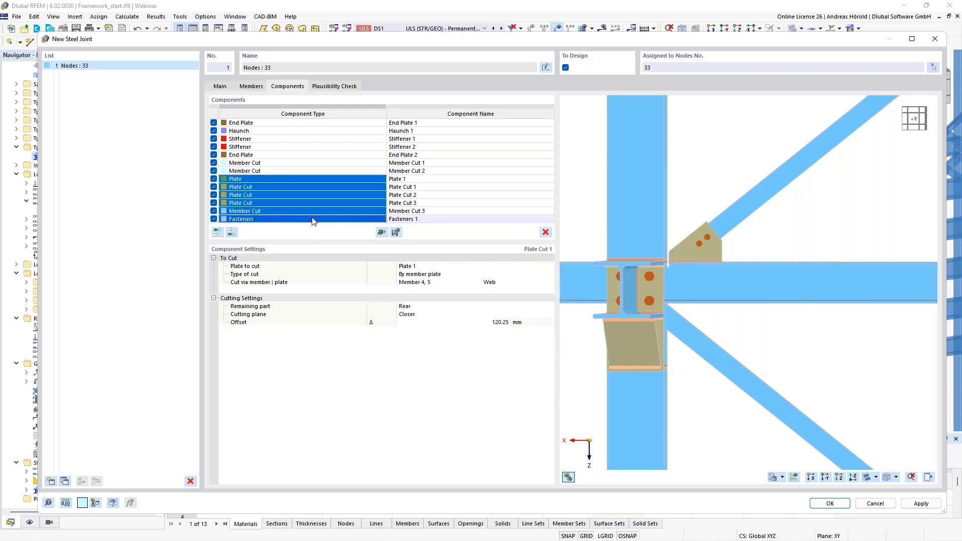
{"action": "right_click", "coordinate": [358, 198]}
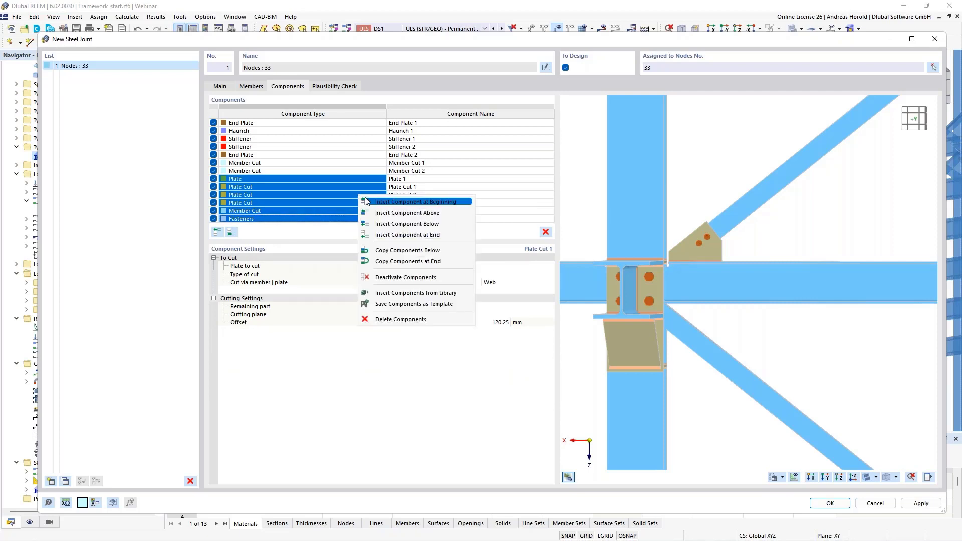
{"action": "left_click", "coordinate": [433, 262]}
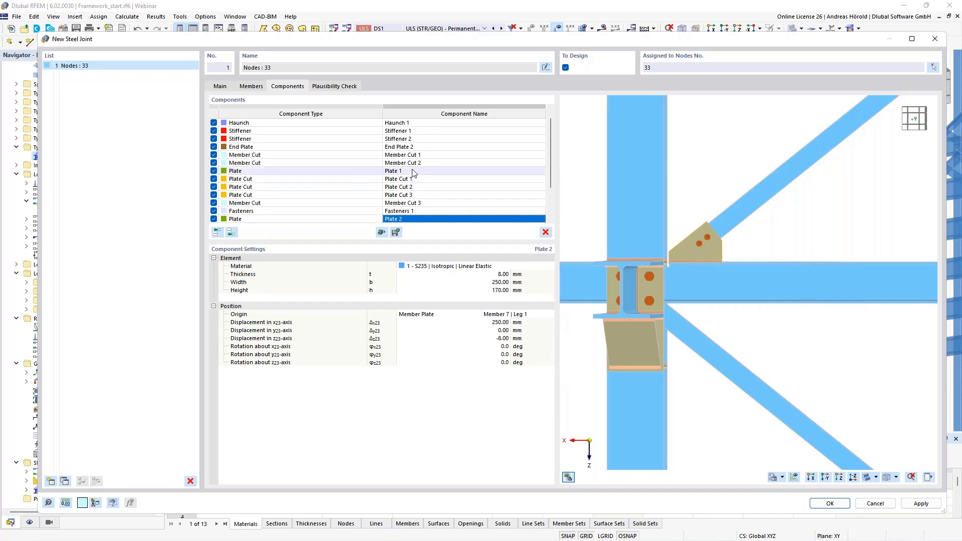
Set the height of the copied gusset, Plate 2, to 200 mm.
{"action": "scroll", "coordinate": [429, 190], "scroll_direction": "down", "scroll_amount": 2}
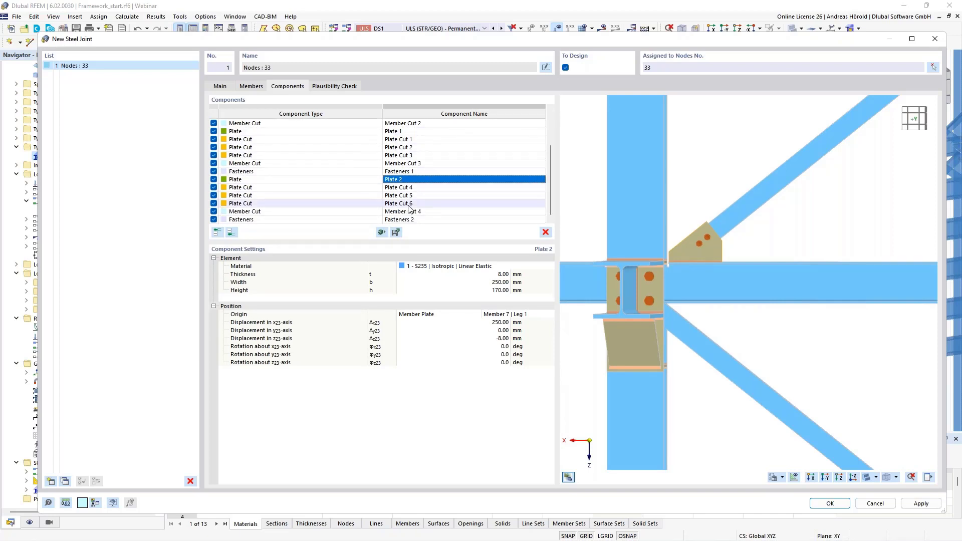
{"action": "double_click", "coordinate": [423, 179]}
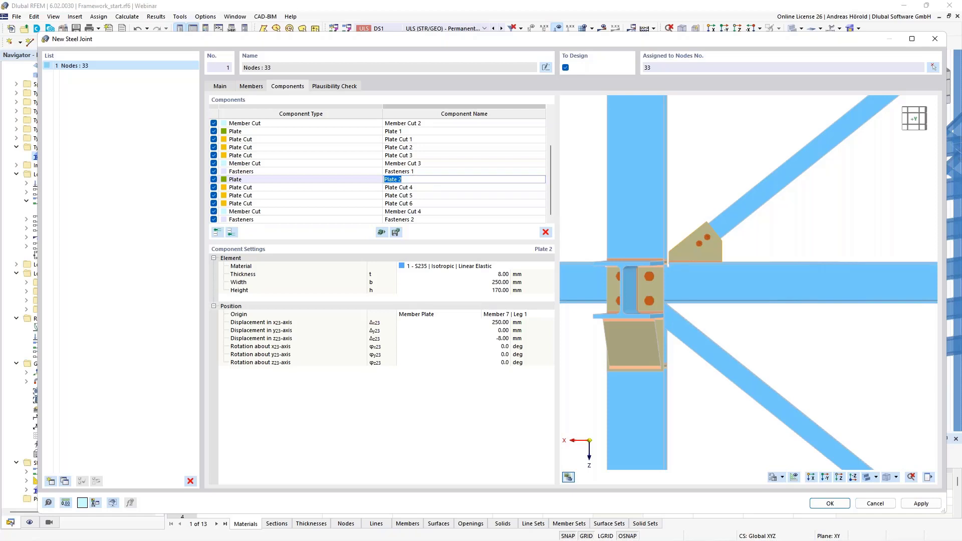
{"action": "left_click", "coordinate": [423, 179]}
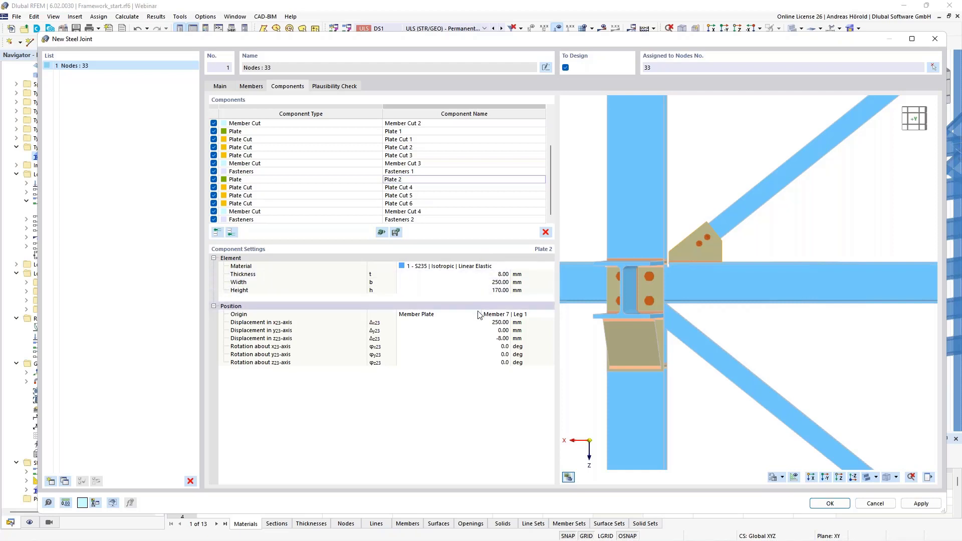
{"action": "left_click", "coordinate": [476, 290]}
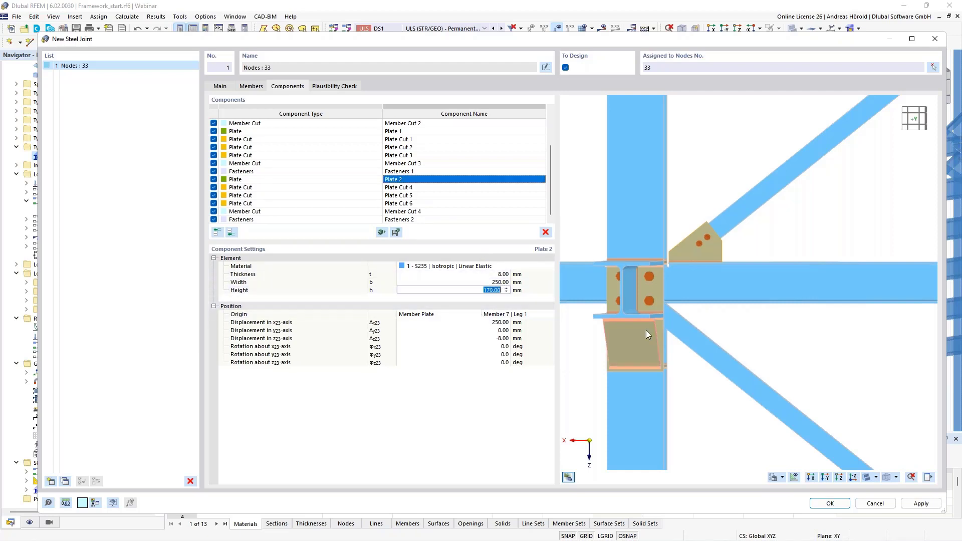
{"action": "type", "text": "200"}
{"action": "key", "text": "Tab"}
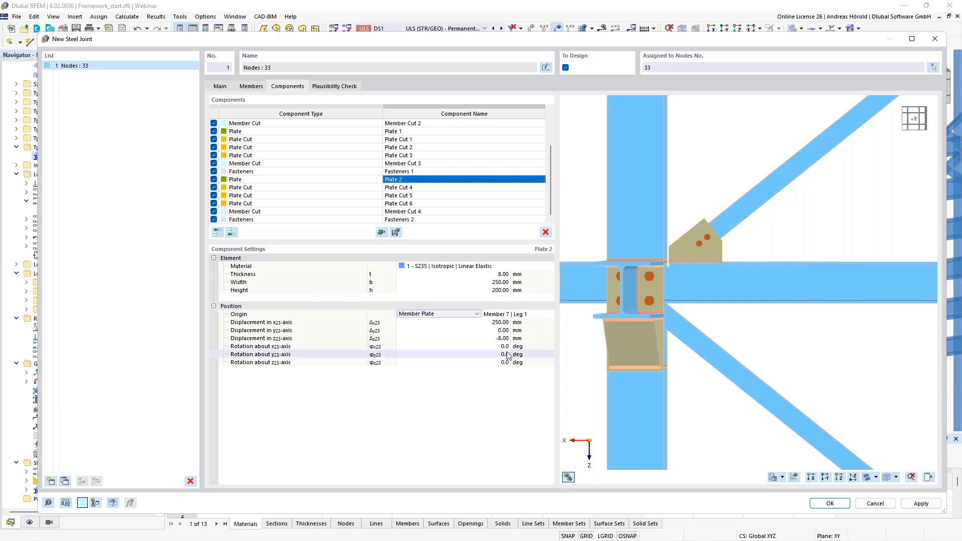
Change Plate 2's position origin to the member plate Leg 1 of Member 2.
{"action": "left_click", "coordinate": [515, 316]}
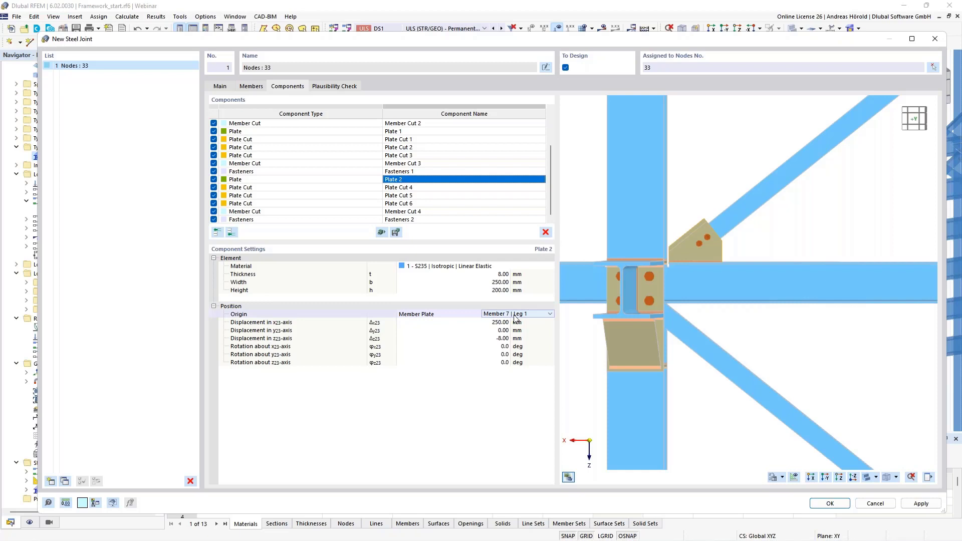
{"action": "left_click", "coordinate": [550, 313]}
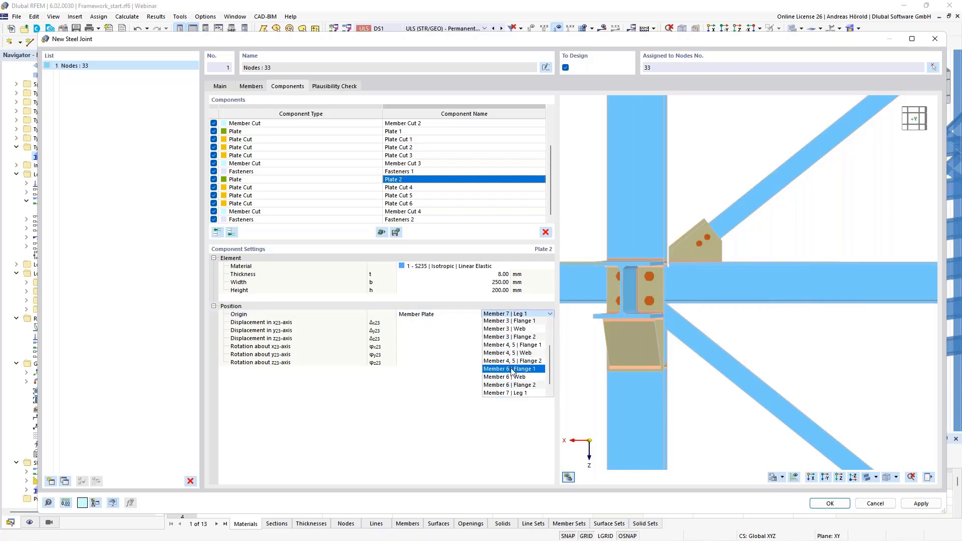
{"action": "scroll", "coordinate": [512, 369], "scroll_direction": "up", "scroll_amount": 2}
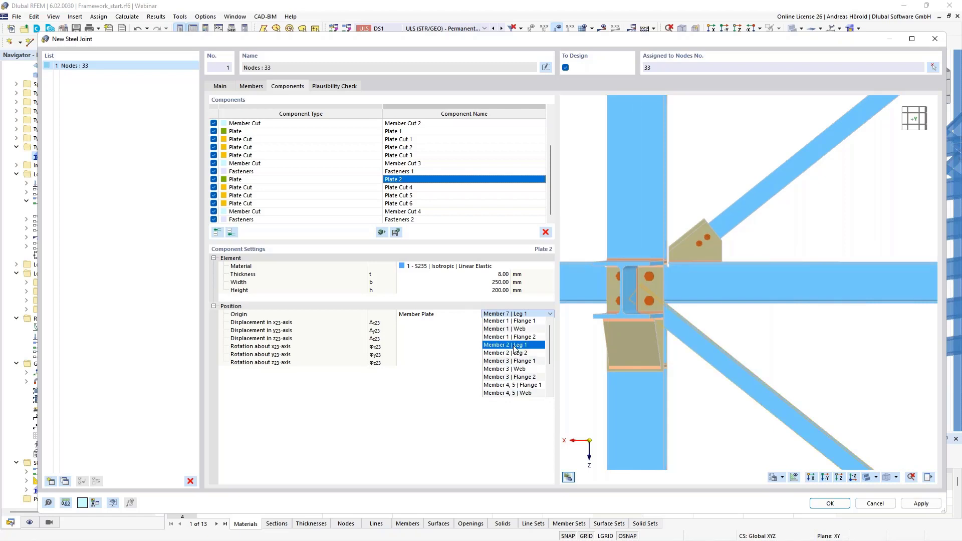
{"action": "left_click", "coordinate": [515, 346]}
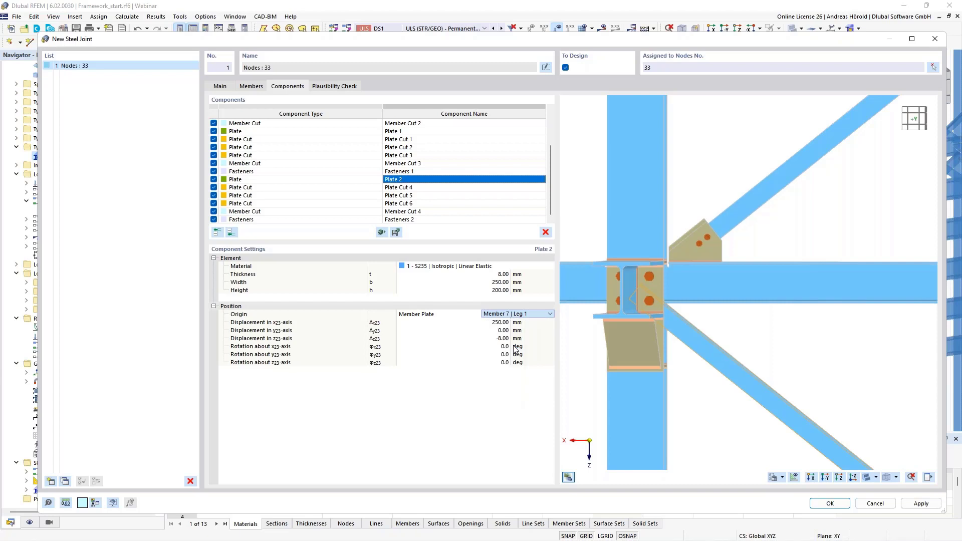
Set Plate 2's displacement to 180 mm along the x-axis and 90 mm along the y-axis.
{"action": "double_click", "coordinate": [501, 322]}
{"action": "type", "text": "180"}
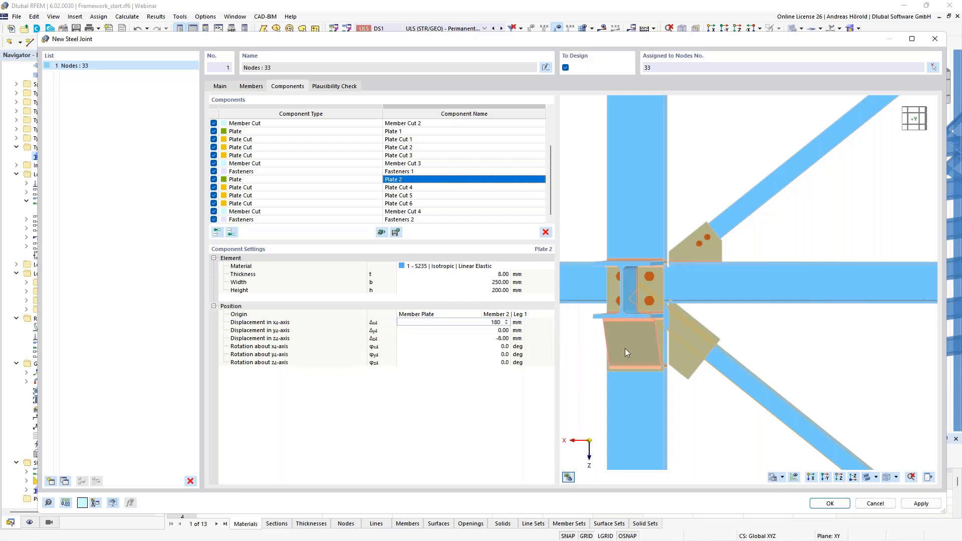
{"action": "key", "text": "Tab"}
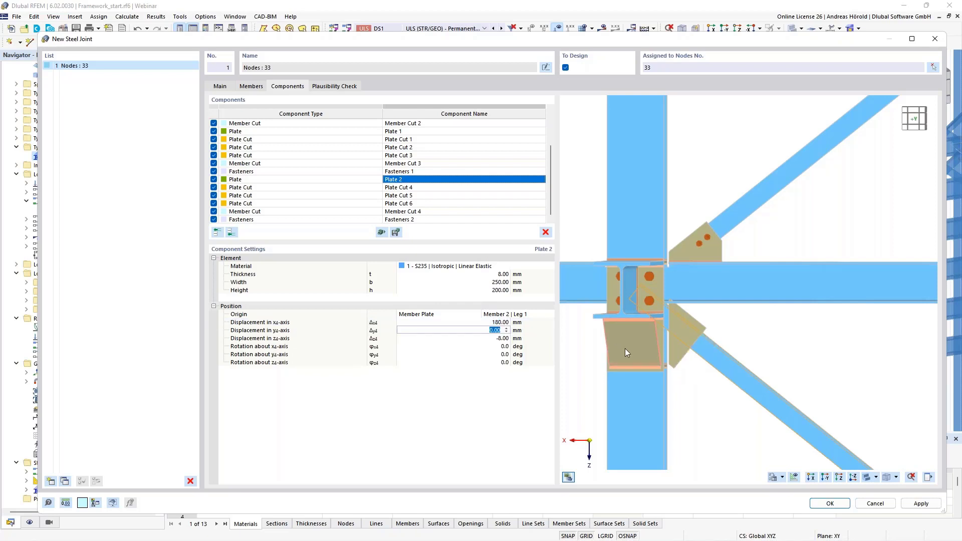
{"action": "type", "text": "90"}
{"action": "key", "text": "Tab"}
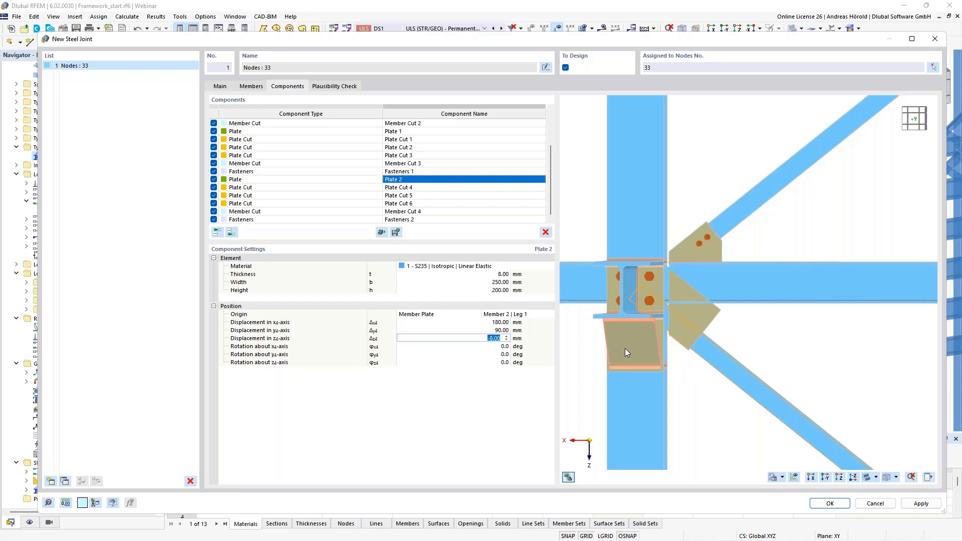
Set the offset of Plate Cut 4 on Plate 2 to 45 mm and inspect the gusset's edge beside the column.
{"action": "scroll", "coordinate": [742, 346], "scroll_direction": "up", "scroll_amount": 4}
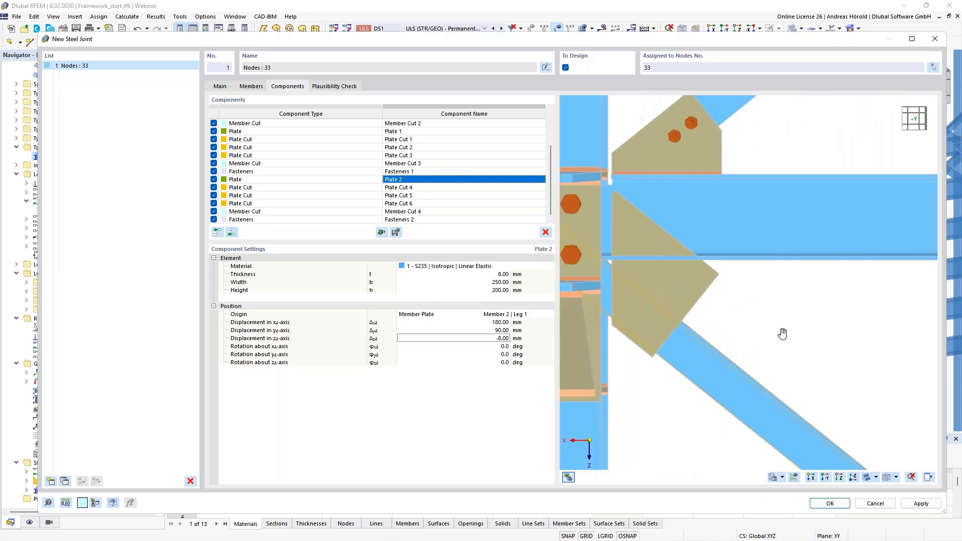
{"action": "middle_click_drag", "start_coordinate": [783, 334], "coordinate": [827, 337]}
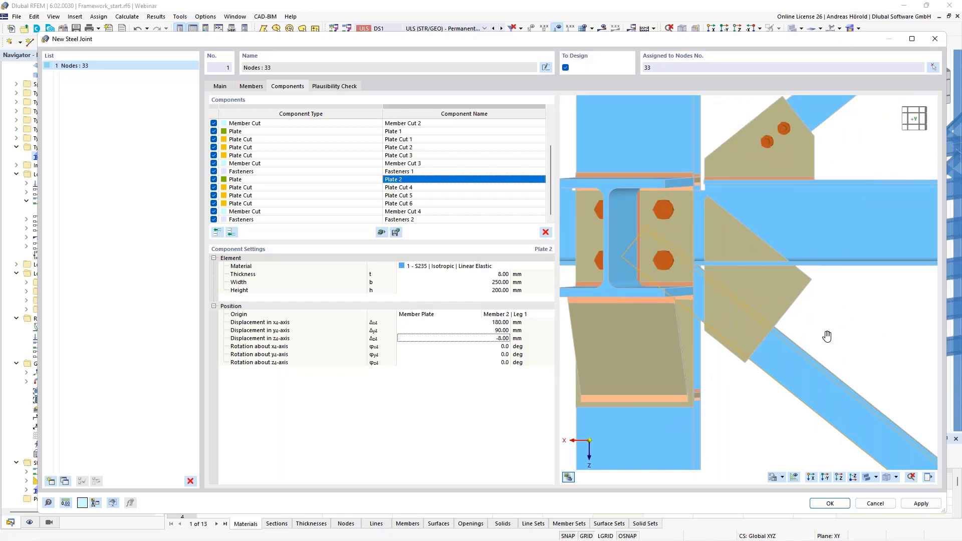
{"action": "left_click", "coordinate": [458, 188]}
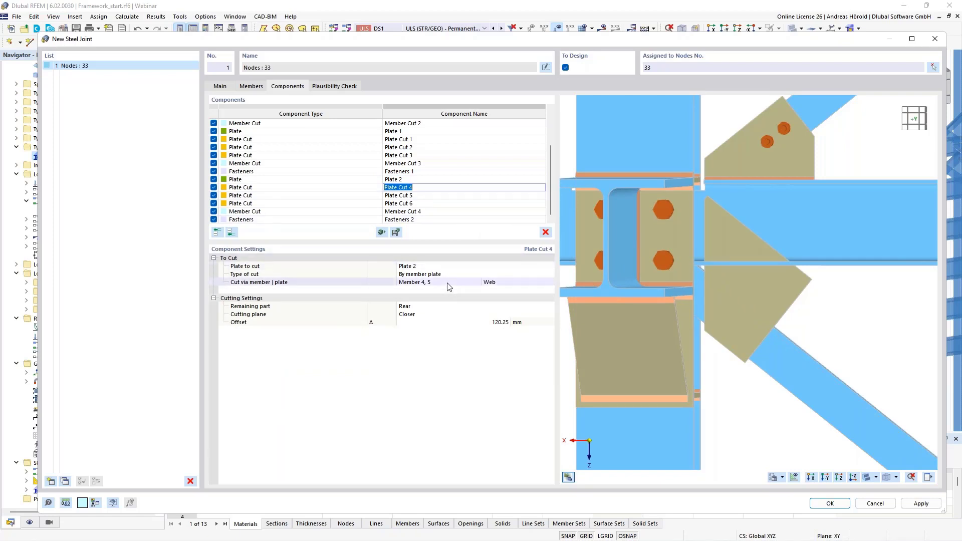
{"action": "left_click", "coordinate": [506, 324]}
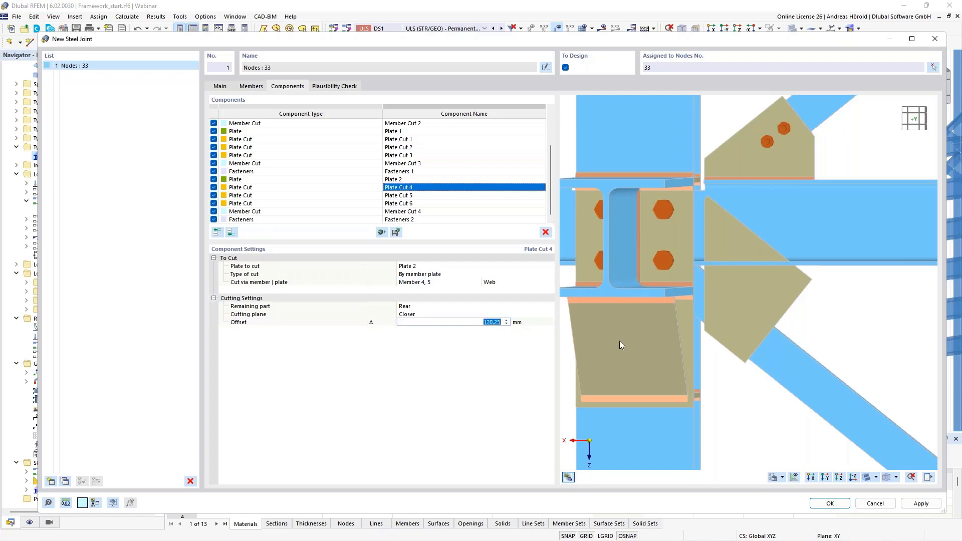
{"action": "type", "text": "45.00"}
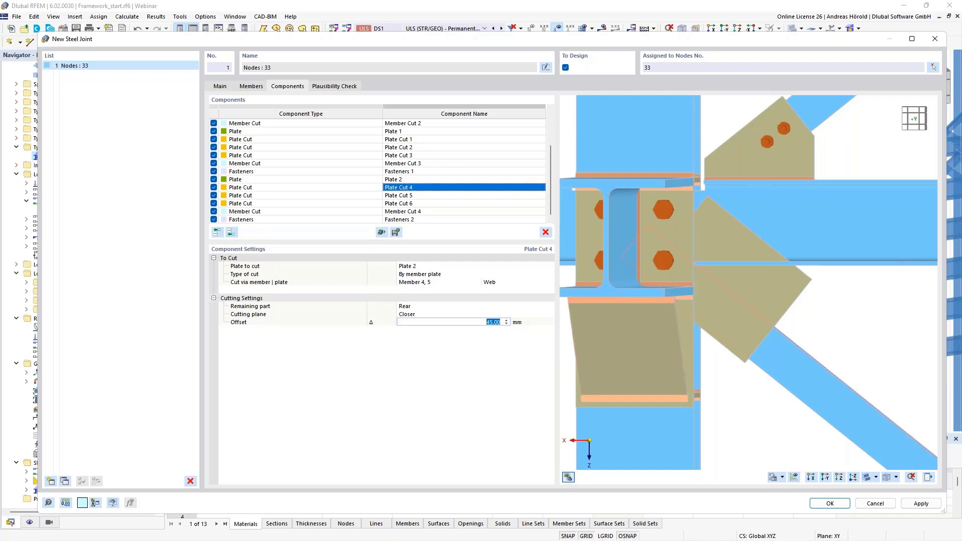
{"action": "middle_click_drag", "start_coordinate": [628, 341], "coordinate": [699, 357], "text": "ctrl"}
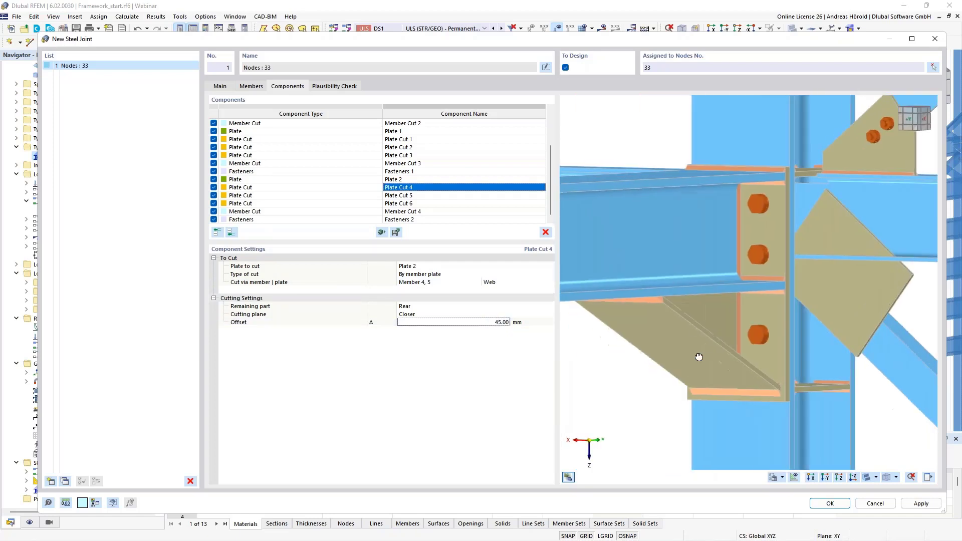
{"action": "scroll", "coordinate": [811, 258], "scroll_direction": "up", "scroll_amount": 5}
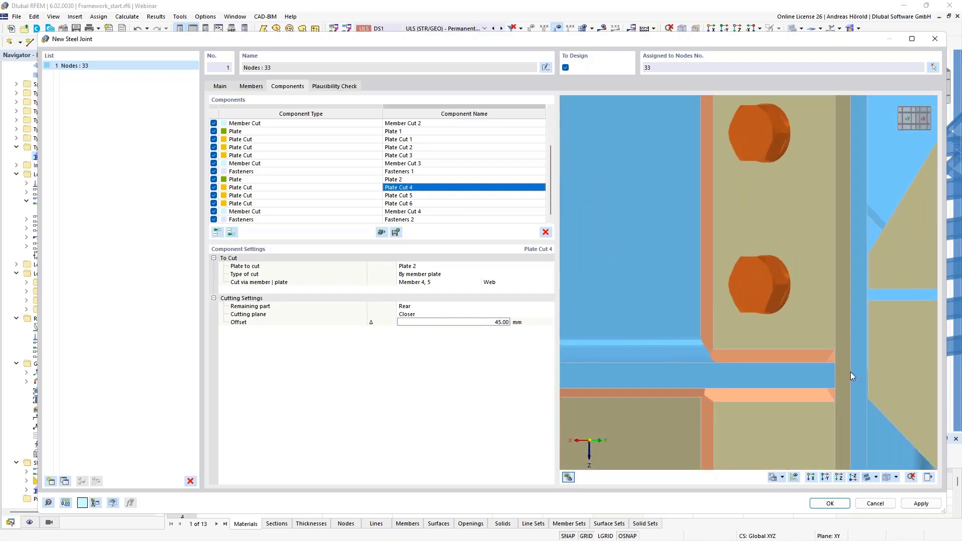
{"action": "scroll", "coordinate": [853, 376], "scroll_direction": "down", "scroll_amount": 4}
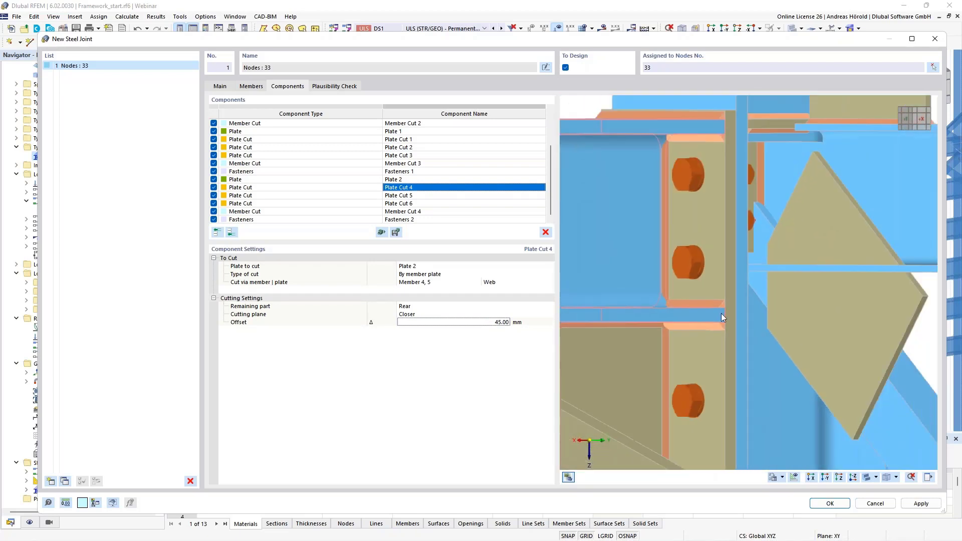
{"action": "scroll", "coordinate": [722, 317], "scroll_direction": "down", "scroll_amount": 1}
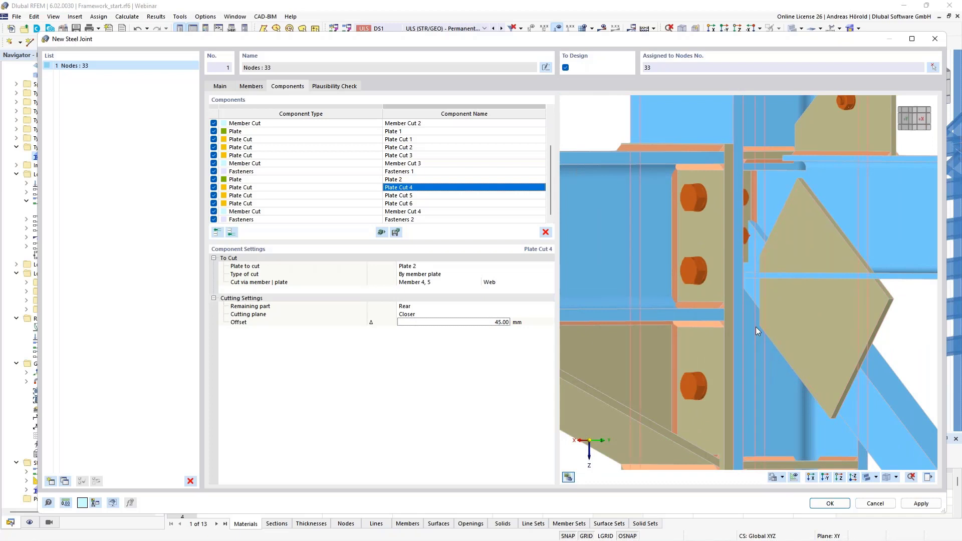
{"action": "scroll", "coordinate": [756, 327], "scroll_direction": "down", "scroll_amount": 2}
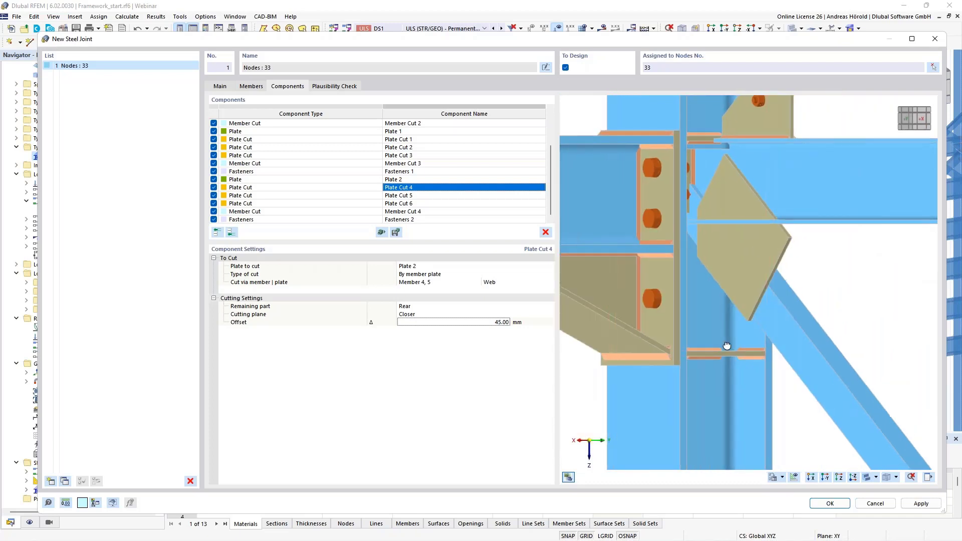
{"action": "middle_click_drag", "start_coordinate": [729, 343], "coordinate": [789, 352]}
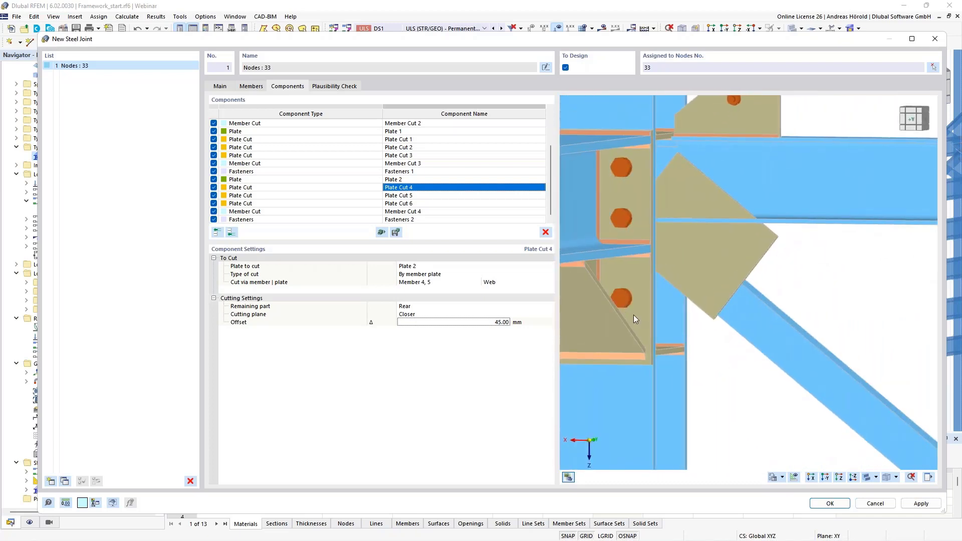
Set the offset of Plate Cut 5 on Plate 2 to -265 mm.
{"action": "left_click", "coordinate": [453, 195]}
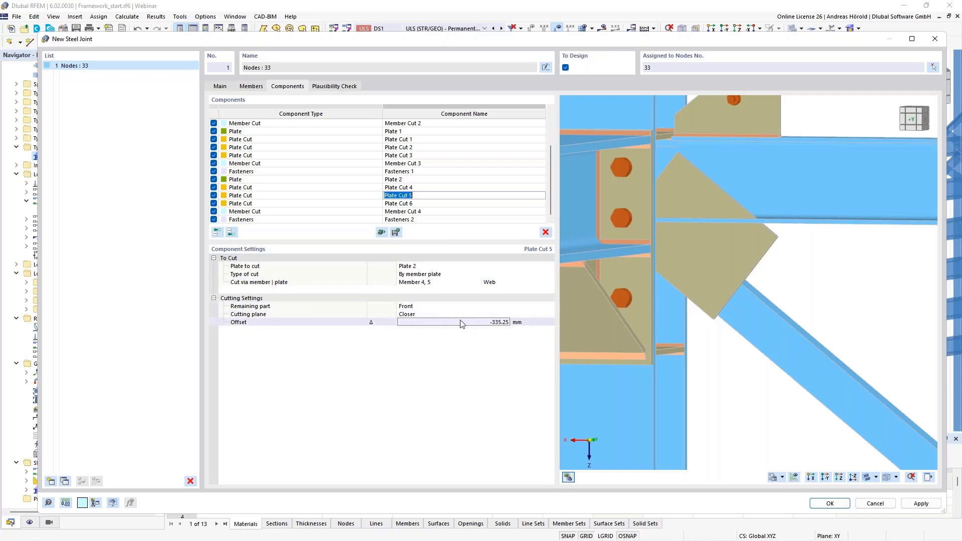
{"action": "left_click", "coordinate": [499, 323]}
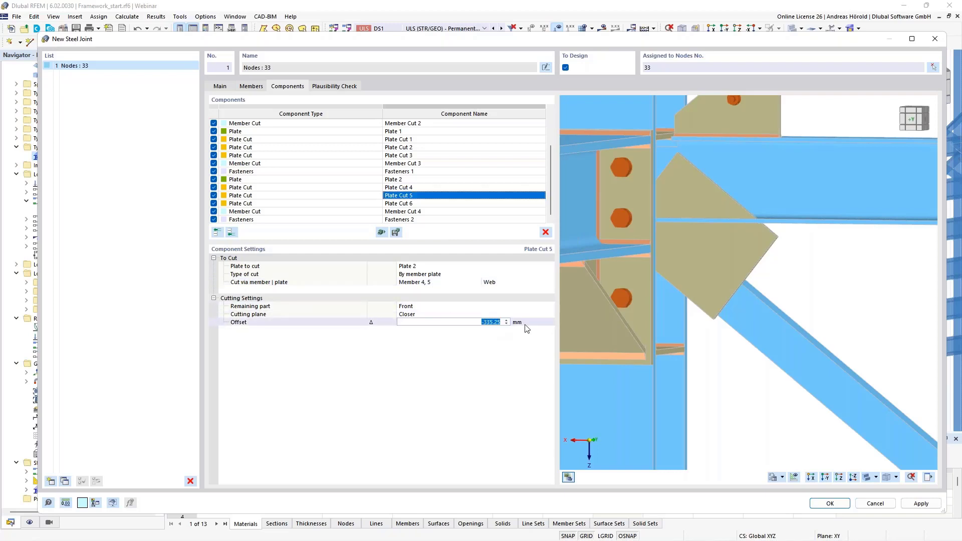
{"action": "type", "text": "-265"}
{"action": "key", "text": "Return"}
{"action": "middle_click_drag", "start_coordinate": [710, 364], "coordinate": [740, 356]}
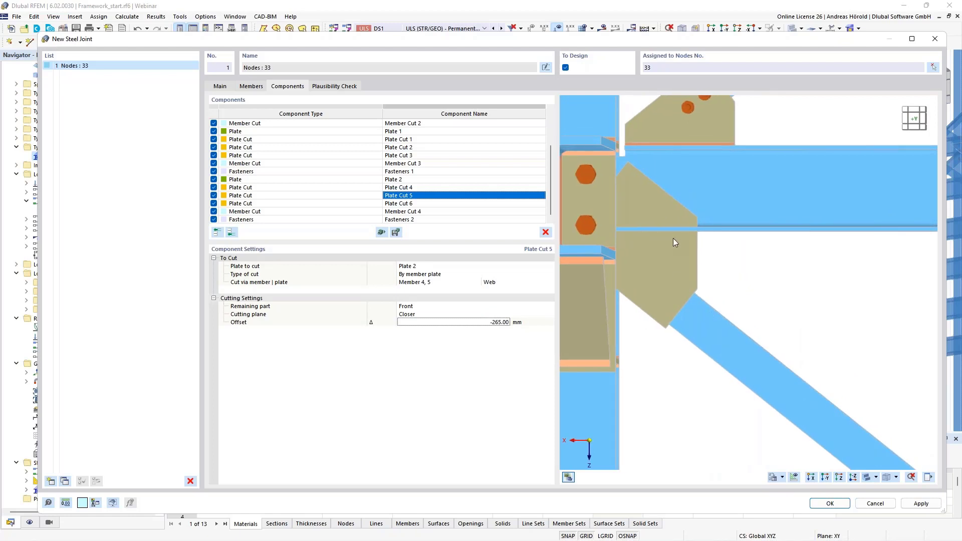
Make Plate Cut 6 trim Plate 2 against Flange 2 of Member 1, with the front part remaining.
{"action": "left_click", "coordinate": [437, 204]}
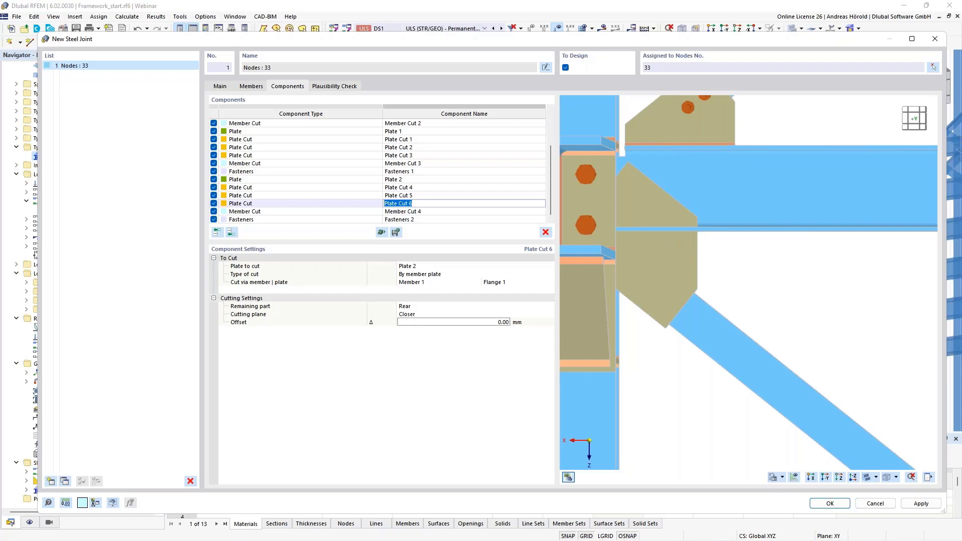
{"action": "left_click", "coordinate": [502, 283]}
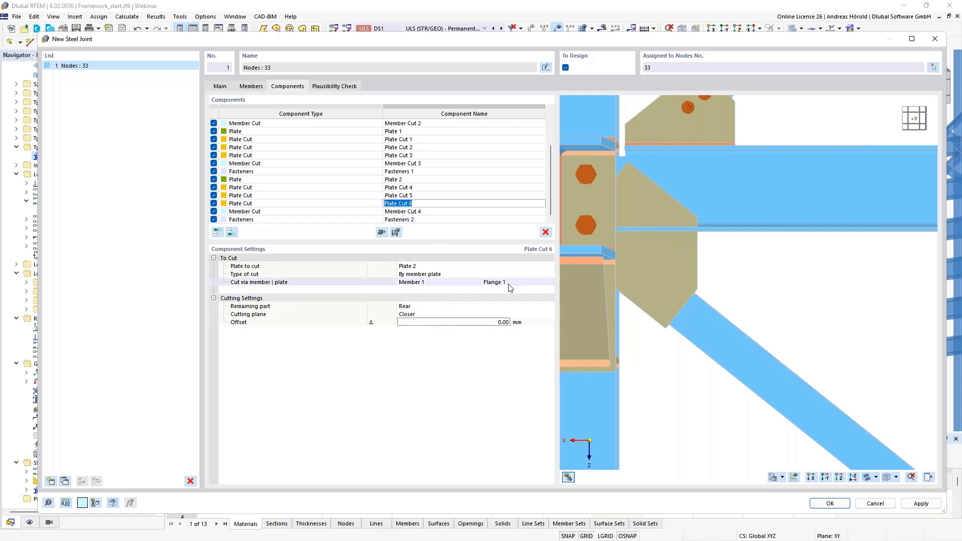
{"action": "left_click", "coordinate": [504, 284]}
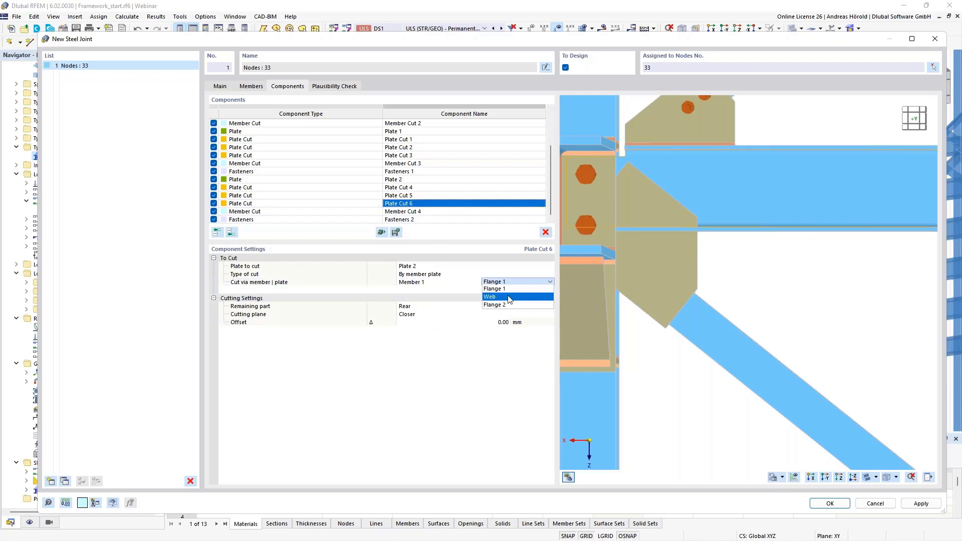
{"action": "left_click", "coordinate": [509, 305]}
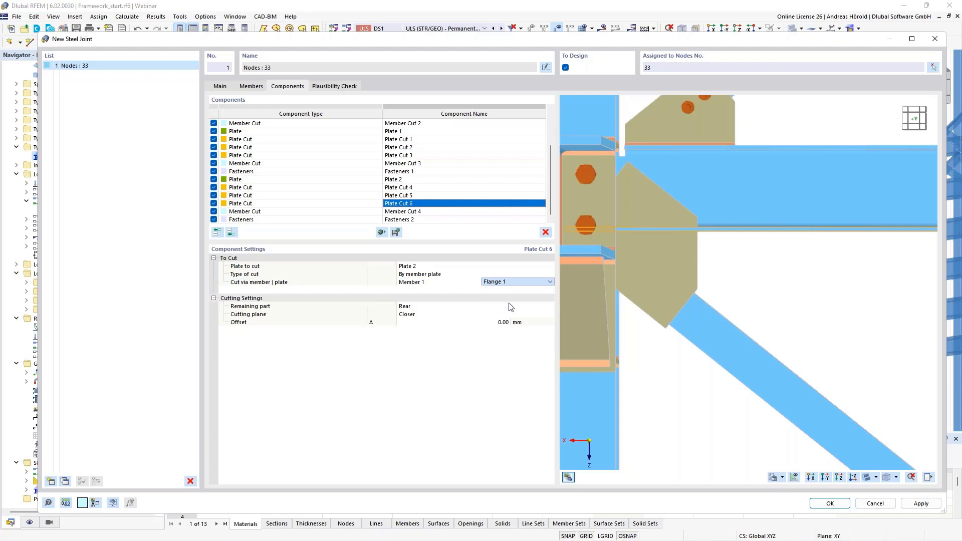
{"action": "left_click", "coordinate": [427, 307]}
{"action": "left_click", "coordinate": [425, 307]}
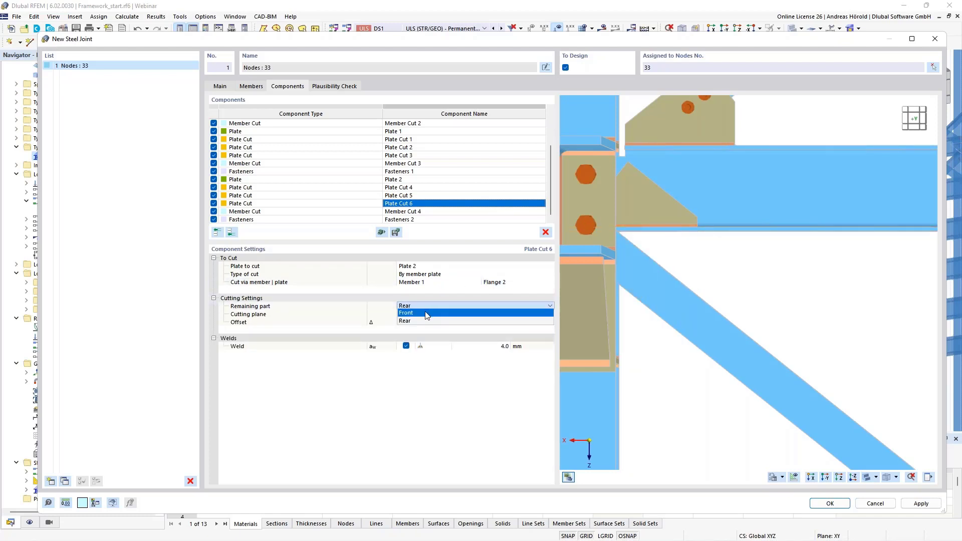
{"action": "left_click", "coordinate": [427, 317]}
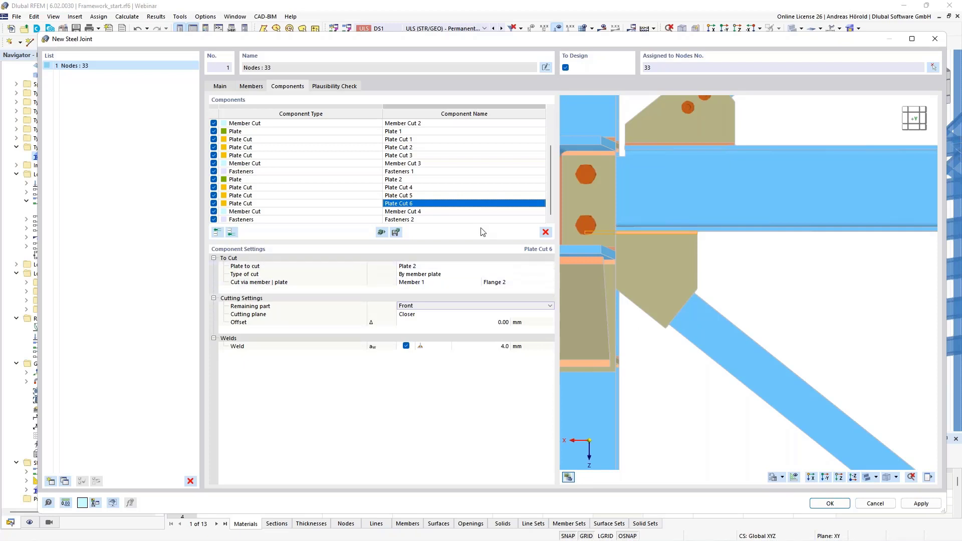
Change the member to cut in Member Cut 4 to Member 2.
{"action": "key", "text": "Down"}
{"action": "middle_click_drag", "start_coordinate": [819, 327], "coordinate": [748, 350], "text": "ctrl"}
{"action": "scroll", "coordinate": [698, 357], "scroll_direction": "up", "scroll_amount": 2}
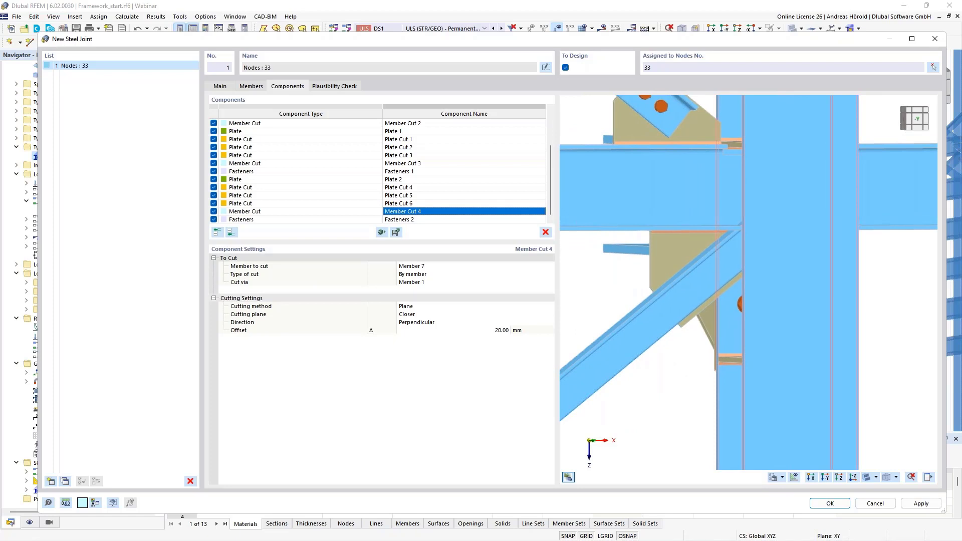
{"action": "left_click", "coordinate": [435, 270]}
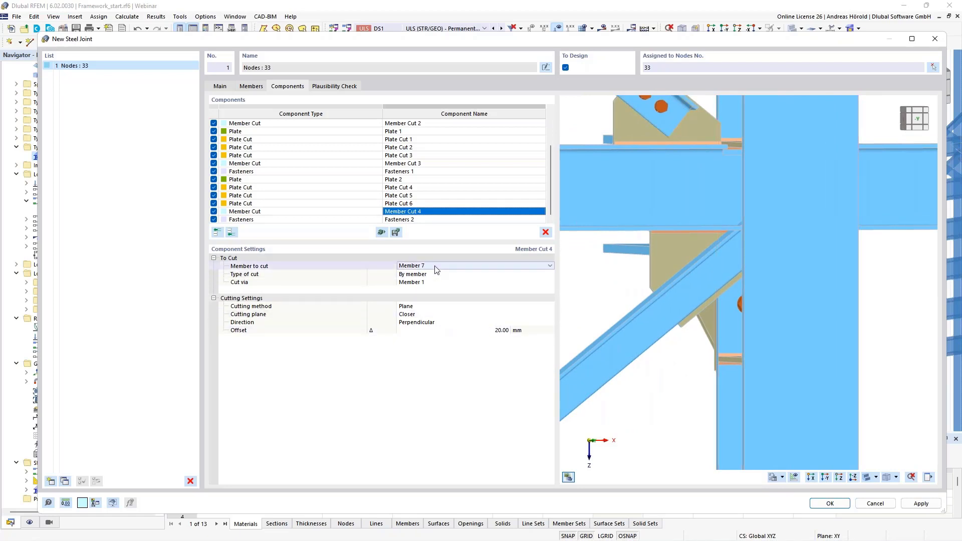
{"action": "left_click", "coordinate": [436, 270]}
{"action": "left_click", "coordinate": [430, 281]}
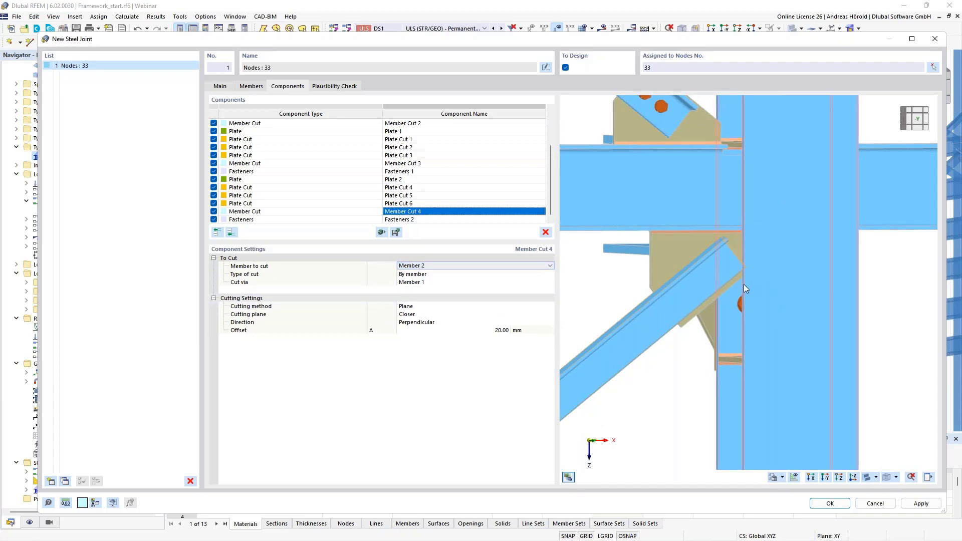
{"action": "scroll", "coordinate": [714, 281], "scroll_direction": "up", "scroll_amount": 4}
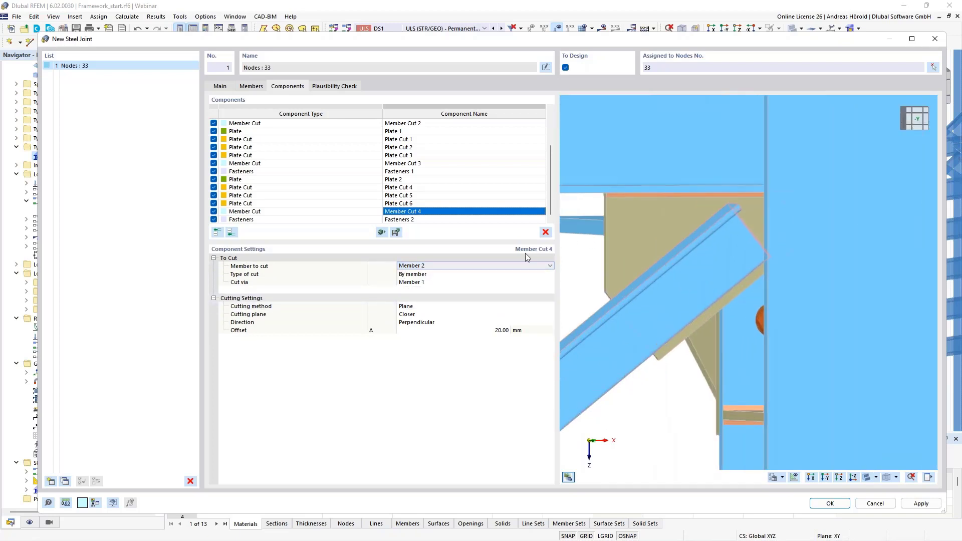
Change the first connected component of Fasteners 2 to the member plate Leg 1 of Member 2.
{"action": "left_click", "coordinate": [445, 221]}
{"action": "scroll", "coordinate": [573, 282], "scroll_direction": "down", "scroll_amount": 3}
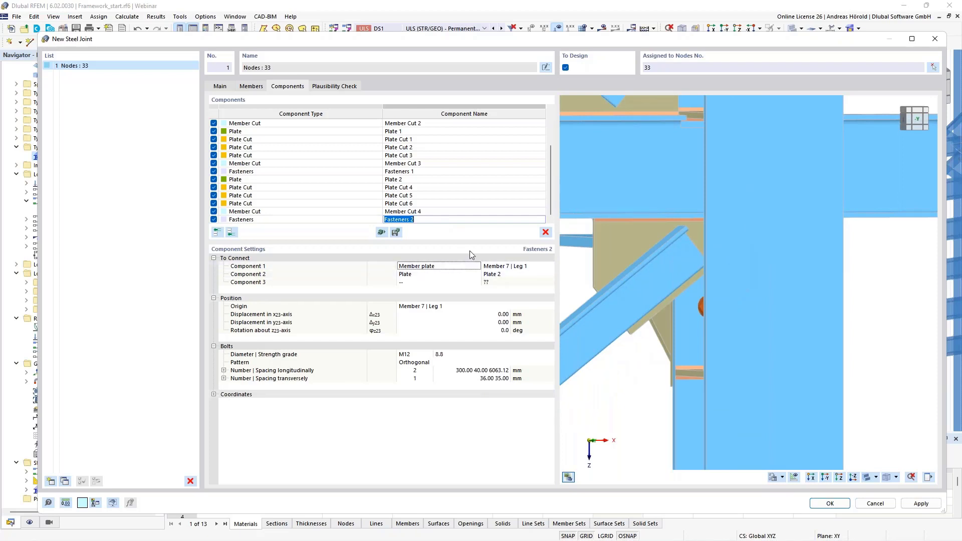
{"action": "left_click", "coordinate": [525, 267]}
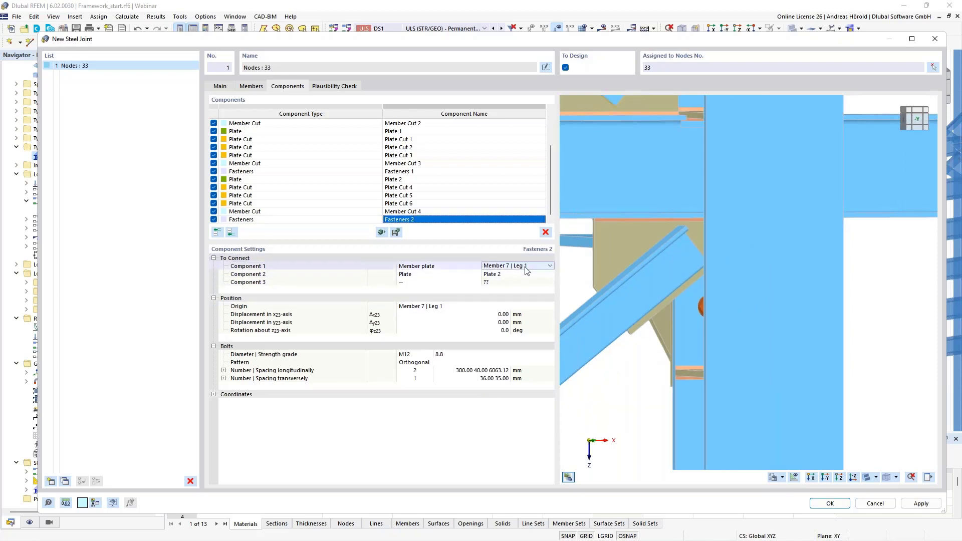
{"action": "left_click", "coordinate": [524, 268]}
{"action": "scroll", "coordinate": [522, 273], "scroll_direction": "up", "scroll_amount": 3}
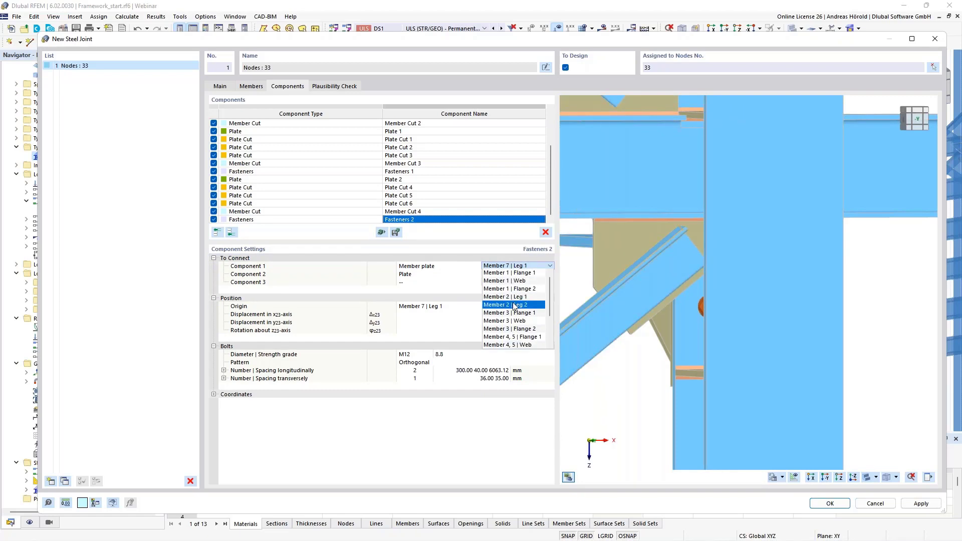
{"action": "left_click", "coordinate": [518, 297]}
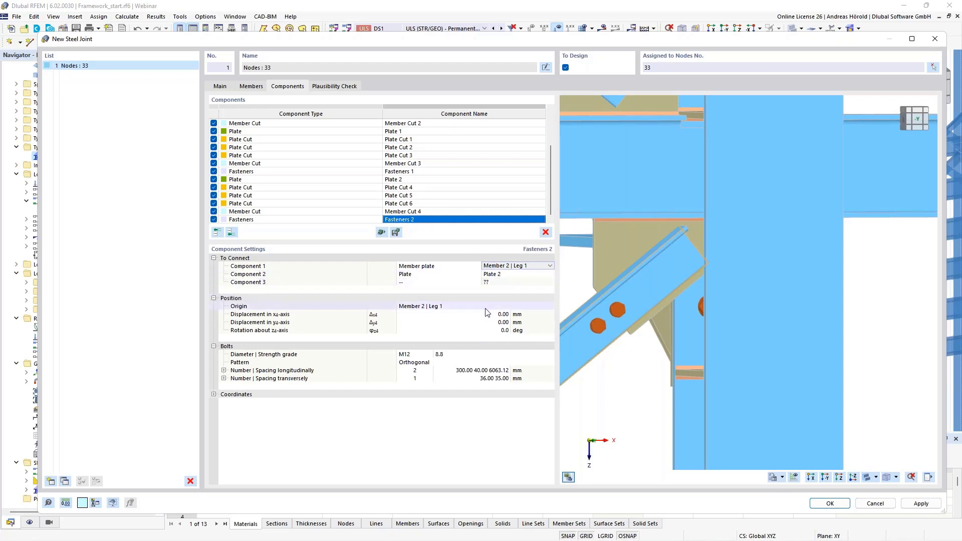
Set the longitudinal bolt spacing of Fasteners 2 to 200 mm for the first distance and 40 mm between the bolts.
{"action": "left_click", "coordinate": [465, 371]}
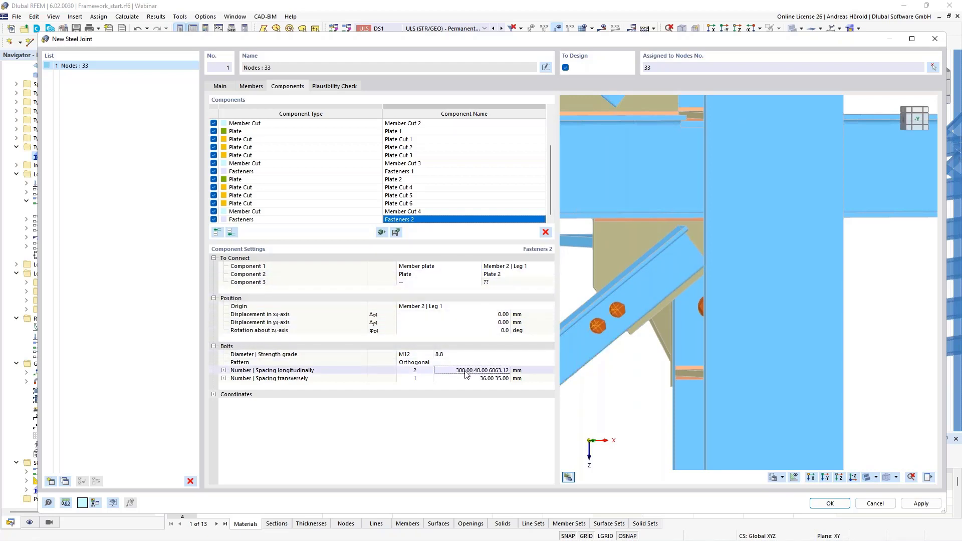
{"action": "left_click", "coordinate": [465, 371]}
{"action": "type", "text": "2"}
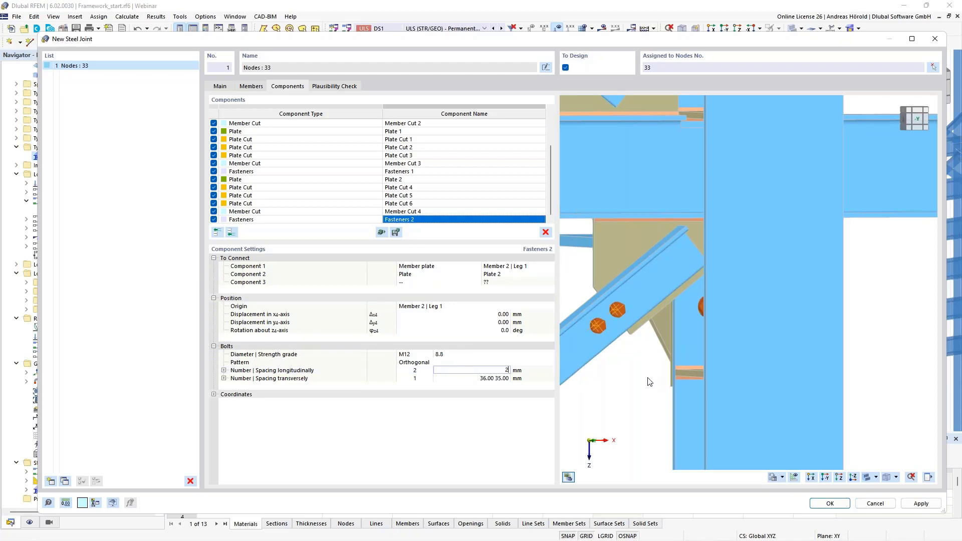
{"action": "type", "text": "00 40"}
{"action": "key", "text": "Tab"}
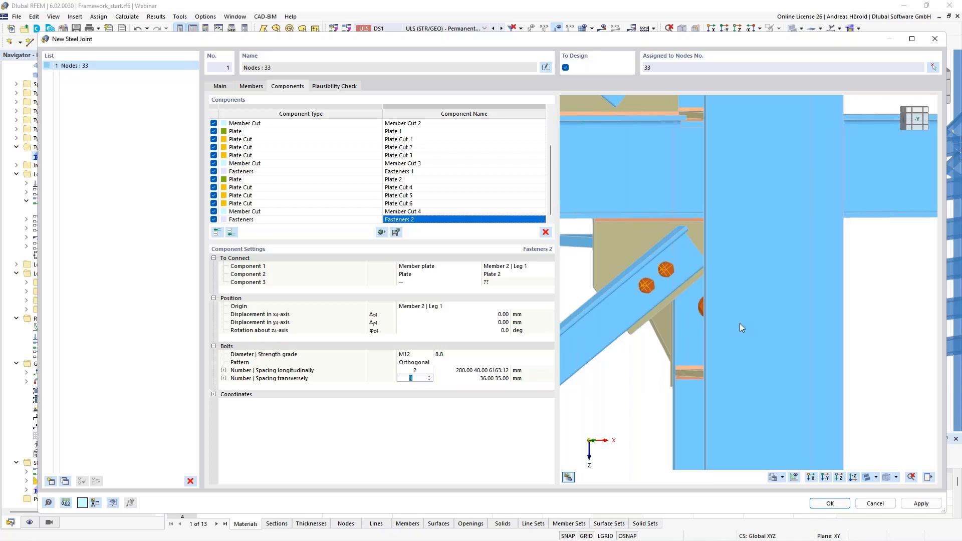
Examine the joint with both bolted diagonals and review its plausibility check for errors.
{"action": "scroll", "coordinate": [672, 288], "scroll_direction": "down", "scroll_amount": 4}
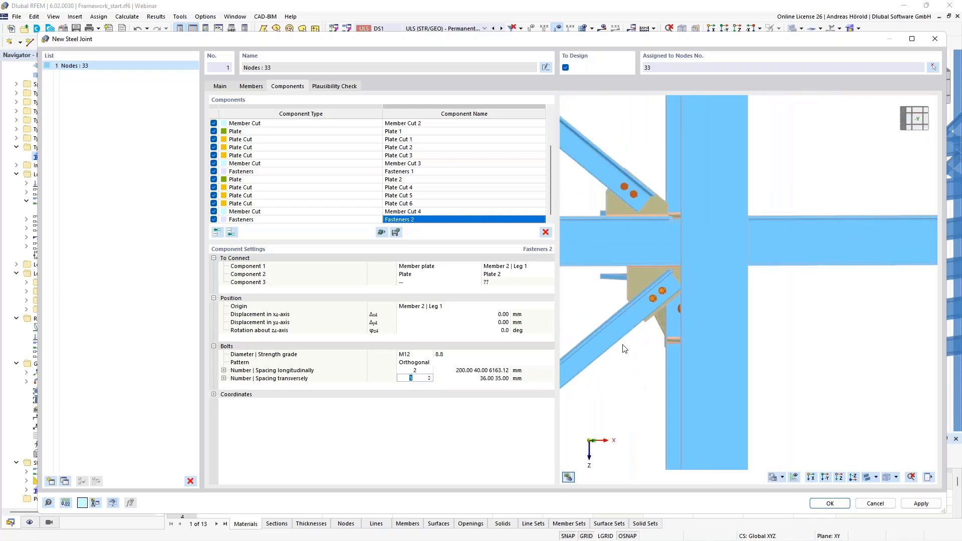
{"action": "scroll", "coordinate": [652, 349], "scroll_direction": "down", "scroll_amount": 3}
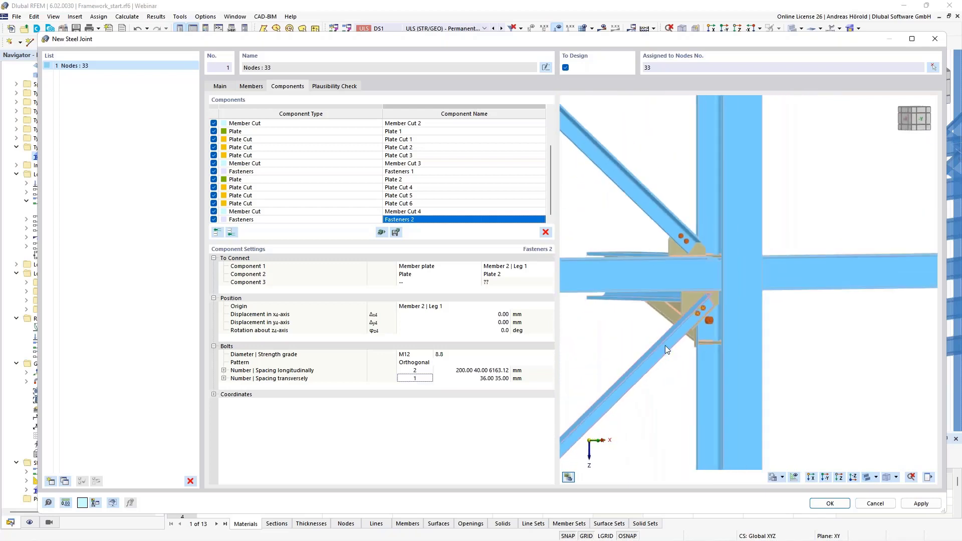
{"action": "middle_click_drag", "start_coordinate": [666, 345], "coordinate": [777, 343]}
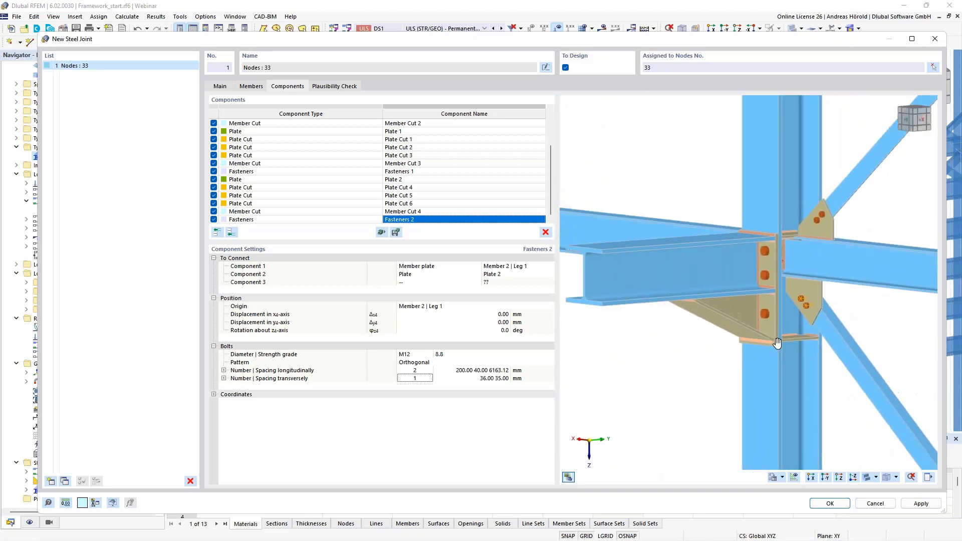
{"action": "left_click", "coordinate": [337, 88]}
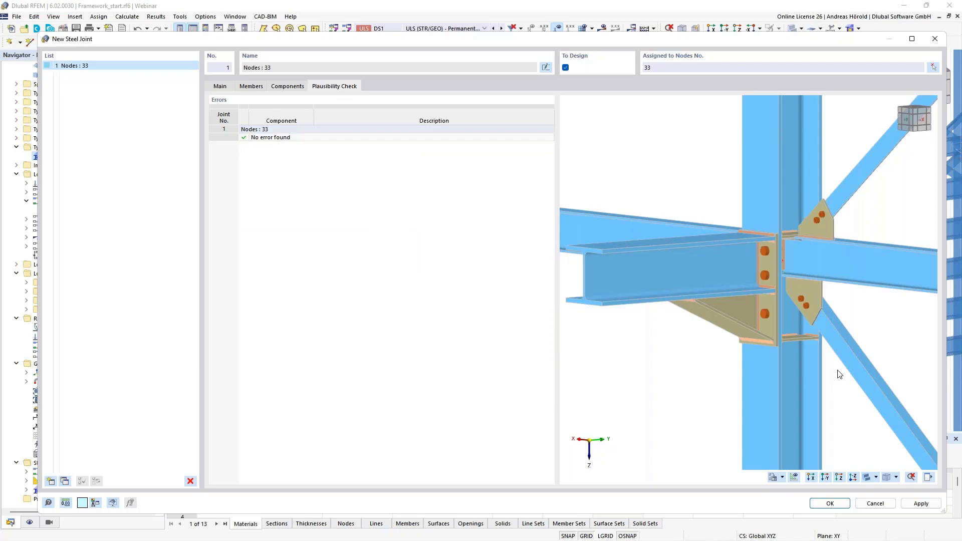
Save the new steel joint and examine it within the framework model.
{"action": "left_click", "coordinate": [829, 505]}
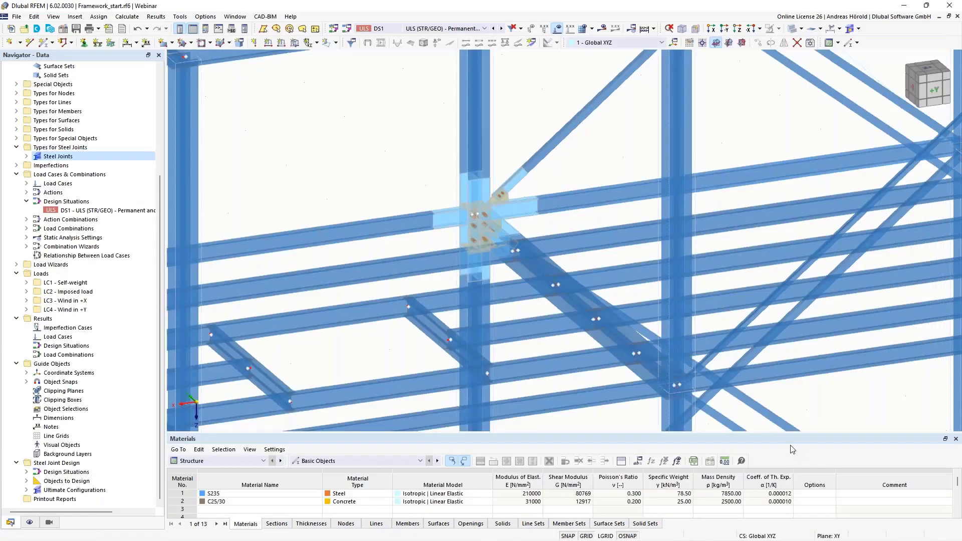
{"action": "scroll", "coordinate": [471, 220], "scroll_direction": "up", "scroll_amount": 3}
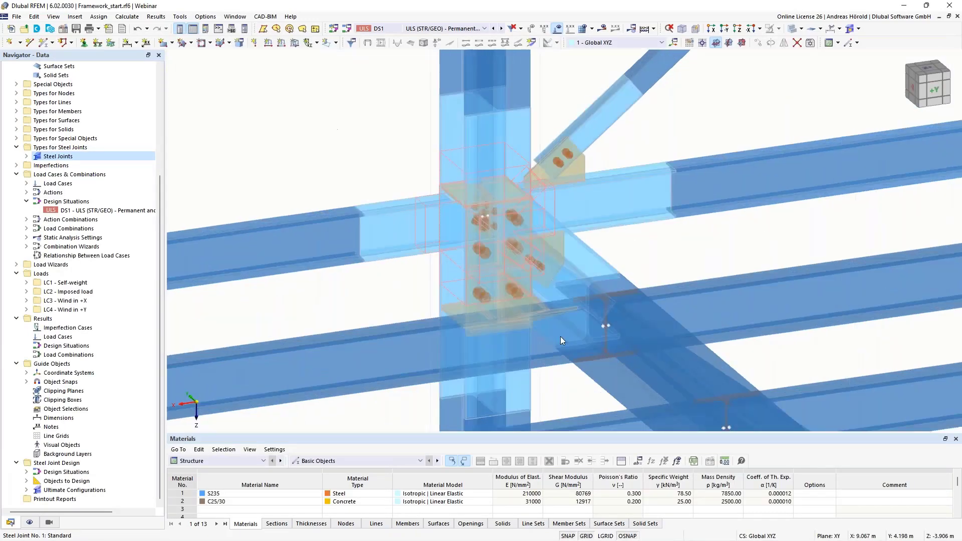
{"action": "middle_click_drag", "start_coordinate": [589, 338], "coordinate": [622, 303]}
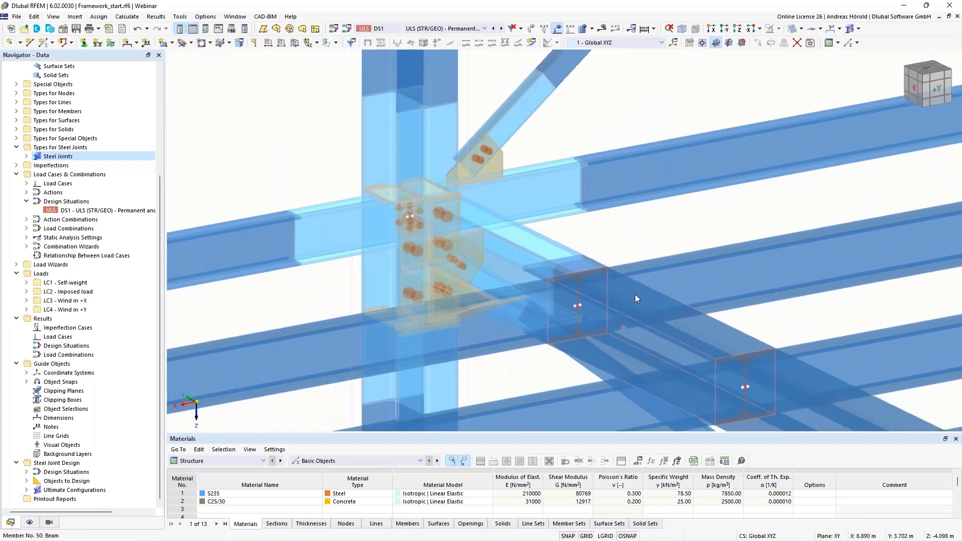
Compare the no-joint and simplified joint displays, finishing with the Detailed Joint Model display.
{"action": "left_click", "coordinate": [859, 29]}
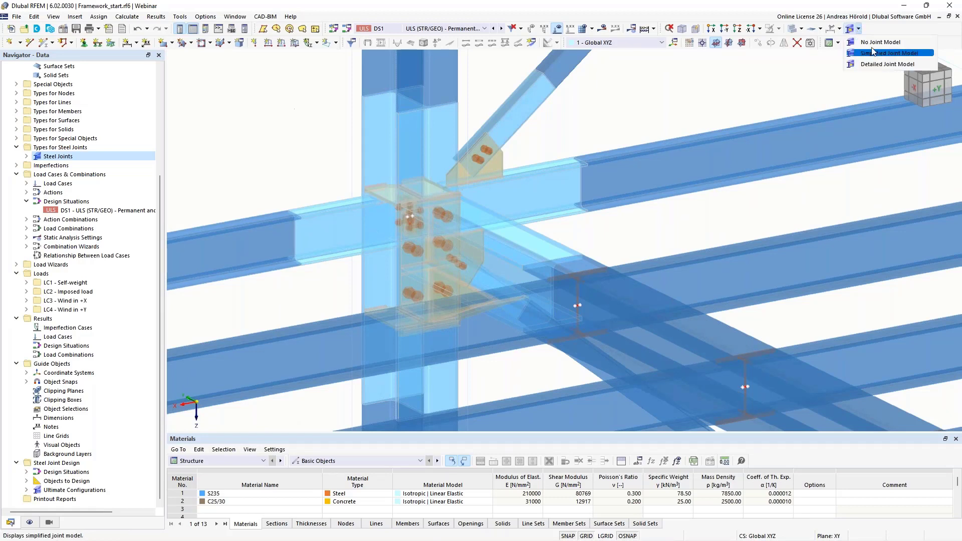
{"action": "left_click", "coordinate": [889, 43]}
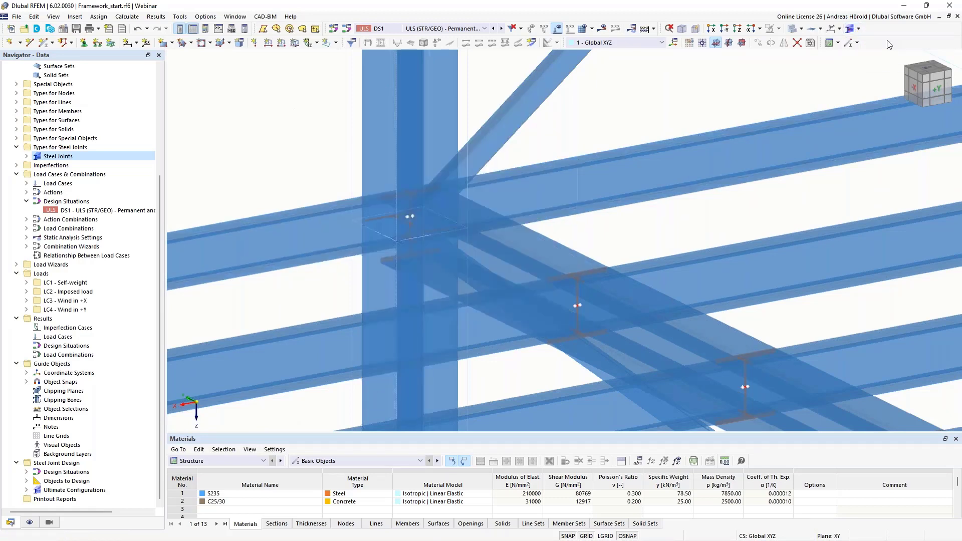
{"action": "left_click", "coordinate": [860, 29]}
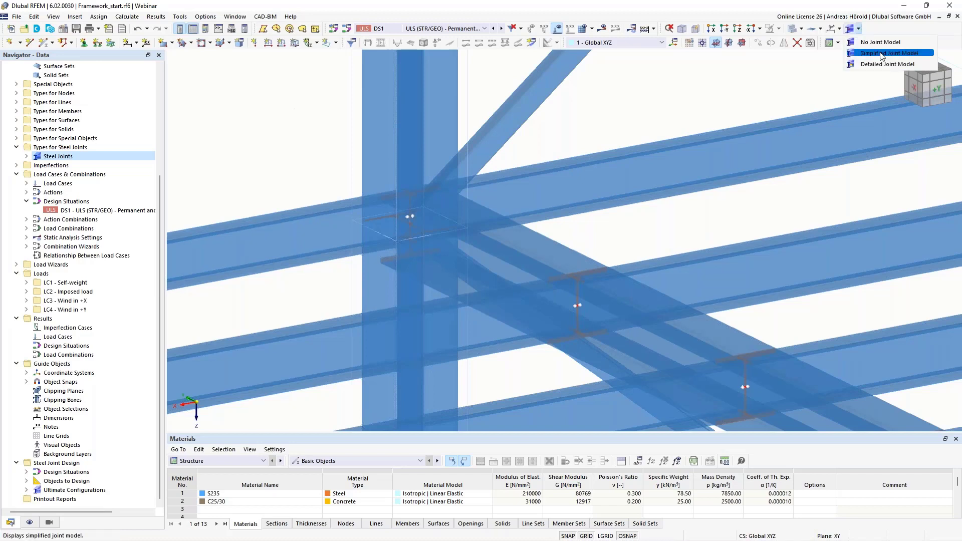
{"action": "left_click", "coordinate": [883, 55]}
{"action": "left_click", "coordinate": [859, 29]}
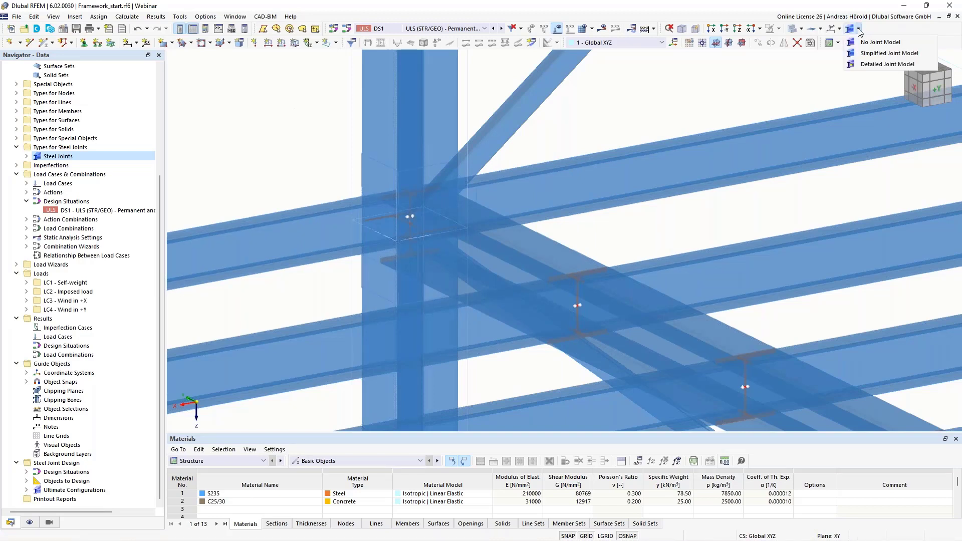
{"action": "left_click", "coordinate": [886, 64]}
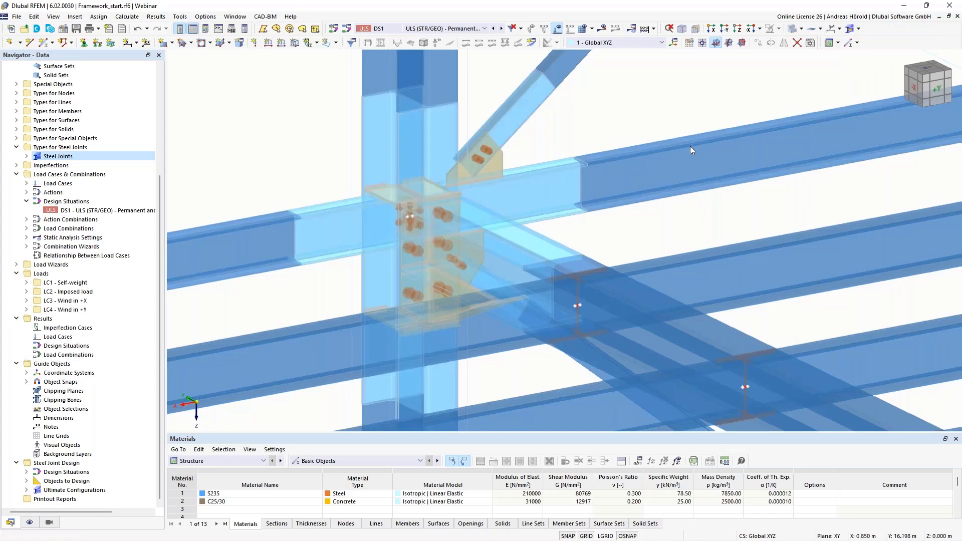
Open the steel joint at node 33 for editing from the model.
{"action": "scroll", "coordinate": [688, 149], "scroll_direction": "down", "scroll_amount": 5}
{"action": "middle_click_drag", "start_coordinate": [688, 149], "coordinate": [489, 167], "text": "ctrl"}
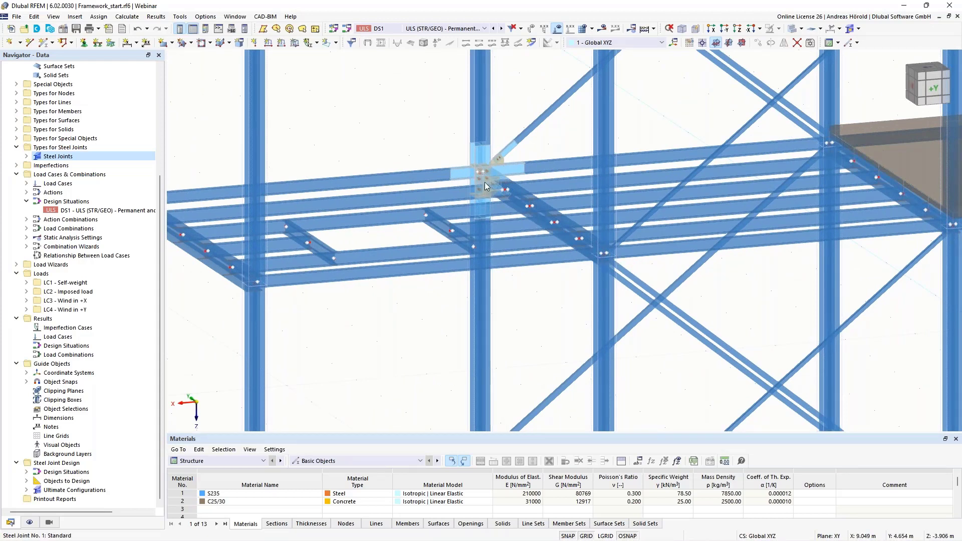
{"action": "middle_click_drag", "start_coordinate": [459, 197], "coordinate": [460, 314]}
{"action": "scroll", "coordinate": [513, 221], "scroll_direction": "up", "scroll_amount": 1}
{"action": "middle_click_drag", "start_coordinate": [514, 221], "coordinate": [568, 224]}
{"action": "scroll", "coordinate": [568, 223], "scroll_direction": "up", "scroll_amount": 3}
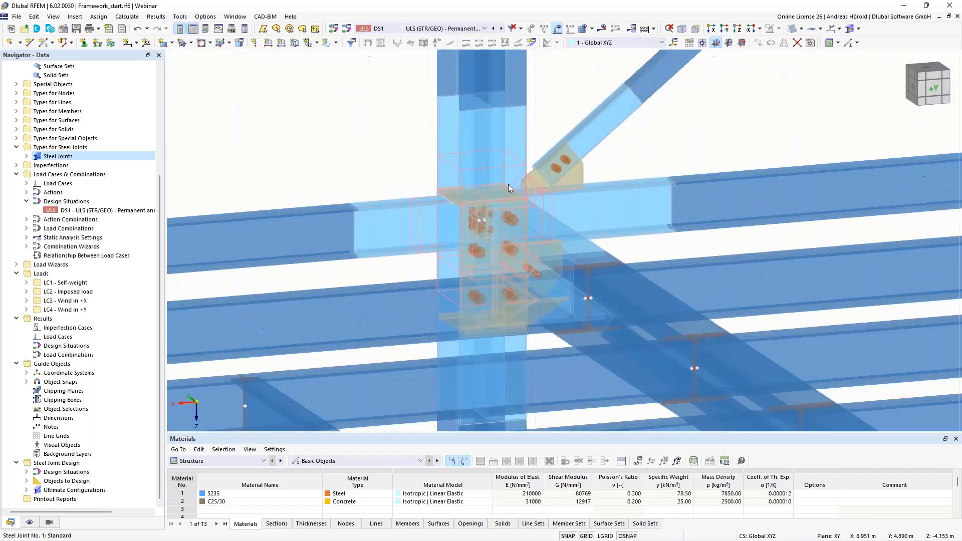
{"action": "double_click", "coordinate": [506, 167]}
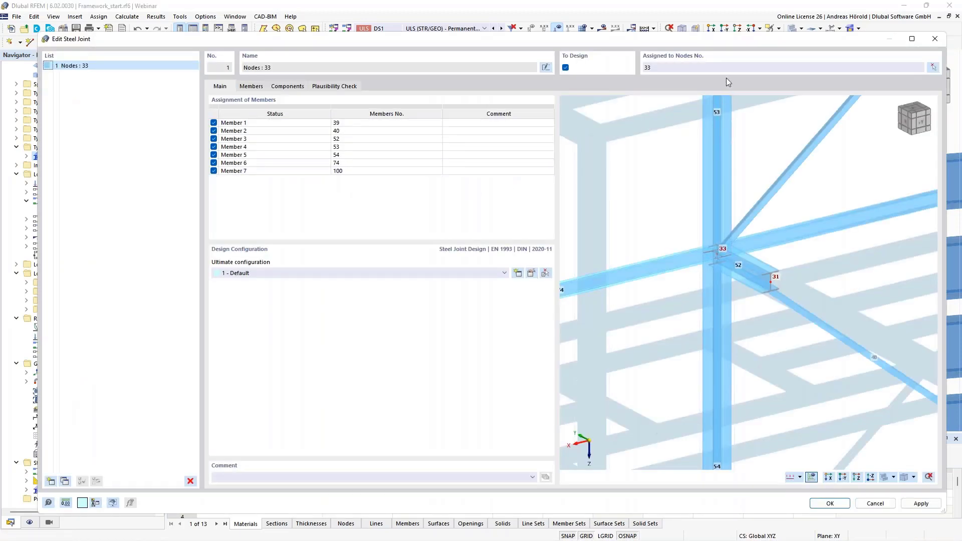
Assign the steel joint to nodes 8, 19 and 22 in addition to node 33 by picking them in the model.
{"action": "left_click", "coordinate": [933, 68]}
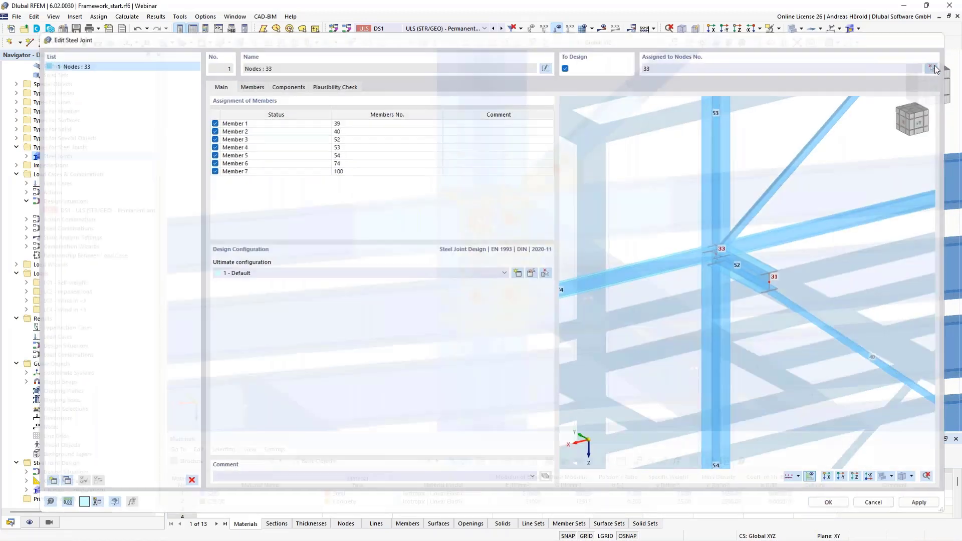
{"action": "key", "text": "Left"}
{"action": "key", "text": "Left"}
{"action": "key", "text": "Left"}
{"action": "key", "text": "Left"}
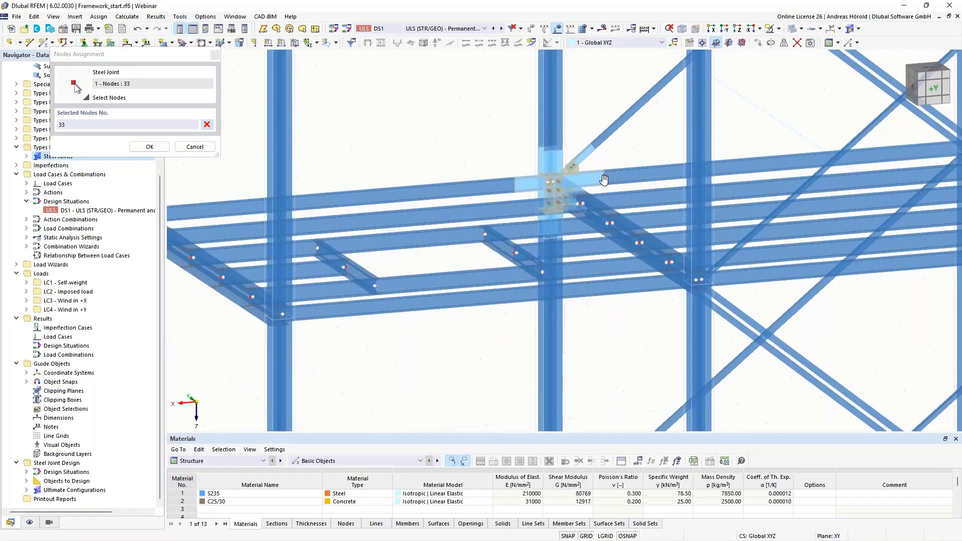
{"action": "key", "text": "Left"}
{"action": "key", "text": "Left"}
{"action": "key", "text": "Left"}
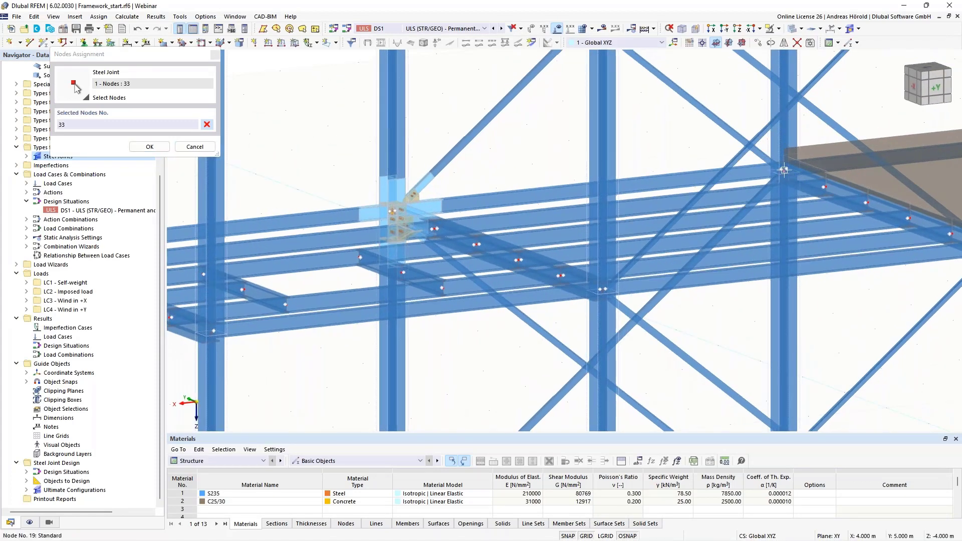
{"action": "scroll", "coordinate": [785, 171], "scroll_direction": "down", "scroll_amount": 3}
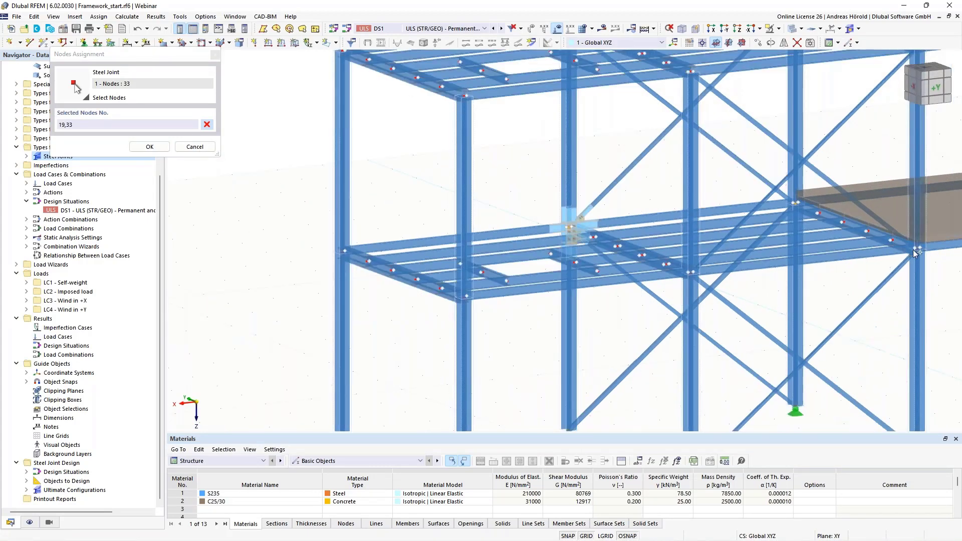
{"action": "left_click", "coordinate": [917, 248]}
{"action": "left_click", "coordinate": [690, 273]}
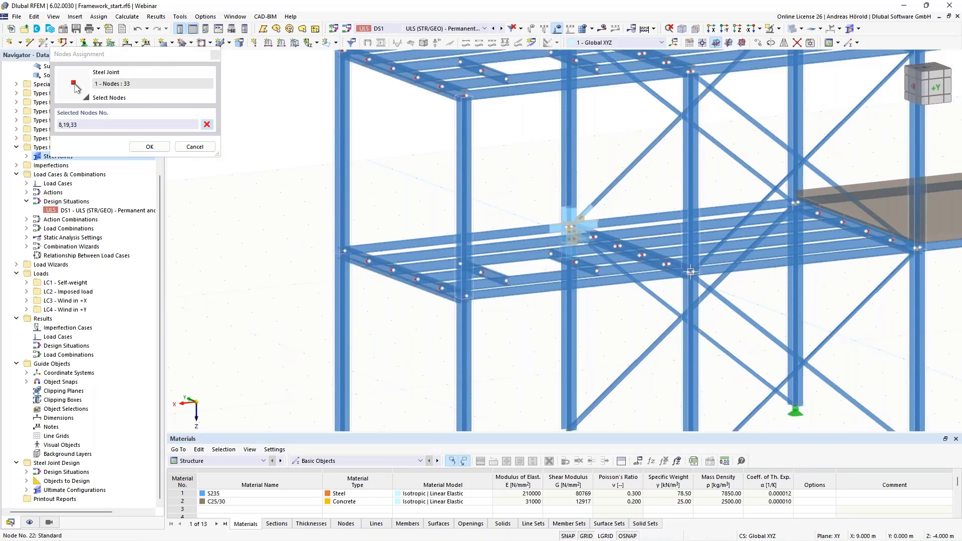
{"action": "left_click", "coordinate": [149, 146]}
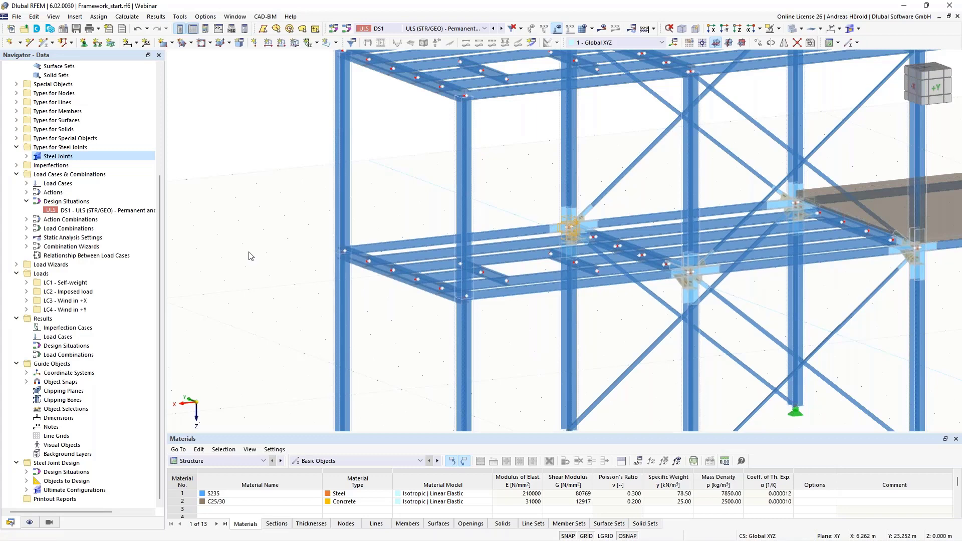
Display the Steel Joint Design input data table with its design situations.
{"action": "left_click", "coordinate": [232, 461]}
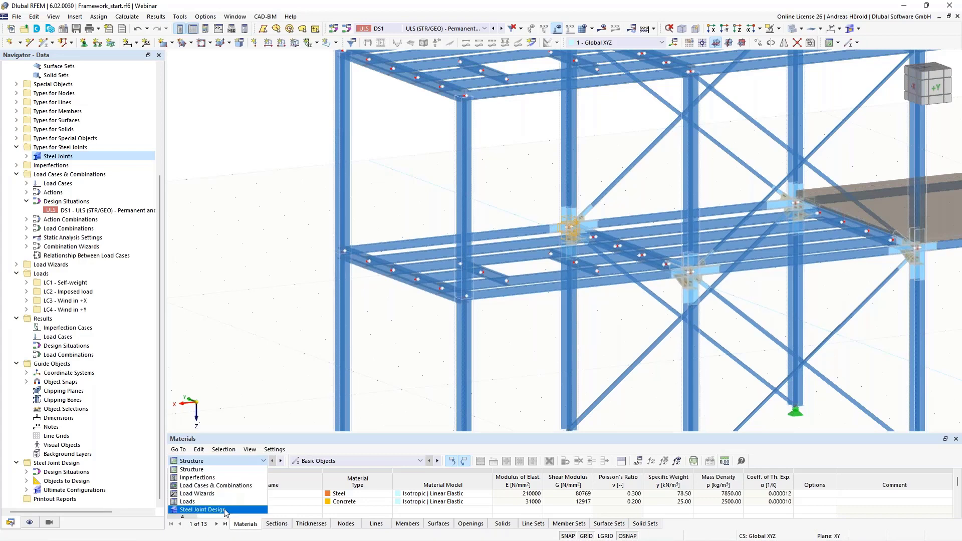
{"action": "left_click", "coordinate": [202, 509]}
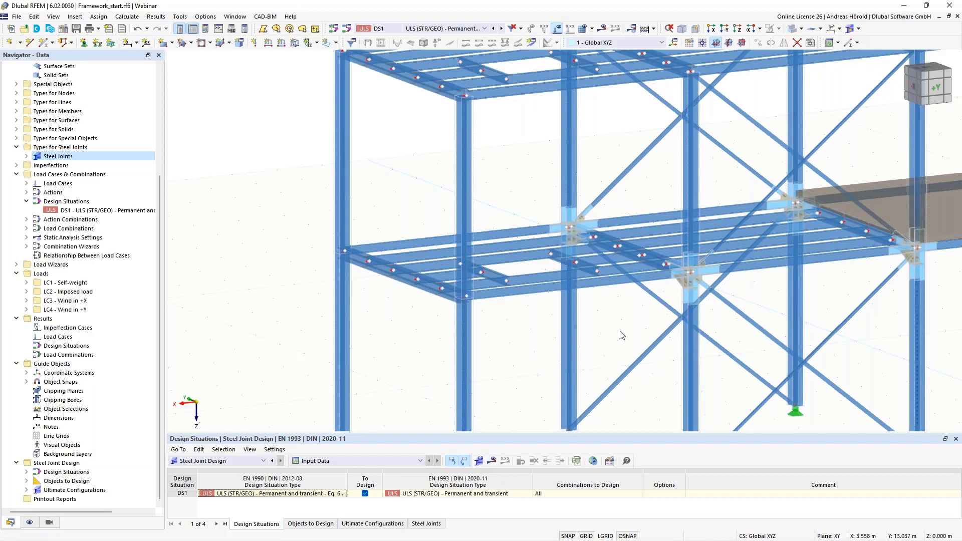
{"action": "middle_click_drag", "start_coordinate": [619, 327], "coordinate": [513, 329]}
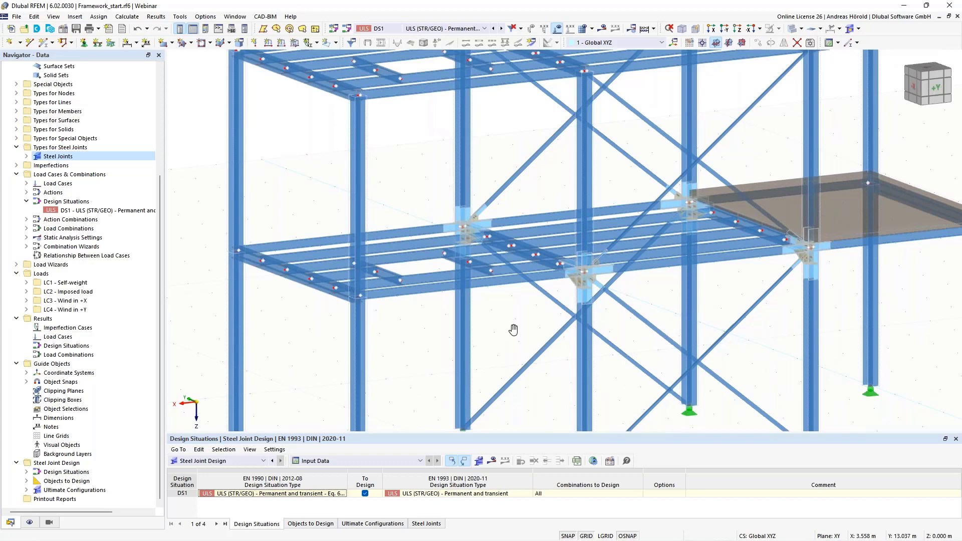
Switch to the model Framework_finished_with results.rf6 and bring its steel joints into close view.
{"action": "scroll", "coordinate": [82, 79], "scroll_direction": "up", "scroll_amount": 5}
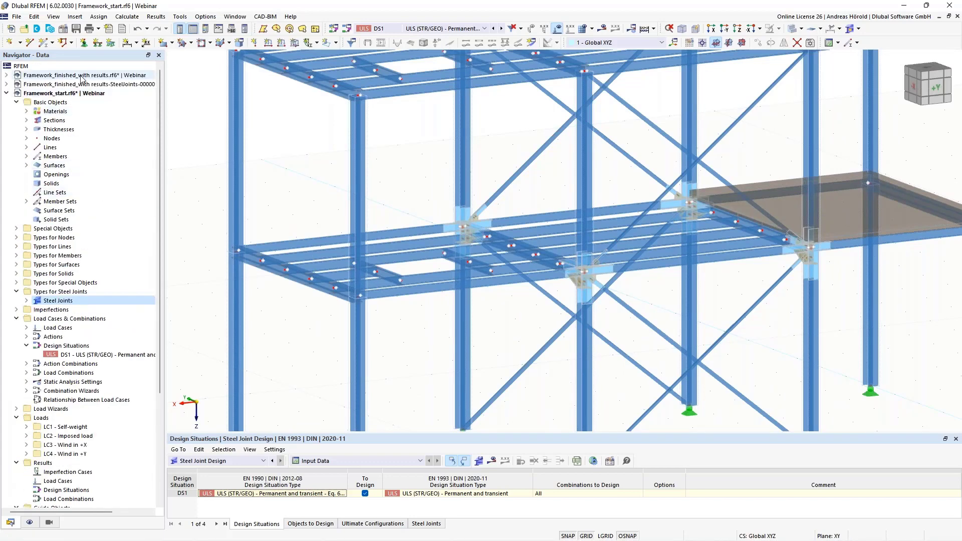
{"action": "left_click", "coordinate": [82, 76]}
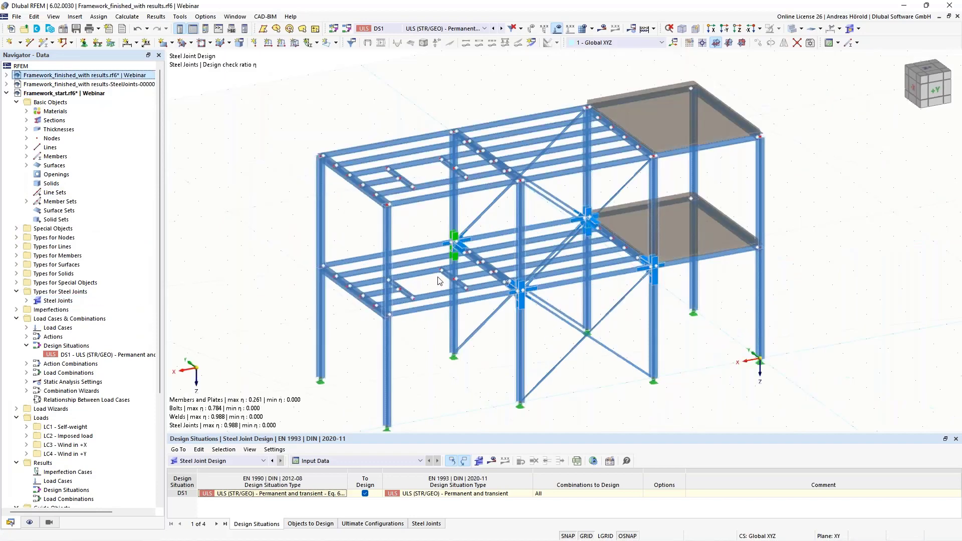
{"action": "scroll", "coordinate": [453, 349], "scroll_direction": "up", "scroll_amount": 4}
{"action": "scroll", "coordinate": [452, 351], "scroll_direction": "up", "scroll_amount": 1}
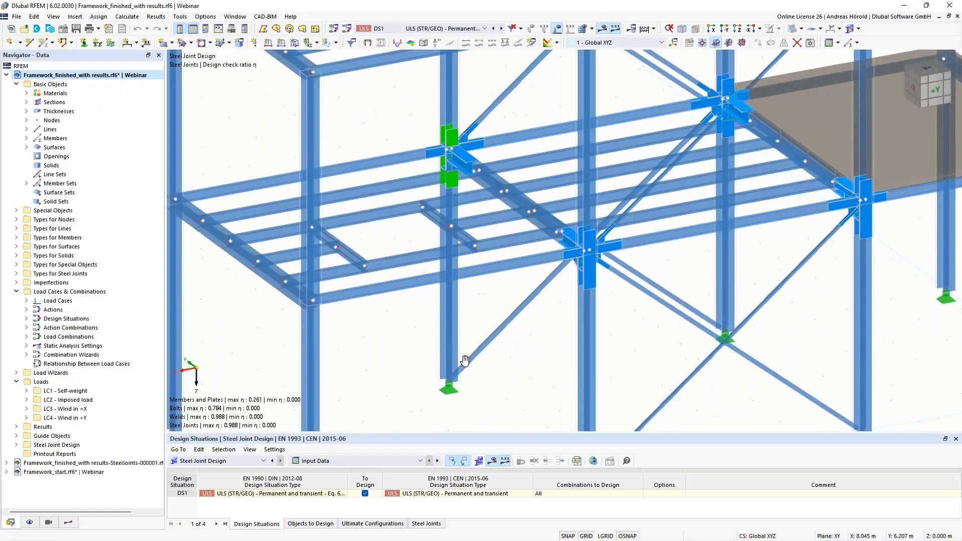
{"action": "scroll", "coordinate": [464, 357], "scroll_direction": "down", "scroll_amount": 1}
{"action": "middle_click_drag", "start_coordinate": [461, 356], "coordinate": [432, 318]}
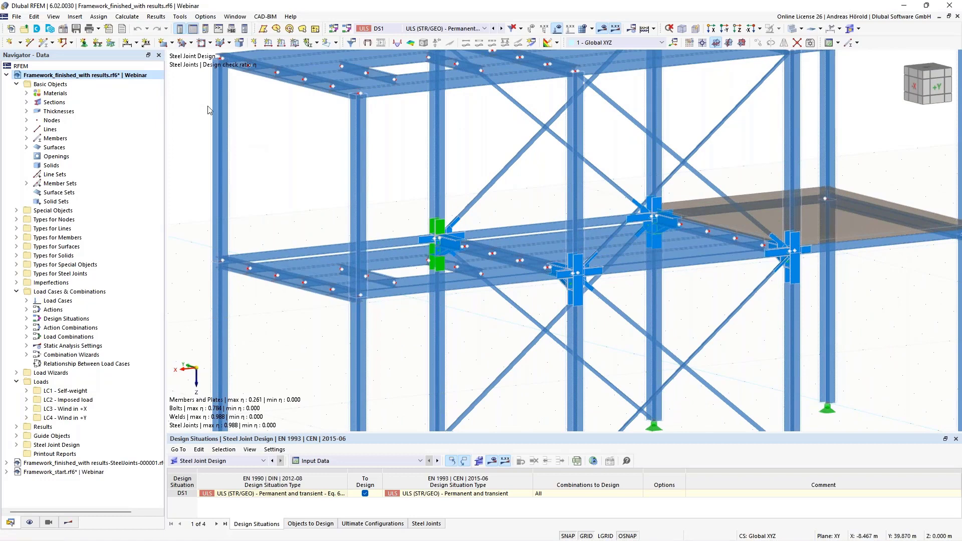
Show the control panel beside the model and examine the colour-coded design check ratios at the steel joints.
{"action": "left_click", "coordinate": [206, 29]}
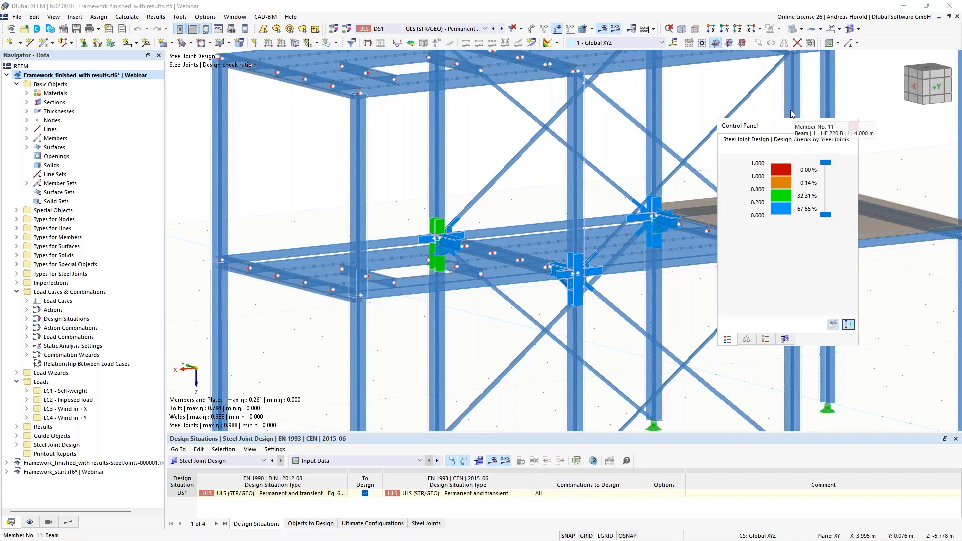
{"action": "left_click_drag", "start_coordinate": [773, 126], "coordinate": [862, 138]}
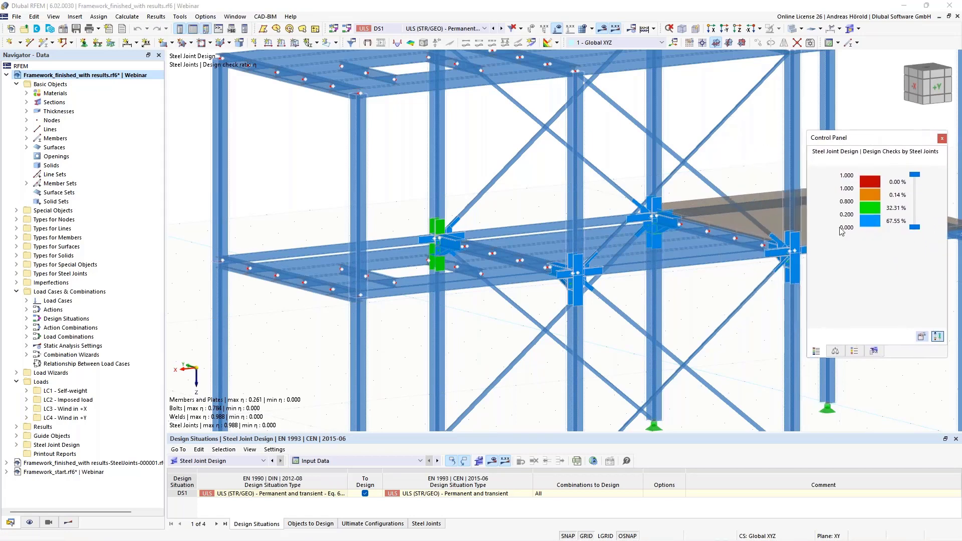
{"action": "scroll", "coordinate": [435, 257], "scroll_direction": "up", "scroll_amount": 2}
{"action": "scroll", "coordinate": [435, 258], "scroll_direction": "up", "scroll_amount": 4}
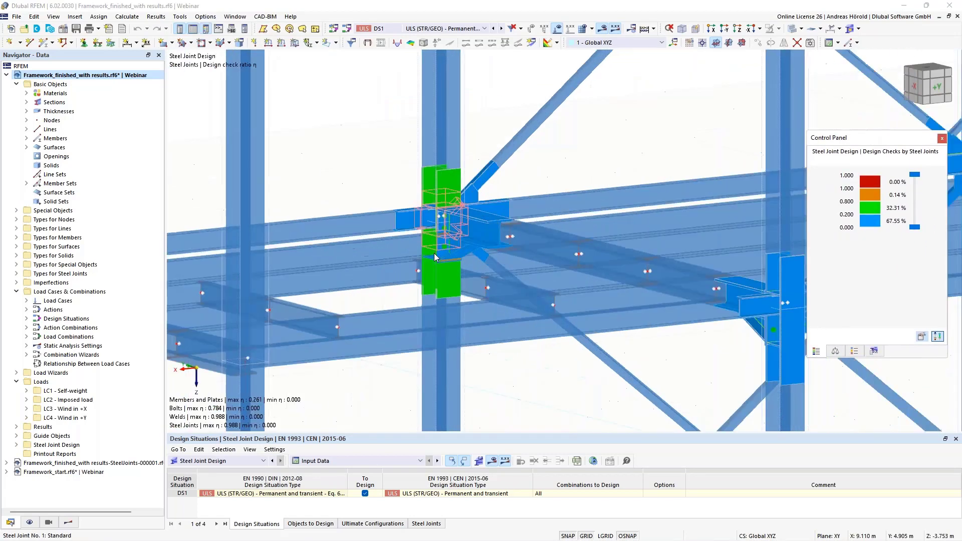
{"action": "scroll", "coordinate": [453, 291], "scroll_direction": "down", "scroll_amount": 4}
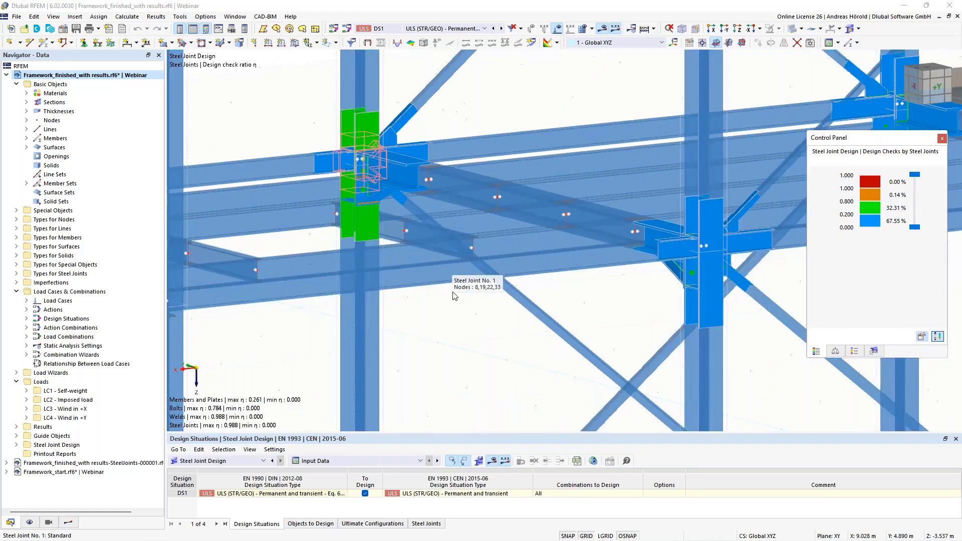
{"action": "middle_click_drag", "start_coordinate": [484, 243], "coordinate": [454, 218]}
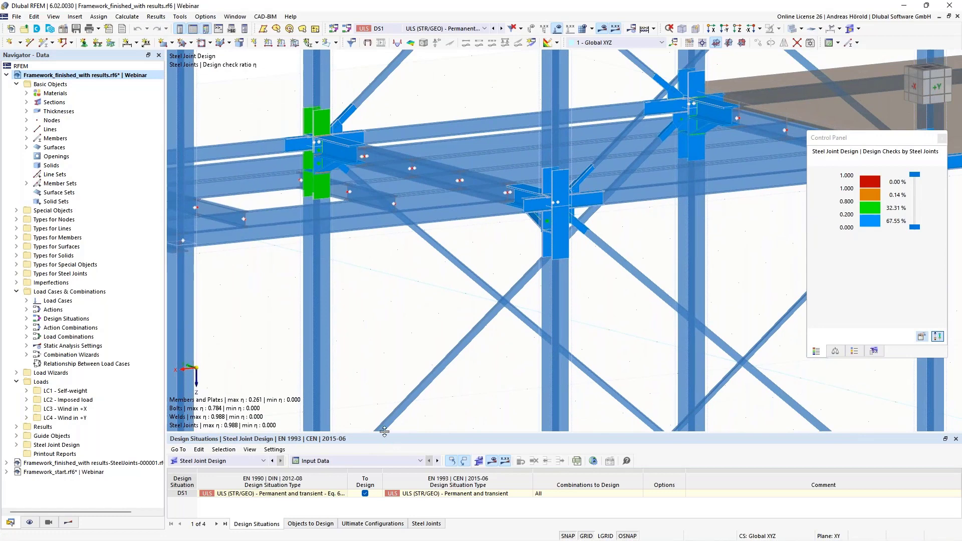
Enlarge the table area and review the Stress-Strain Analysis design ratios by design situation, loading, joint, node and component.
{"action": "left_click_drag", "start_coordinate": [384, 436], "coordinate": [311, 370]}
{"action": "left_click", "coordinate": [309, 393]}
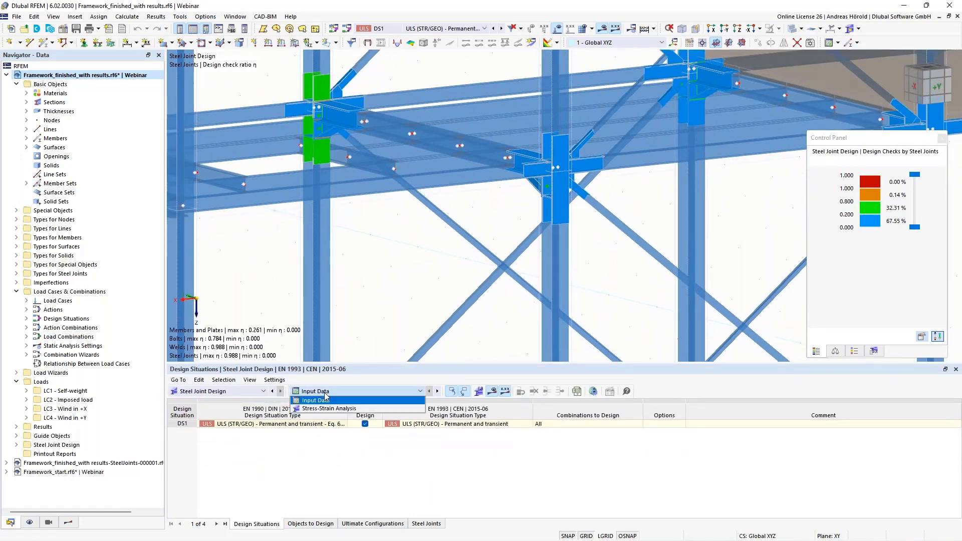
{"action": "left_click", "coordinate": [326, 409]}
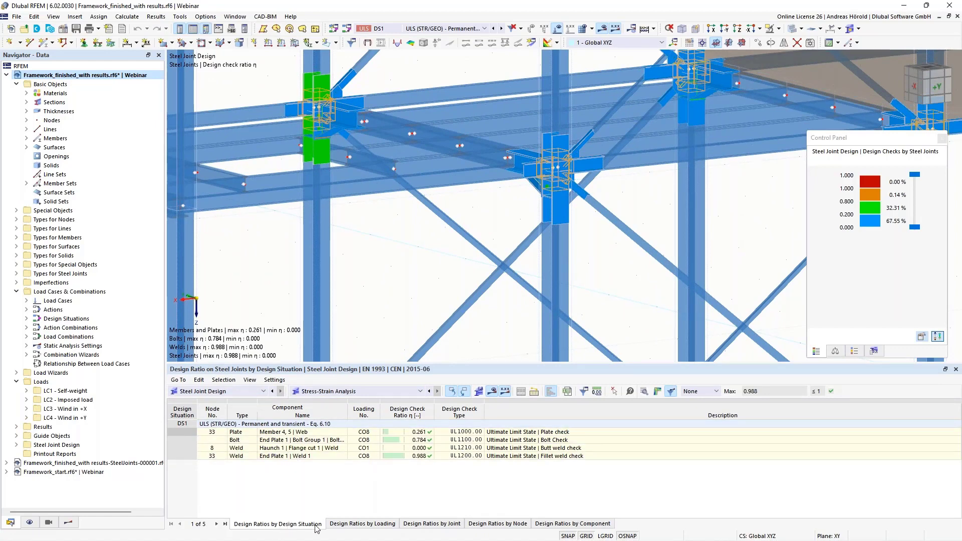
{"action": "left_click", "coordinate": [382, 525]}
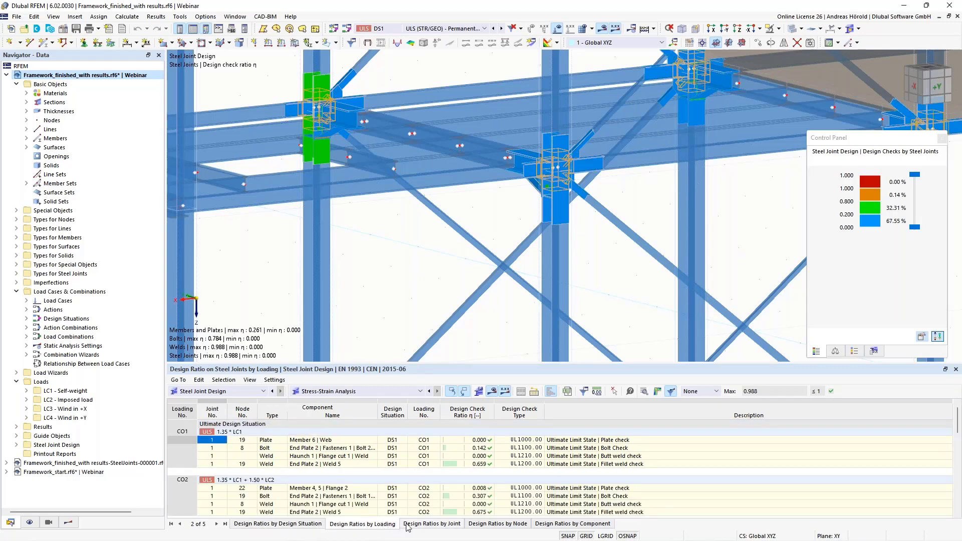
{"action": "left_click", "coordinate": [437, 526]}
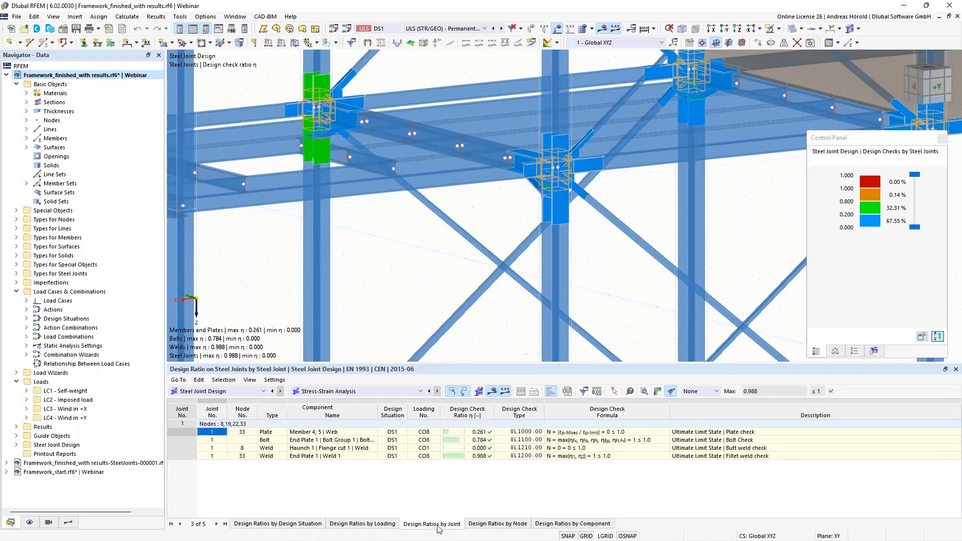
{"action": "left_click", "coordinate": [495, 526]}
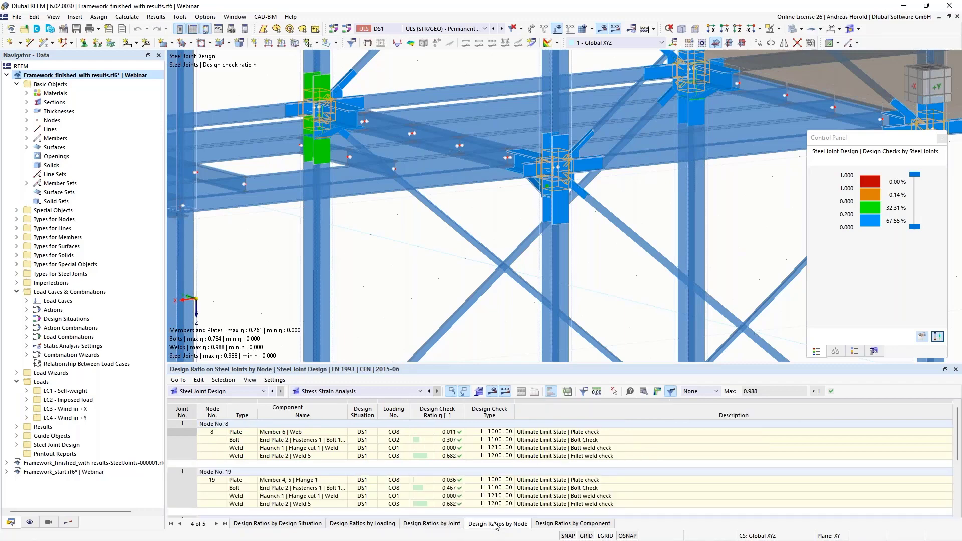
{"action": "left_click", "coordinate": [568, 526]}
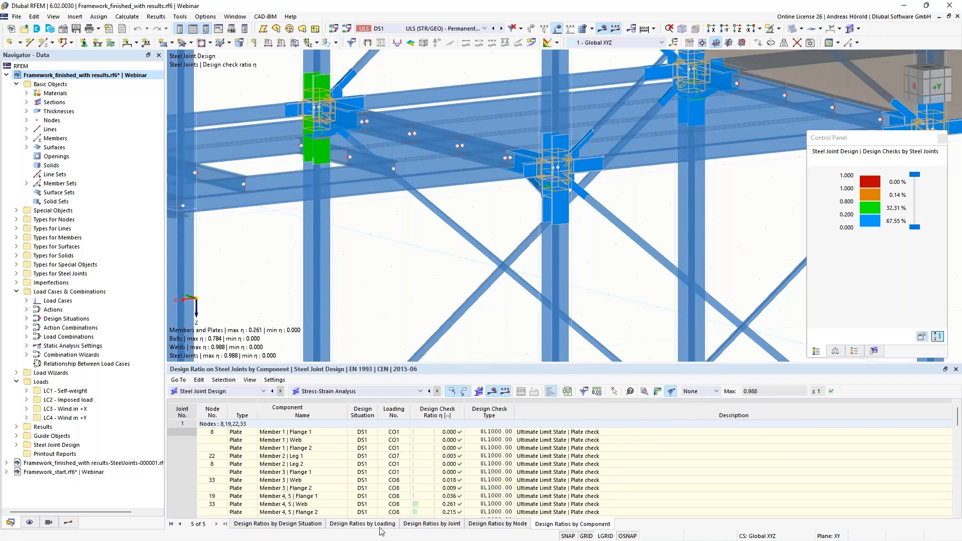
Open the design check details for the End Plate 1 bolt in the ratios by design situation and review its resistance formulas in a widened window.
{"action": "left_click", "coordinate": [267, 525]}
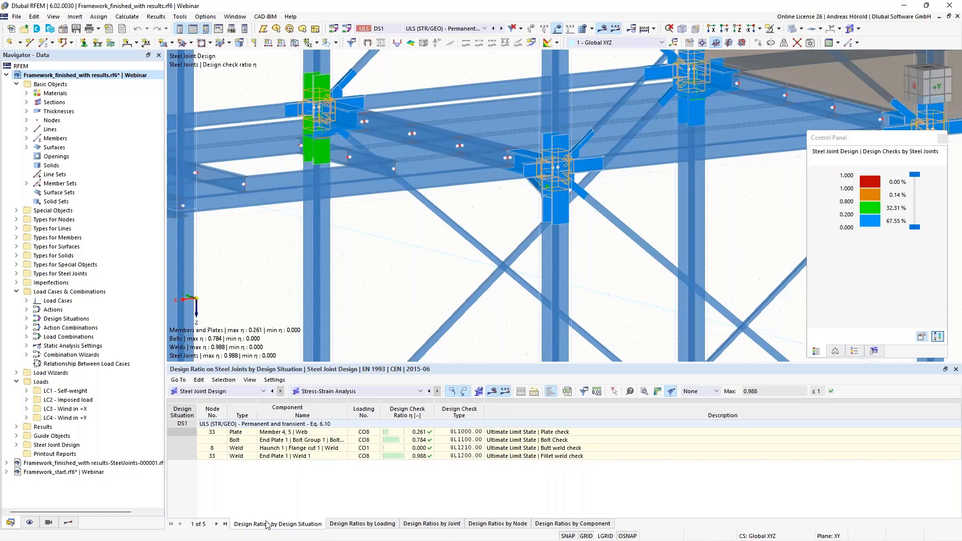
{"action": "left_click", "coordinate": [416, 441]}
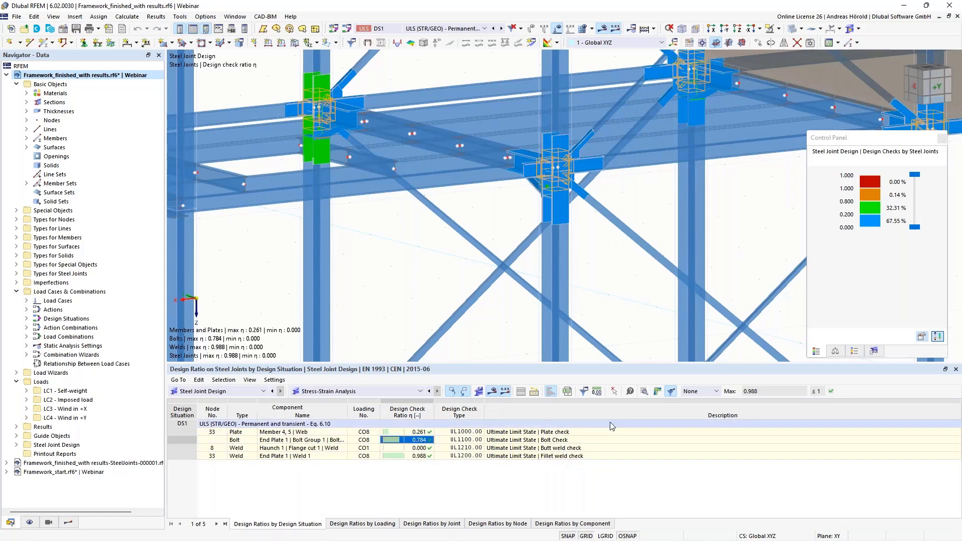
{"action": "left_click", "coordinate": [645, 392]}
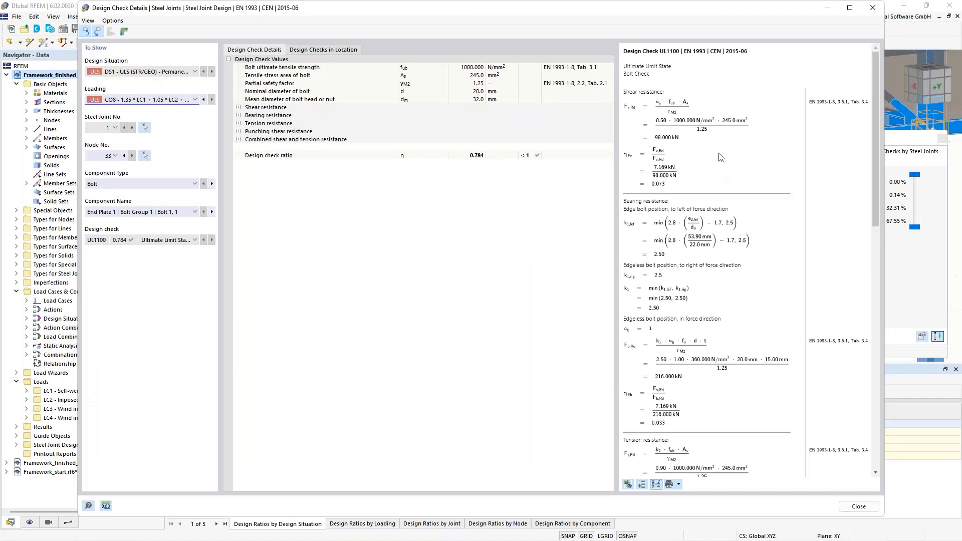
{"action": "scroll", "coordinate": [701, 161], "scroll_direction": "down", "scroll_amount": 4}
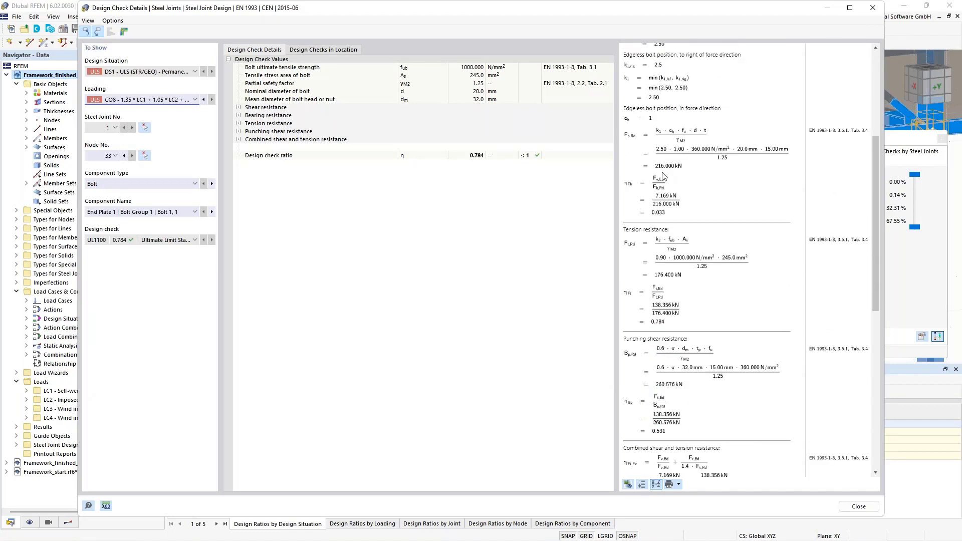
{"action": "scroll", "coordinate": [692, 170], "scroll_direction": "down", "scroll_amount": 5}
{"action": "scroll", "coordinate": [820, 220], "scroll_direction": "down", "scroll_amount": 2}
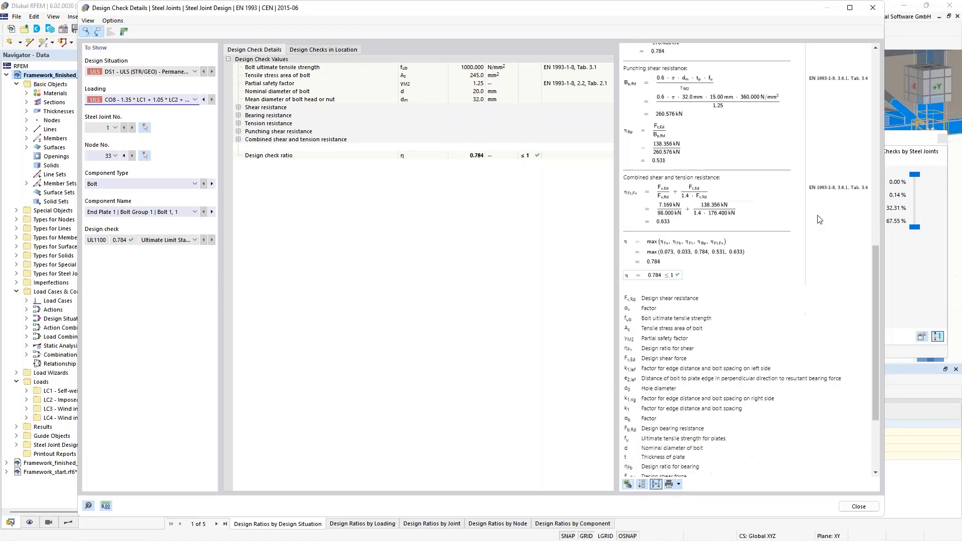
{"action": "scroll", "coordinate": [767, 278], "scroll_direction": "up", "scroll_amount": 10}
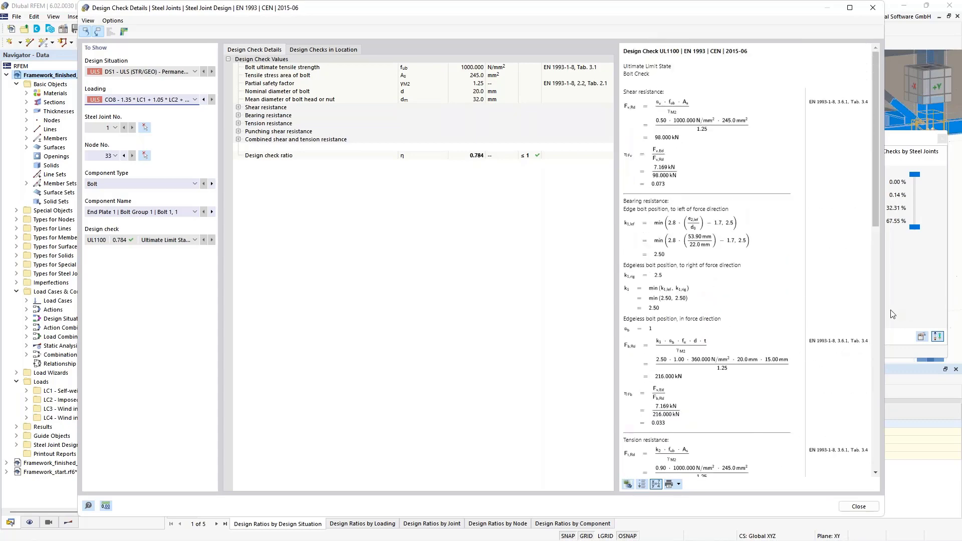
{"action": "left_click_drag", "start_coordinate": [887, 309], "coordinate": [941, 321]}
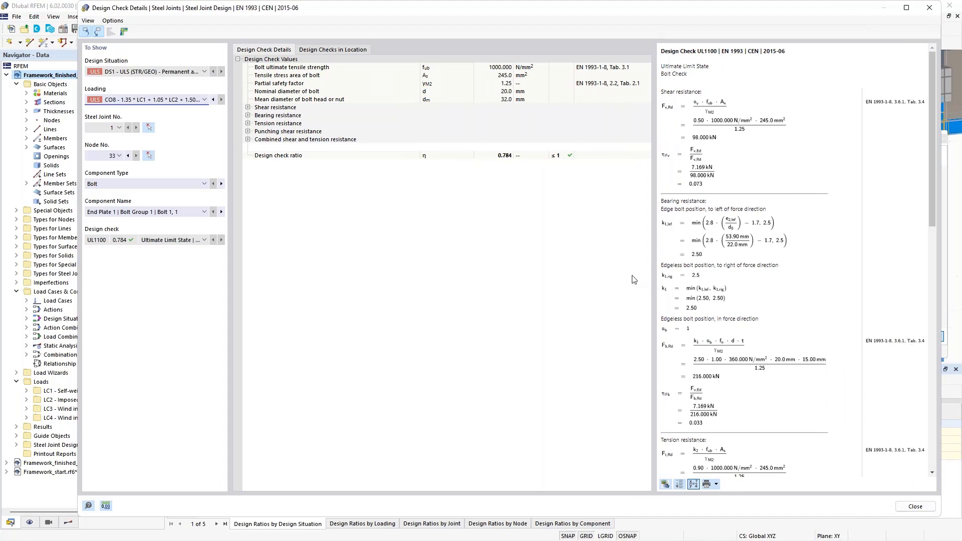
Review the check details for the Plate and Weld component types at node 33, and close the details.
{"action": "left_click", "coordinate": [112, 184]}
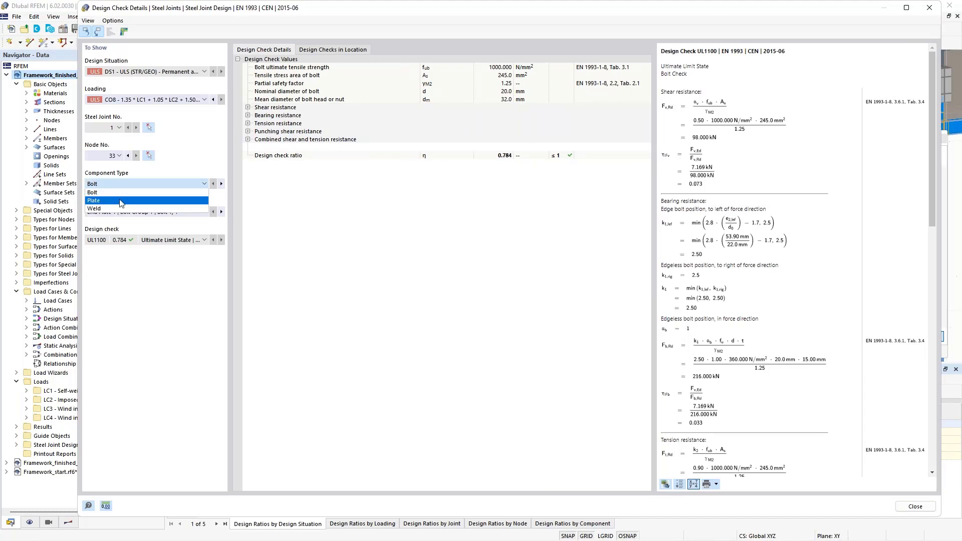
{"action": "left_click", "coordinate": [120, 201]}
{"action": "left_click", "coordinate": [115, 185]}
{"action": "left_click", "coordinate": [121, 209]}
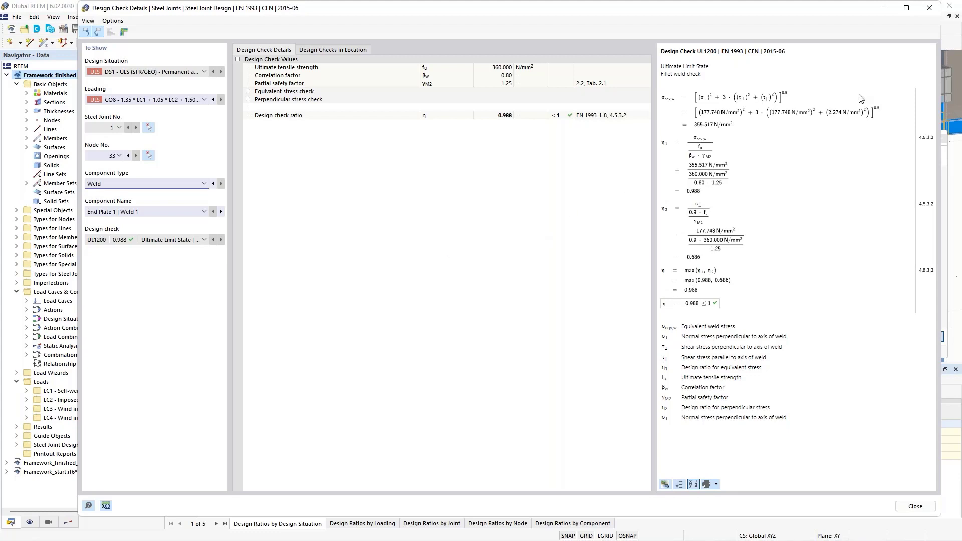
{"action": "left_click", "coordinate": [930, 8]}
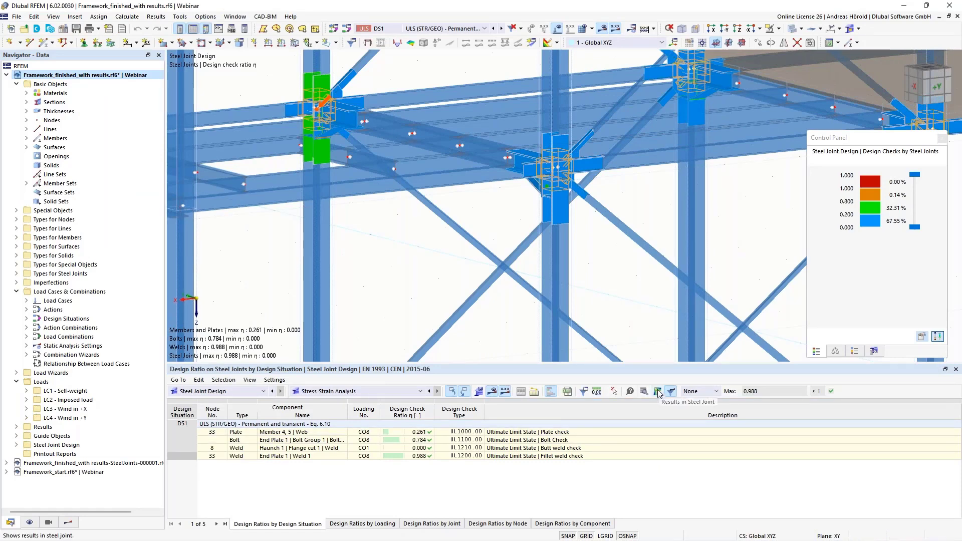
Show the graphical results of the steel joint for the End Plate 1 weld and view the joint from its haunch side.
{"action": "left_click", "coordinate": [658, 392]}
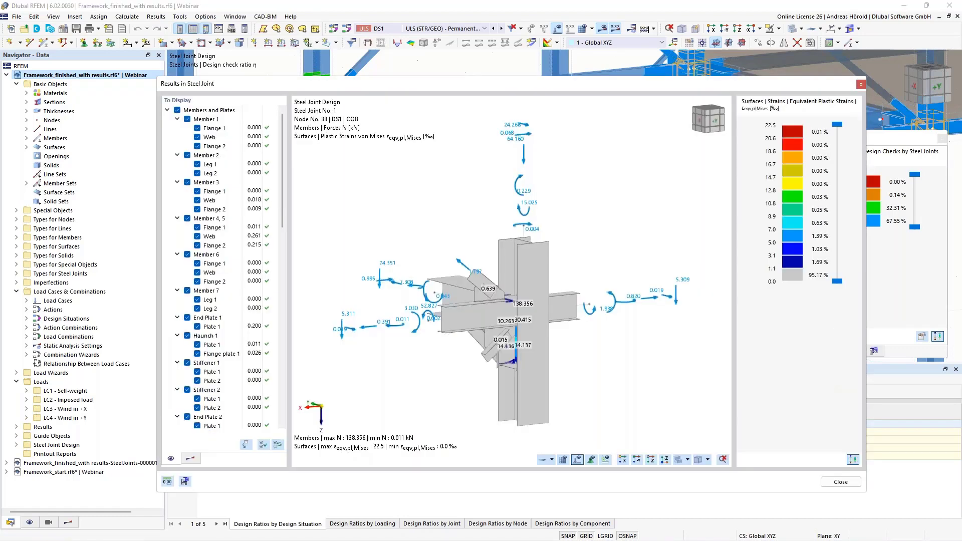
{"action": "scroll", "coordinate": [537, 324], "scroll_direction": "up", "scroll_amount": 3}
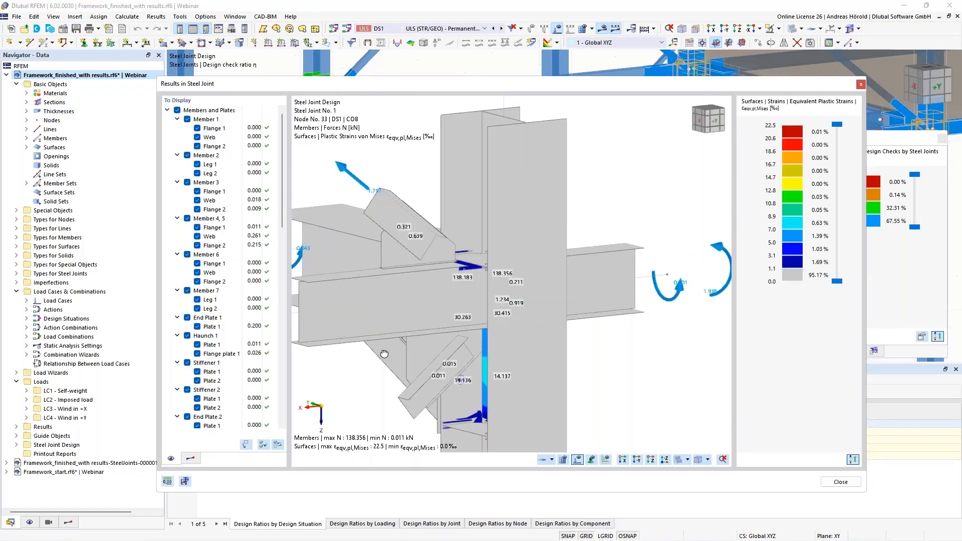
{"action": "middle_click_drag", "start_coordinate": [533, 325], "coordinate": [541, 391], "text": "ctrl"}
{"action": "middle_click_drag", "start_coordinate": [422, 360], "coordinate": [545, 362], "text": "ctrl"}
{"action": "middle_click_drag", "start_coordinate": [457, 360], "coordinate": [504, 295]}
{"action": "scroll", "coordinate": [504, 295], "scroll_direction": "down", "scroll_amount": 4}
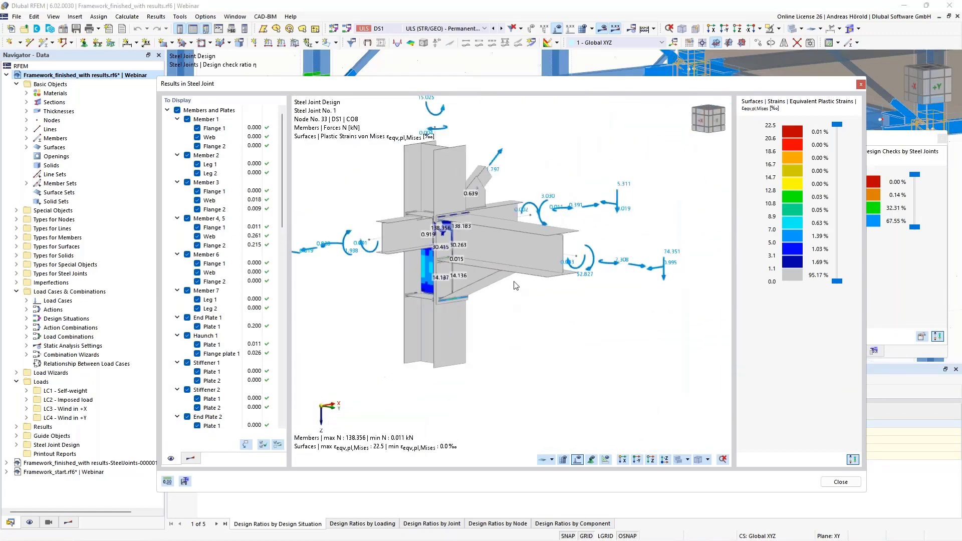
Examine the equivalent plastic strains in the column web panel and around the end plate against the colour scale.
{"action": "scroll", "coordinate": [511, 265], "scroll_direction": "up", "scroll_amount": 2}
{"action": "scroll", "coordinate": [509, 257], "scroll_direction": "up", "scroll_amount": 4, "text": "shift"}
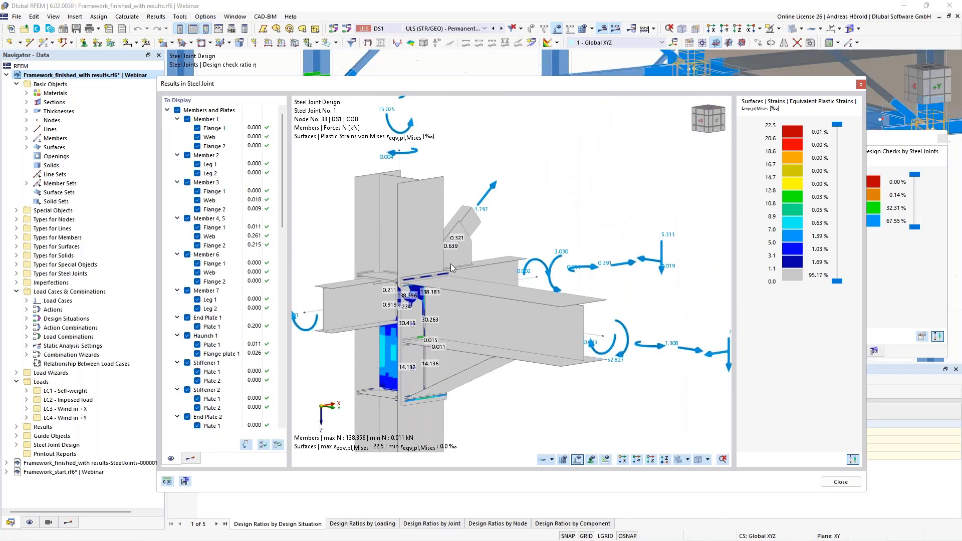
{"action": "scroll", "coordinate": [492, 351], "scroll_direction": "up", "scroll_amount": 1}
{"action": "middle_click_drag", "start_coordinate": [433, 328], "coordinate": [524, 272]}
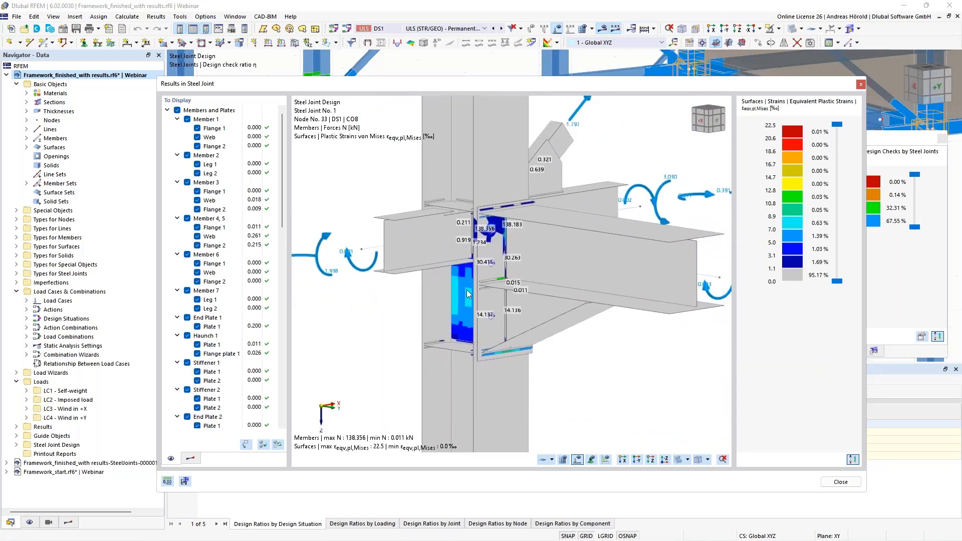
{"action": "middle_click_drag", "start_coordinate": [486, 338], "coordinate": [522, 326], "text": "ctrl"}
{"action": "scroll", "coordinate": [521, 326], "scroll_direction": "down", "scroll_amount": 1}
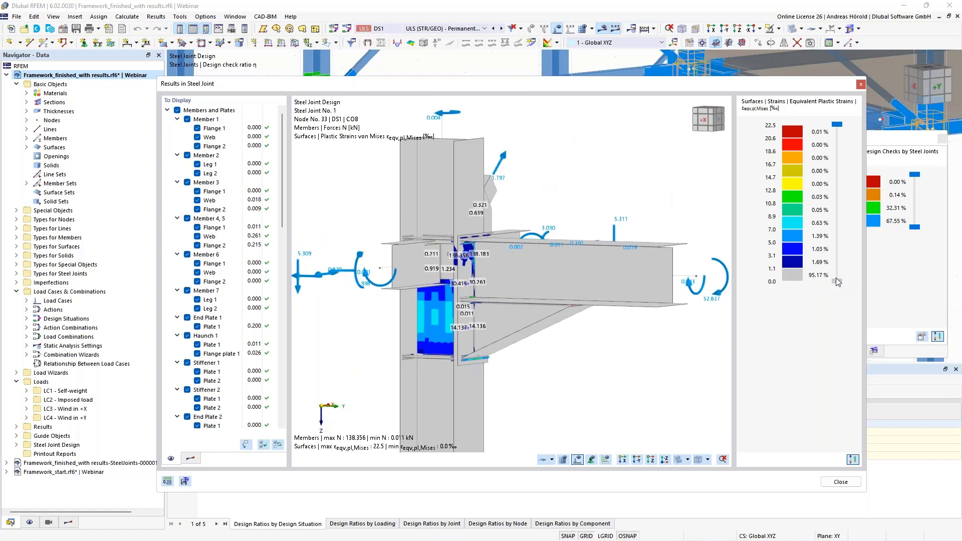
{"action": "left_click_drag", "start_coordinate": [839, 281], "coordinate": [800, 296]}
{"action": "scroll", "coordinate": [399, 302], "scroll_direction": "up", "scroll_amount": 2}
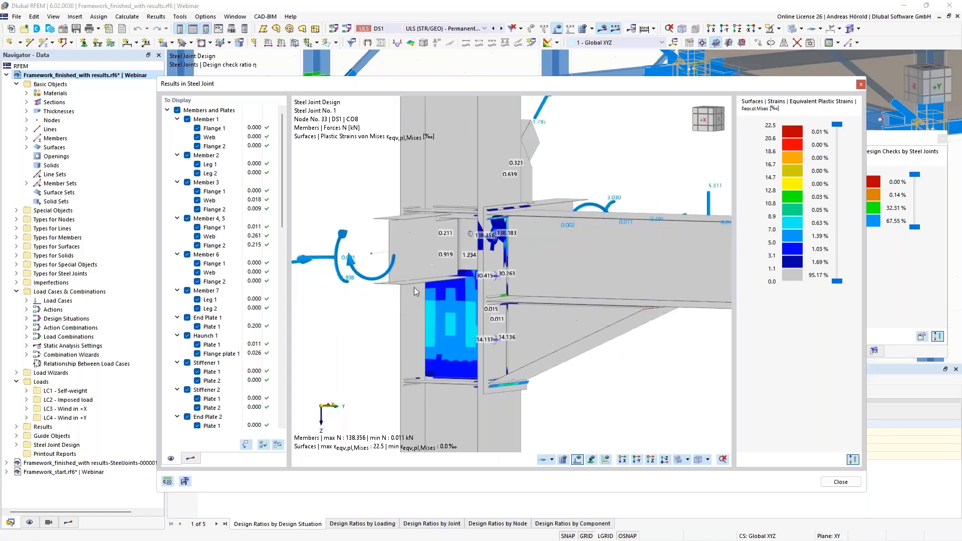
Hide all members and plates to inspect the weld strains, and restore their display before closing the joint results.
{"action": "left_click", "coordinate": [177, 111]}
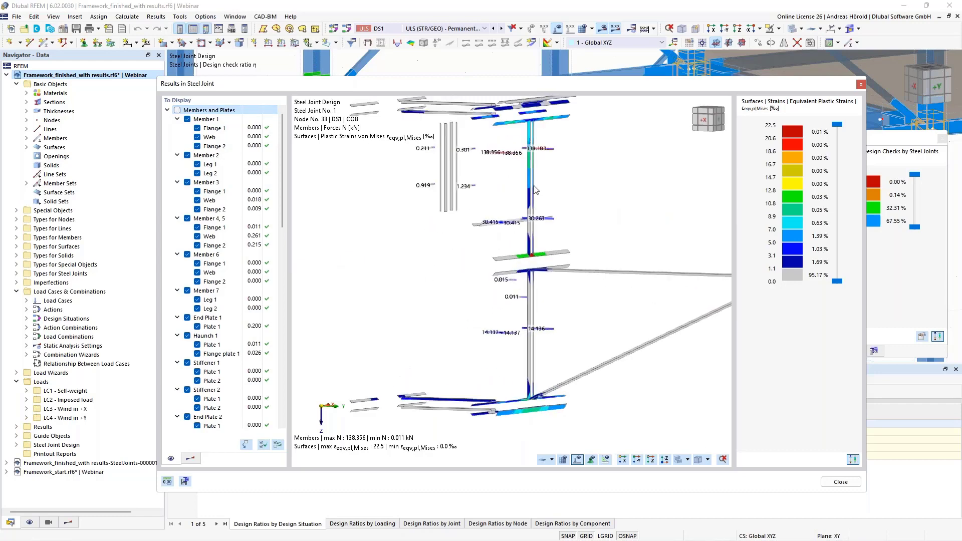
{"action": "scroll", "coordinate": [528, 221], "scroll_direction": "up", "scroll_amount": 3}
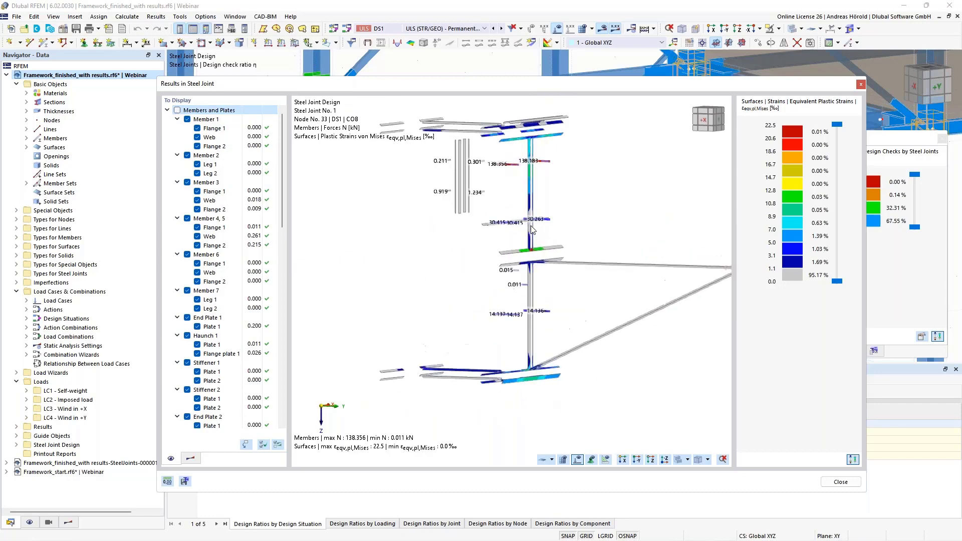
{"action": "scroll", "coordinate": [532, 230], "scroll_direction": "up", "scroll_amount": 2}
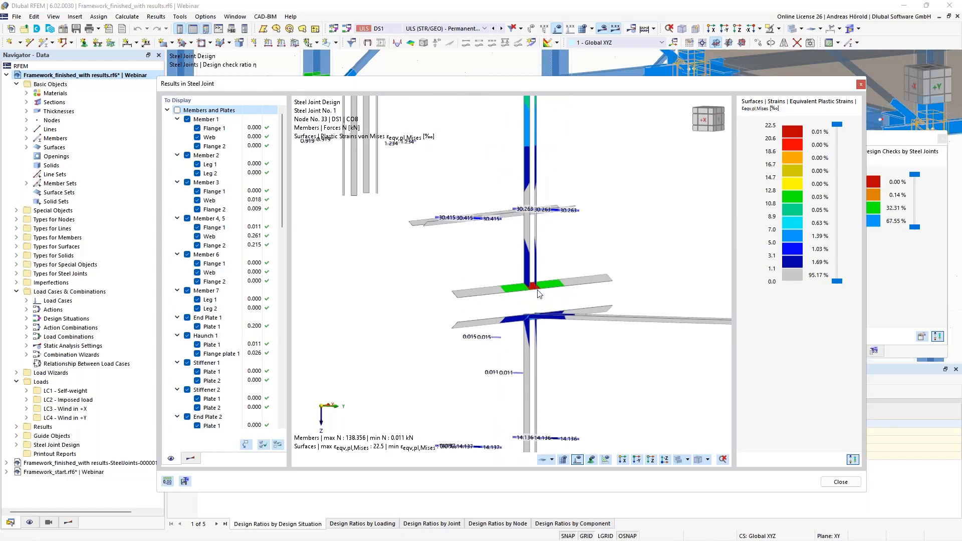
{"action": "scroll", "coordinate": [538, 279], "scroll_direction": "down", "scroll_amount": 3}
{"action": "scroll", "coordinate": [538, 279], "scroll_direction": "down", "scroll_amount": 2}
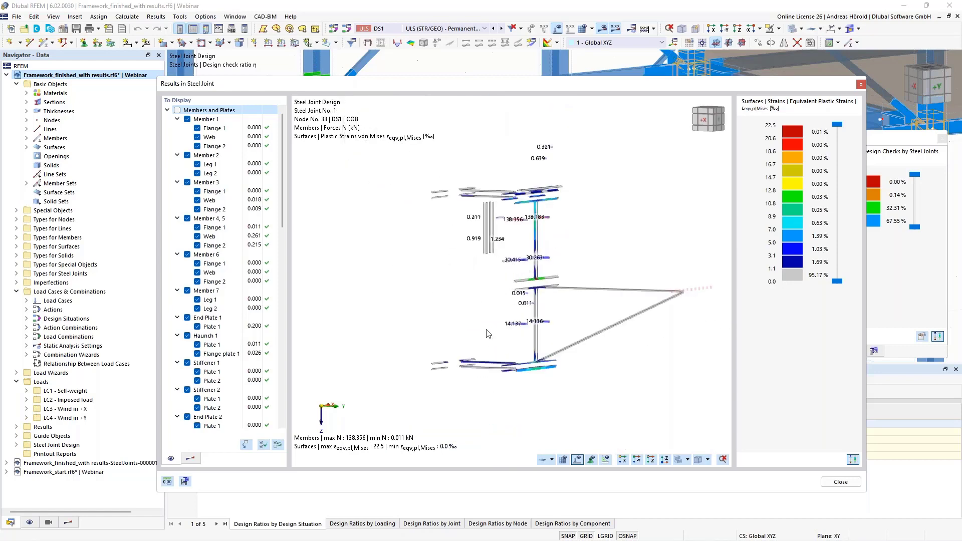
{"action": "left_click", "coordinate": [177, 110]}
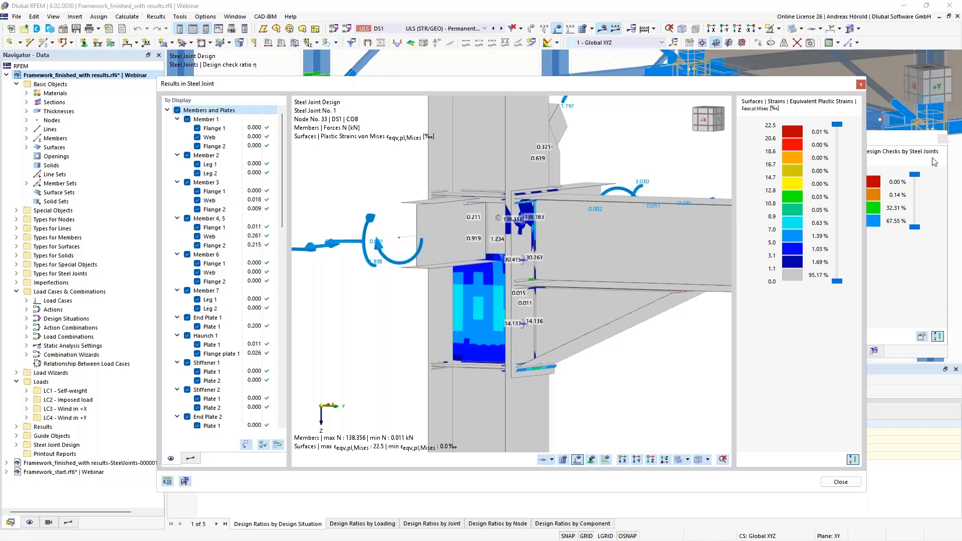
{"action": "left_click", "coordinate": [860, 85]}
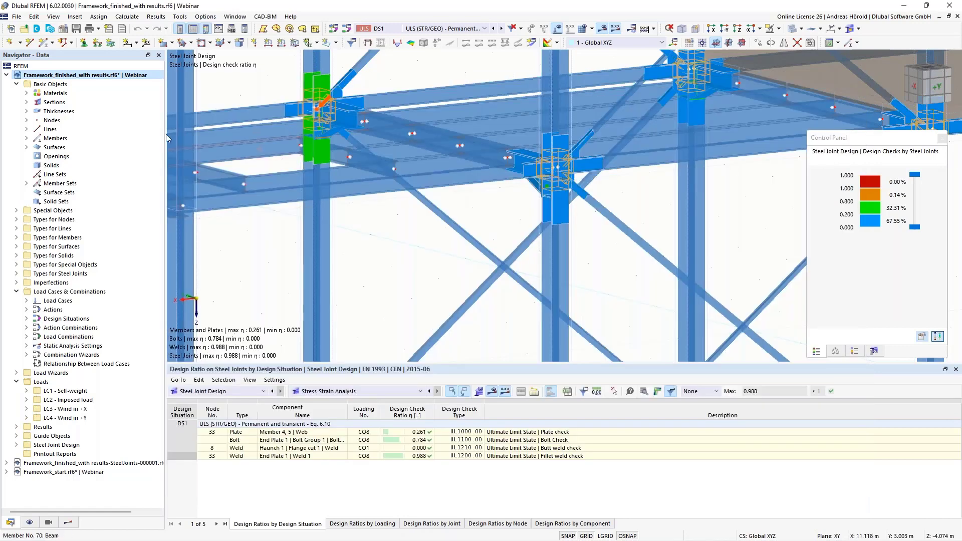
Switch to the submodel Framework_finished_with results-SteelJoints-000001.rf6 and enlarge its graphics area by shrinking the Materials table.
{"action": "left_click", "coordinate": [6, 75]}
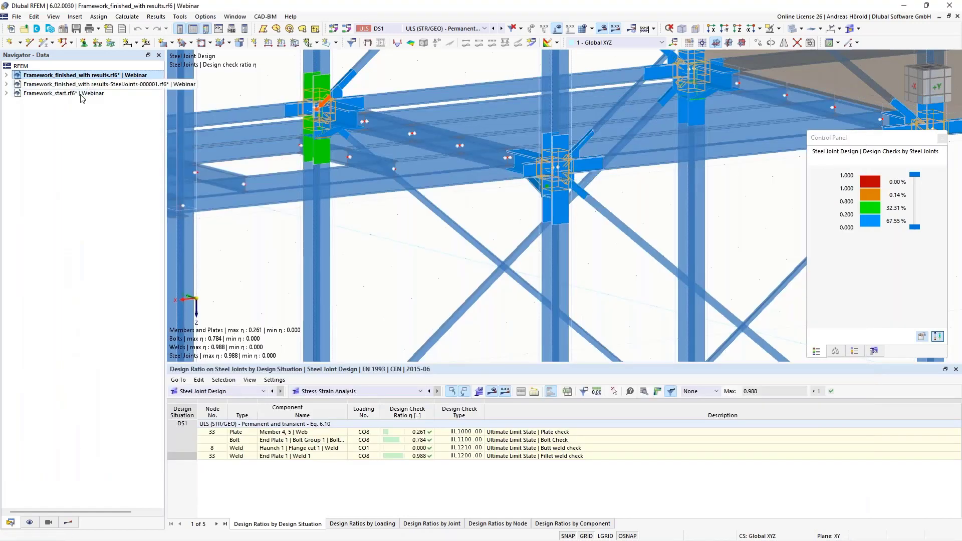
{"action": "left_click", "coordinate": [86, 85]}
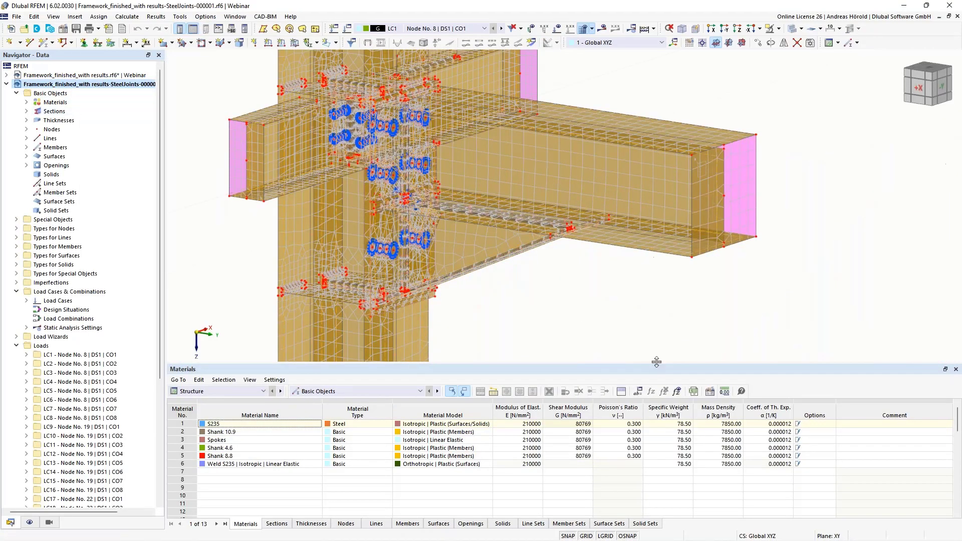
{"action": "left_click_drag", "start_coordinate": [656, 365], "coordinate": [657, 438]}
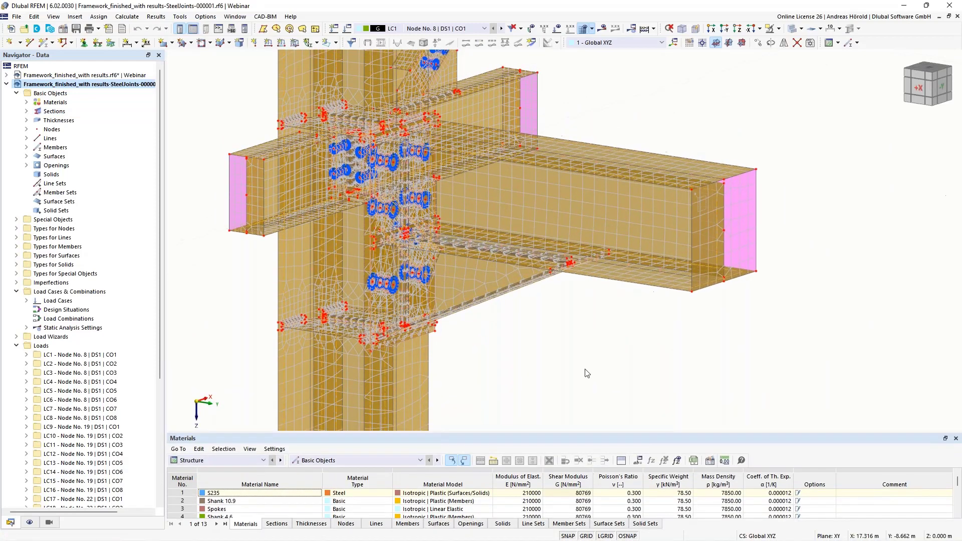
Examine the joint's surface model and the nodal support at the lower end of the column.
{"action": "middle_click_drag", "start_coordinate": [620, 369], "coordinate": [728, 317]}
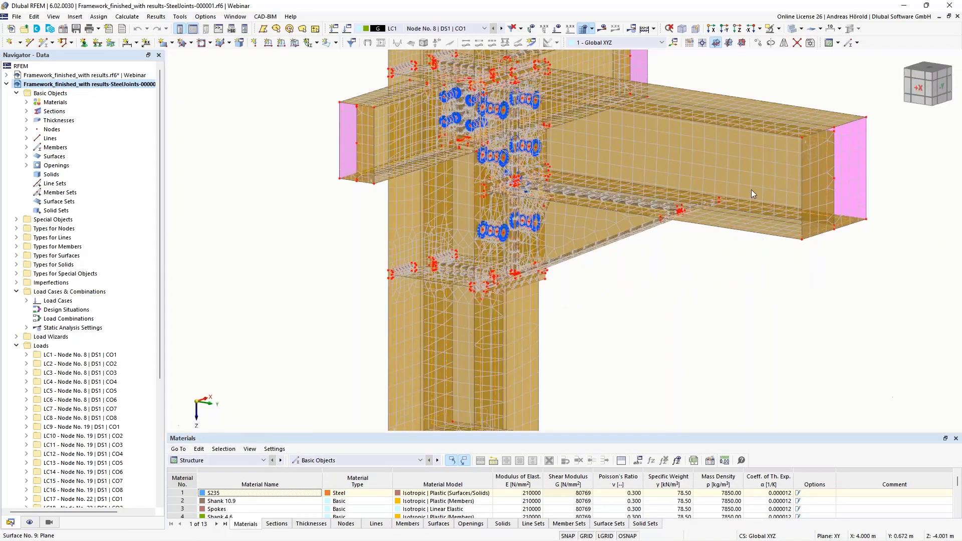
{"action": "middle_click_drag", "start_coordinate": [790, 328], "coordinate": [730, 369]}
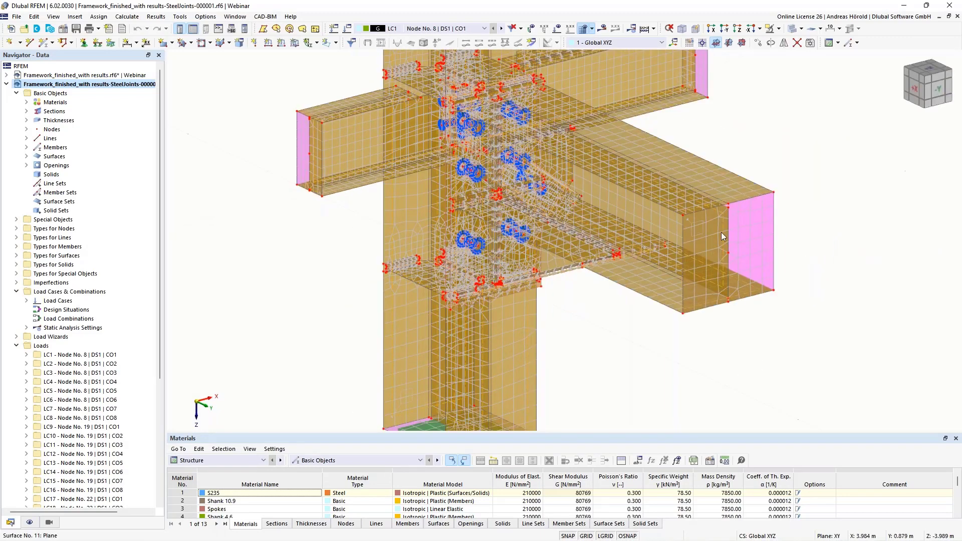
{"action": "scroll", "coordinate": [645, 284], "scroll_direction": "down", "scroll_amount": 4}
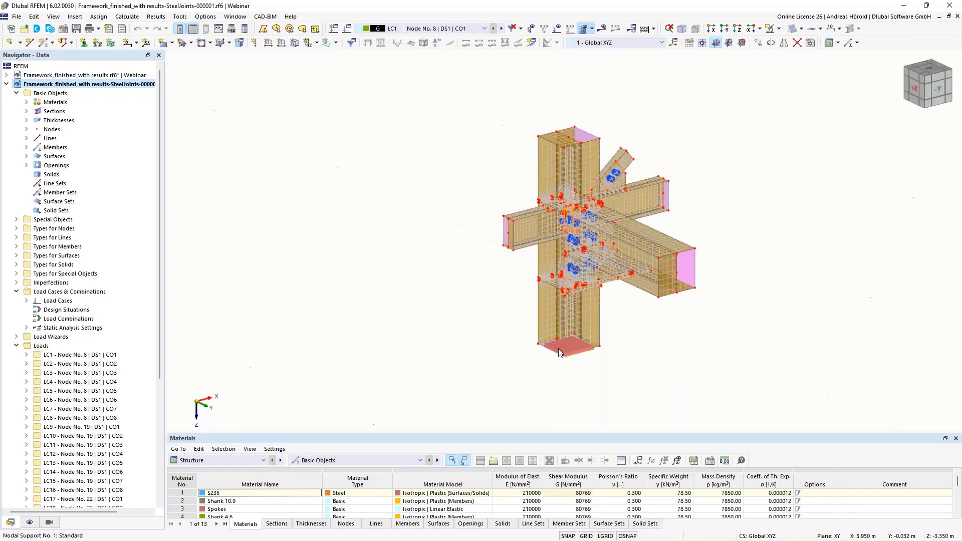
{"action": "scroll", "coordinate": [559, 348], "scroll_direction": "up", "scroll_amount": 5}
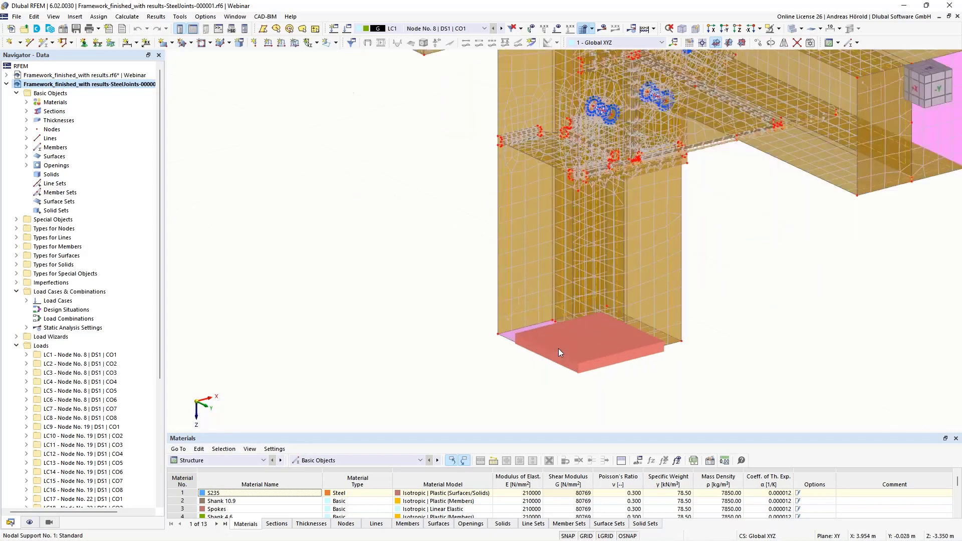
{"action": "scroll", "coordinate": [524, 370], "scroll_direction": "down", "scroll_amount": 5}
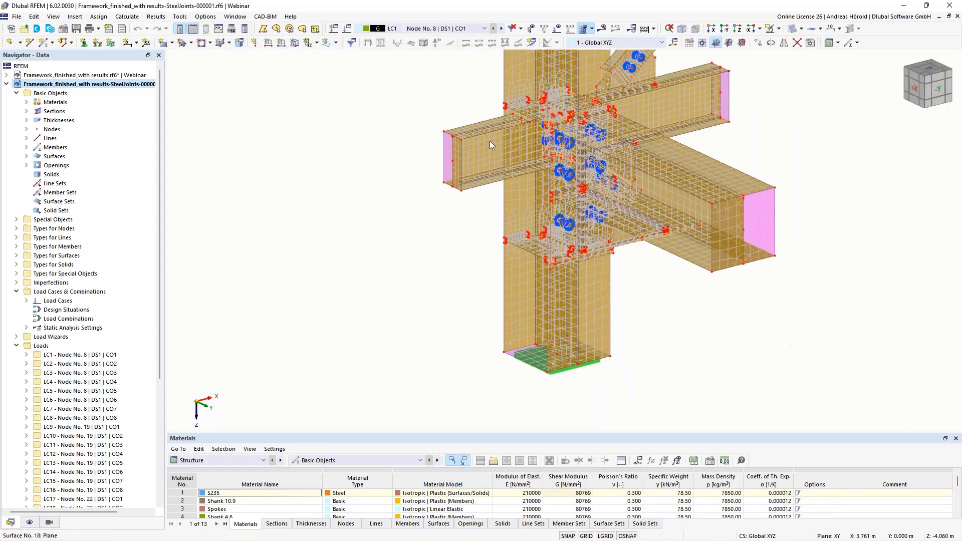
Inspect the bolt modelling and the weld surfaces with rigid links between the stiffener and the column in close-up.
{"action": "scroll", "coordinate": [474, 160], "scroll_direction": "up", "scroll_amount": 1}
{"action": "scroll", "coordinate": [474, 159], "scroll_direction": "up", "scroll_amount": 1}
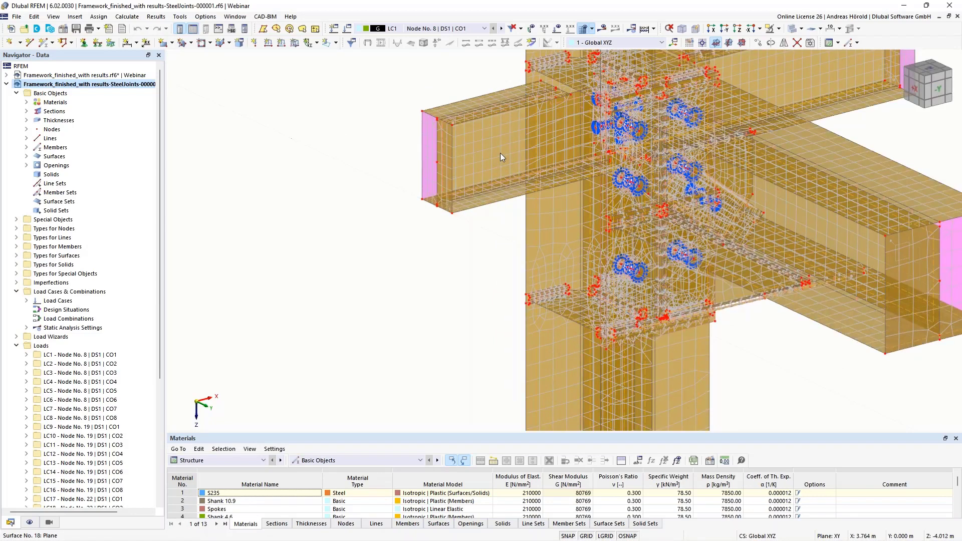
{"action": "scroll", "coordinate": [485, 164], "scroll_direction": "up", "scroll_amount": 1}
{"action": "middle_click_drag", "start_coordinate": [485, 163], "coordinate": [499, 203]}
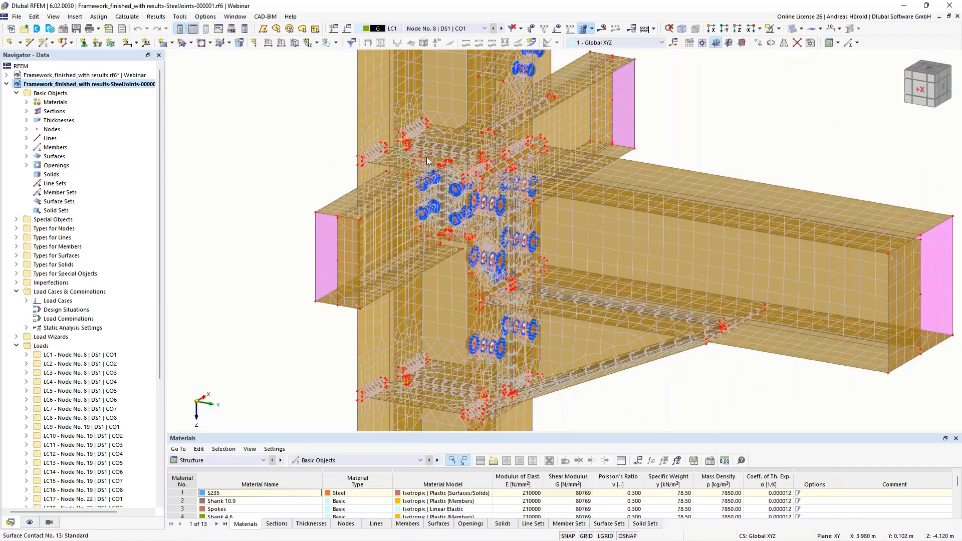
{"action": "scroll", "coordinate": [371, 157], "scroll_direction": "up", "scroll_amount": 2}
{"action": "scroll", "coordinate": [363, 158], "scroll_direction": "up", "scroll_amount": 4}
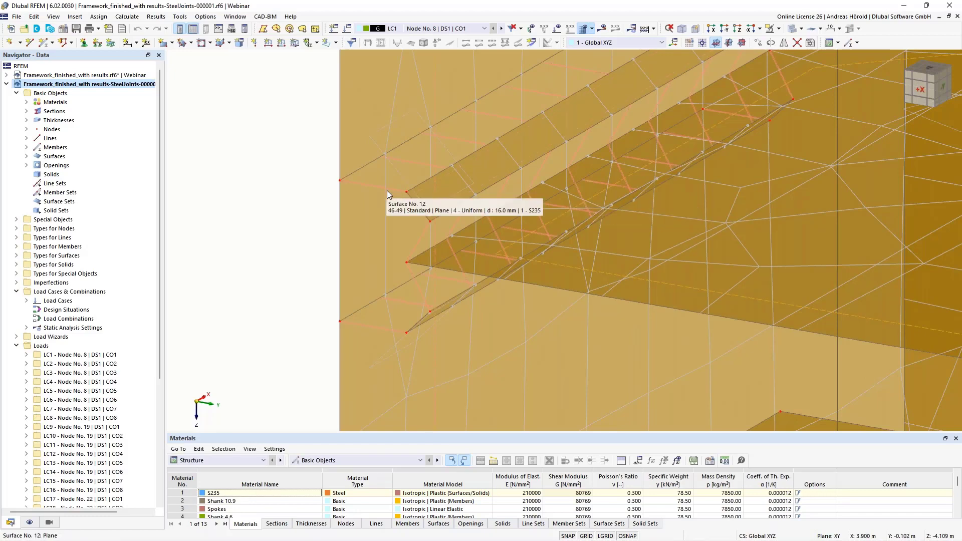
{"action": "scroll", "coordinate": [388, 192], "scroll_direction": "down", "scroll_amount": 5}
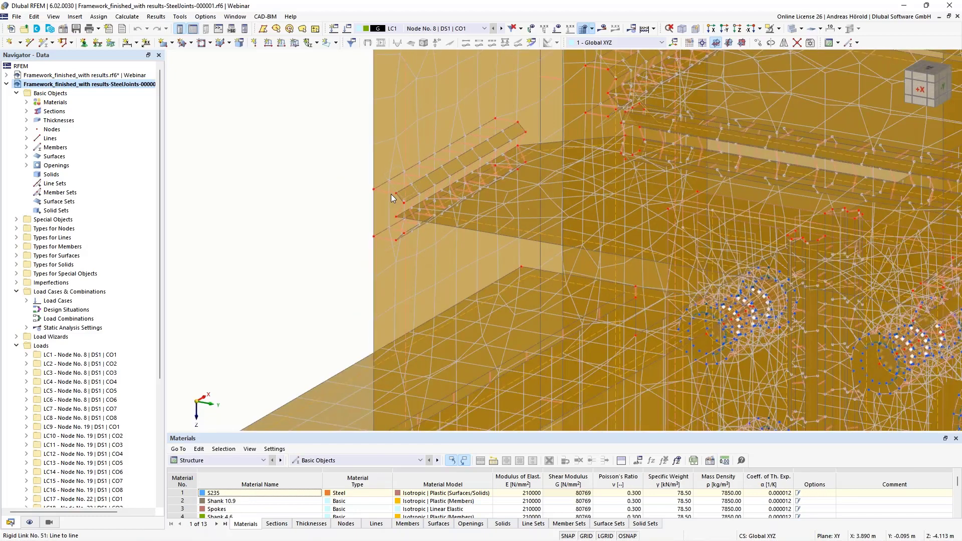
Display the submodel's calculation results and examine the equivalent von Mises surface stresses around the joint.
{"action": "scroll", "coordinate": [391, 194], "scroll_direction": "down", "scroll_amount": 5}
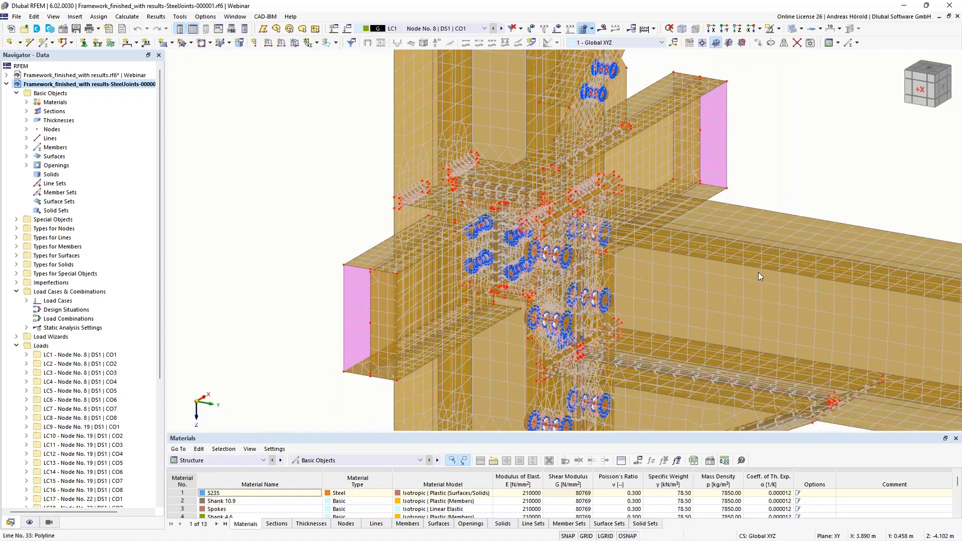
{"action": "middle_click_drag", "start_coordinate": [772, 285], "coordinate": [701, 282]}
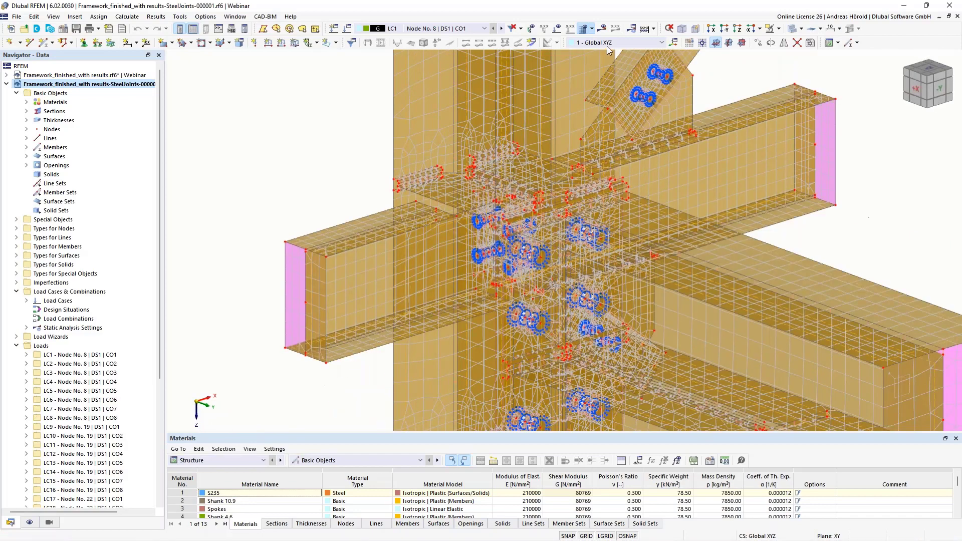
{"action": "left_click", "coordinate": [602, 28]}
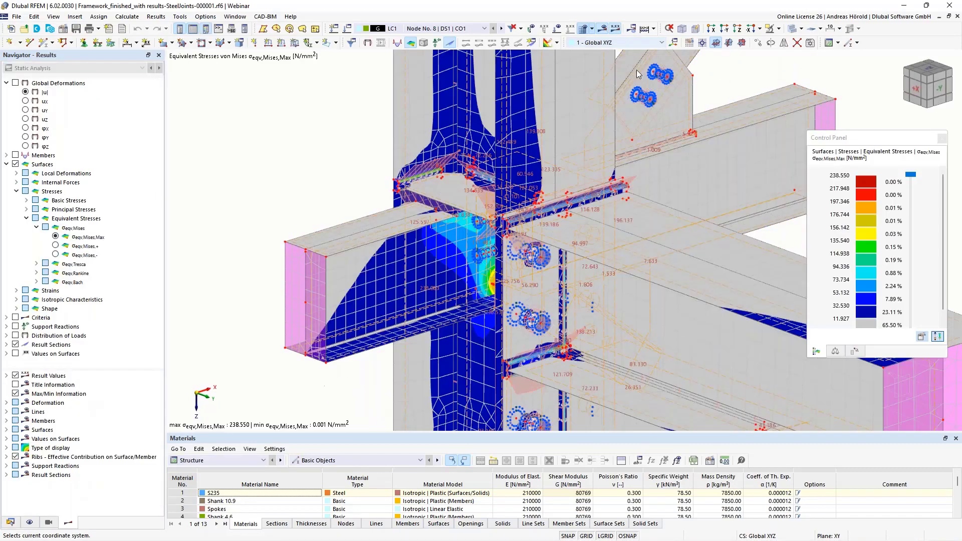
{"action": "scroll", "coordinate": [637, 205], "scroll_direction": "down", "scroll_amount": 3}
{"action": "scroll", "coordinate": [495, 237], "scroll_direction": "up", "scroll_amount": 2}
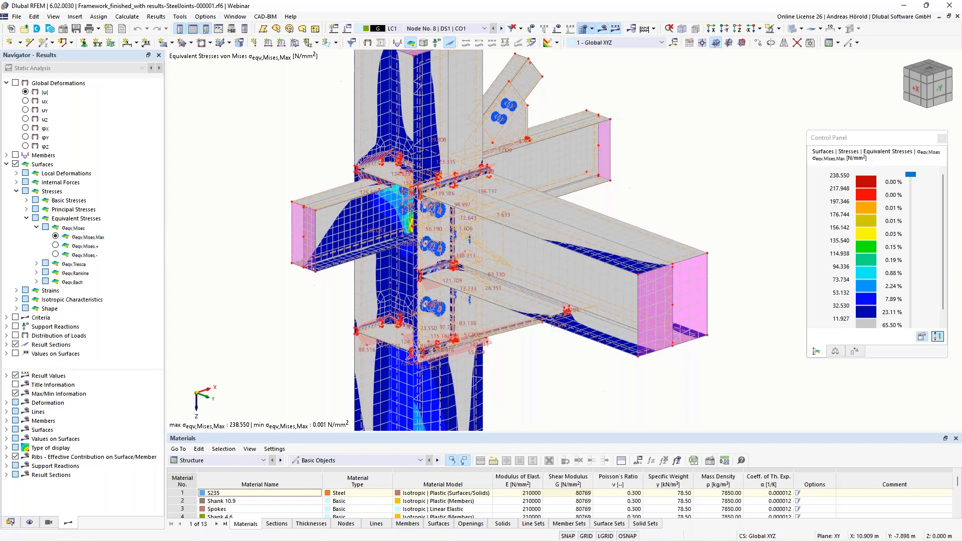
{"action": "middle_click_drag", "start_coordinate": [381, 289], "coordinate": [266, 293], "text": "ctrl"}
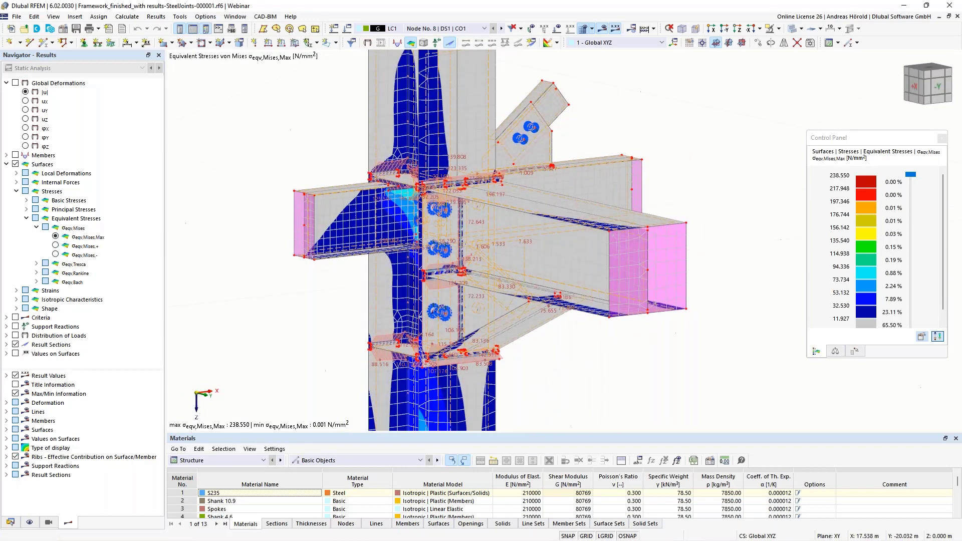
{"action": "middle_click_drag", "start_coordinate": [347, 264], "coordinate": [356, 306]}
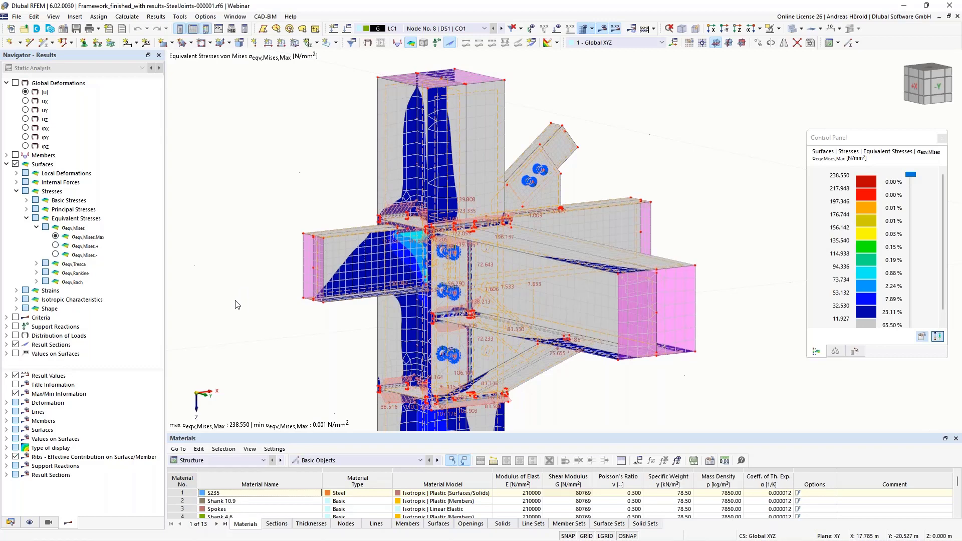
{"action": "middle_click_drag", "start_coordinate": [250, 291], "coordinate": [307, 251]}
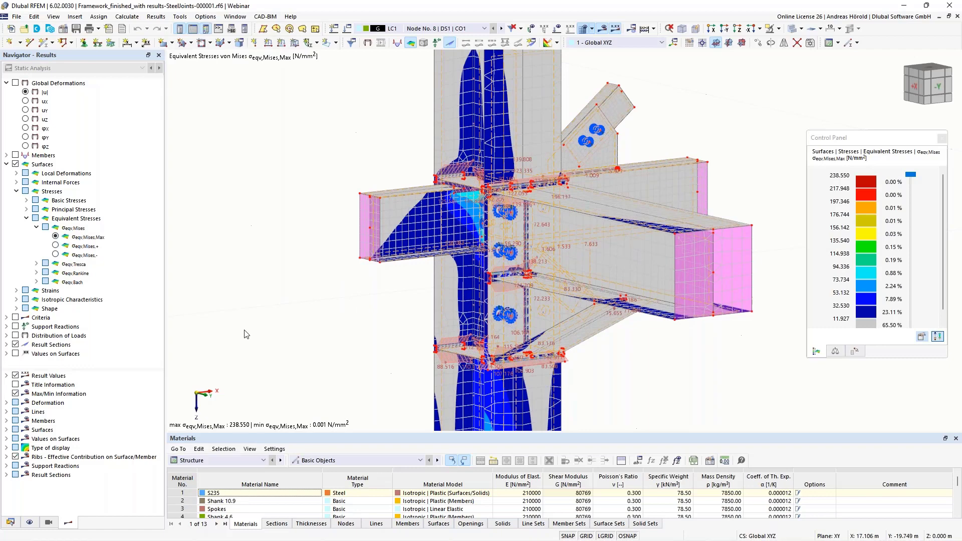
Switch to the RFEM window with the tiled example models and examine the bolted end-plate joint in 53.rf6.
{"action": "mouse_move", "coordinate": [137, 539]}
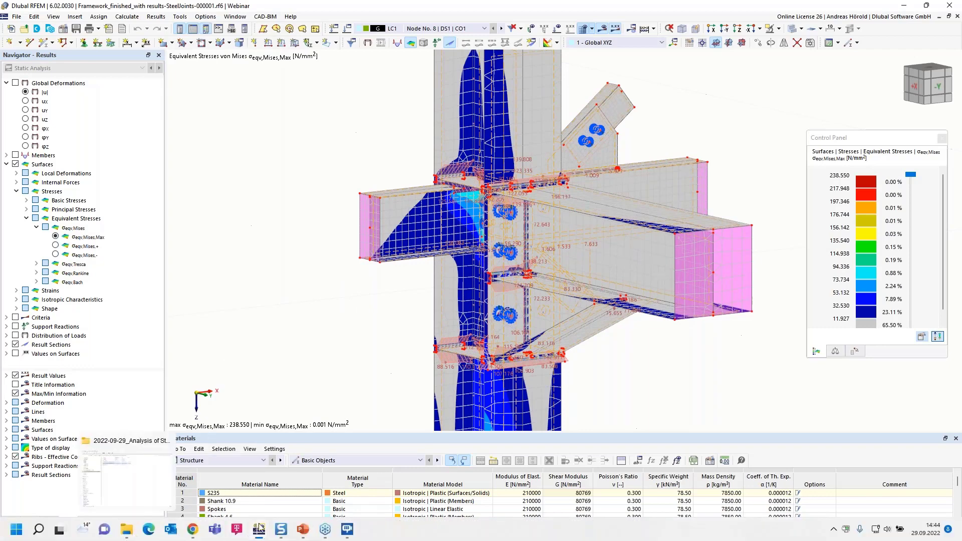
{"action": "mouse_move", "coordinate": [259, 529]}
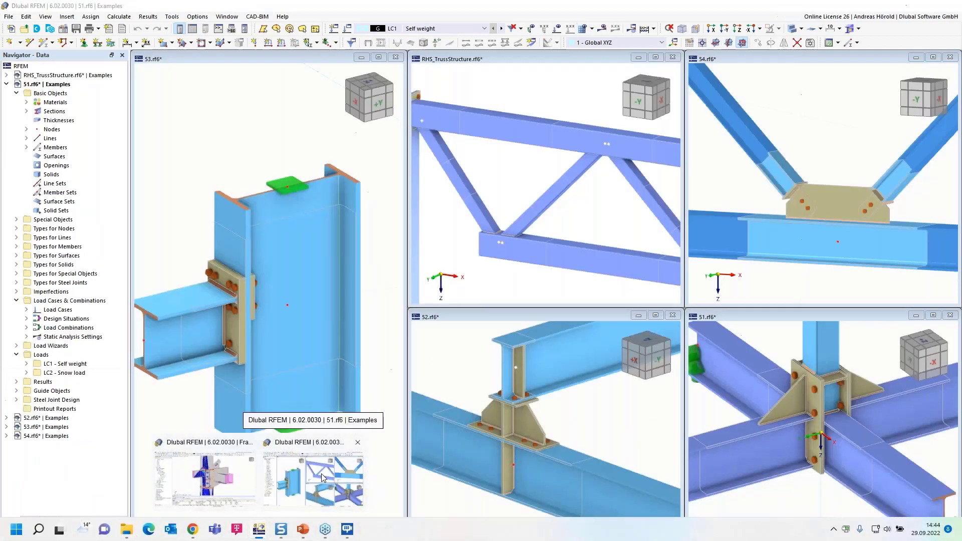
{"action": "left_click", "coordinate": [321, 474]}
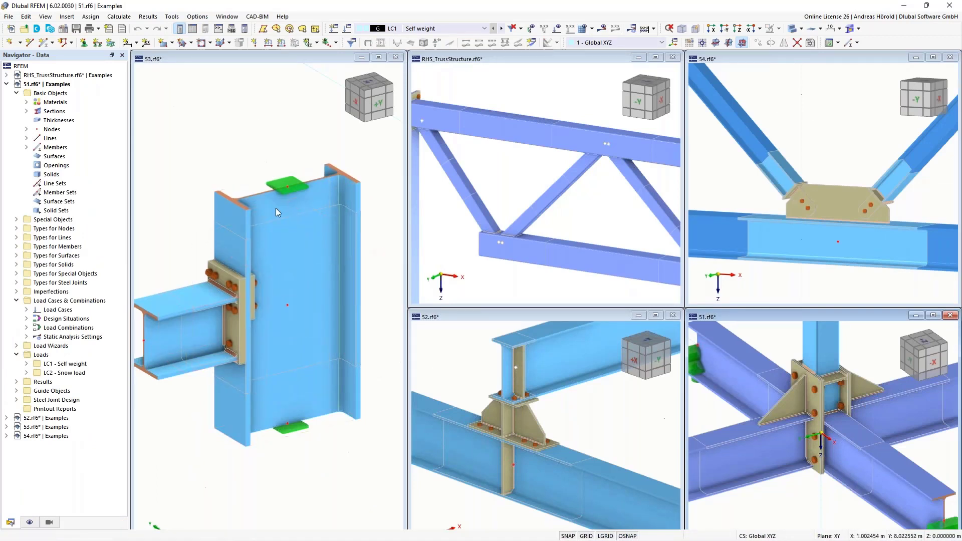
{"action": "scroll", "coordinate": [243, 313], "scroll_direction": "up", "scroll_amount": 6}
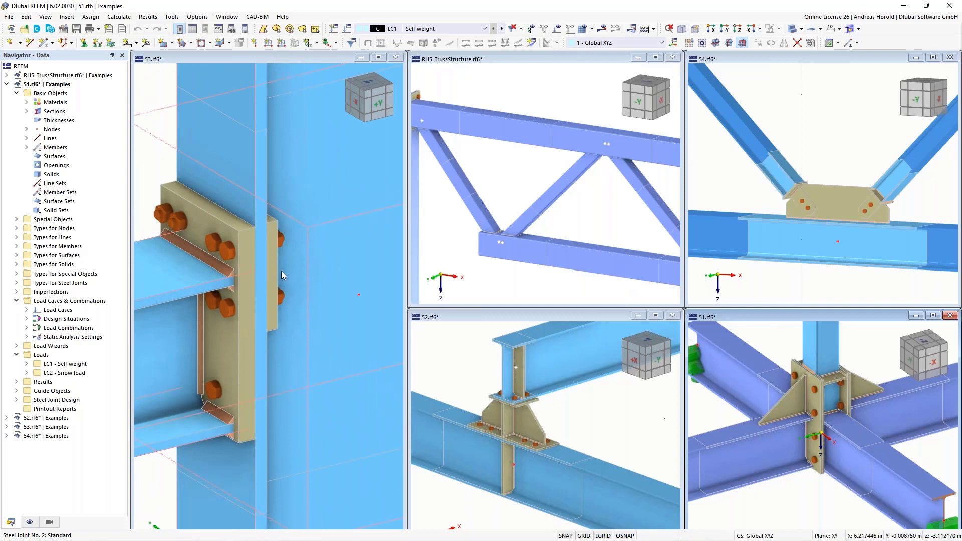
{"action": "right_click_drag", "start_coordinate": [253, 273], "coordinate": [299, 227]}
{"action": "key", "text": "Escape"}
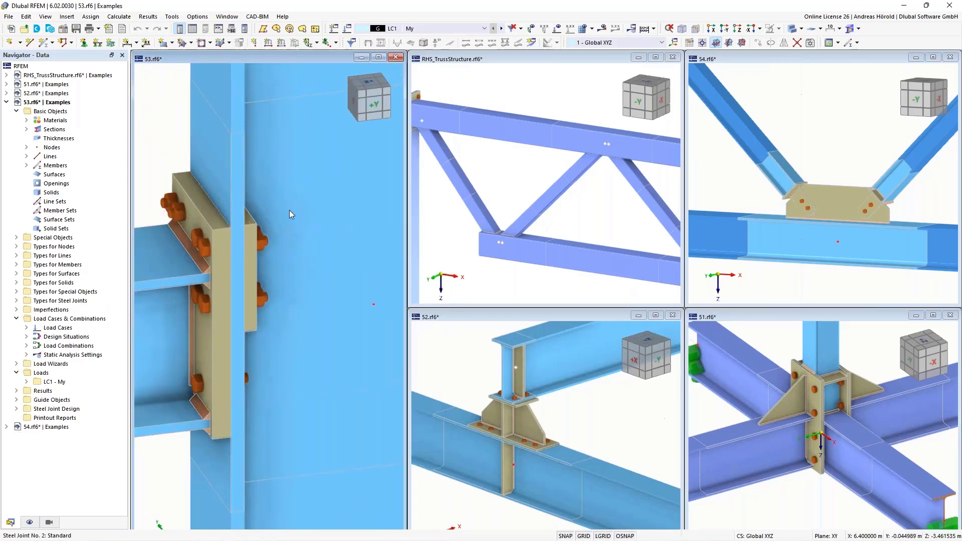
{"action": "right_click_drag", "start_coordinate": [306, 279], "coordinate": [344, 258]}
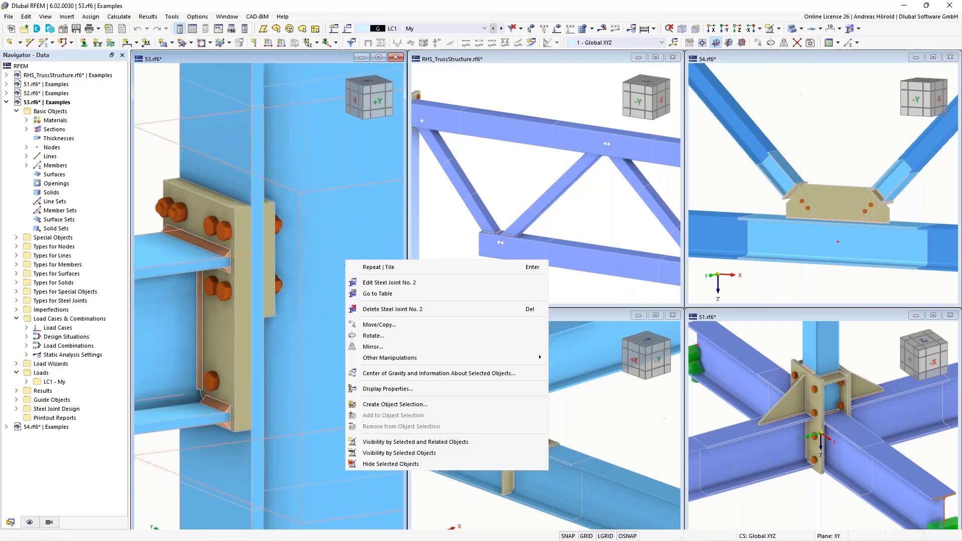
{"action": "key", "text": "Escape"}
{"action": "scroll", "coordinate": [305, 221], "scroll_direction": "down", "scroll_amount": 2}
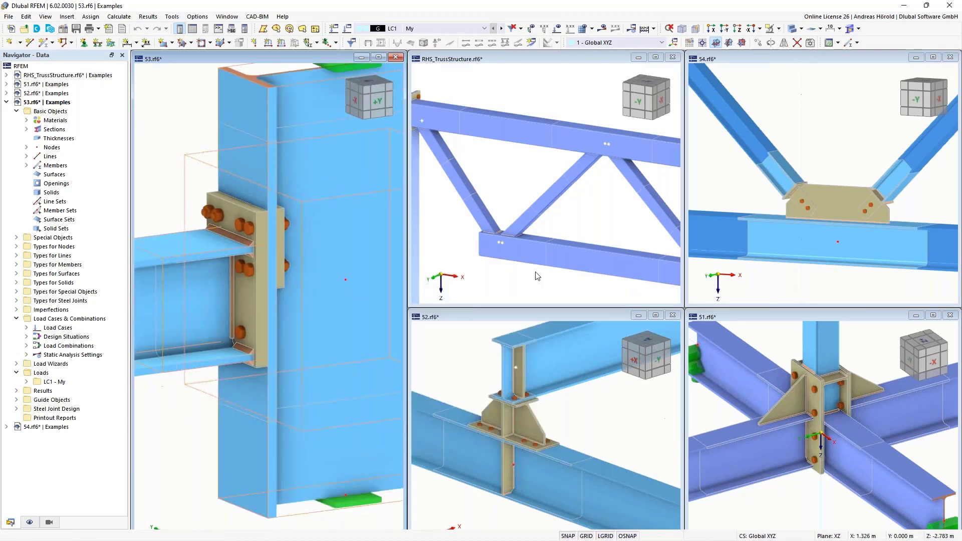
Examine the welded connection of the two diagonals to the end of the lower chord in RHS_TrussStructure.rf6.
{"action": "scroll", "coordinate": [504, 227], "scroll_direction": "up", "scroll_amount": 3}
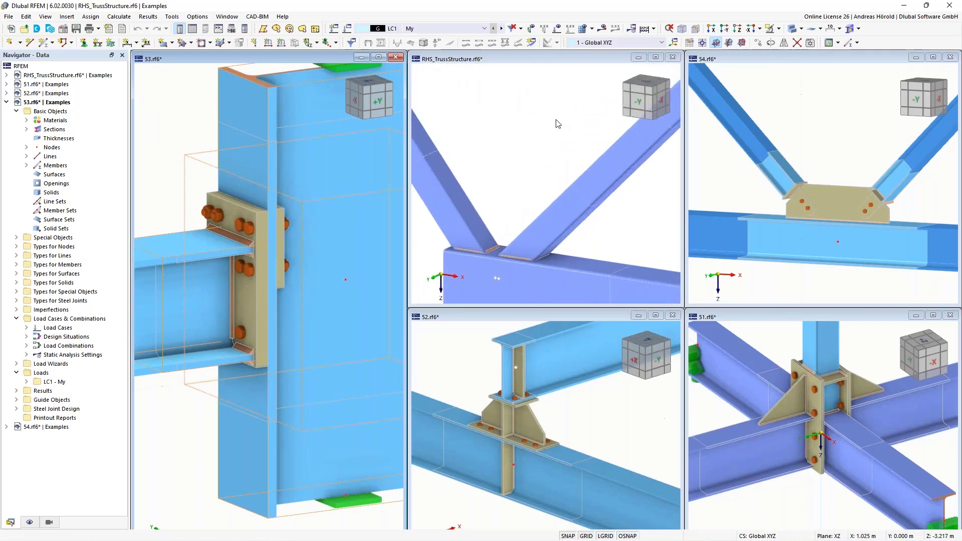
{"action": "left_click", "coordinate": [514, 200]}
{"action": "middle_click_drag", "start_coordinate": [498, 303], "coordinate": [525, 217]}
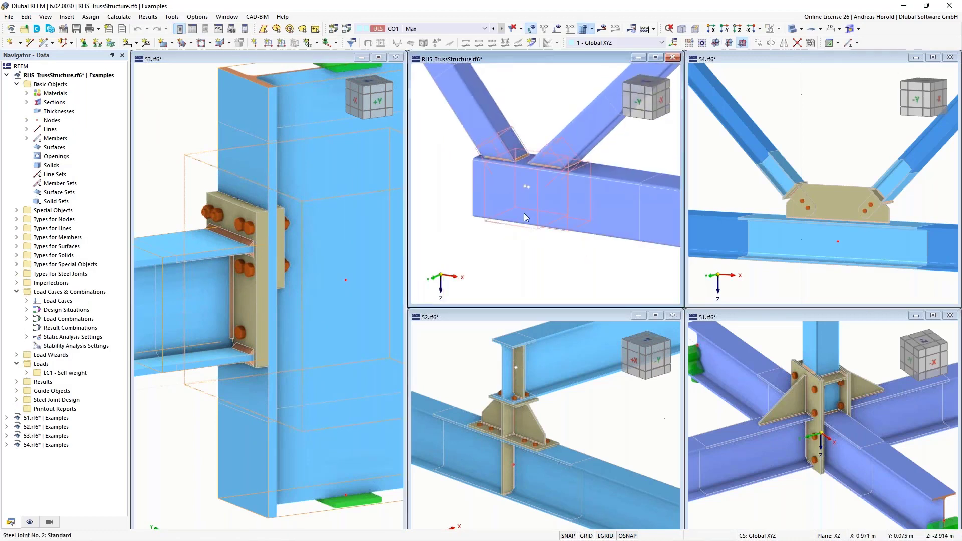
{"action": "scroll", "coordinate": [534, 168], "scroll_direction": "up", "scroll_amount": 3}
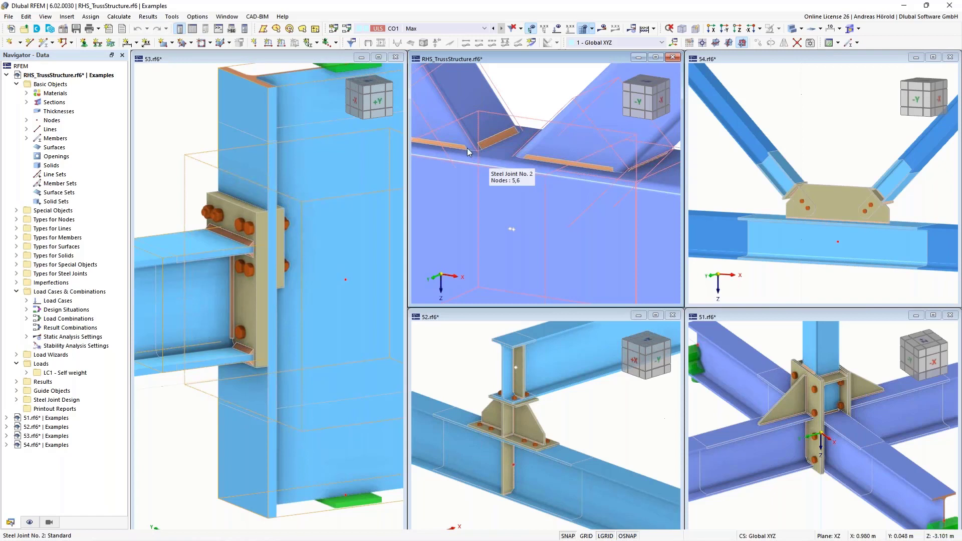
{"action": "scroll", "coordinate": [480, 153], "scroll_direction": "down", "scroll_amount": 3}
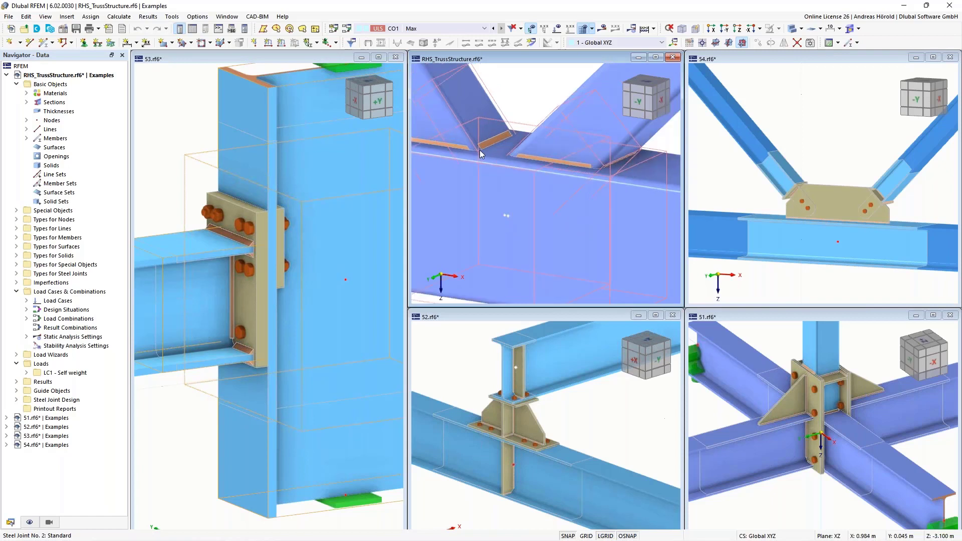
{"action": "middle_click_drag", "start_coordinate": [480, 153], "coordinate": [539, 202]}
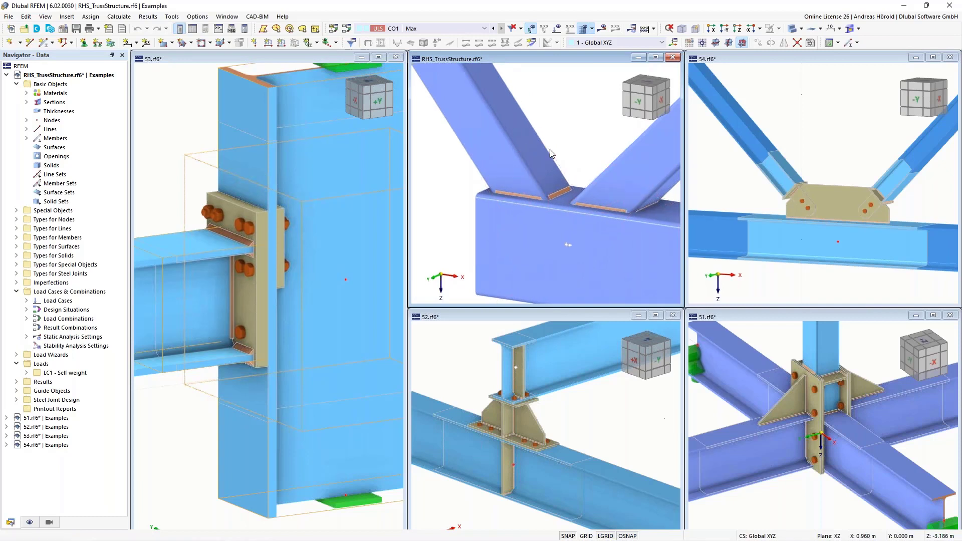
{"action": "scroll", "coordinate": [550, 154], "scroll_direction": "down", "scroll_amount": 1}
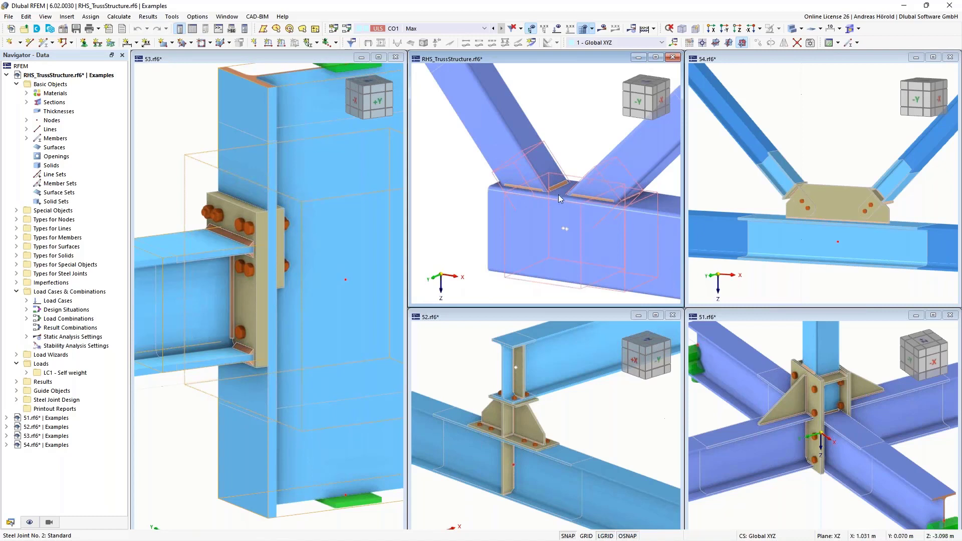
{"action": "mouse_move", "coordinate": [554, 191]}
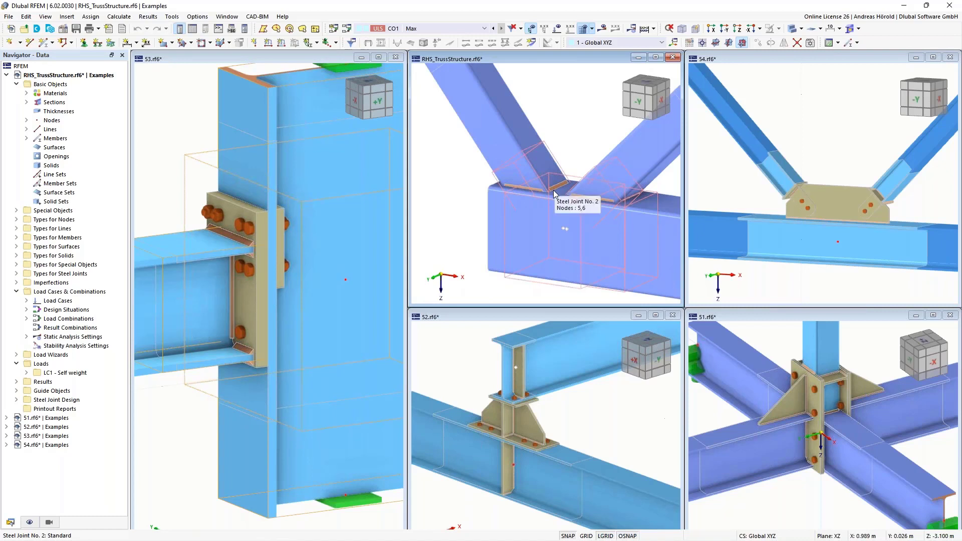
{"action": "scroll", "coordinate": [553, 191], "scroll_direction": "down", "scroll_amount": 3}
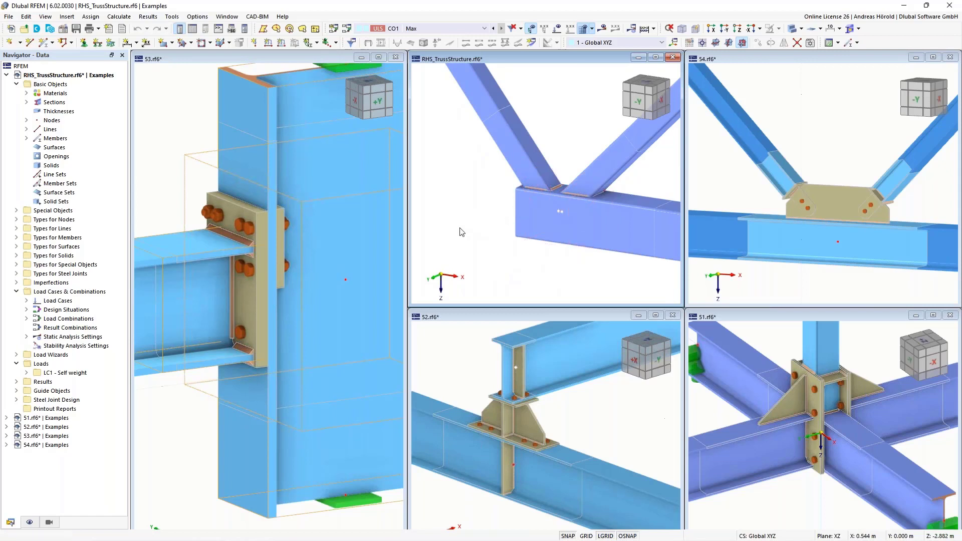
{"action": "scroll", "coordinate": [461, 232], "scroll_direction": "up", "scroll_amount": 2}
{"action": "middle_click_drag", "start_coordinate": [496, 206], "coordinate": [430, 215]}
{"action": "scroll", "coordinate": [494, 206], "scroll_direction": "up", "scroll_amount": 4}
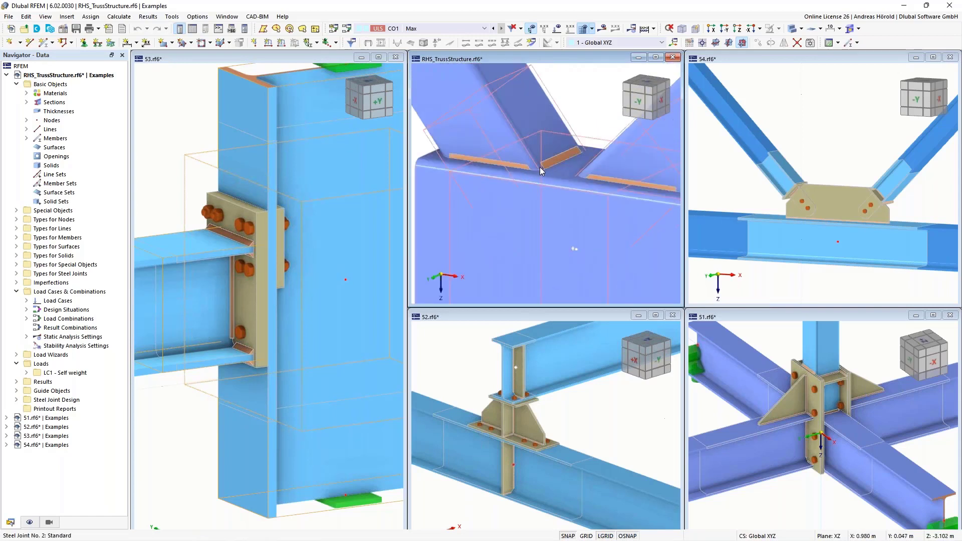
{"action": "scroll", "coordinate": [525, 209], "scroll_direction": "down", "scroll_amount": 5}
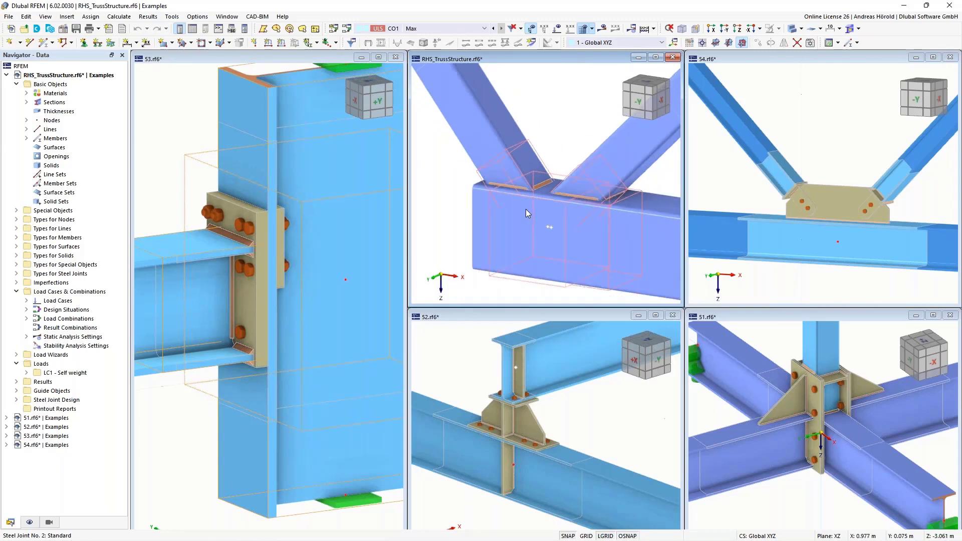
Inspect the bolted end-plate connection between column and upper chord in RHS_TrussStructure.rf6, plus the repeated joints along the truss.
{"action": "scroll", "coordinate": [526, 209], "scroll_direction": "down", "scroll_amount": 5}
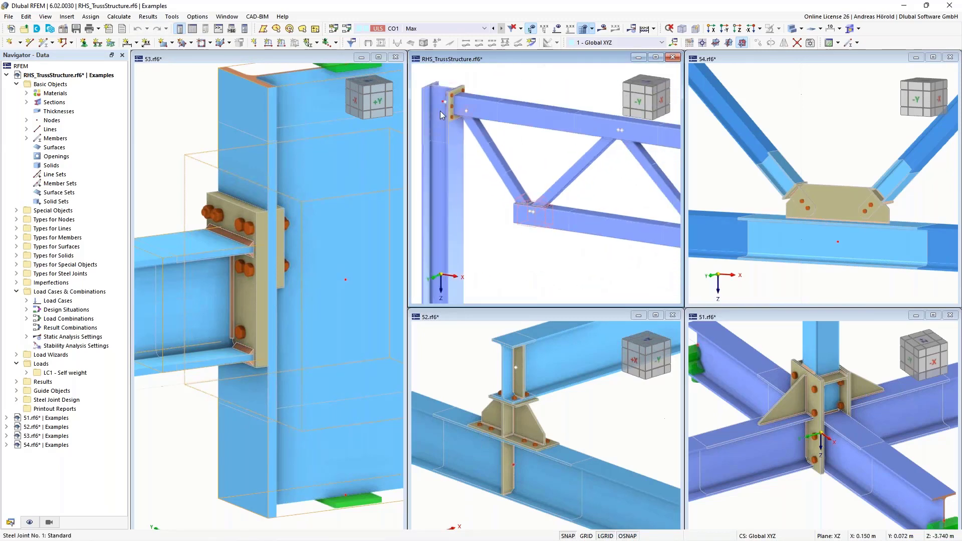
{"action": "scroll", "coordinate": [441, 107], "scroll_direction": "up", "scroll_amount": 9}
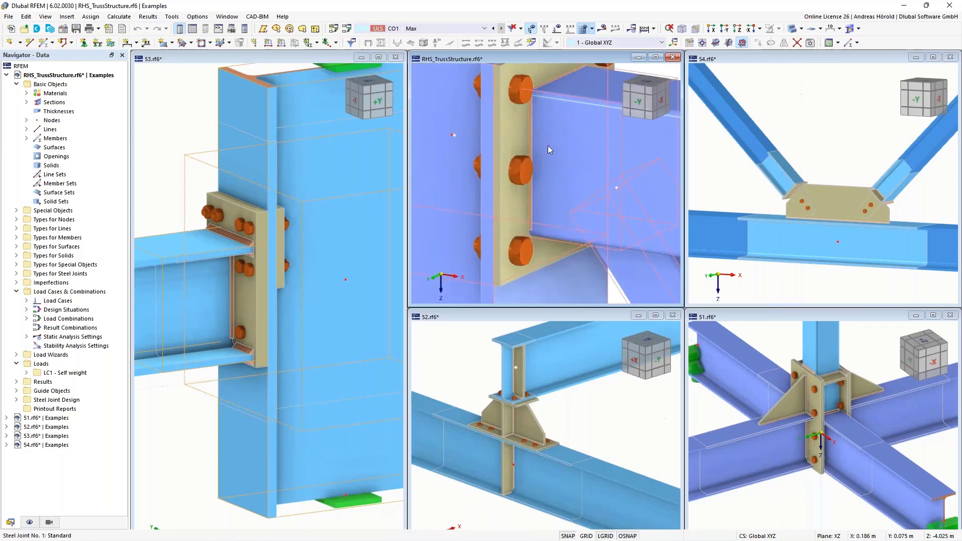
{"action": "scroll", "coordinate": [549, 145], "scroll_direction": "down", "scroll_amount": 6}
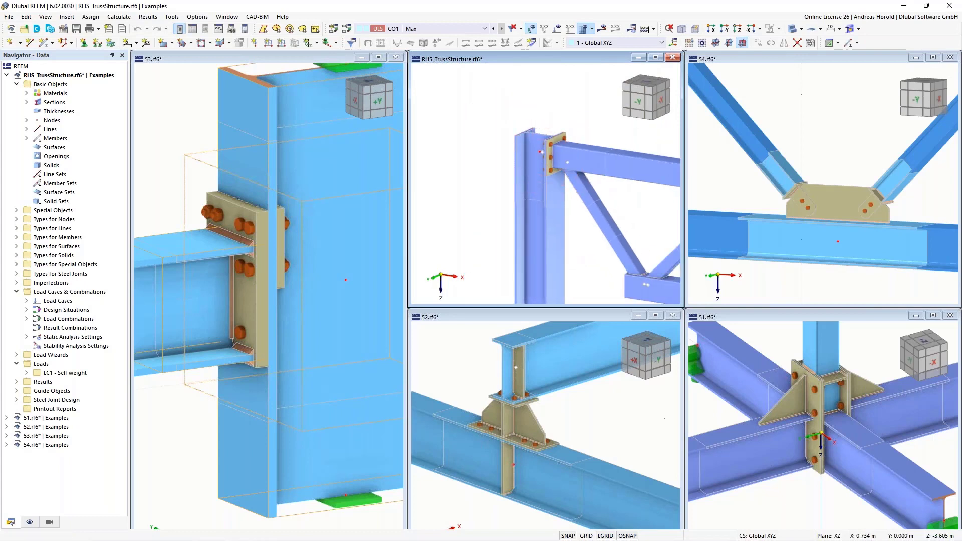
{"action": "scroll", "coordinate": [549, 145], "scroll_direction": "down", "scroll_amount": 5}
{"action": "scroll", "coordinate": [498, 172], "scroll_direction": "up", "scroll_amount": 3}
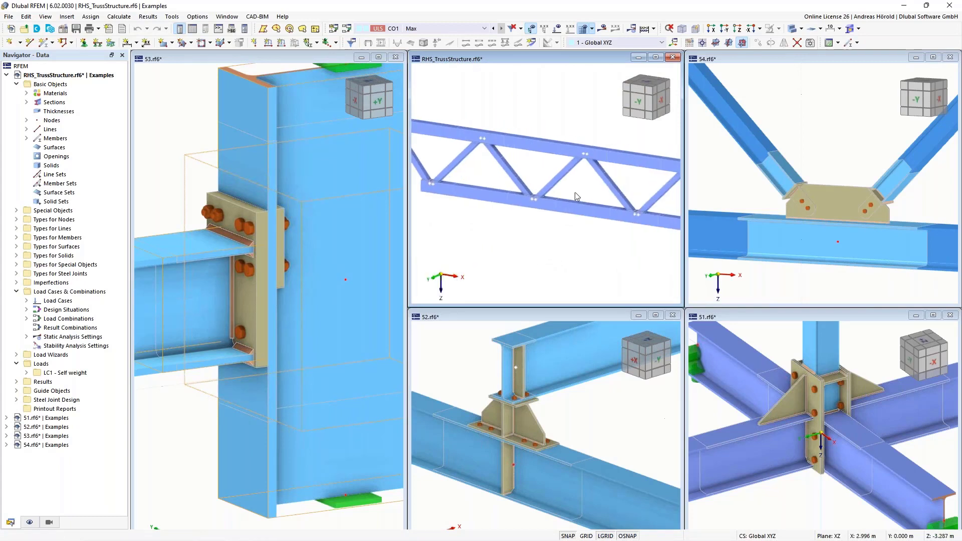
Examine the bolted gusset-plate joints on the lower and upper chords of the truss in 54.rf6.
{"action": "scroll", "coordinate": [846, 189], "scroll_direction": "down", "scroll_amount": 1}
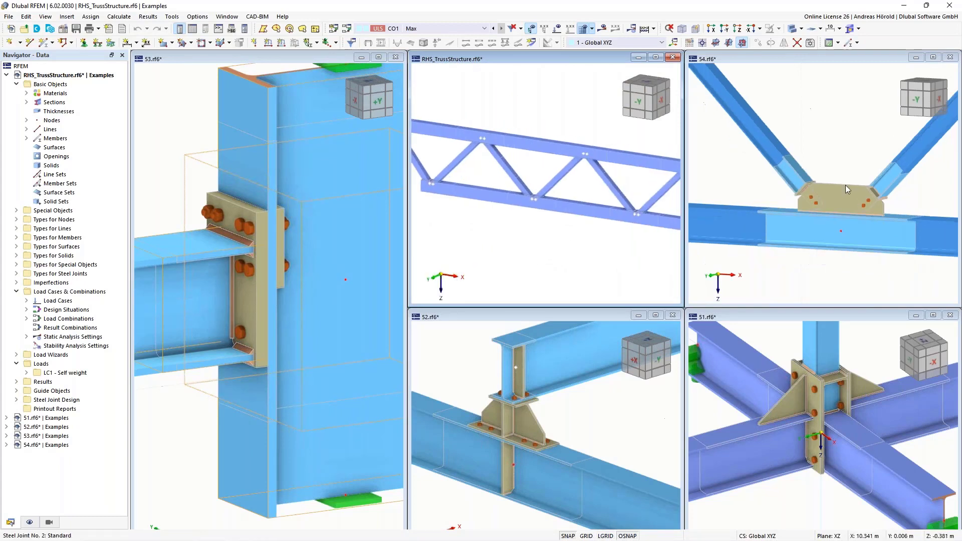
{"action": "scroll", "coordinate": [850, 178], "scroll_direction": "up", "scroll_amount": 3}
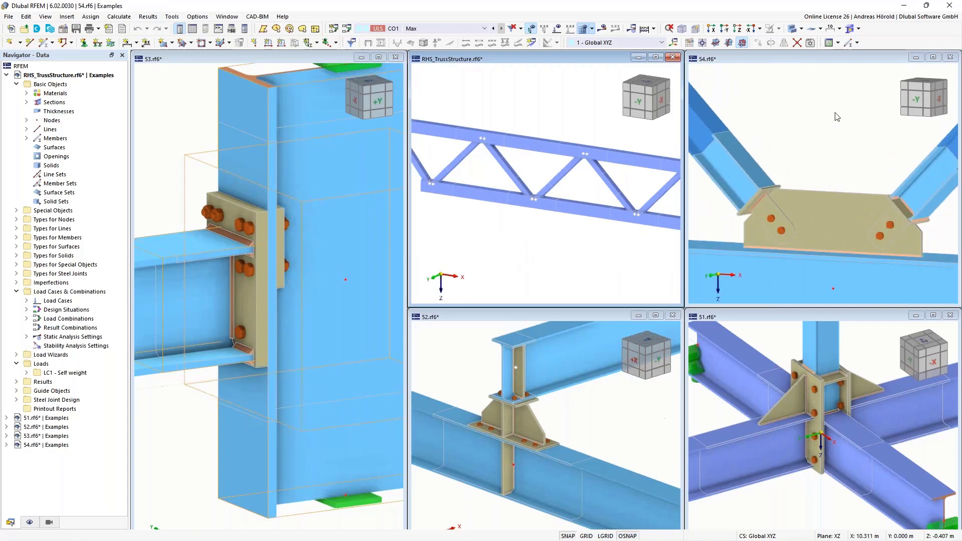
{"action": "middle_click_drag", "start_coordinate": [783, 226], "coordinate": [854, 209]}
{"action": "scroll", "coordinate": [782, 138], "scroll_direction": "down", "scroll_amount": 4}
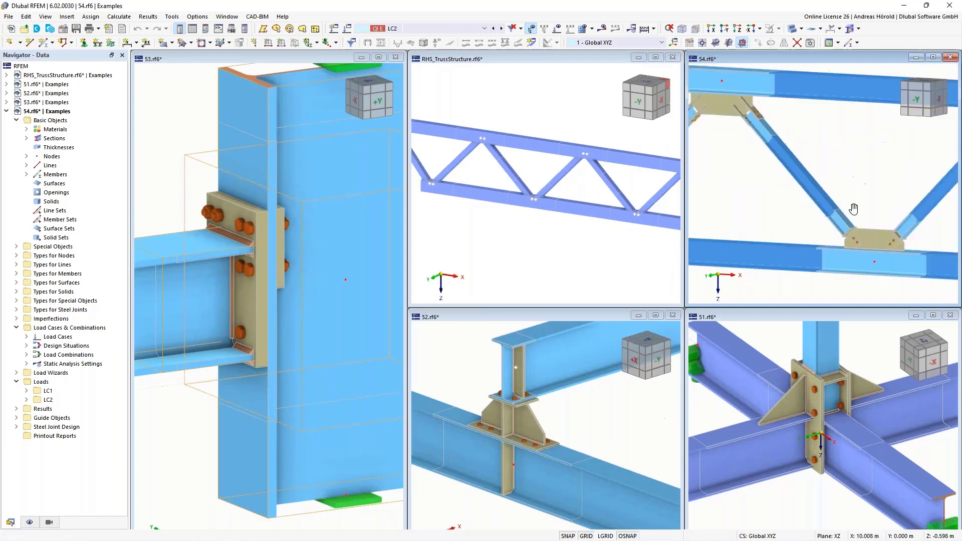
{"action": "scroll", "coordinate": [747, 134], "scroll_direction": "up", "scroll_amount": 3}
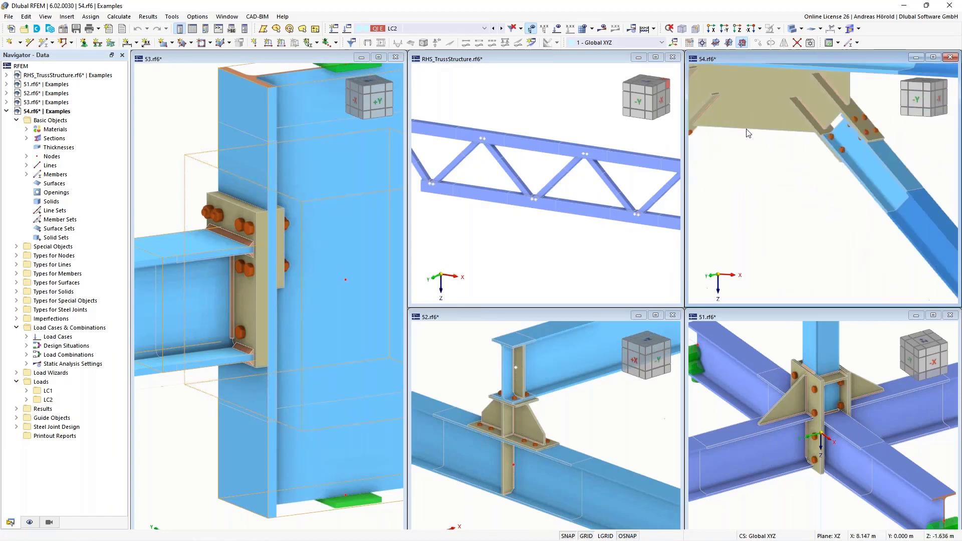
{"action": "scroll", "coordinate": [770, 128], "scroll_direction": "down", "scroll_amount": 5}
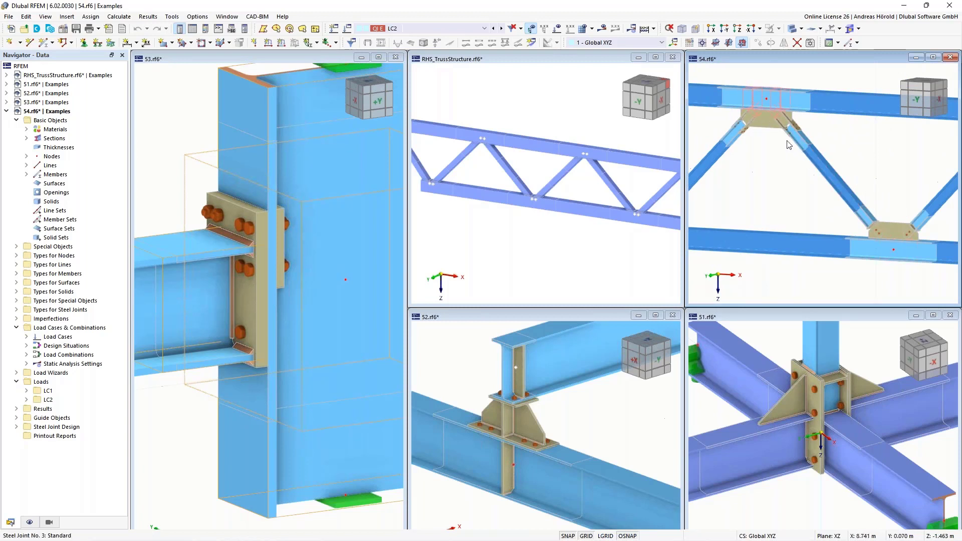
{"action": "scroll", "coordinate": [747, 122], "scroll_direction": "up", "scroll_amount": 2}
{"action": "middle_click_drag", "start_coordinate": [748, 122], "coordinate": [709, 168]}
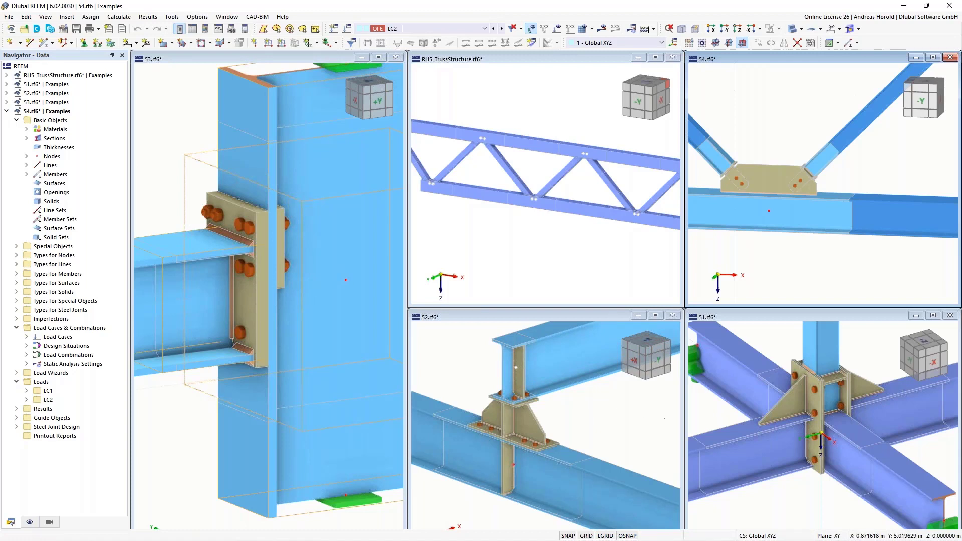
Examine the bolted plate joint between the column and the crossing beams in 51.rf6.
{"action": "left_click", "coordinate": [854, 374]}
{"action": "scroll", "coordinate": [847, 384], "scroll_direction": "up", "scroll_amount": 3}
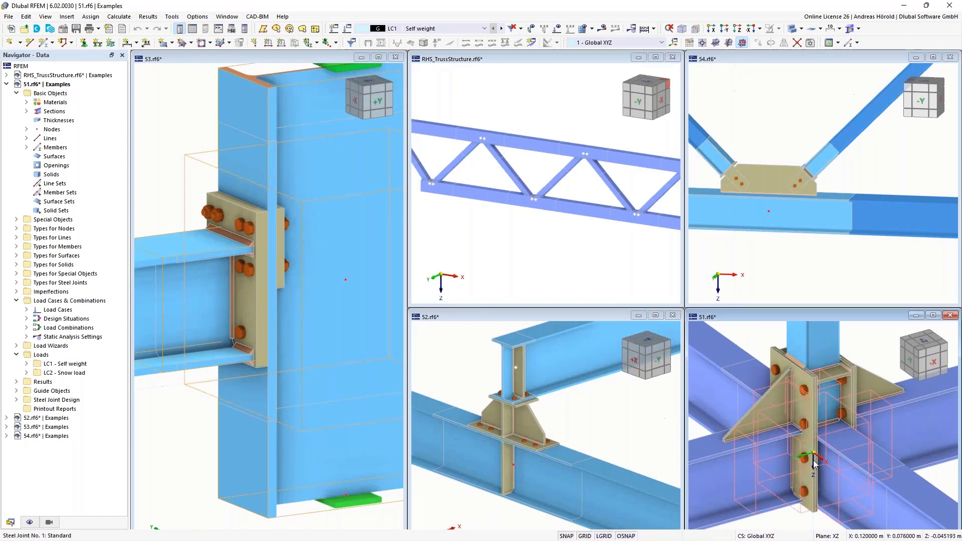
{"action": "scroll", "coordinate": [814, 463], "scroll_direction": "down", "scroll_amount": 5}
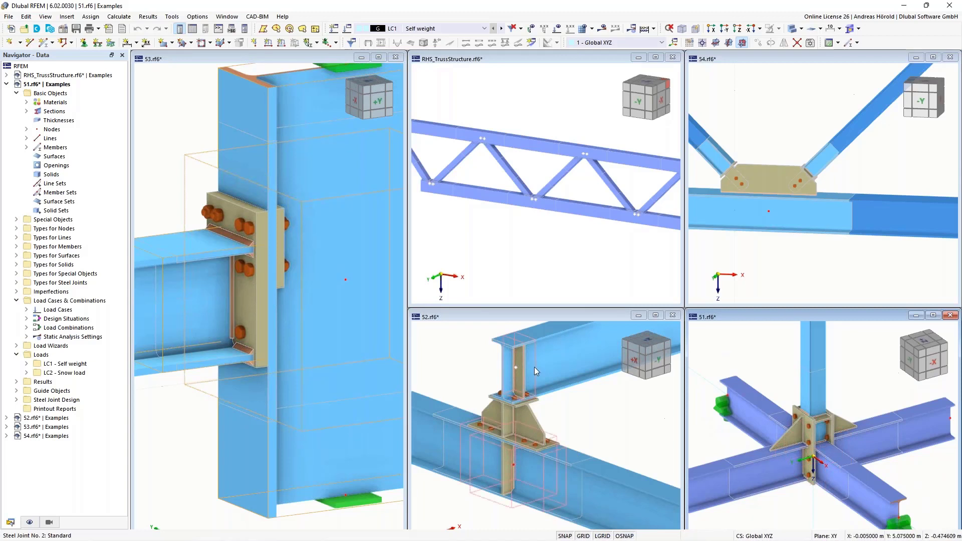
Examine the stiffened bolted girder-crossing connection in 52.rf6, both close up and with its adjoining girders.
{"action": "scroll", "coordinate": [514, 418], "scroll_direction": "up", "scroll_amount": 5}
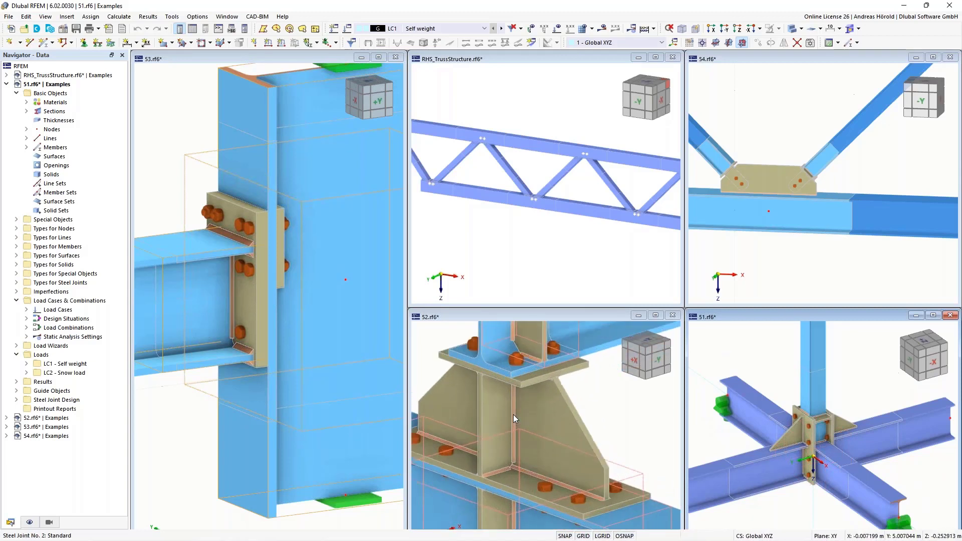
{"action": "scroll", "coordinate": [513, 415], "scroll_direction": "down", "scroll_amount": 5}
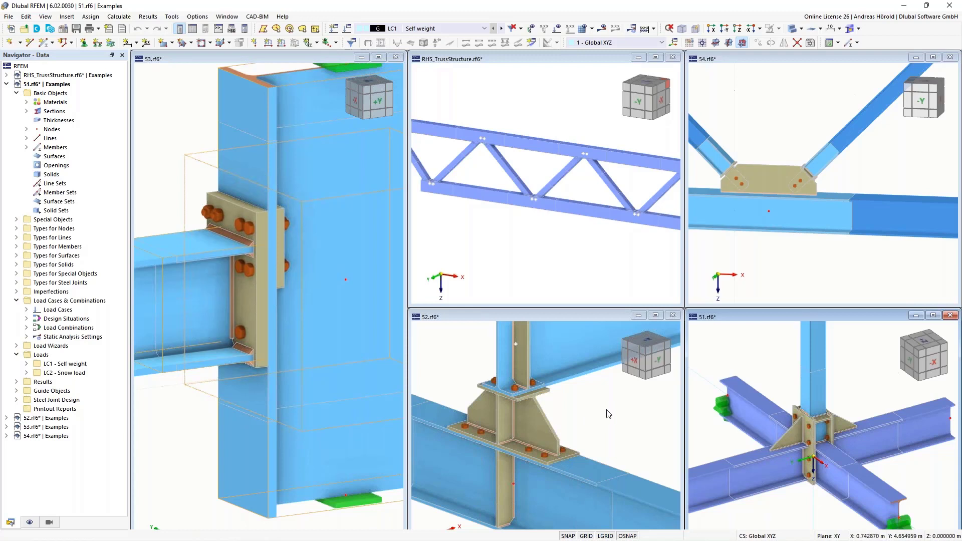
{"action": "scroll", "coordinate": [609, 414], "scroll_direction": "down", "scroll_amount": 2}
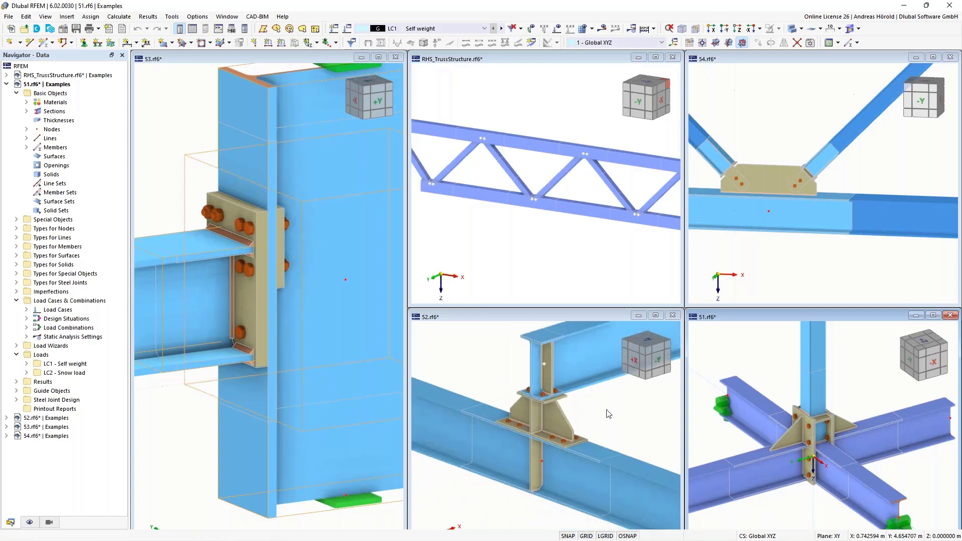
{"action": "scroll", "coordinate": [609, 414], "scroll_direction": "down", "scroll_amount": 2}
{"action": "left_click", "coordinate": [609, 414]}
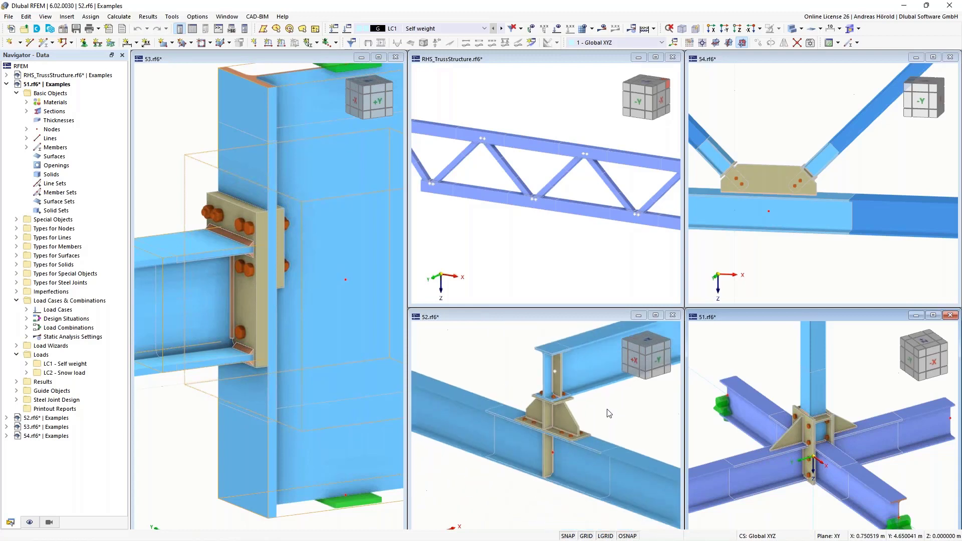
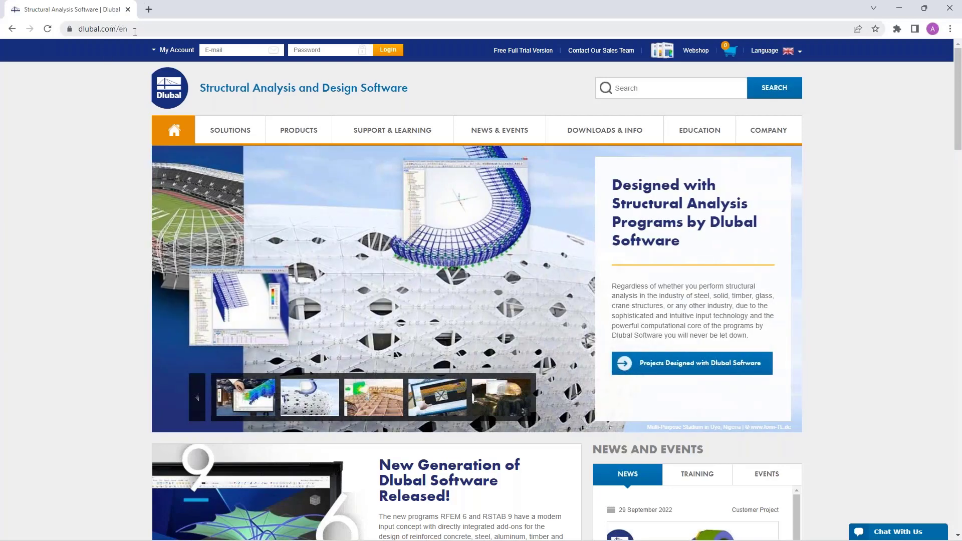
Switch to the Dlubal website in the browser, open the Webinars page and review the upcoming webinars.
{"action": "mouse_move", "coordinate": [491, 133]}
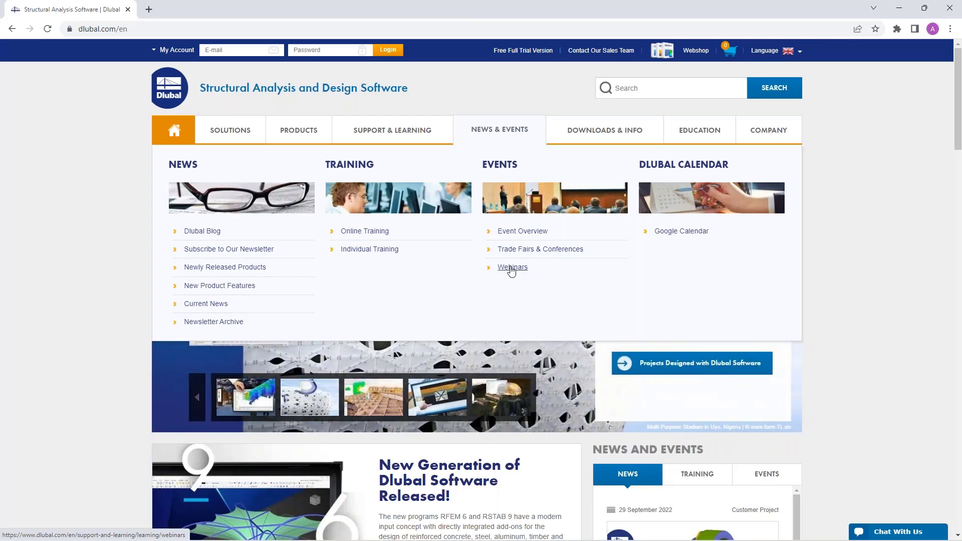
{"action": "left_click", "coordinate": [512, 272]}
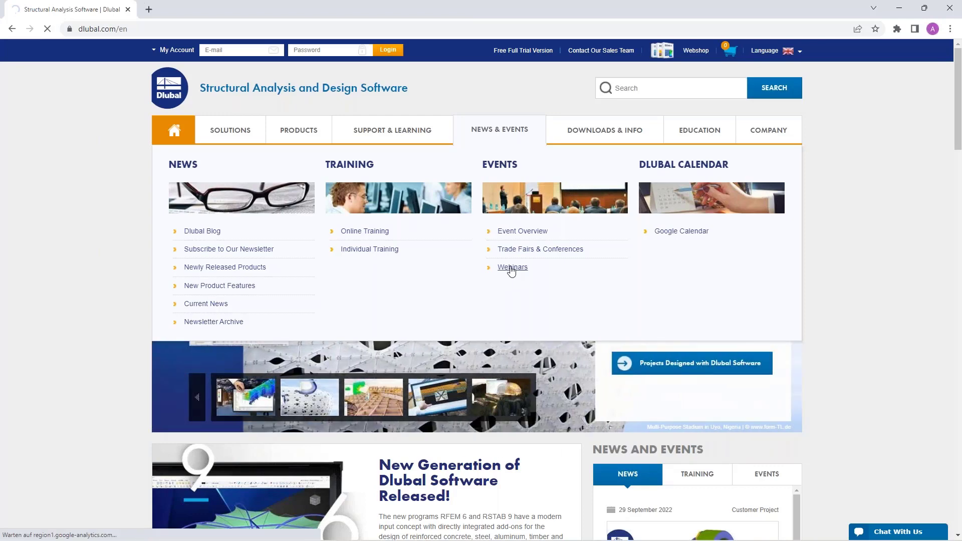
{"action": "scroll", "coordinate": [487, 191], "scroll_direction": "down", "scroll_amount": 6}
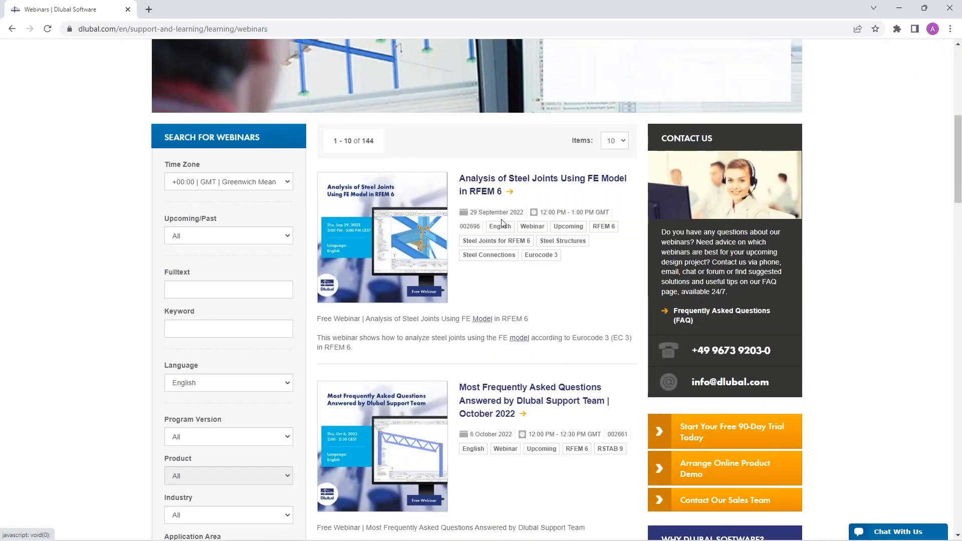
{"action": "scroll", "coordinate": [502, 222], "scroll_direction": "down", "scroll_amount": 8}
{"action": "scroll", "coordinate": [454, 164], "scroll_direction": "up", "scroll_amount": 2}
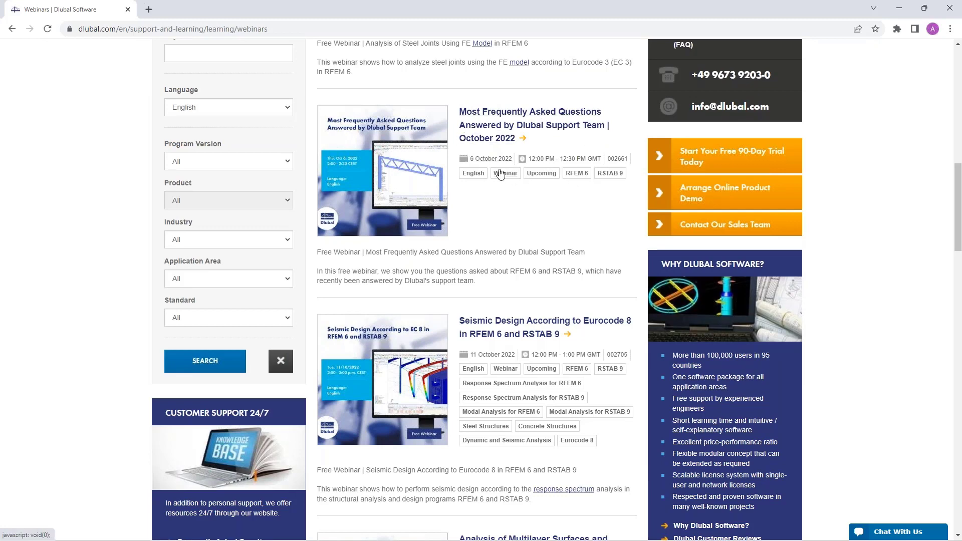
{"action": "scroll", "coordinate": [501, 174], "scroll_direction": "down", "scroll_amount": 2}
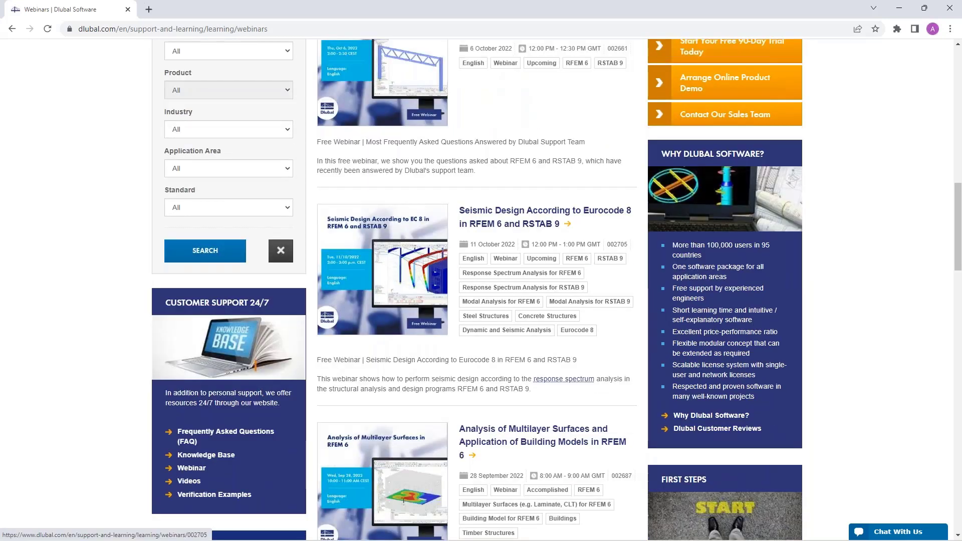
{"action": "scroll", "coordinate": [508, 213], "scroll_direction": "up", "scroll_amount": 7}
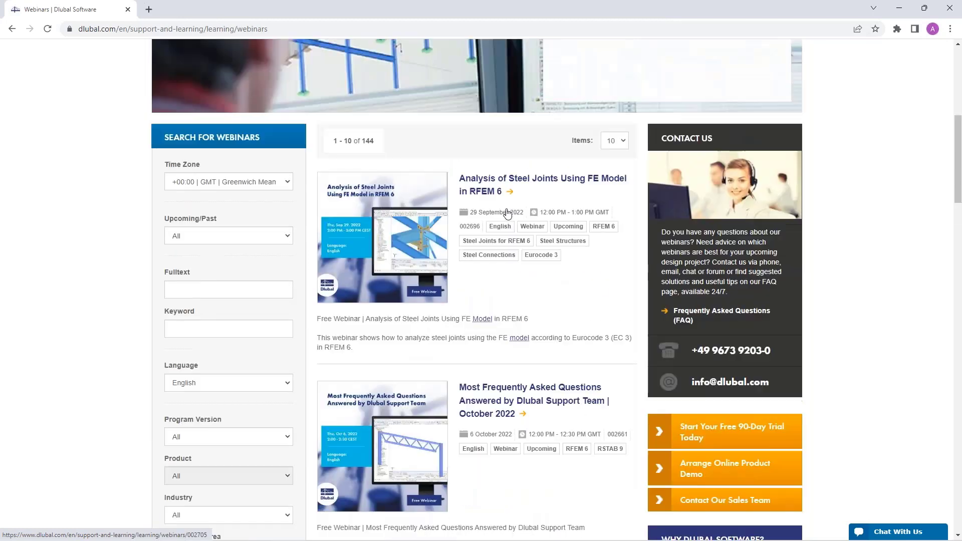
Open the webinar "Analysis of Steel Joints Using FE Model in RFEM 6" and review its content, links and models to download.
{"action": "left_click", "coordinate": [479, 183]}
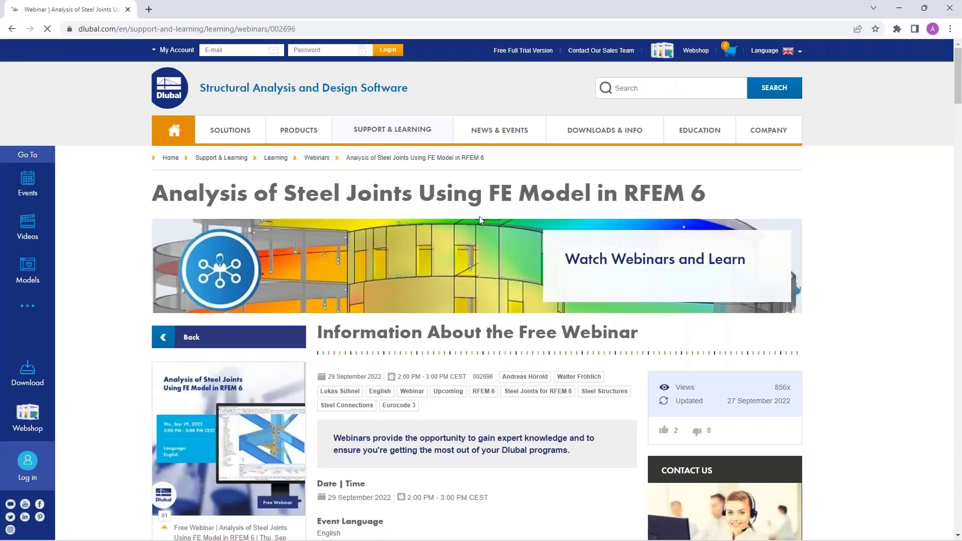
{"action": "scroll", "coordinate": [424, 338], "scroll_direction": "down", "scroll_amount": 4}
{"action": "scroll", "coordinate": [424, 339], "scroll_direction": "down", "scroll_amount": 12}
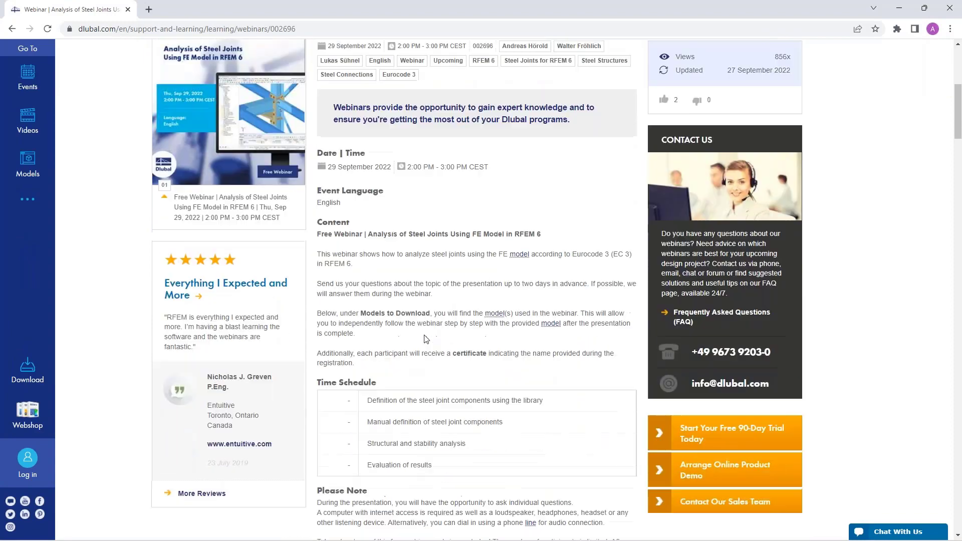
{"action": "scroll", "coordinate": [426, 259], "scroll_direction": "down", "scroll_amount": 15}
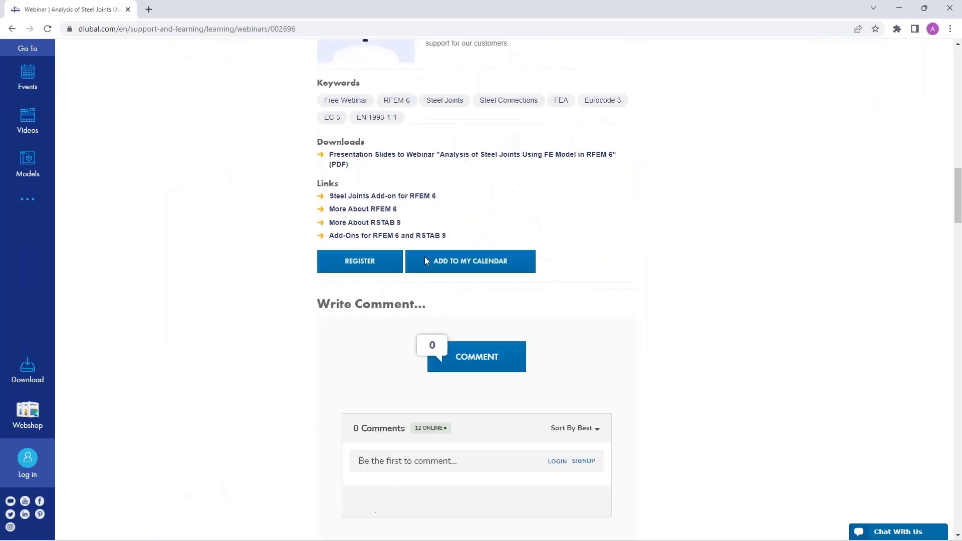
{"action": "scroll", "coordinate": [476, 291], "scroll_direction": "down", "scroll_amount": 8}
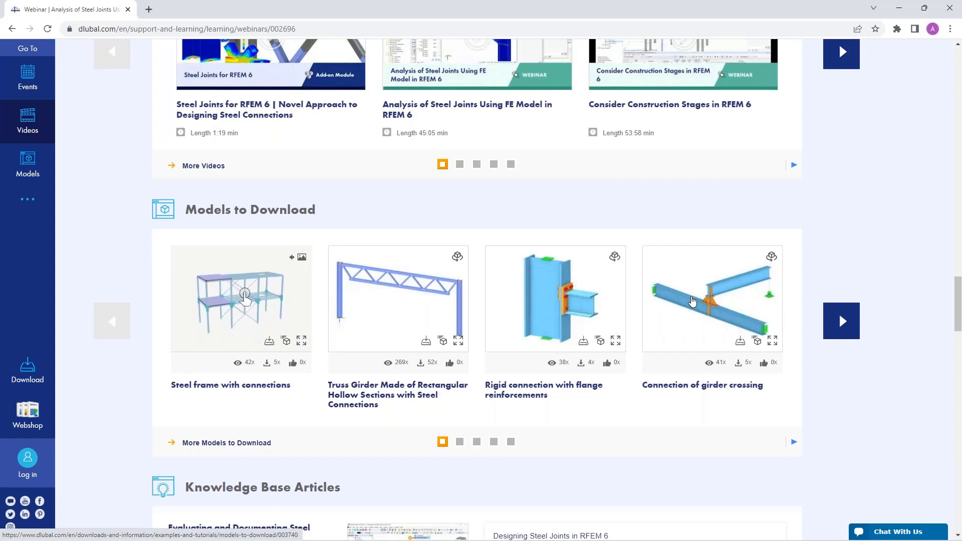
{"action": "left_click", "coordinate": [692, 302]}
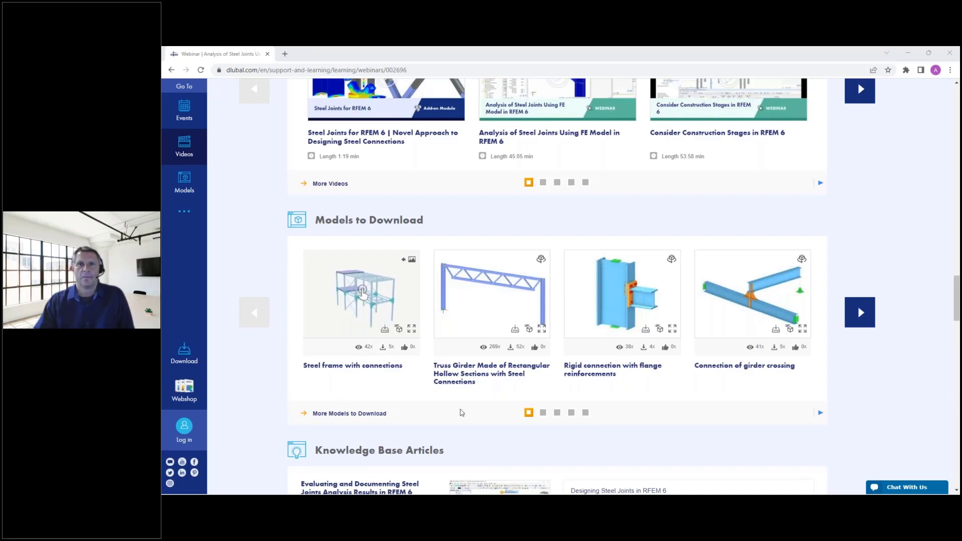
{"action": "scroll", "coordinate": [623, 228], "scroll_direction": "down", "scroll_amount": 3}
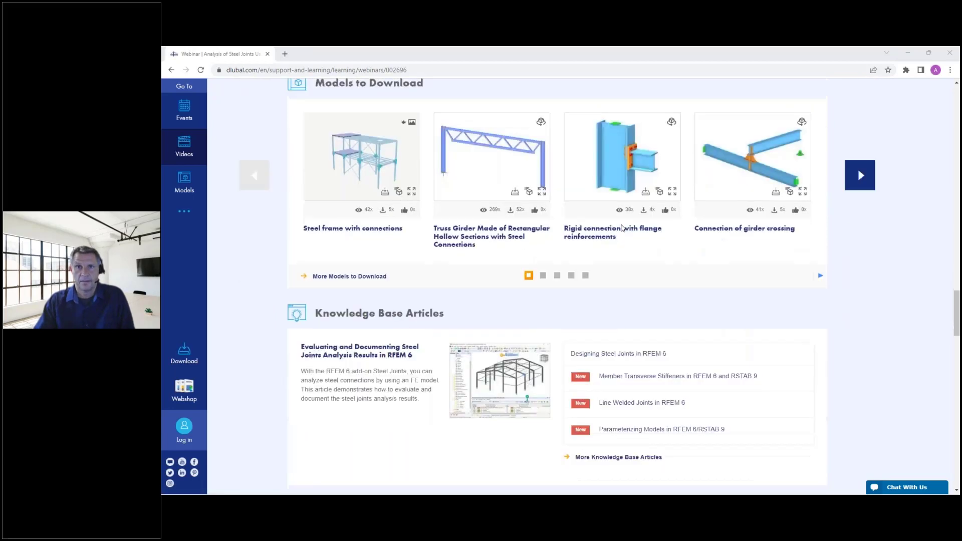
Open the Free Full Trial Version page and review the trial programs available for download.
{"action": "scroll", "coordinate": [623, 228], "scroll_direction": "up", "scroll_amount": 10}
{"action": "scroll", "coordinate": [623, 228], "scroll_direction": "up", "scroll_amount": 15}
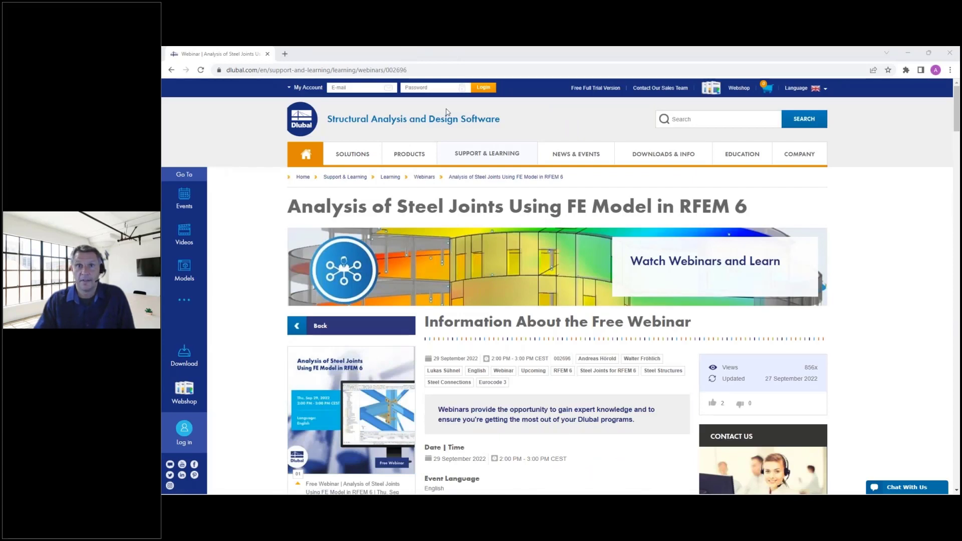
{"action": "left_click", "coordinate": [591, 89]}
{"action": "scroll", "coordinate": [329, 162], "scroll_direction": "down", "scroll_amount": 3}
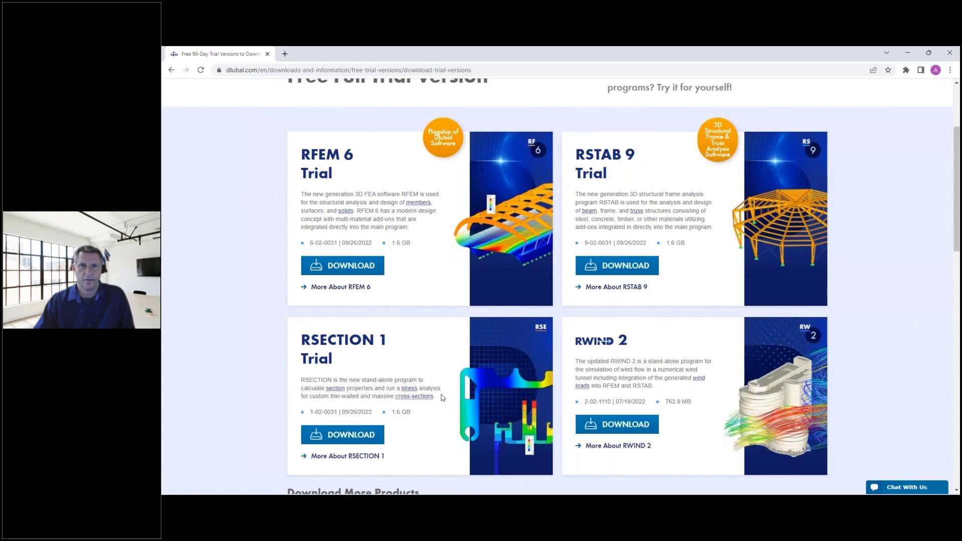
{"action": "scroll", "coordinate": [534, 345], "scroll_direction": "down", "scroll_amount": 5}
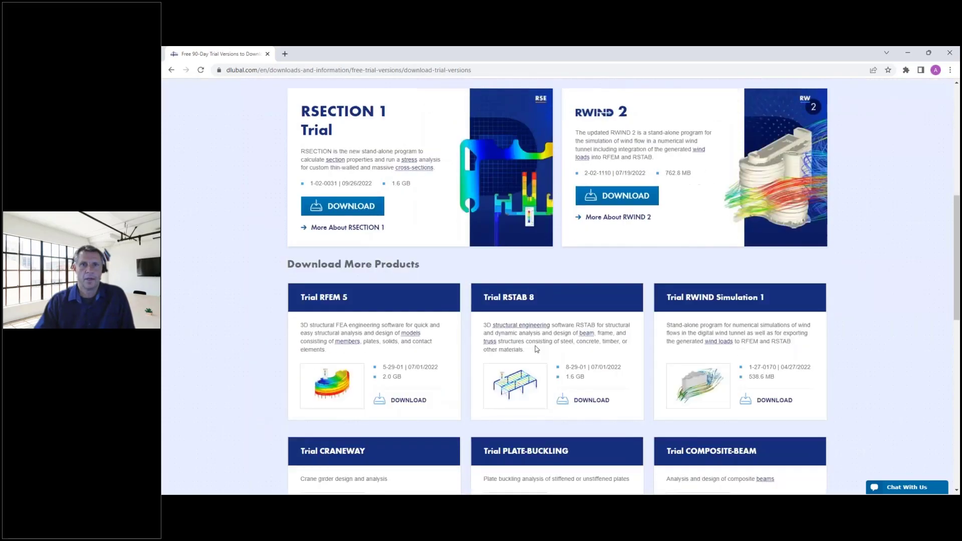
{"action": "scroll", "coordinate": [534, 345], "scroll_direction": "up", "scroll_amount": 6}
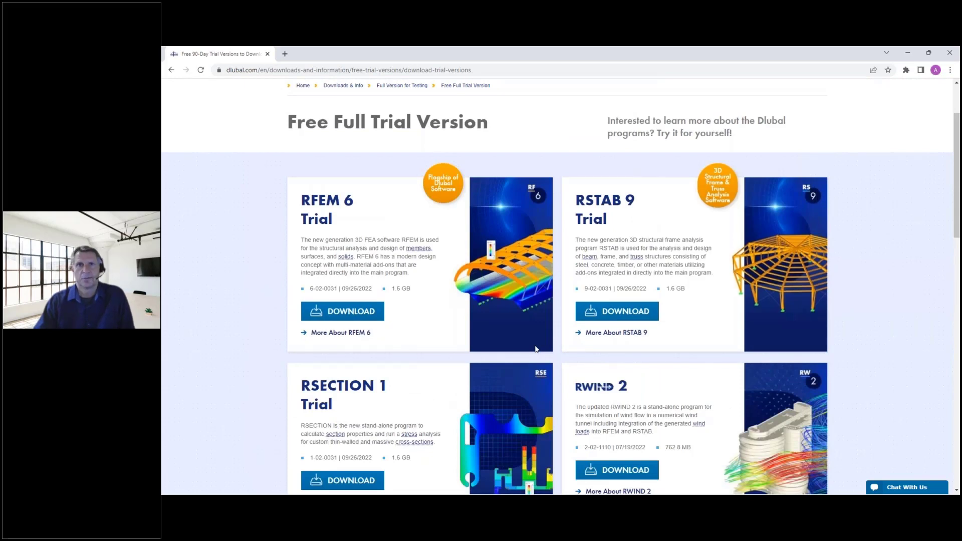